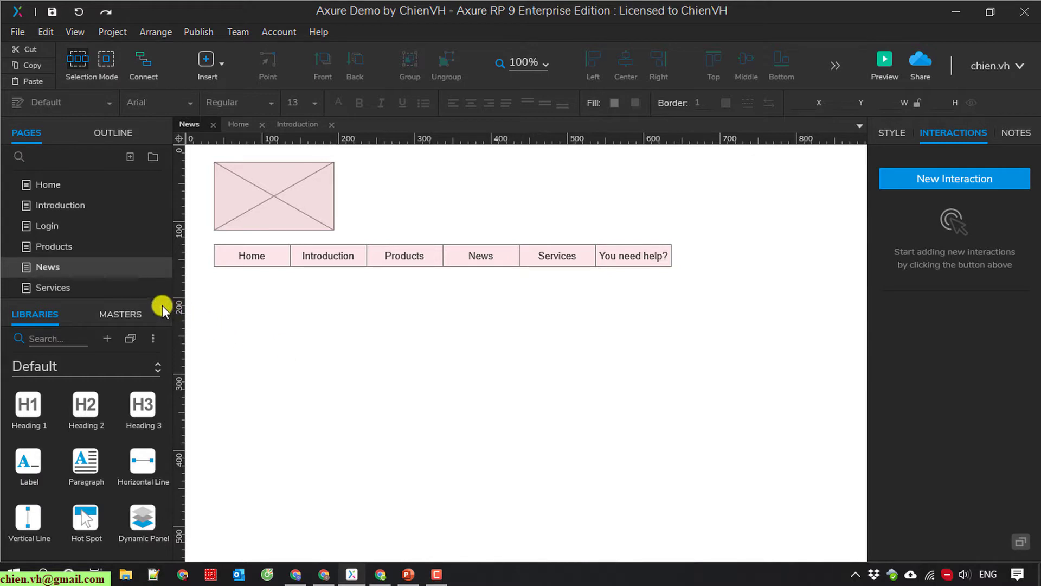
- Add a page named News Detail beneath News in the site map and show the Masters list
drag(153, 299, 152, 361)
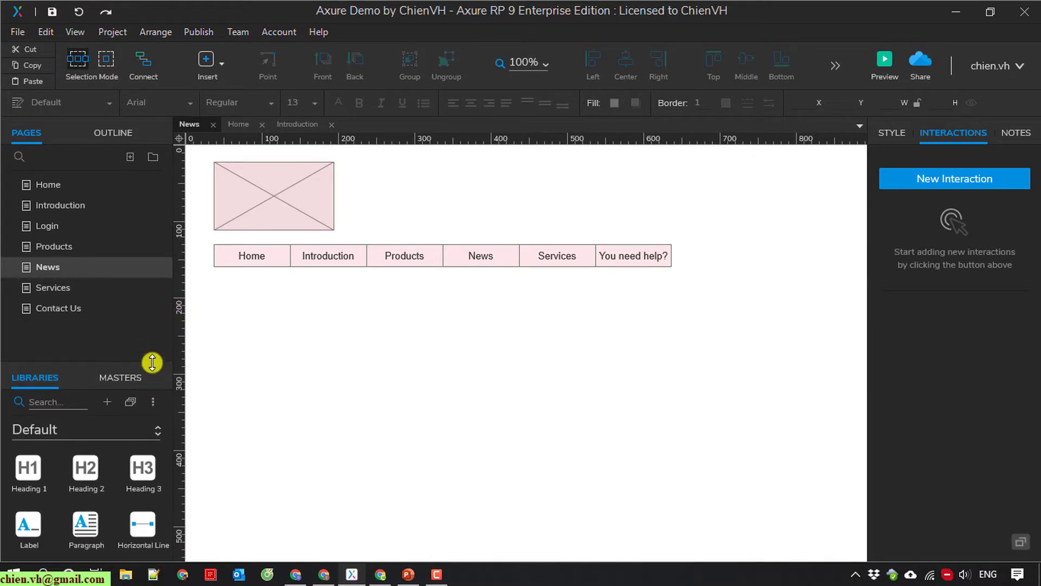
click(128, 155)
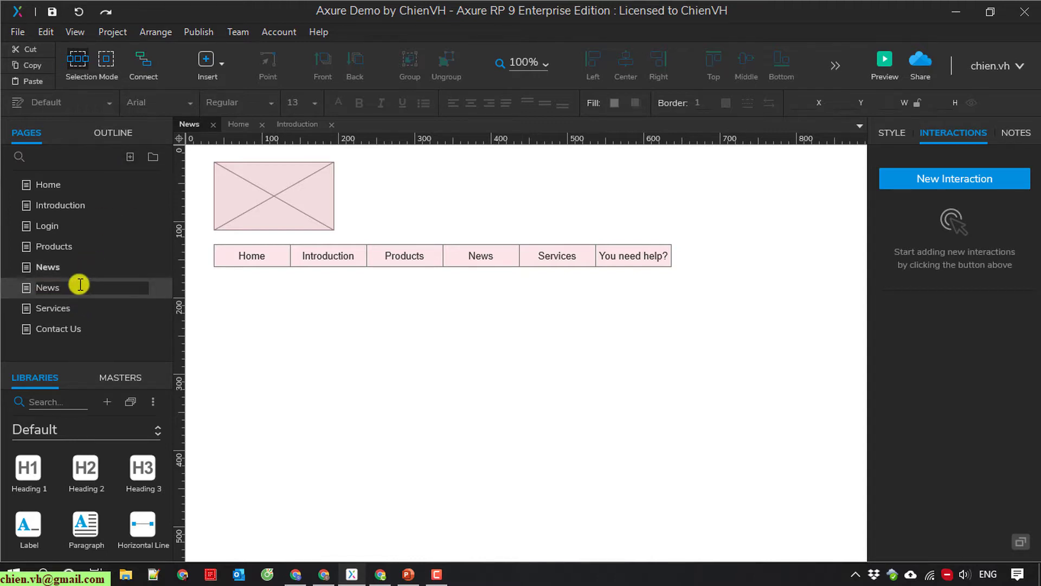
key(Return)
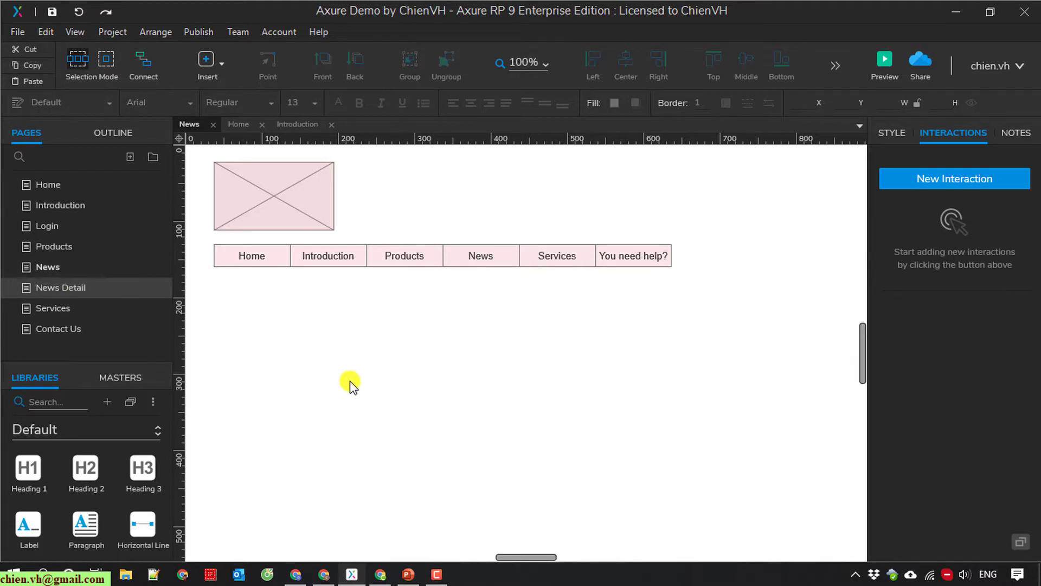
click(142, 380)
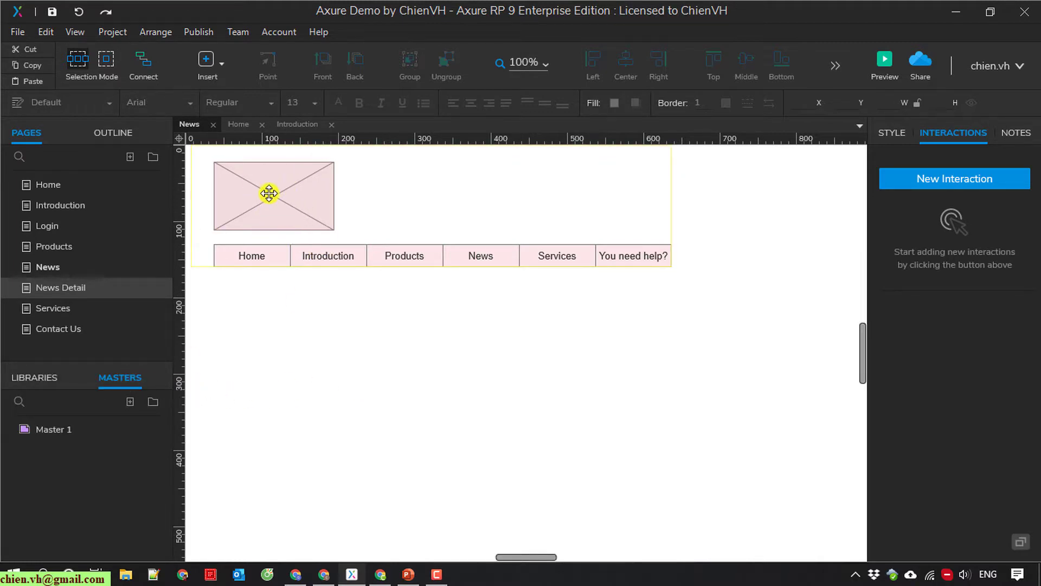
- Place Master 1 at the top-left corner of the News Detail page
click(77, 288)
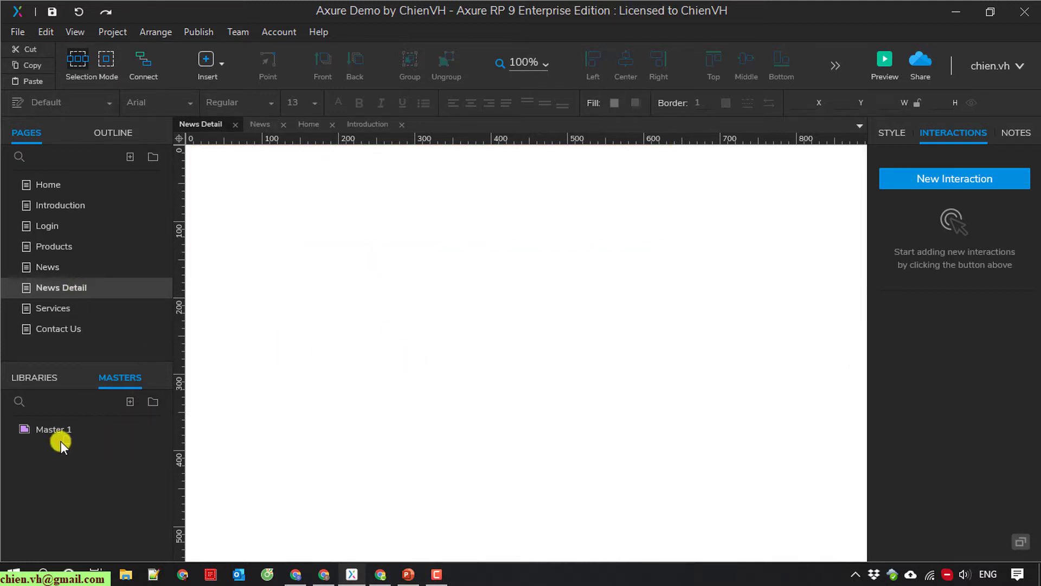
mouse_move(37, 428)
mouse_down()
mouse_move(213, 219)
mouse_move(250, 195)
mouse_up()
click(382, 356)
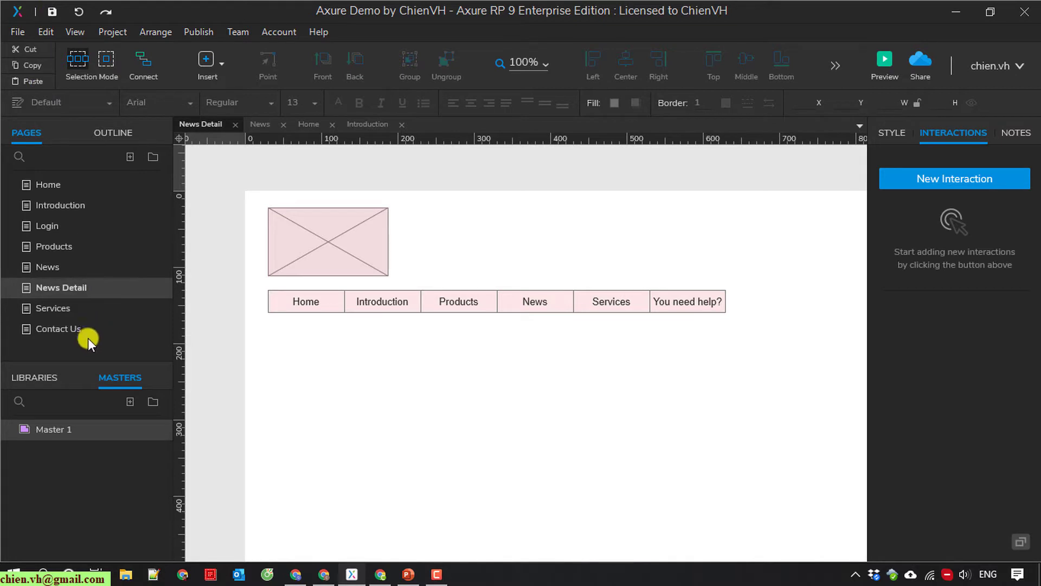
- On the News page, align the Master 1 header to X 0
click(48, 267)
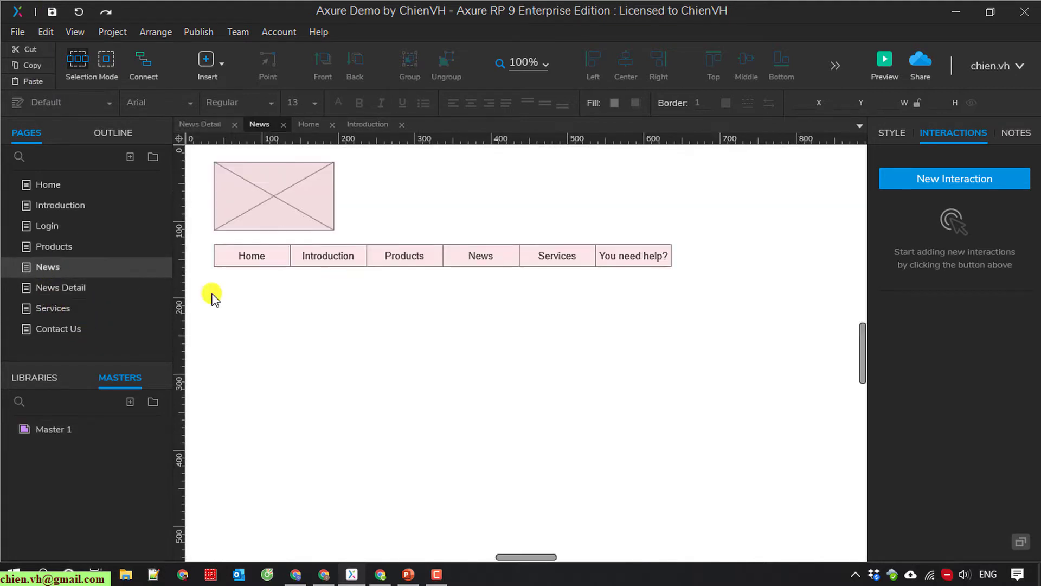
scroll(379, 412, up, 3)
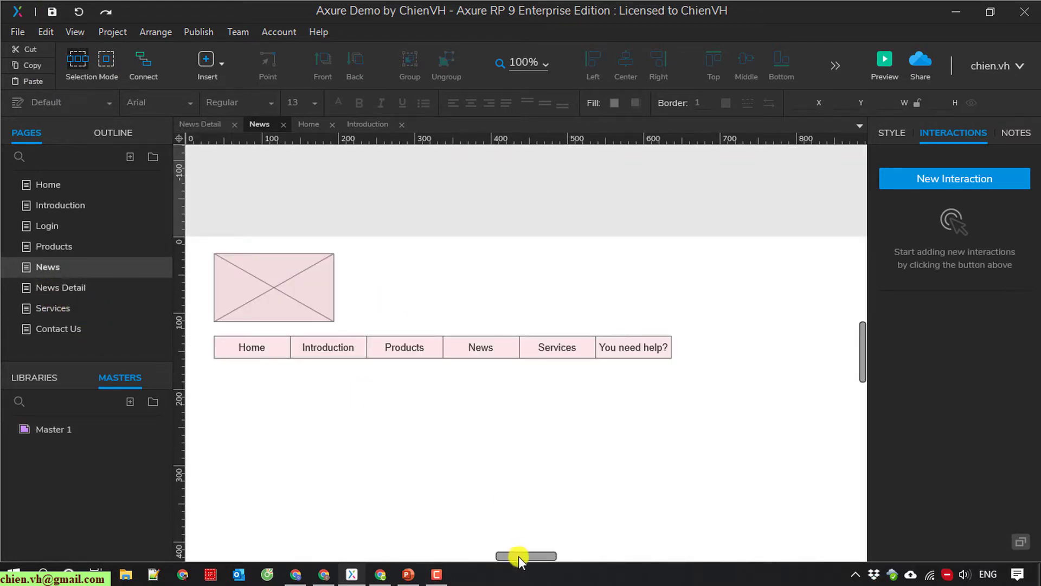
drag(518, 555, 512, 556)
drag(531, 302, 525, 301)
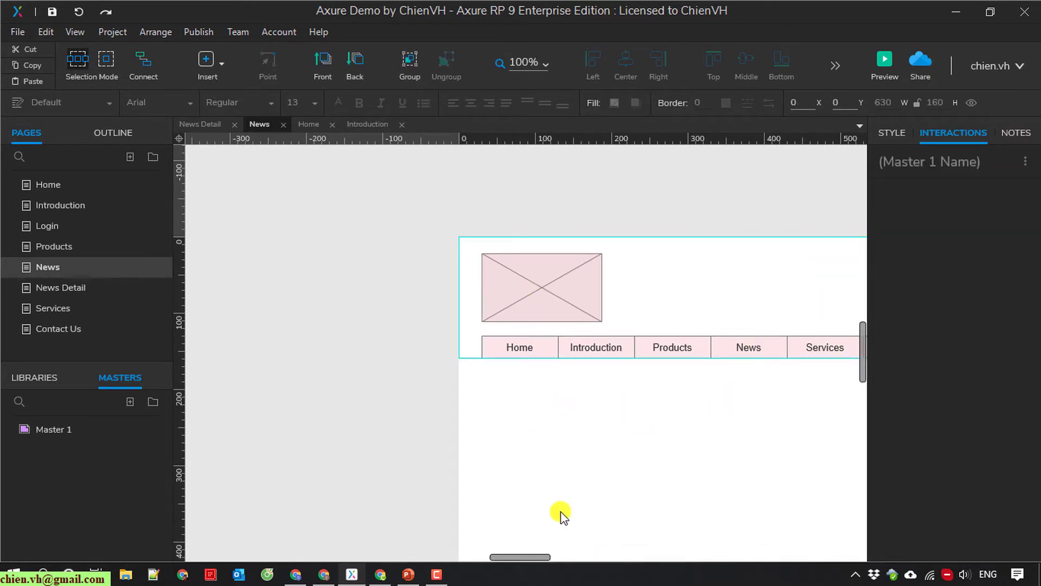
scroll(552, 452, down, 1)
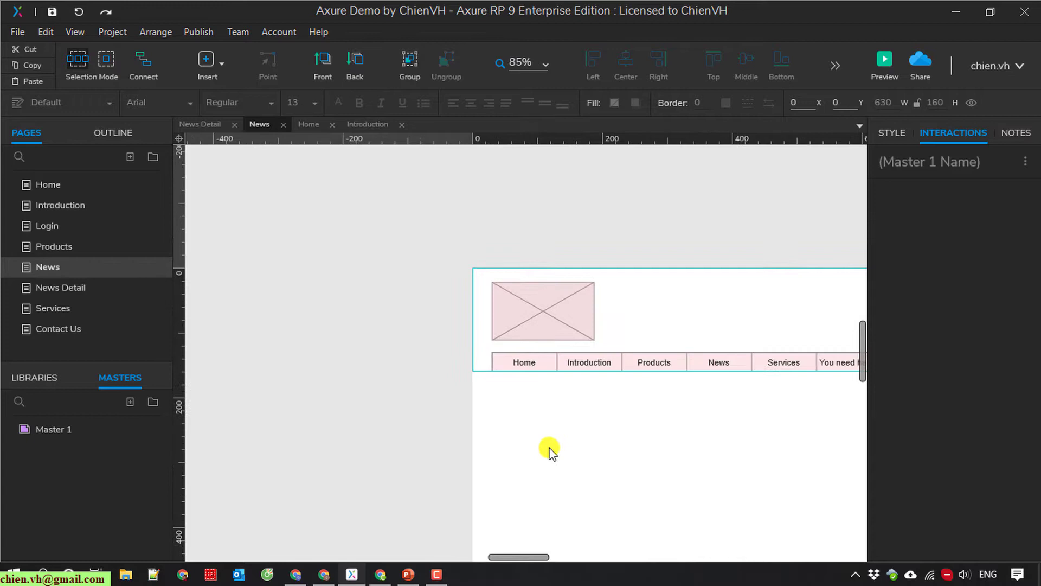
scroll(551, 507, up, 1)
drag(531, 555, 534, 558)
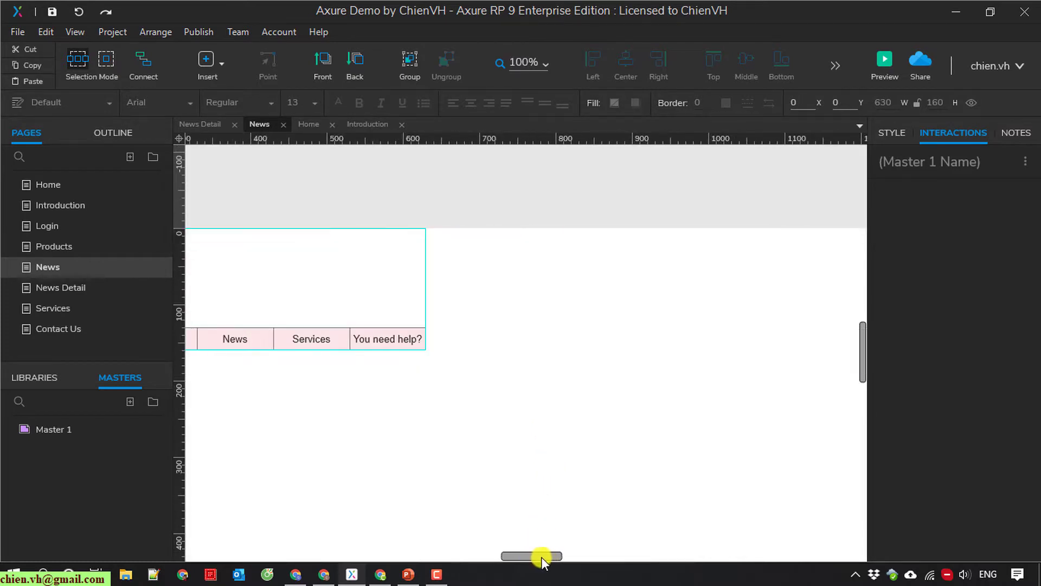
- Place a Heading 1 reading 'News' beneath the navigation menu
click(376, 403)
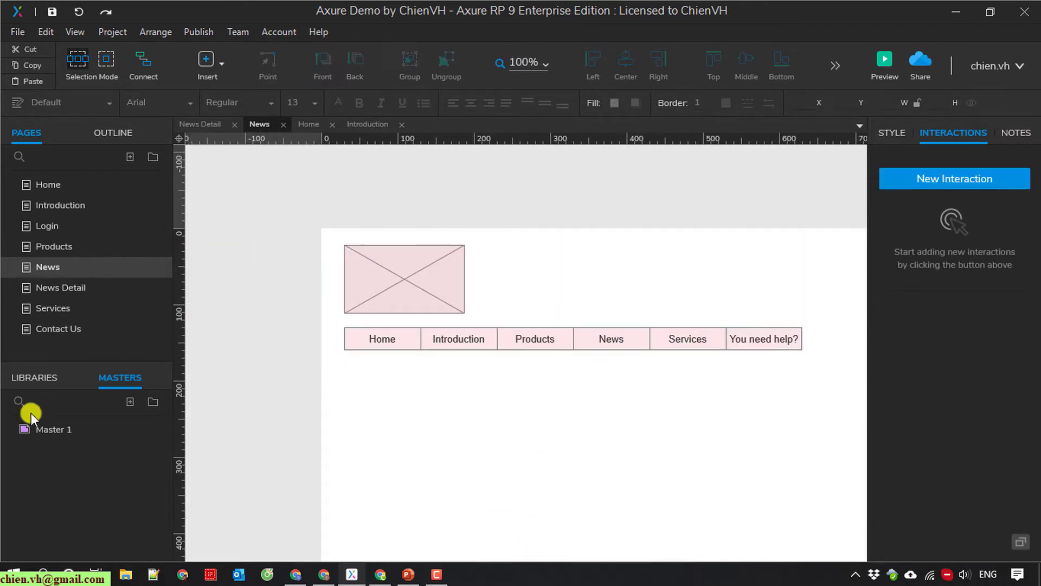
click(38, 378)
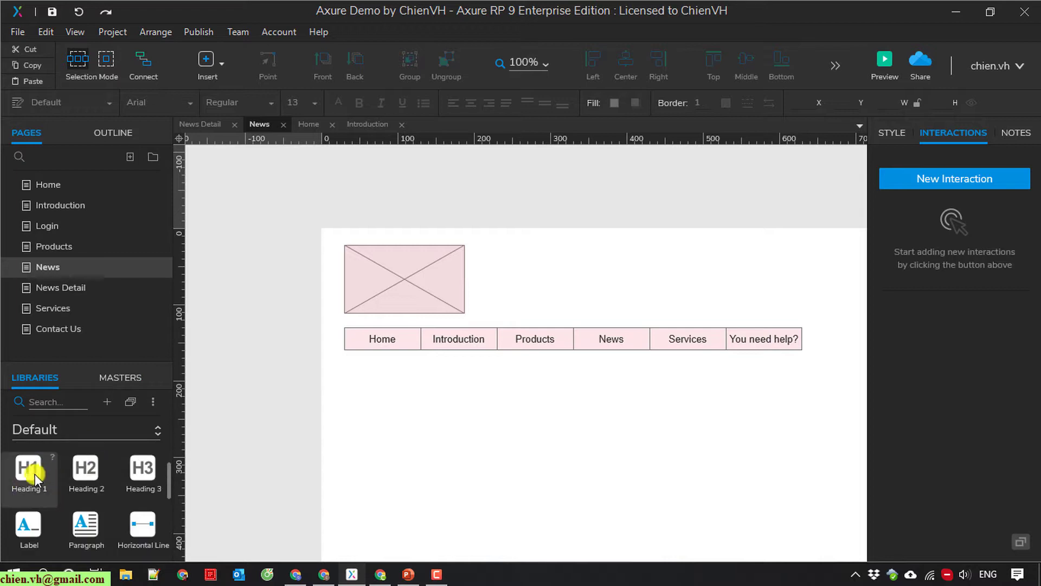
drag(28, 474, 344, 378)
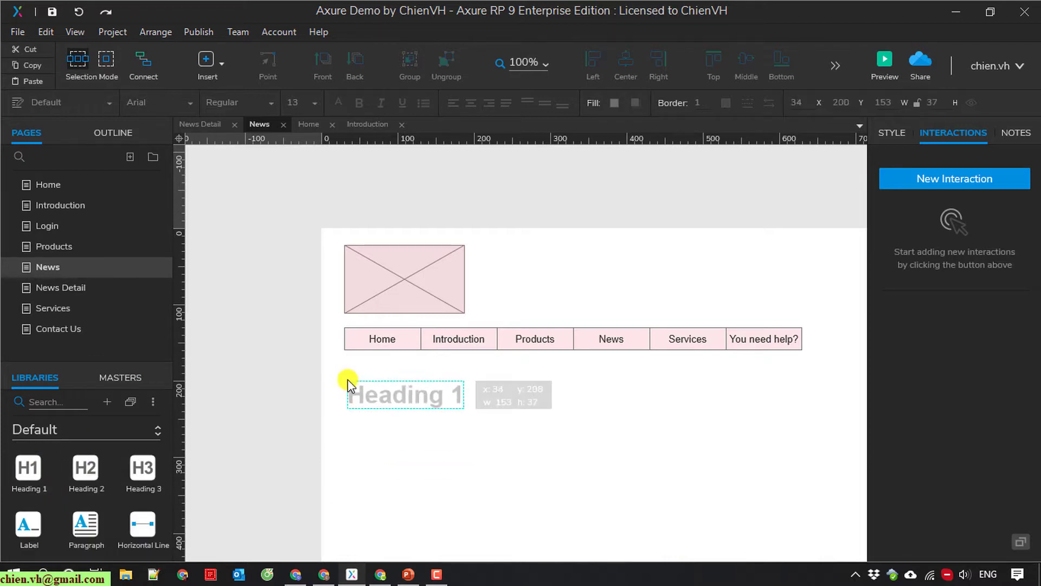
double_click(378, 395)
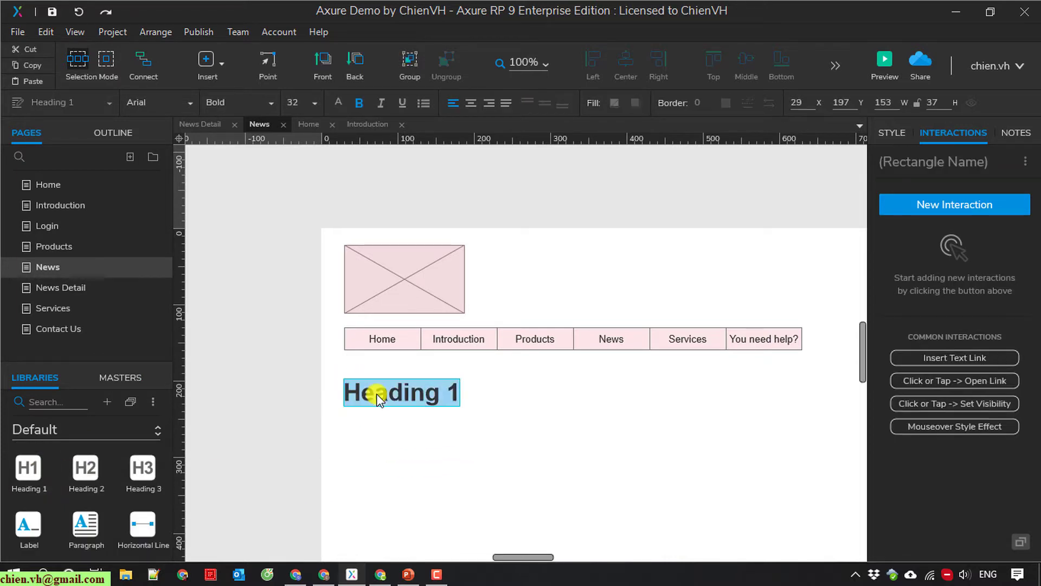
text(News)
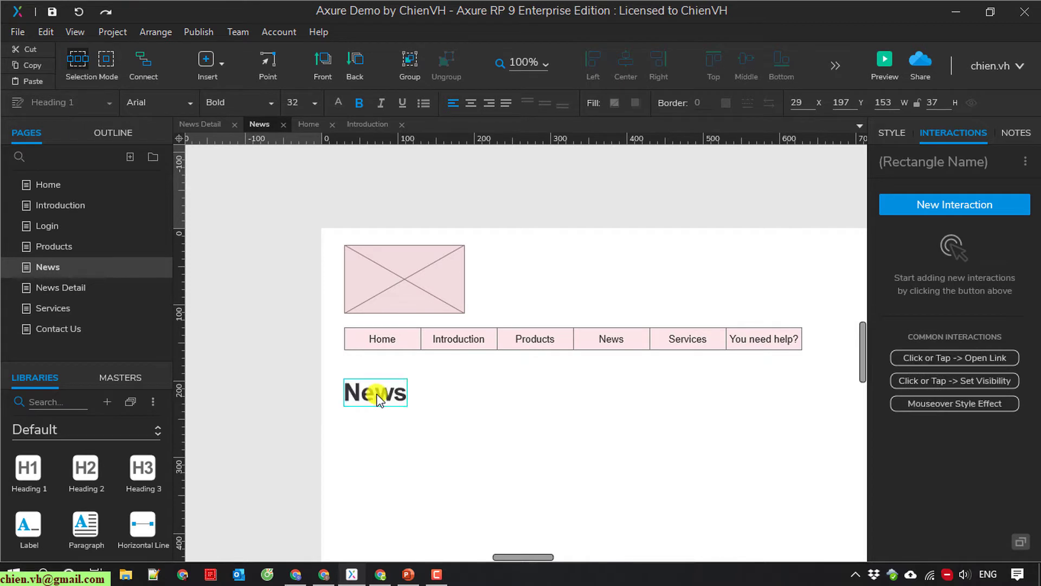
click(436, 440)
scroll(435, 441, down, 3)
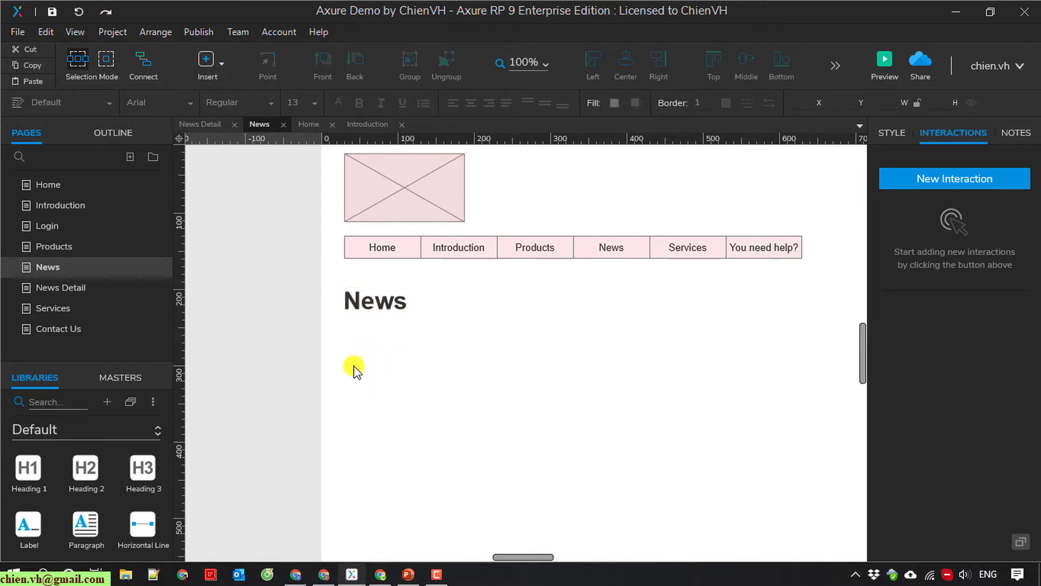
- Add an image placeholder below the News heading, resized to 223 wide
scroll(87, 488, down, 2)
scroll(60, 502, up, 2)
scroll(57, 504, up, 2)
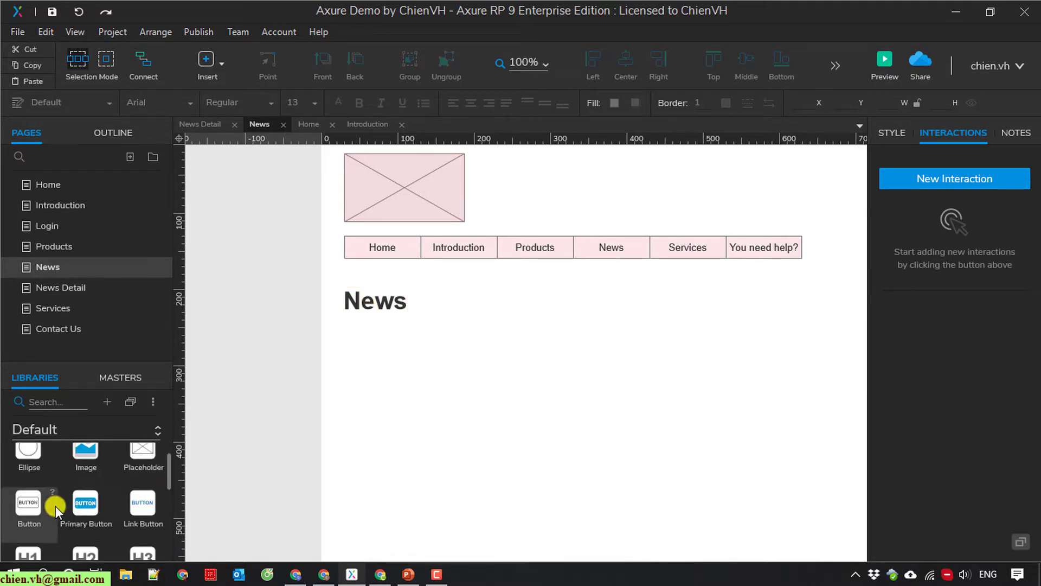
scroll(85, 483, up, 2)
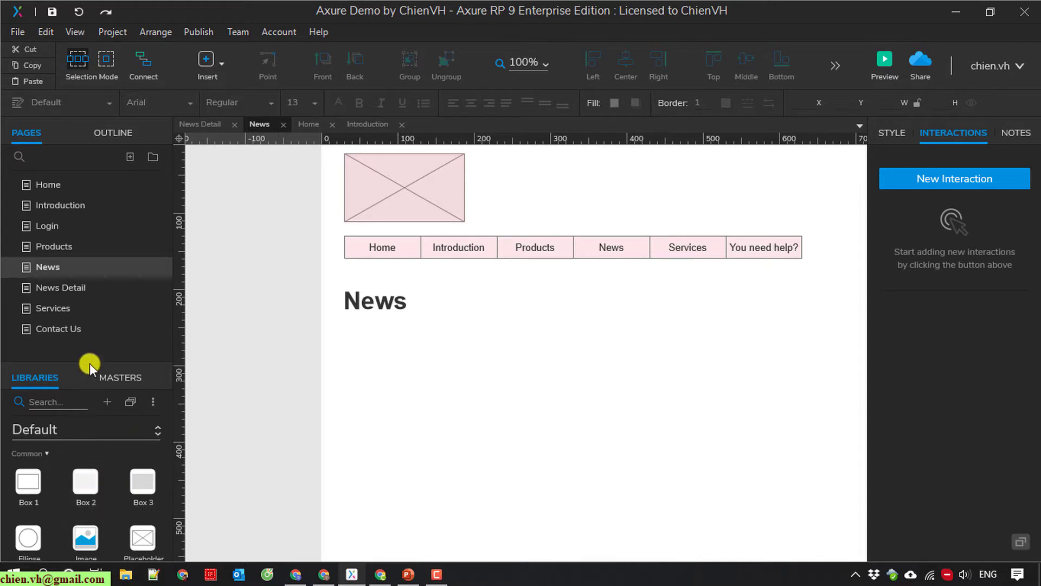
drag(89, 361, 93, 288)
mouse_move(86, 467)
mouse_down()
mouse_move(364, 358)
mouse_move(346, 351)
mouse_up()
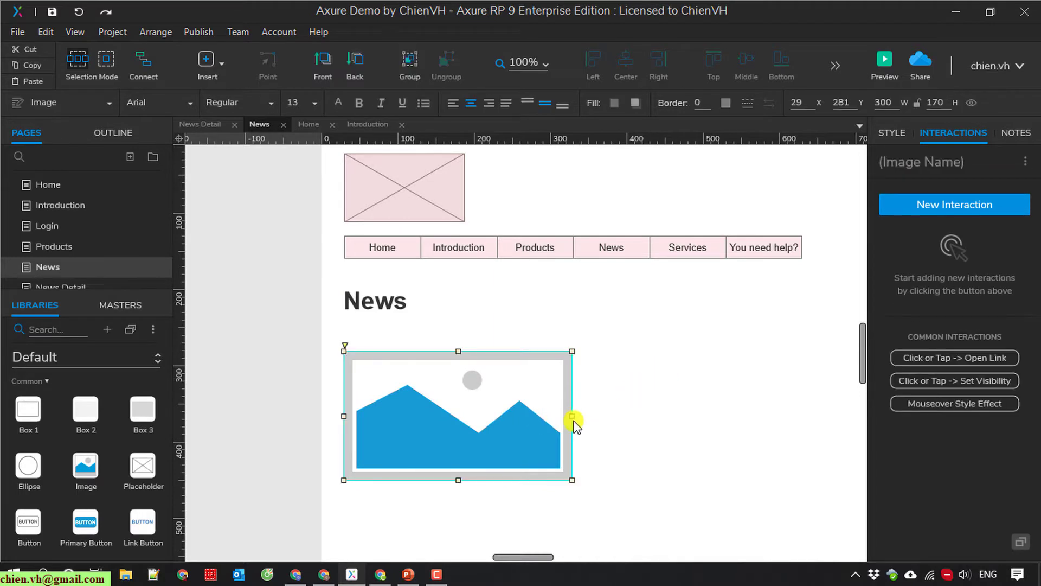
drag(573, 416, 512, 421)
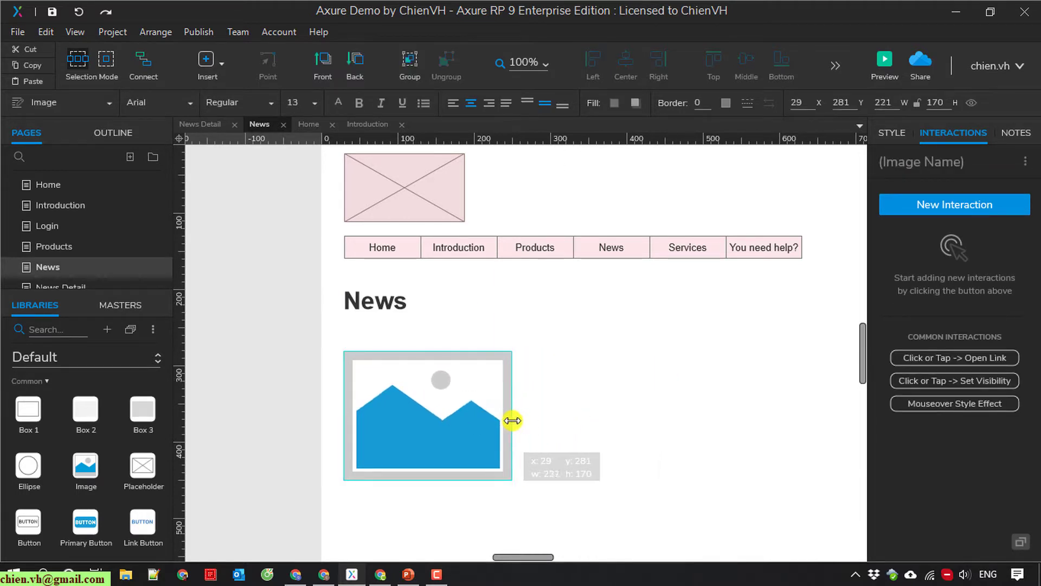
drag(512, 420, 514, 420)
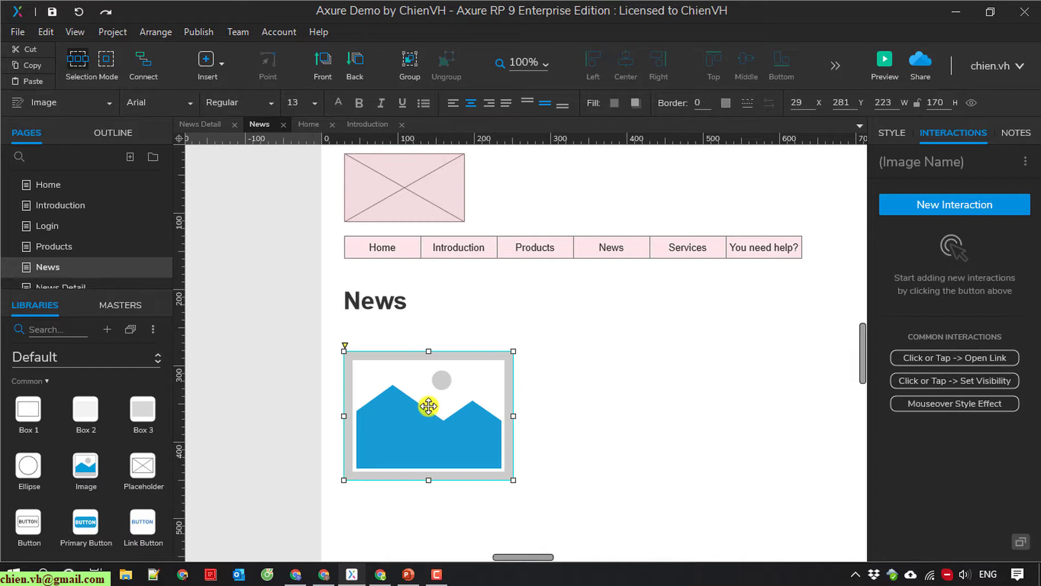
- Duplicate the image twice to its right, evenly spaced in one row
click(546, 423)
click(476, 409)
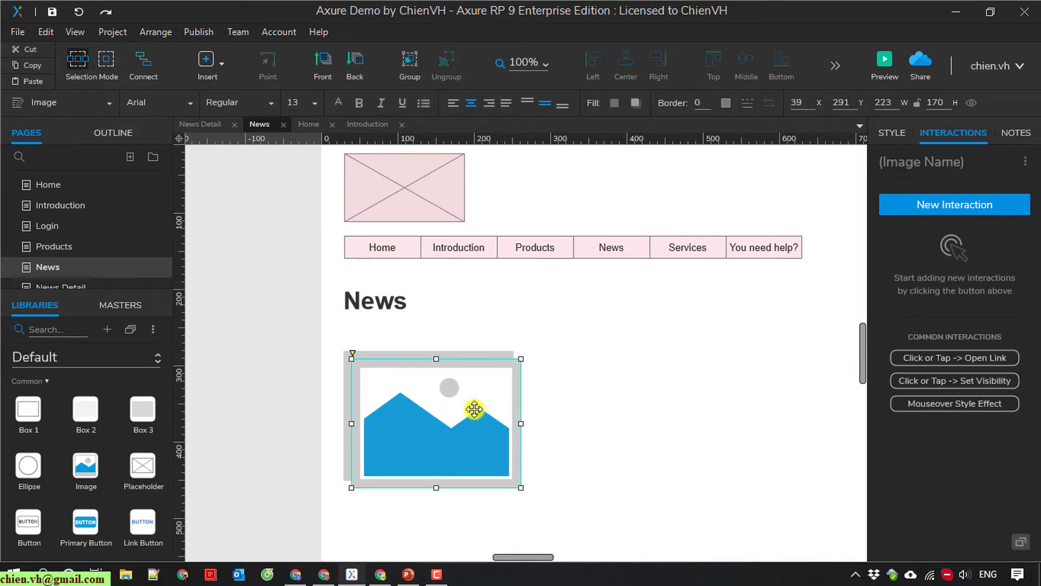
mouse_move(502, 407)
mouse_down()
mouse_move(633, 416)
mouse_move(638, 406)
mouse_up()
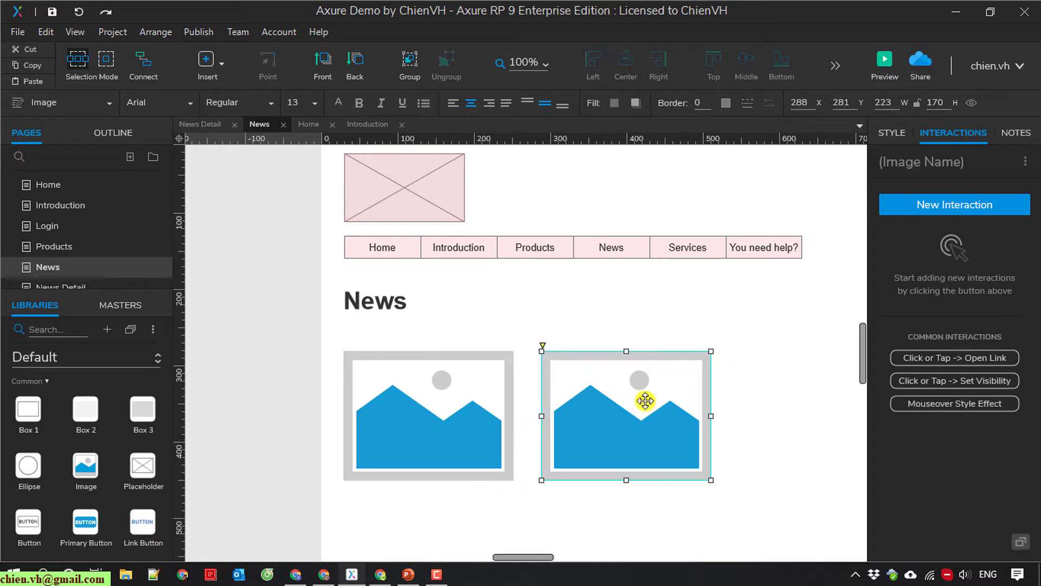
click(753, 401)
drag(515, 401, 793, 422)
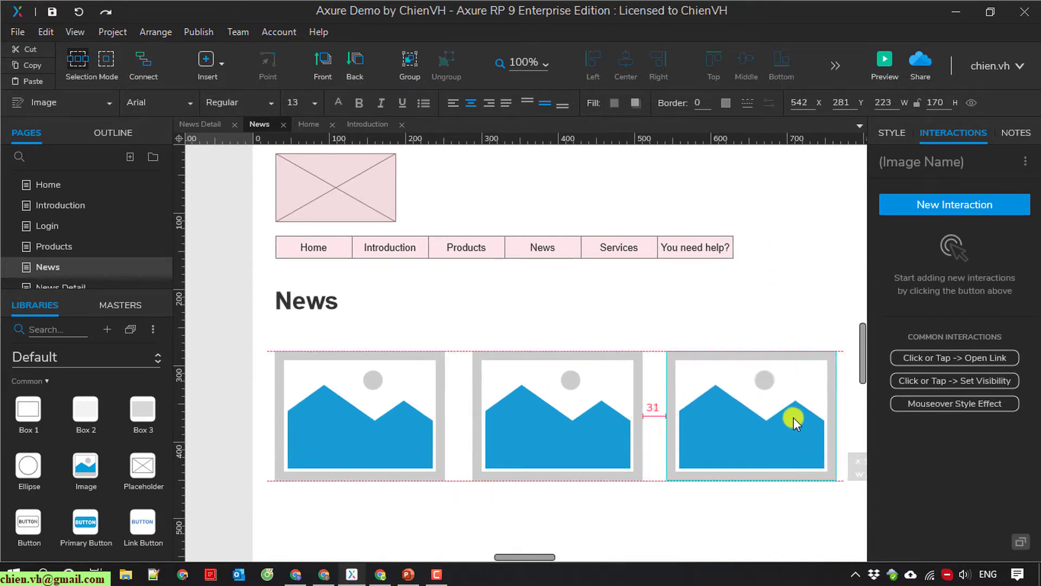
drag(792, 422, 796, 417)
click(714, 493)
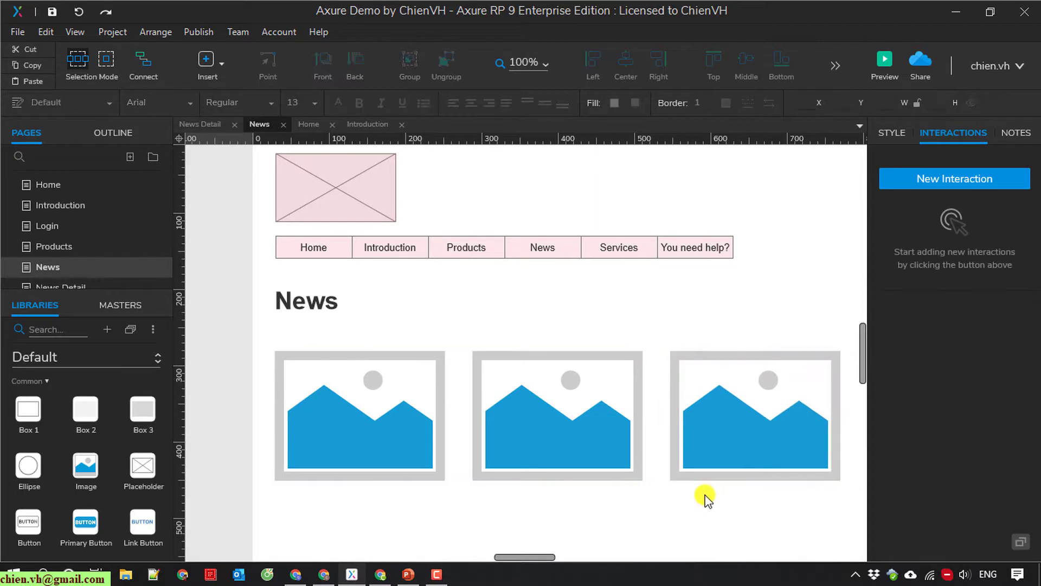
scroll(705, 490, down, 3)
scroll(660, 461, down, 1)
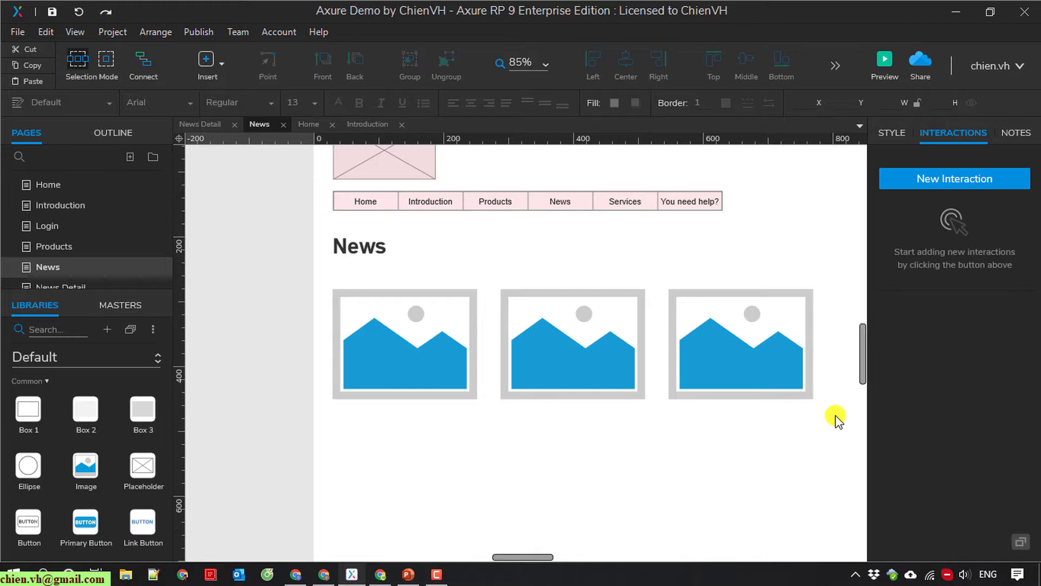
- Put a Heading 3 title under the first image, replacing a misplaced Heading 2
drag(837, 416, 331, 278)
click(519, 438)
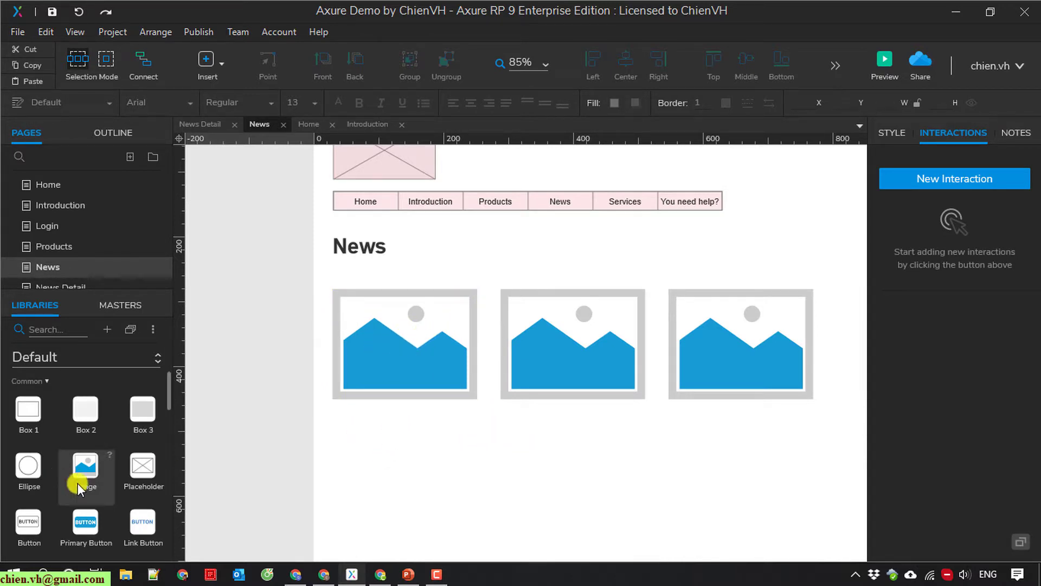
scroll(81, 485, down, 3)
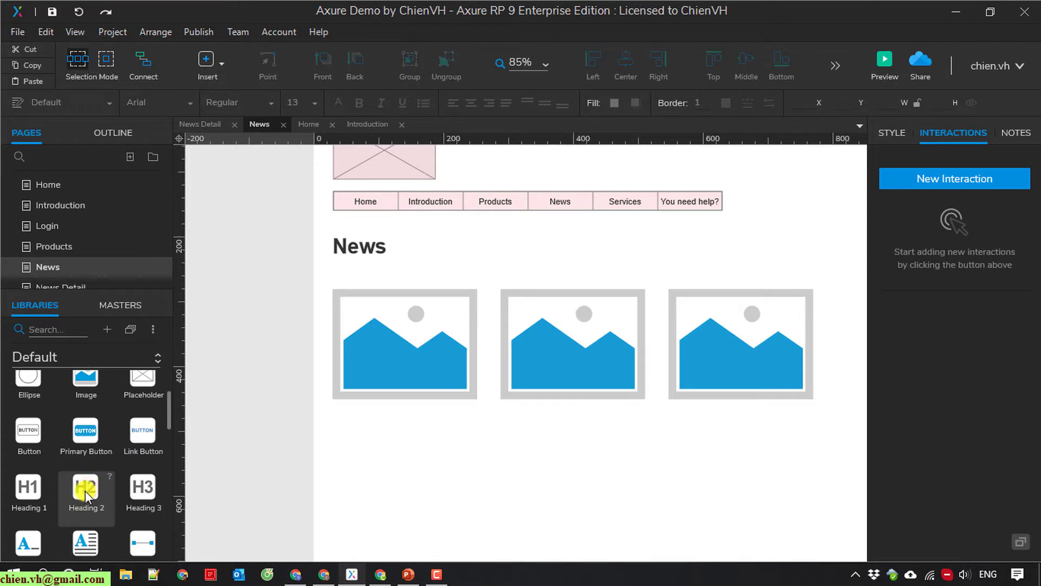
drag(86, 490, 358, 434)
key(Delete)
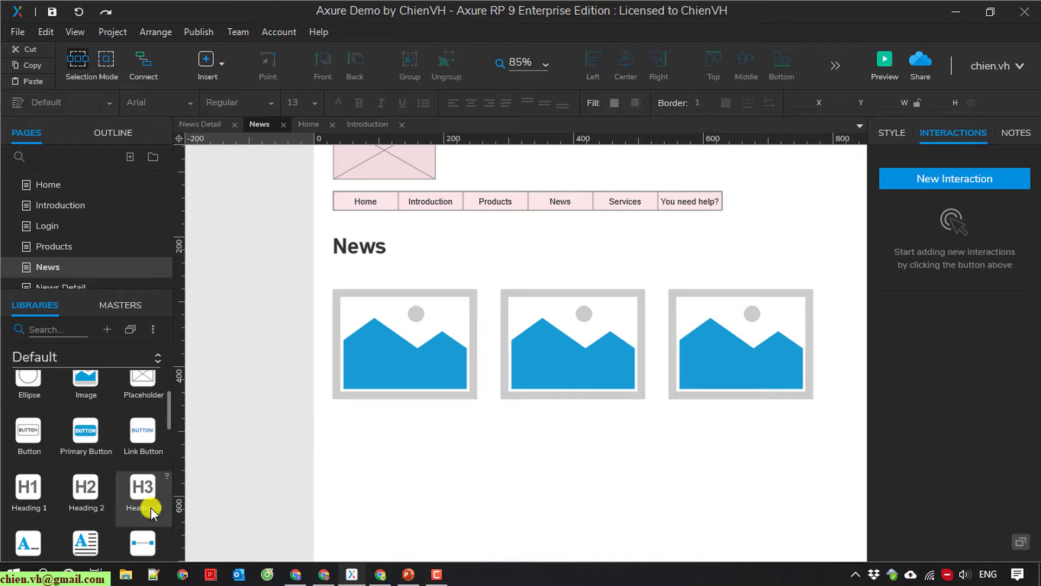
drag(231, 492, 336, 416)
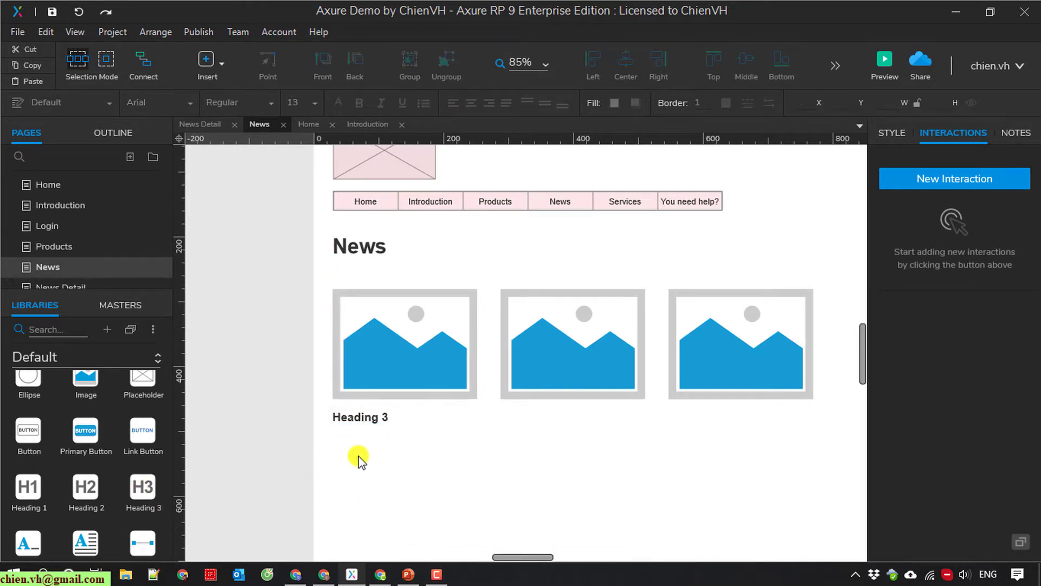
scroll(109, 487, down, 3)
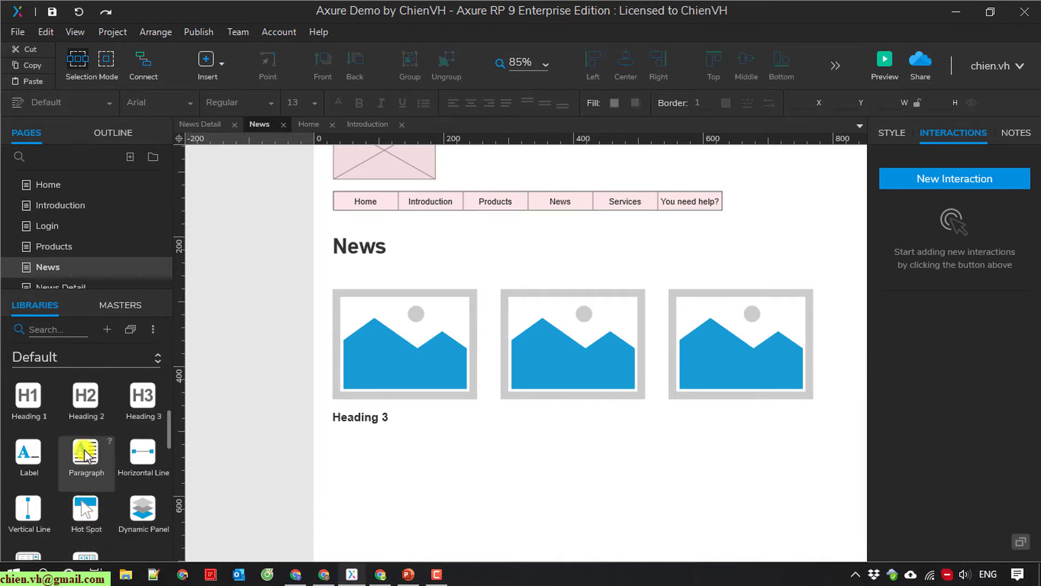
- Add a Lorem ipsum paragraph under Heading 3, deleting the text from 'Proin' onward
drag(85, 455, 334, 437)
double_click(483, 449)
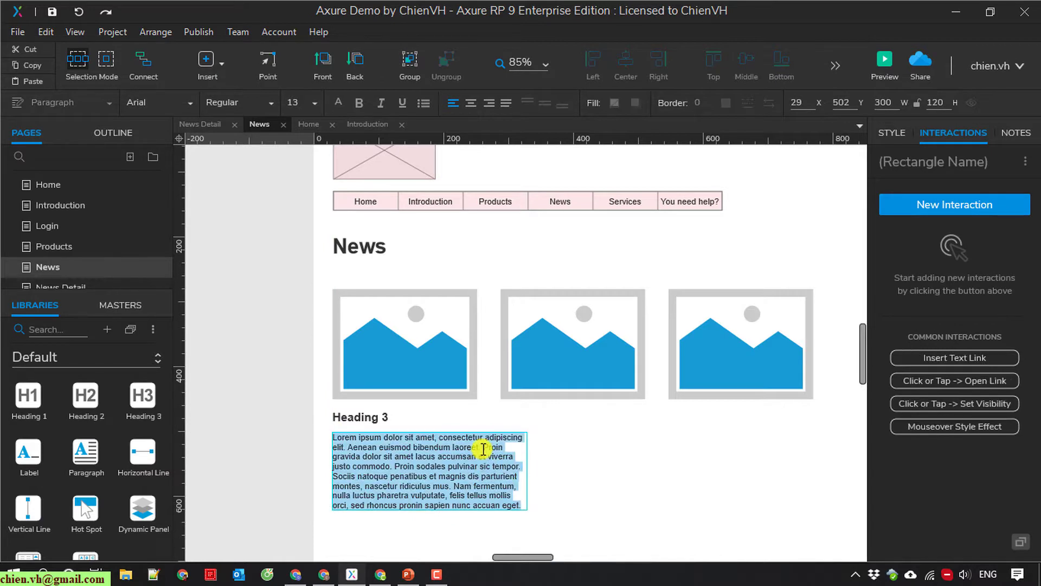
click(483, 447)
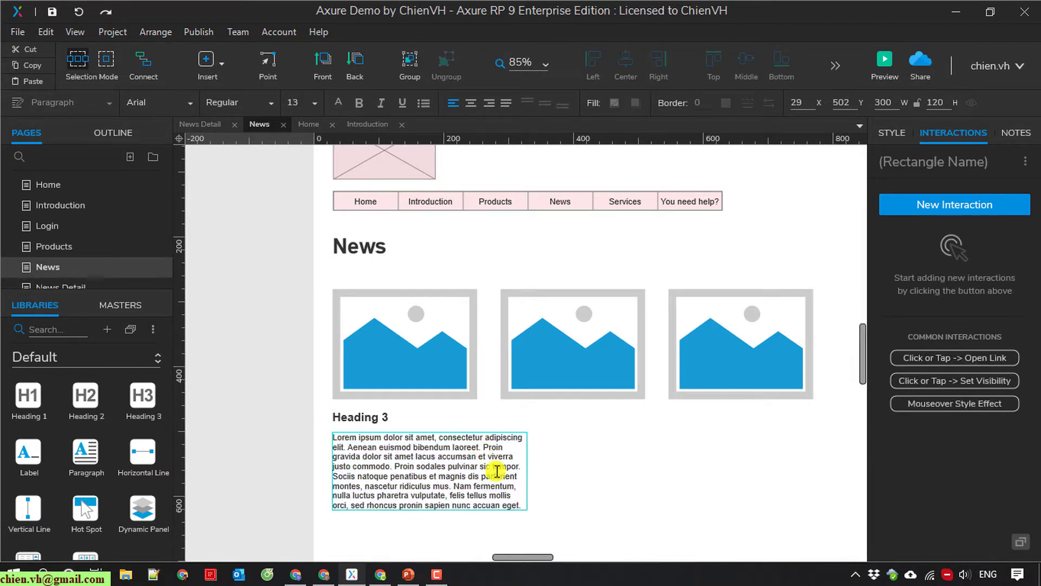
drag(483, 448, 527, 500)
key(Delete)
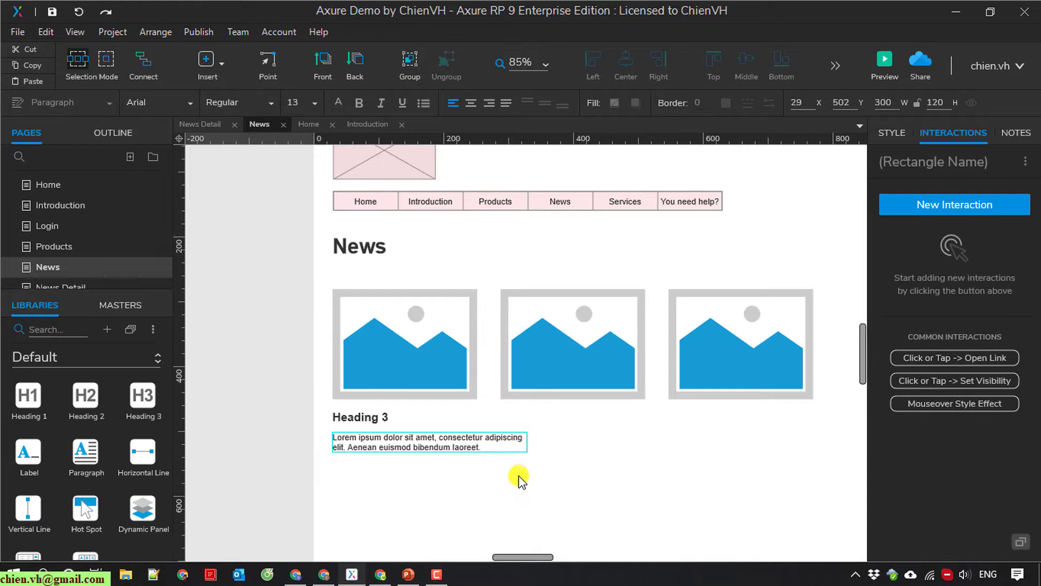
click(522, 481)
- Narrow the paragraph to roughly the first image's width
click(523, 442)
drag(526, 441, 488, 441)
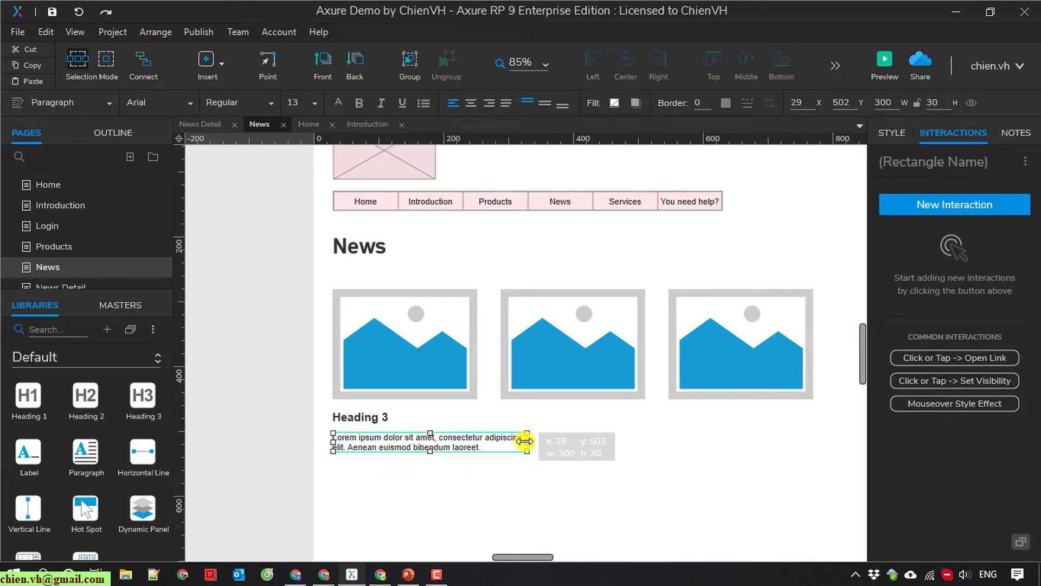
click(543, 465)
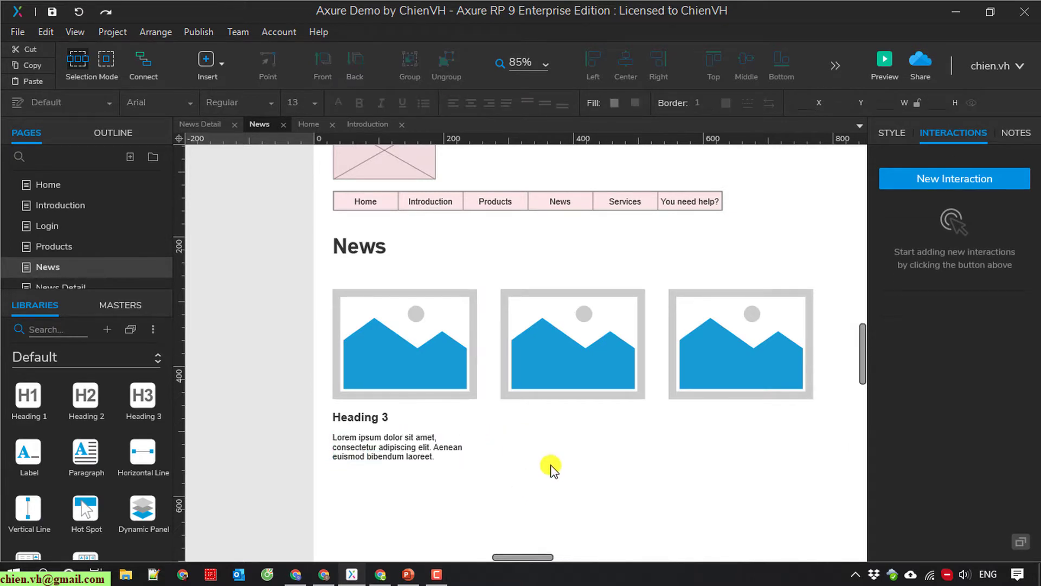
click(415, 445)
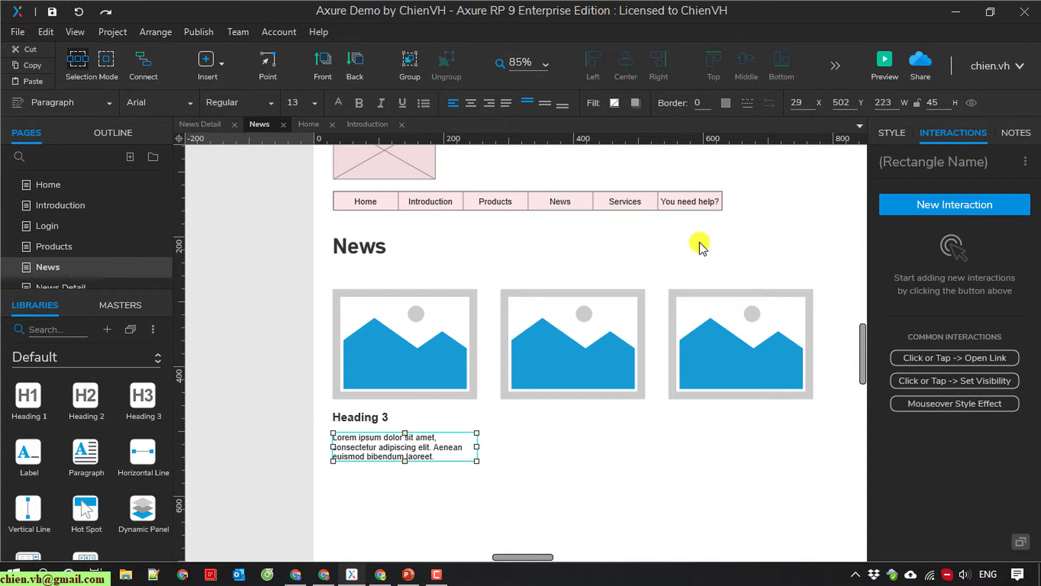
click(548, 468)
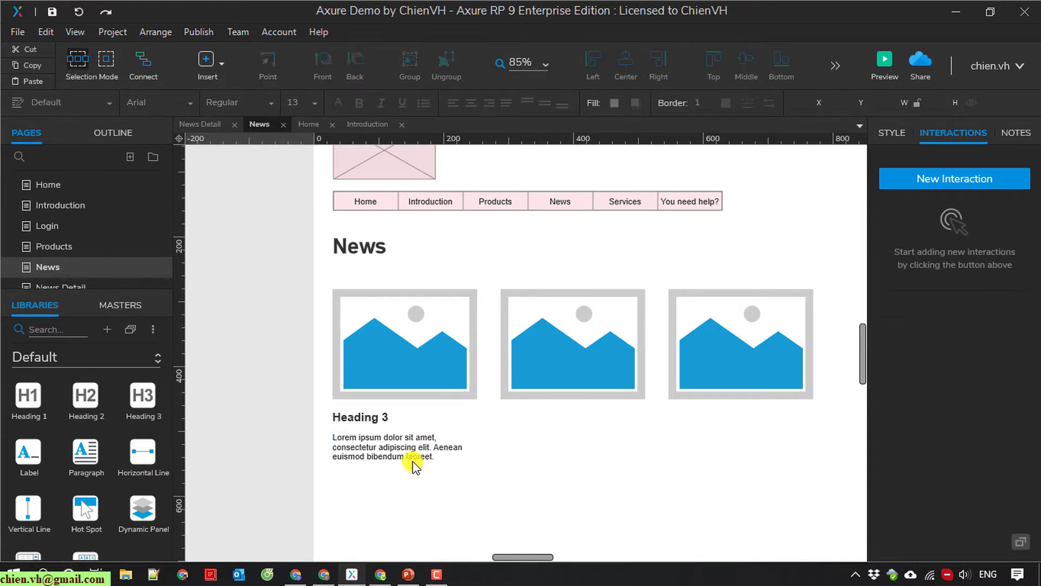
- Colour the Heading 3 title text dark blue (#000080)
click(345, 415)
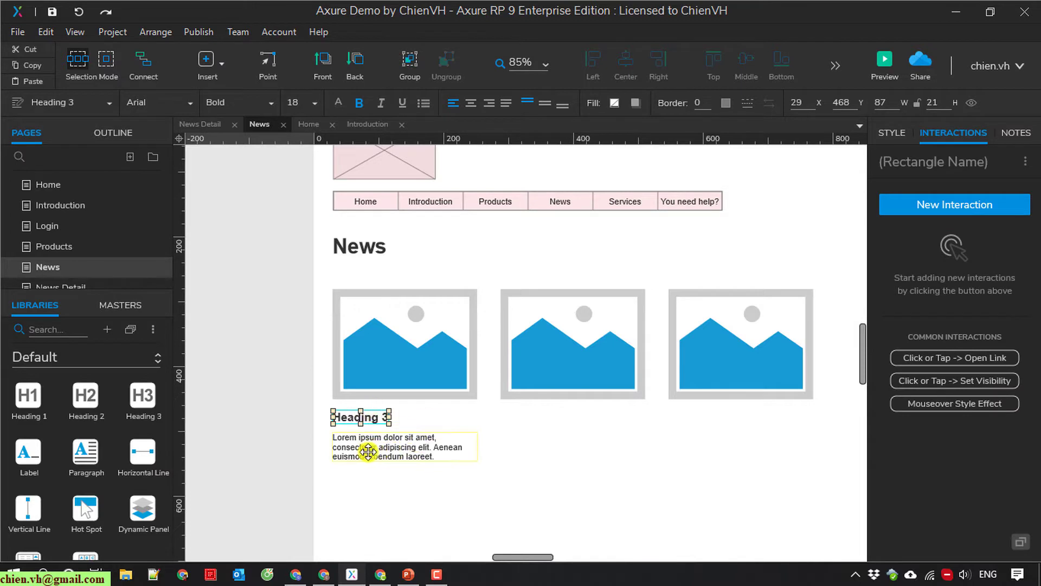
click(893, 132)
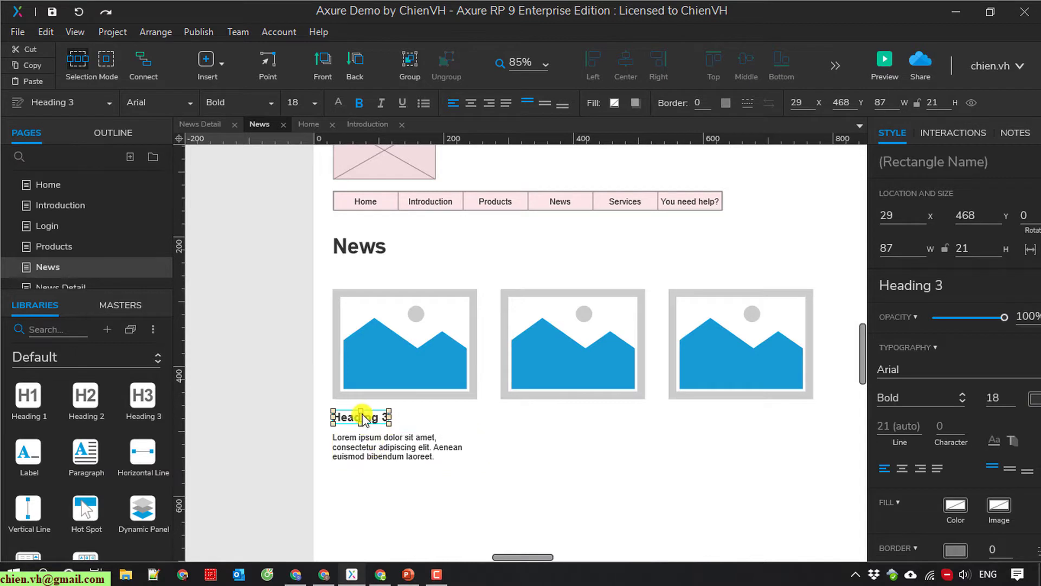
click(1033, 401)
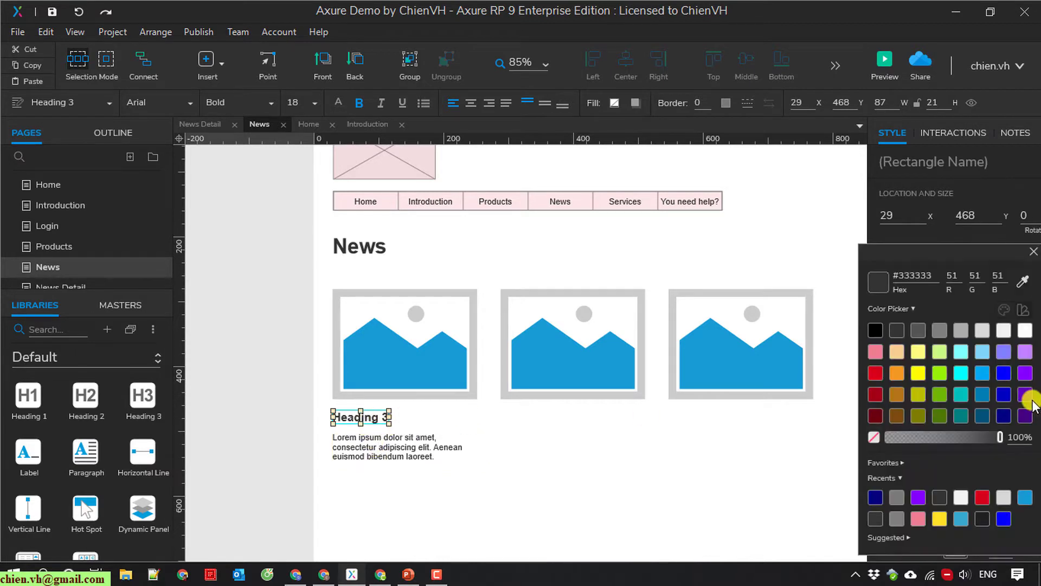
click(1003, 415)
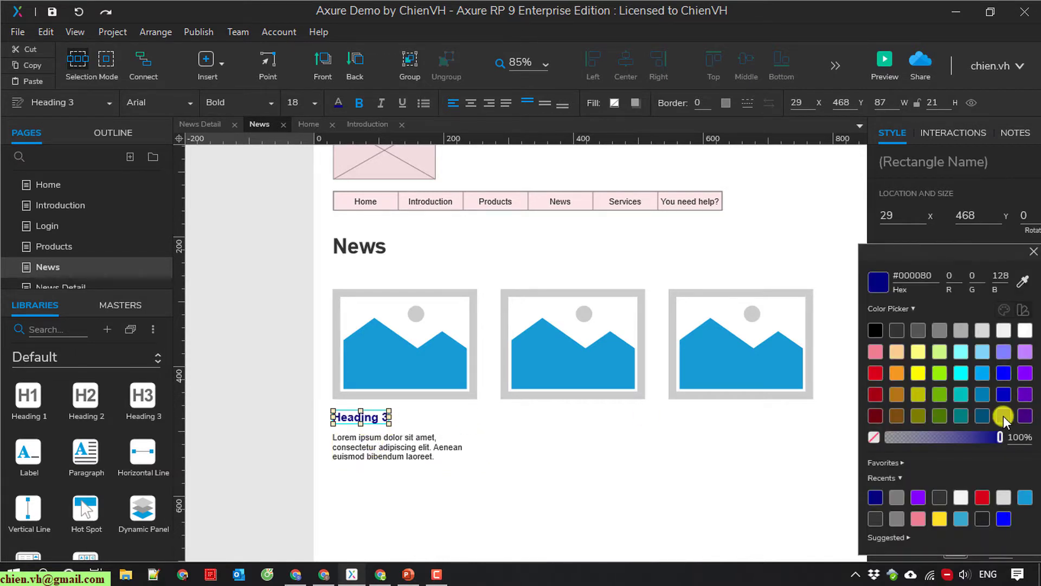
click(604, 484)
- Select the heading and paragraph together for copying
click(386, 450)
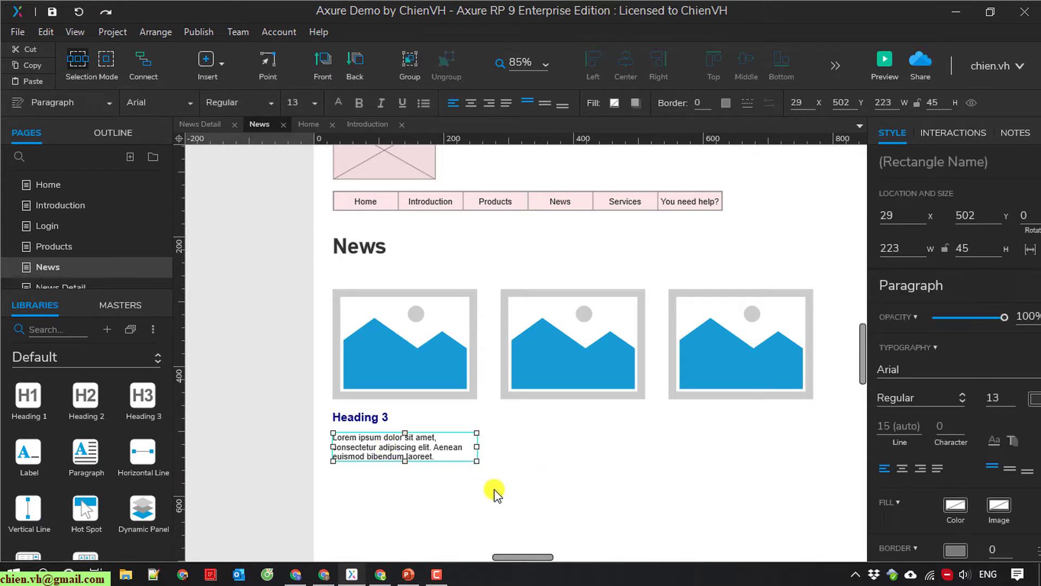
click(487, 488)
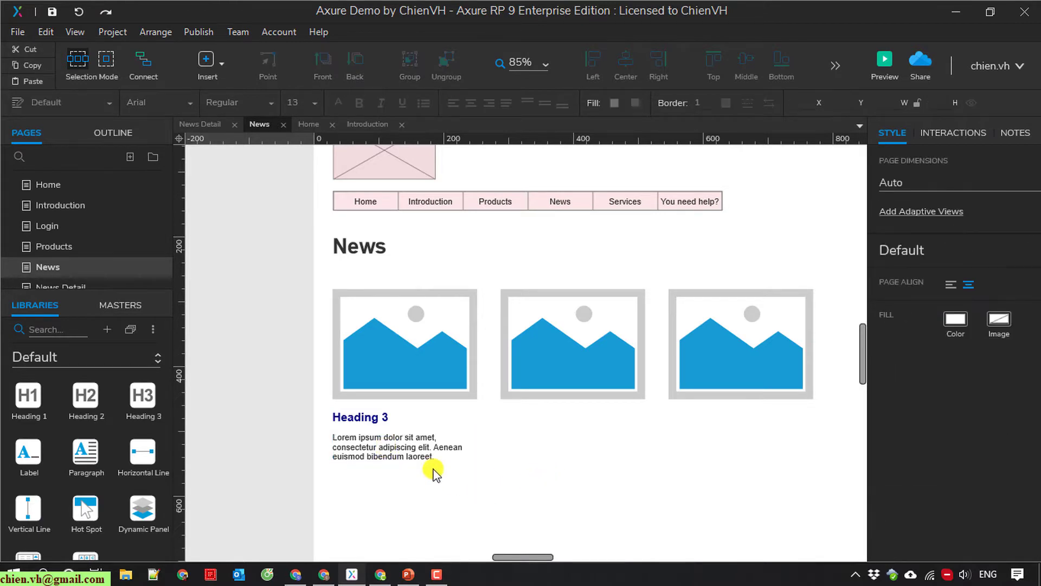
click(356, 418)
shift+click(407, 456)
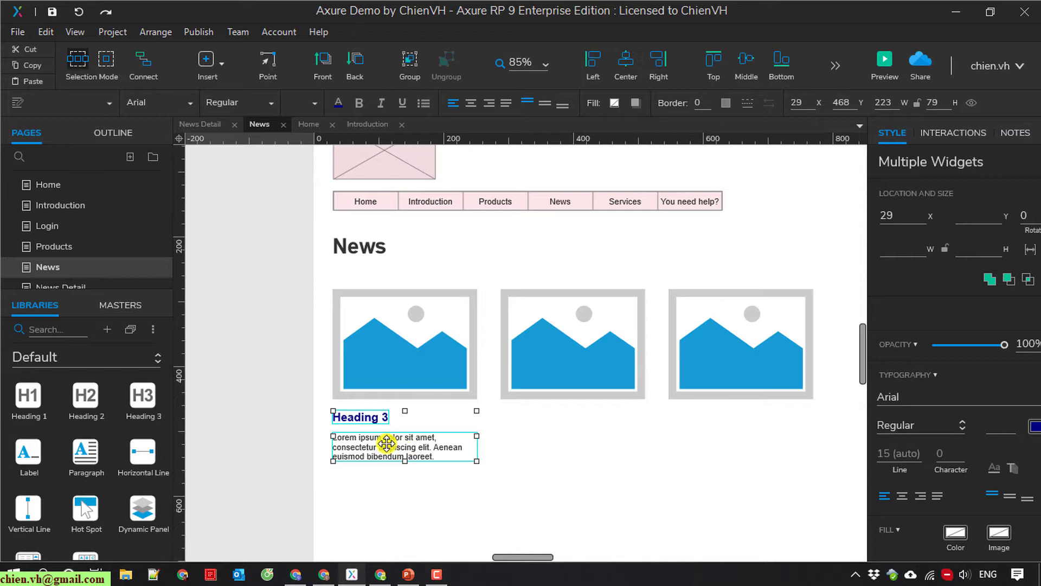
right_click(387, 448)
- Paste copies of the navy heading and paragraph under the second and third images
click(424, 162)
click(537, 456)
key(ctrl+v)
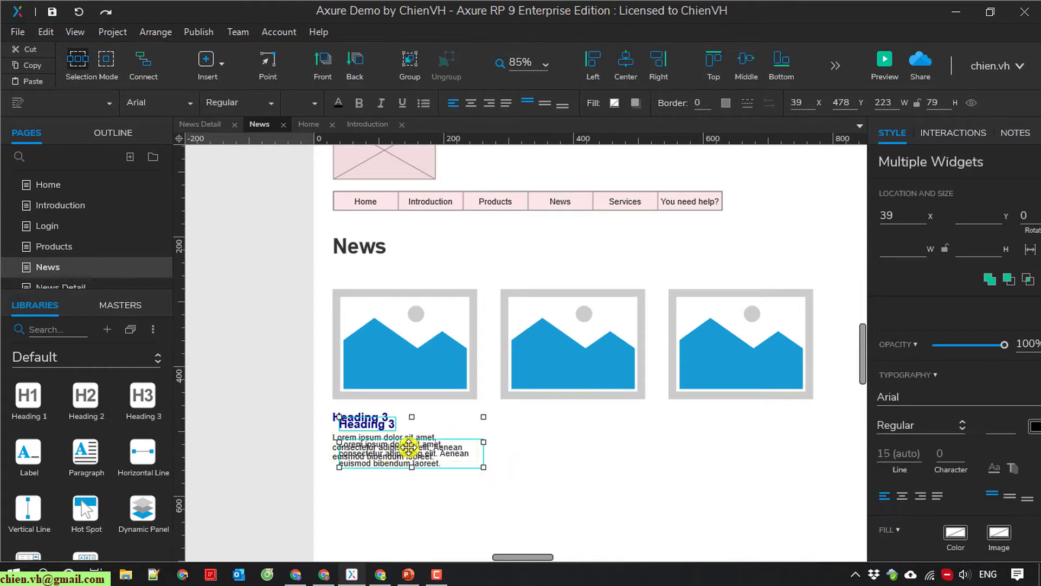
drag(436, 443, 599, 439)
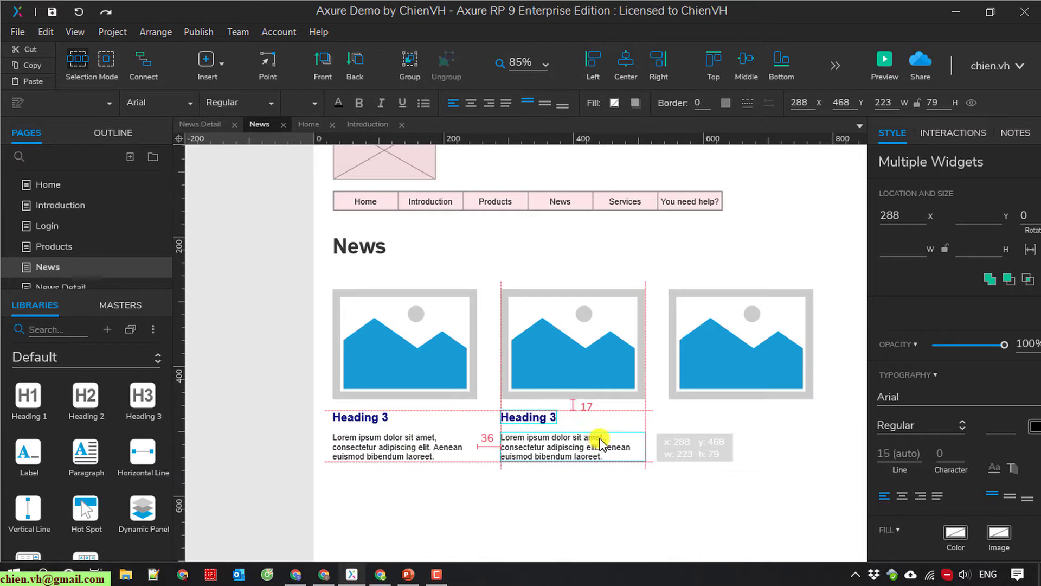
click(740, 440)
key(ctrl+v)
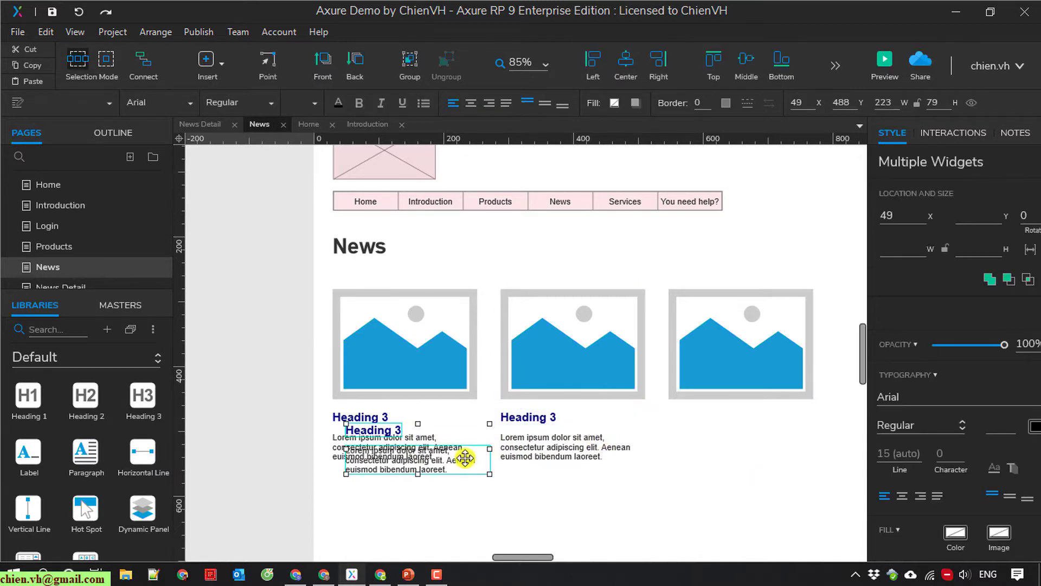
drag(481, 477, 788, 453)
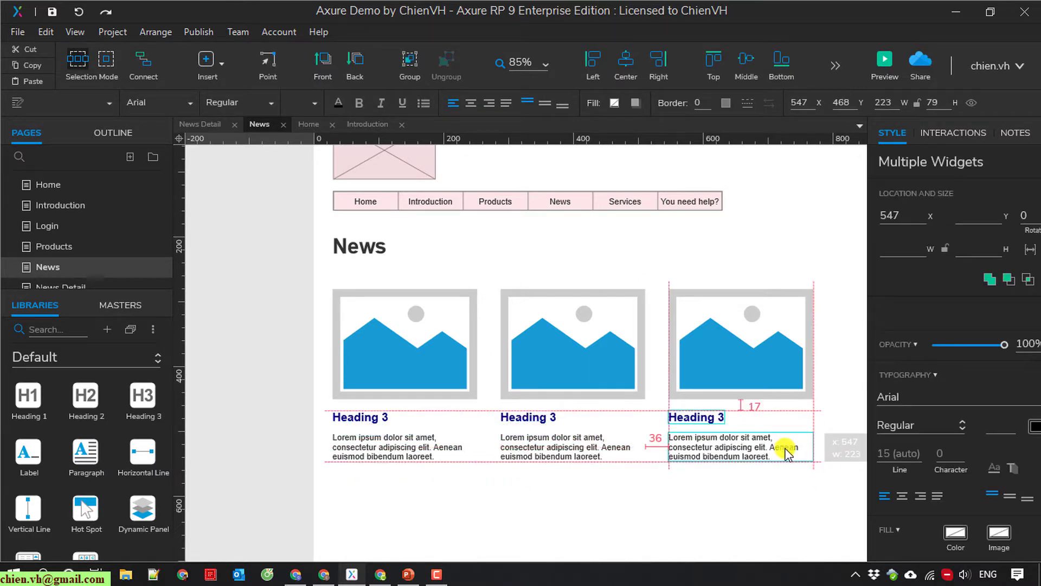
click(712, 502)
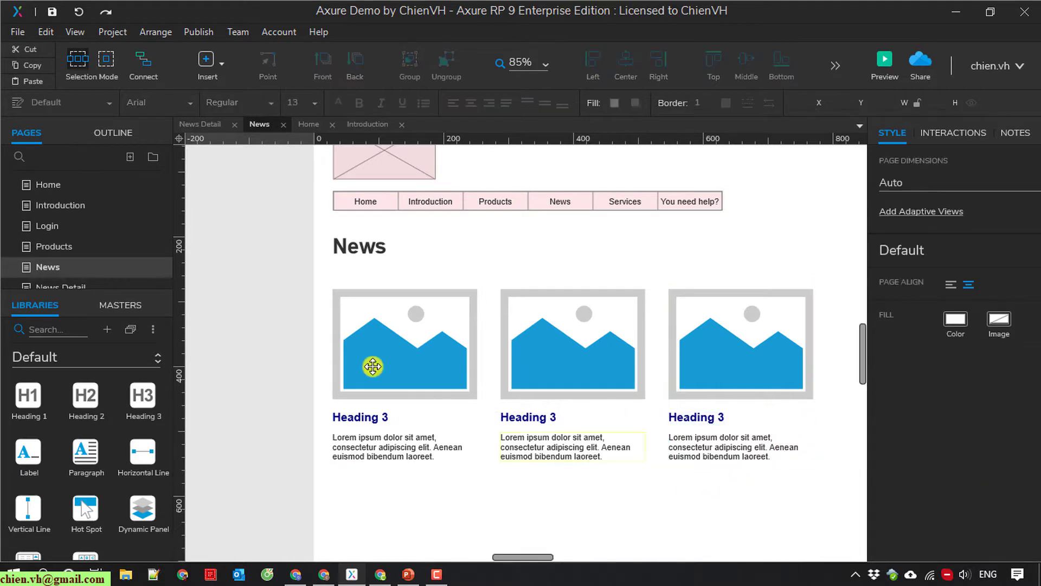
- Copy the three image cards into a second row below the first
mouse_move(320, 274)
mouse_down()
mouse_move(513, 422)
mouse_move(840, 489)
mouse_up()
scroll(673, 486, down, 3)
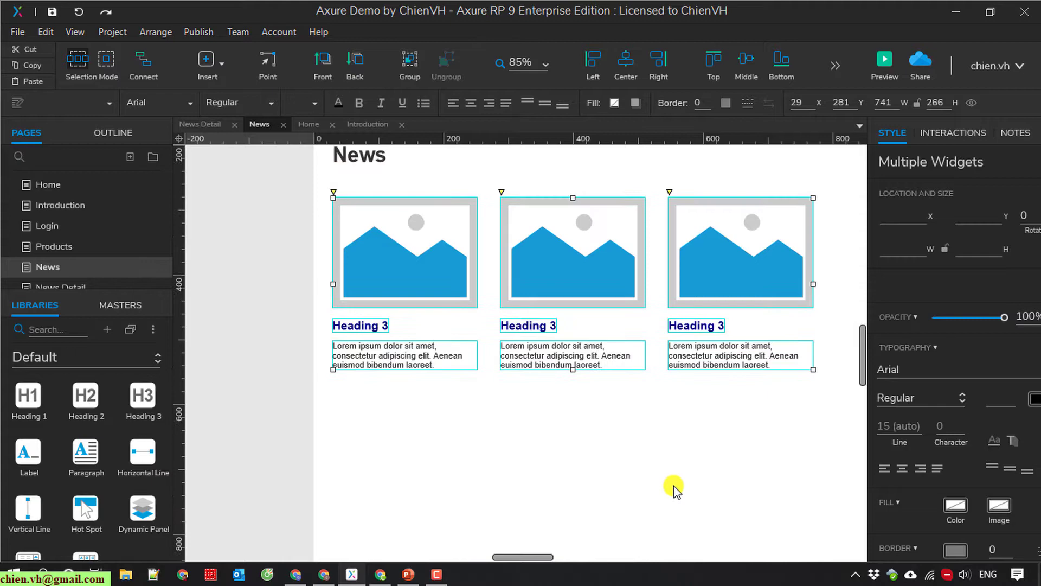
scroll(673, 486, down, 3)
click(498, 456)
key(ctrl+v)
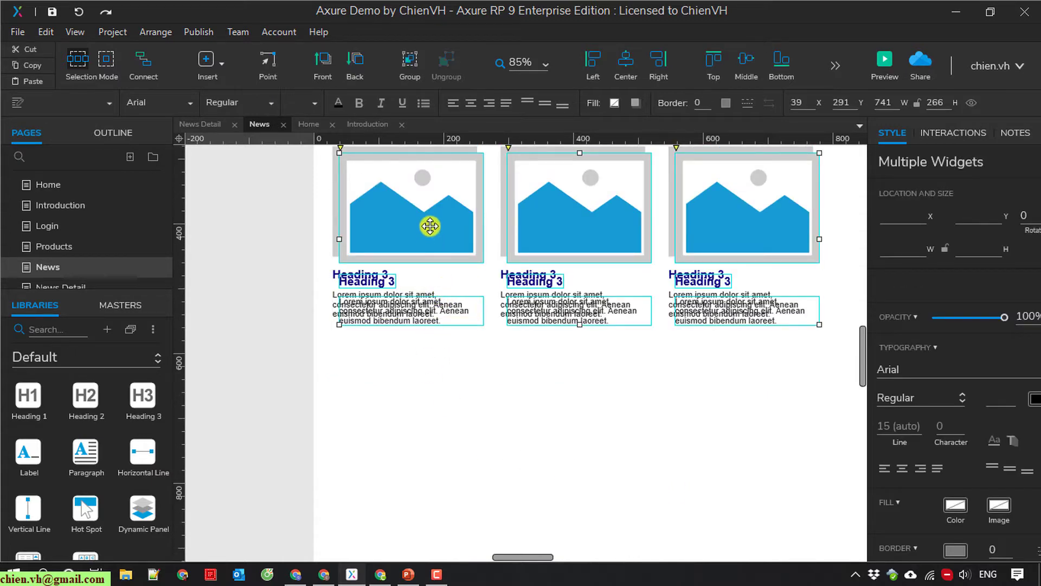
drag(425, 225, 424, 418)
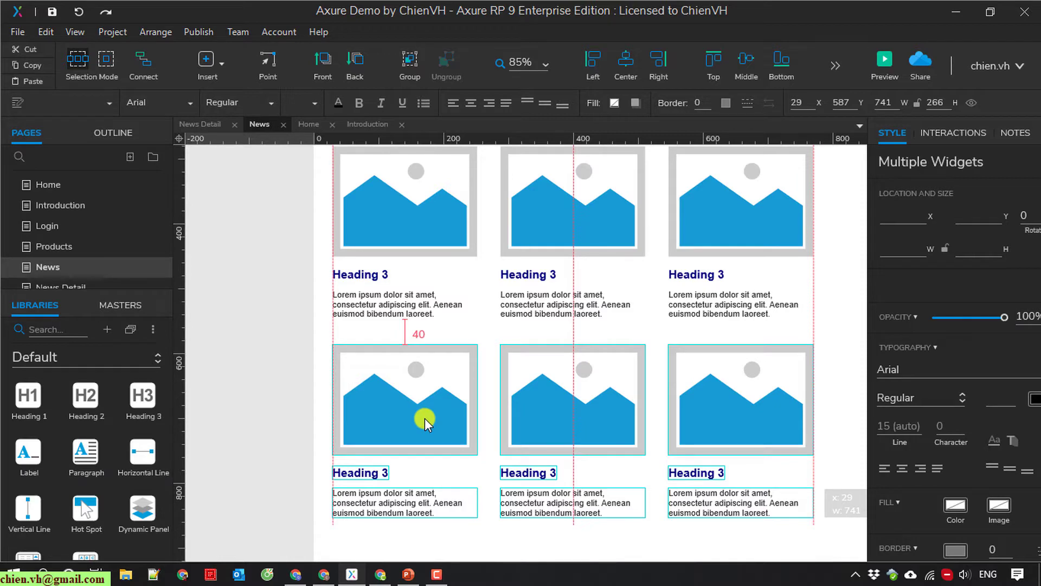
scroll(779, 386, up, 3)
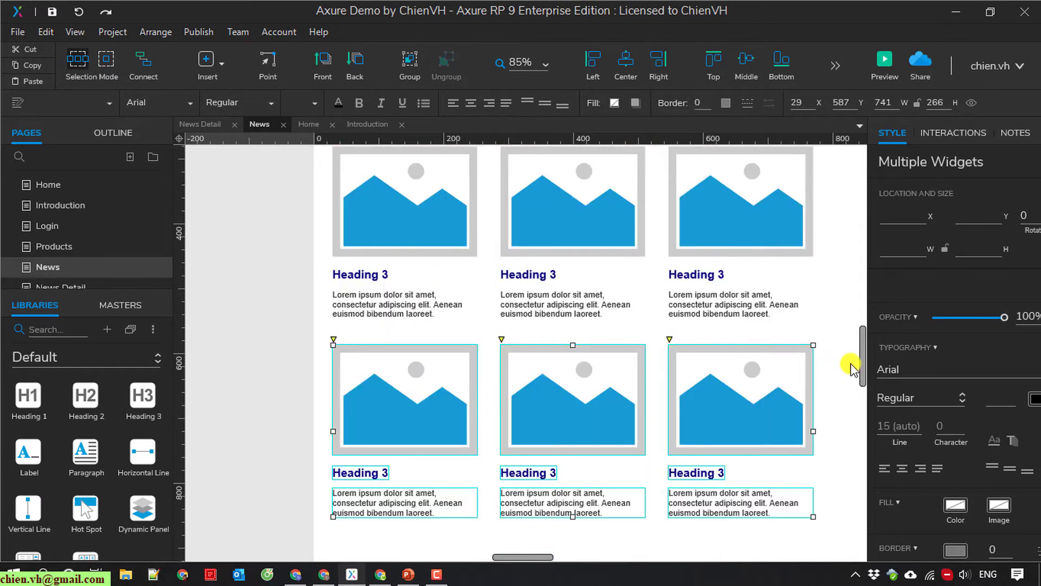
click(852, 367)
- Paste a third row of cards below, then scroll to the blank area beneath
scroll(851, 363, up, 3)
scroll(850, 364, down, 1)
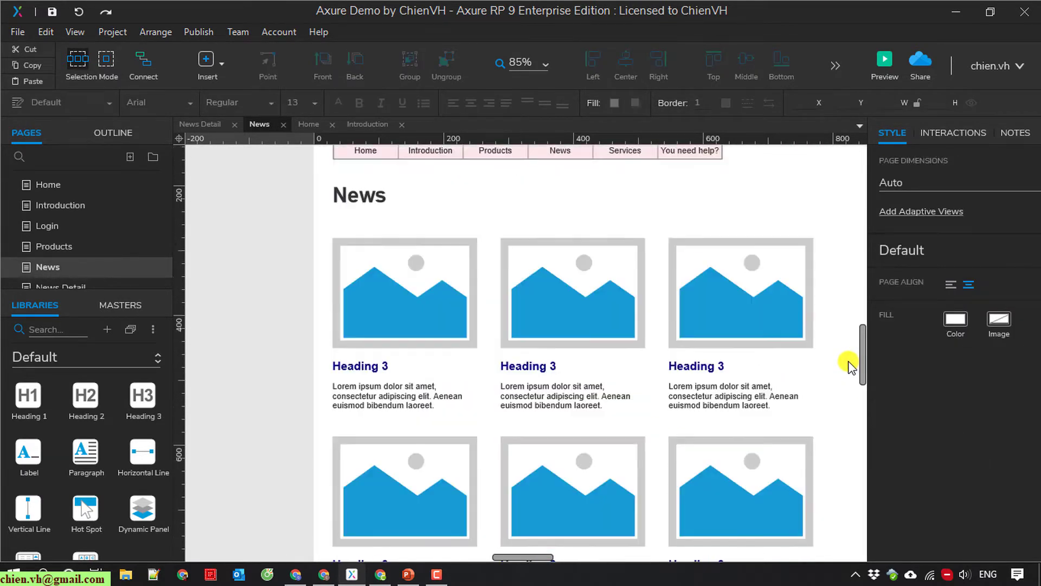
scroll(850, 364, down, 3)
scroll(850, 364, down, 2)
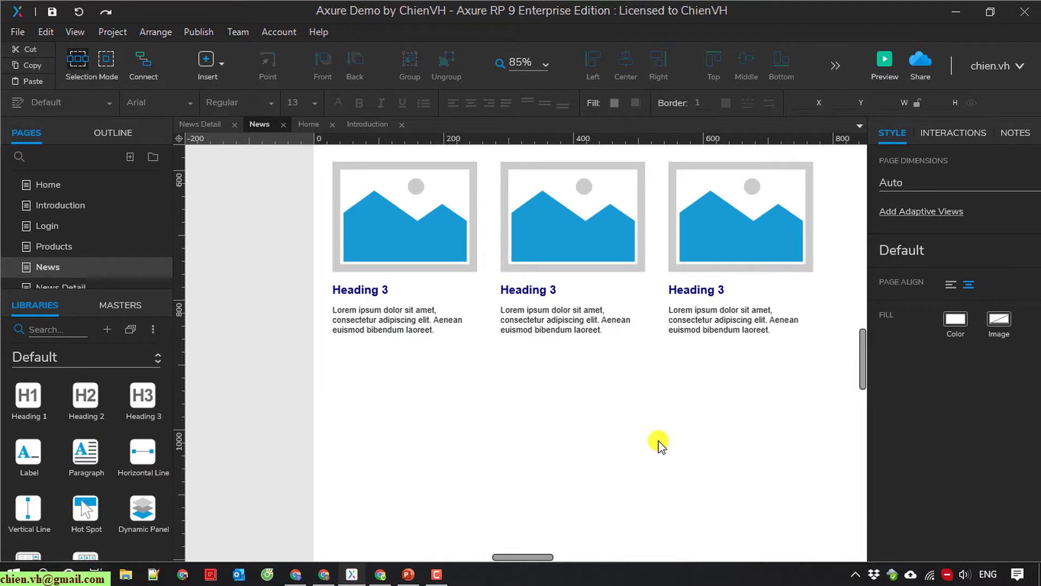
key(ctrl+v)
mouse_move(400, 302)
mouse_down()
mouse_move(460, 418)
mouse_move(434, 400)
mouse_move(443, 399)
mouse_up()
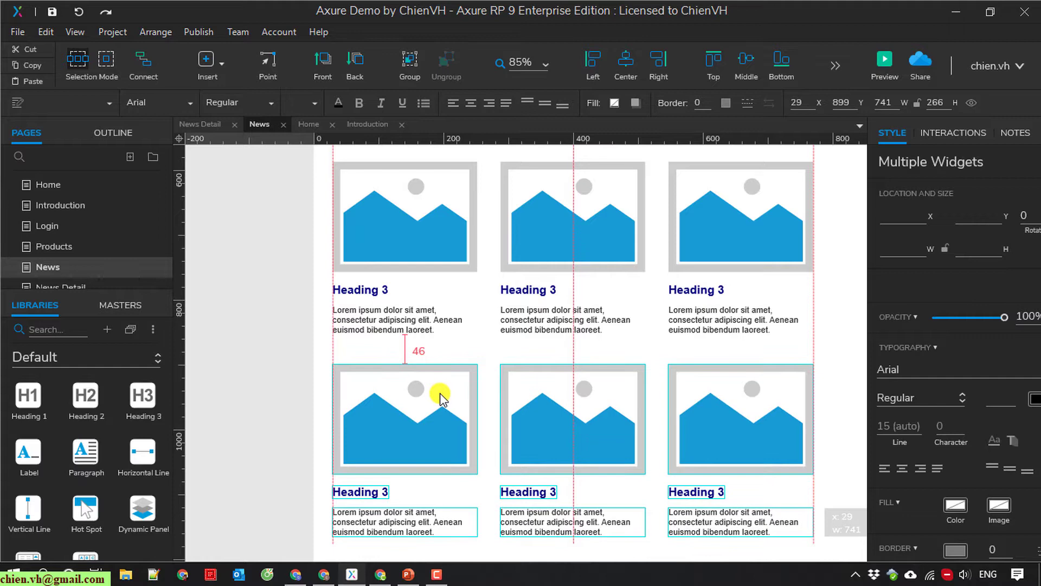
click(839, 377)
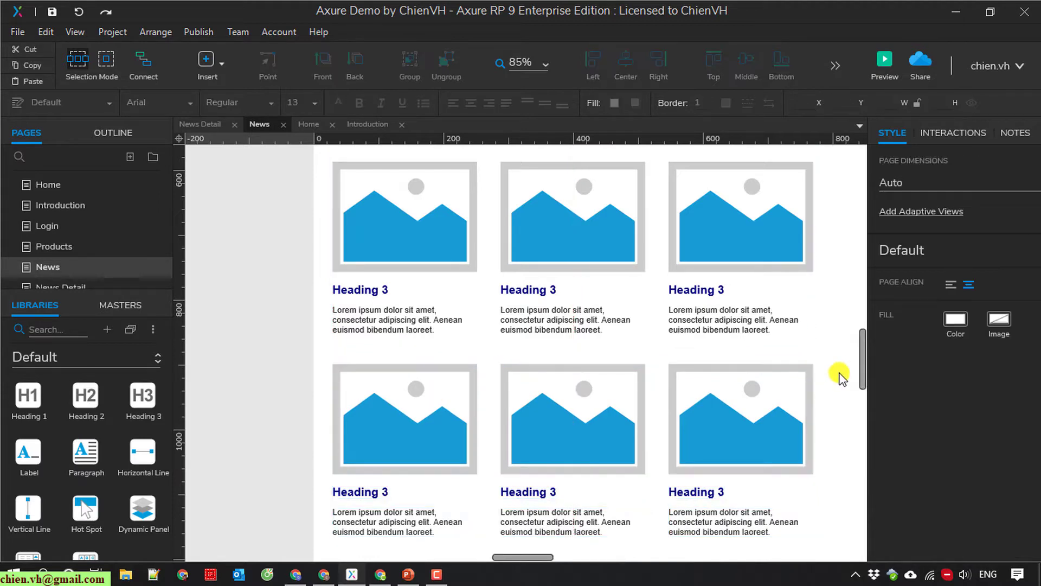
scroll(824, 386, up, 2)
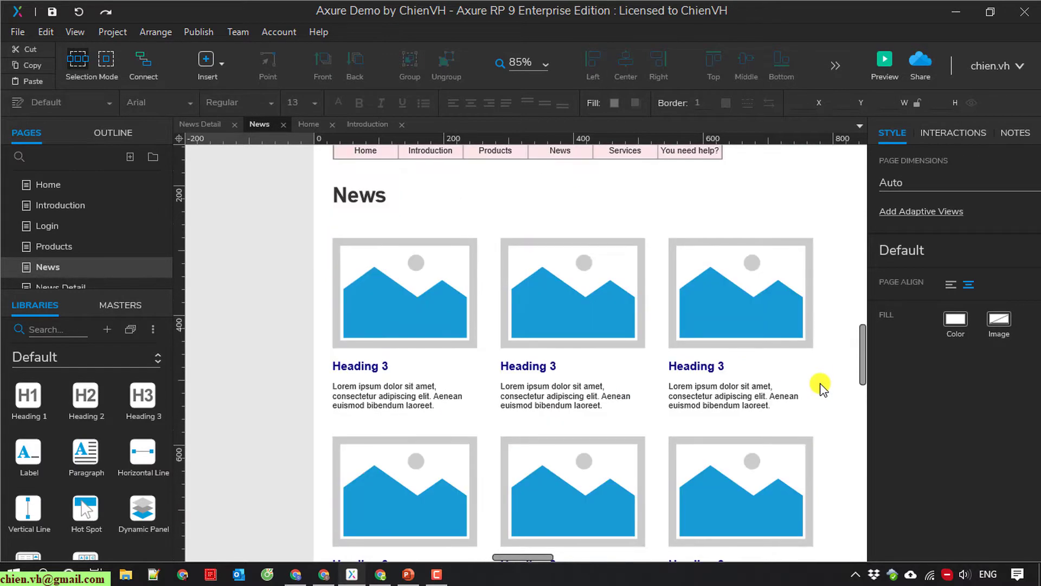
scroll(823, 387, up, 3)
scroll(823, 387, down, 2)
scroll(823, 386, down, 3)
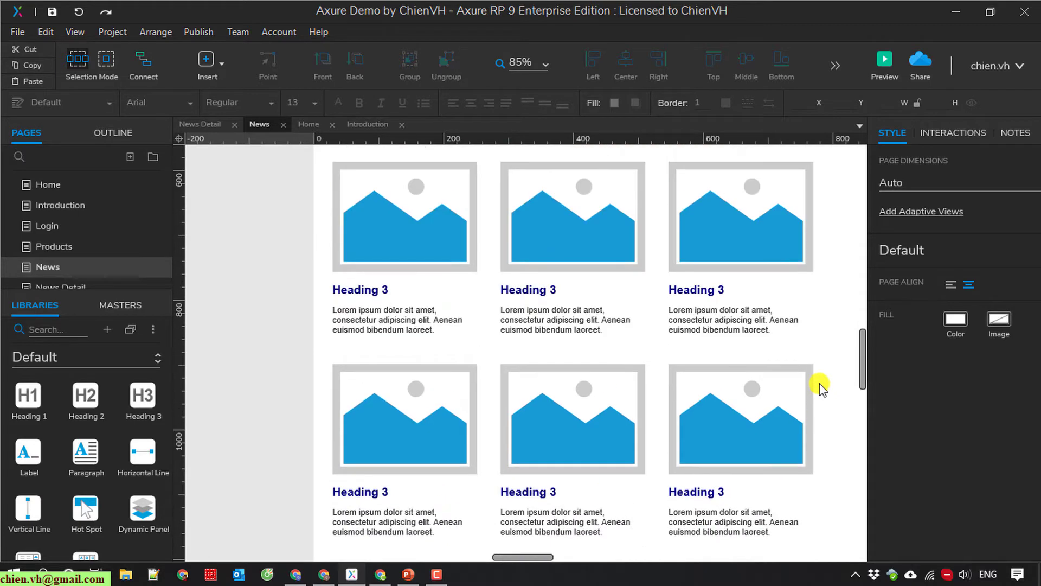
scroll(824, 386, down, 3)
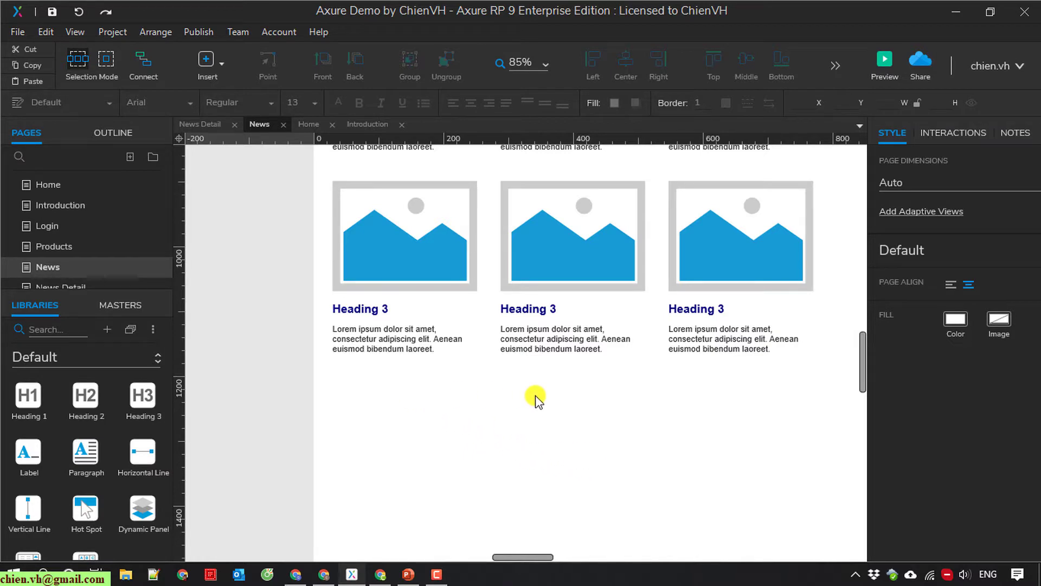
- Add a text label reading 'Pre' below the news cards
scroll(114, 439, down, 3)
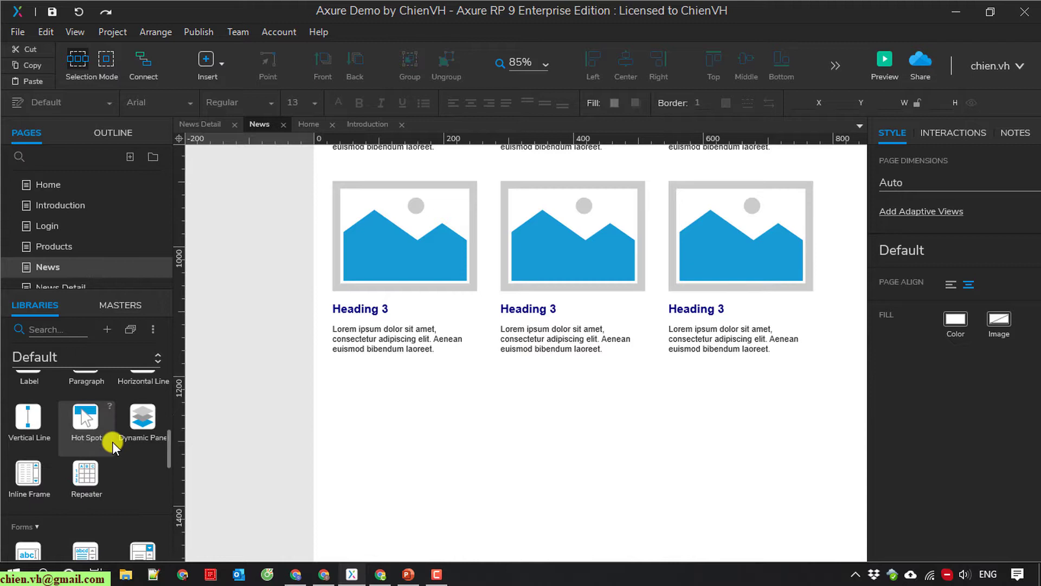
scroll(112, 450, up, 5)
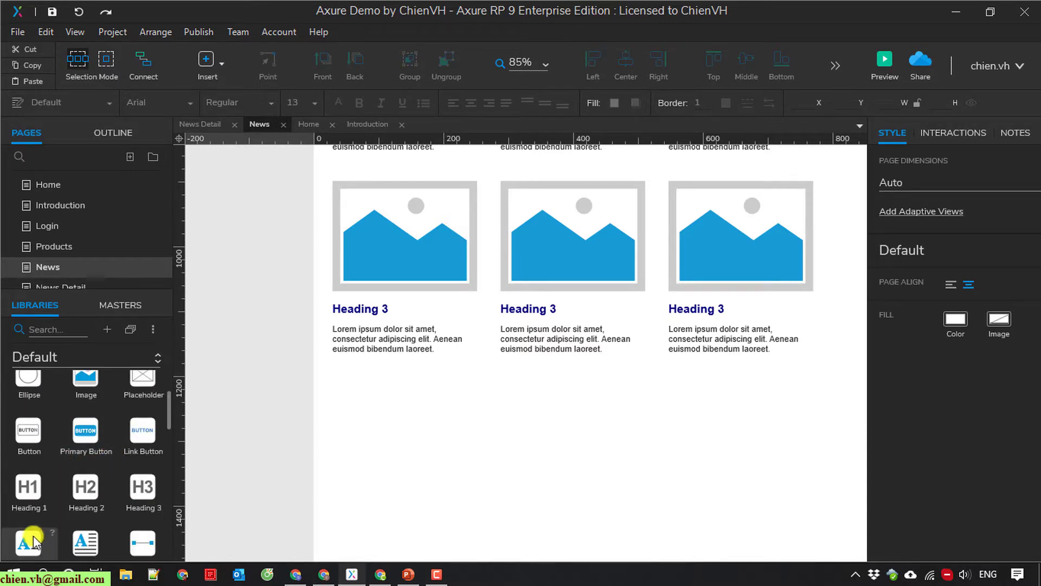
mouse_move(30, 546)
mouse_down()
mouse_move(513, 394)
mouse_move(495, 395)
mouse_up()
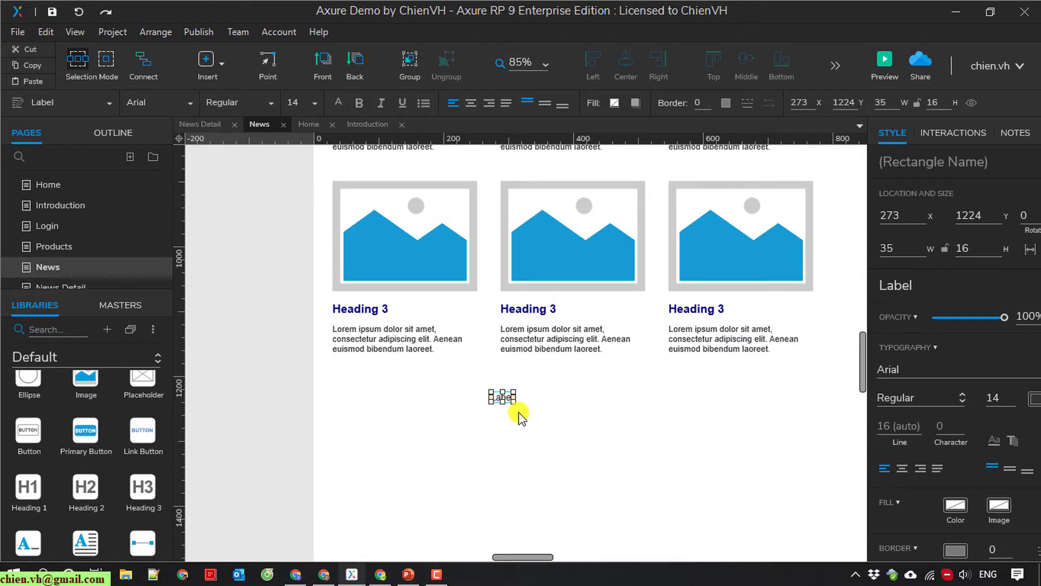
double_click(500, 397)
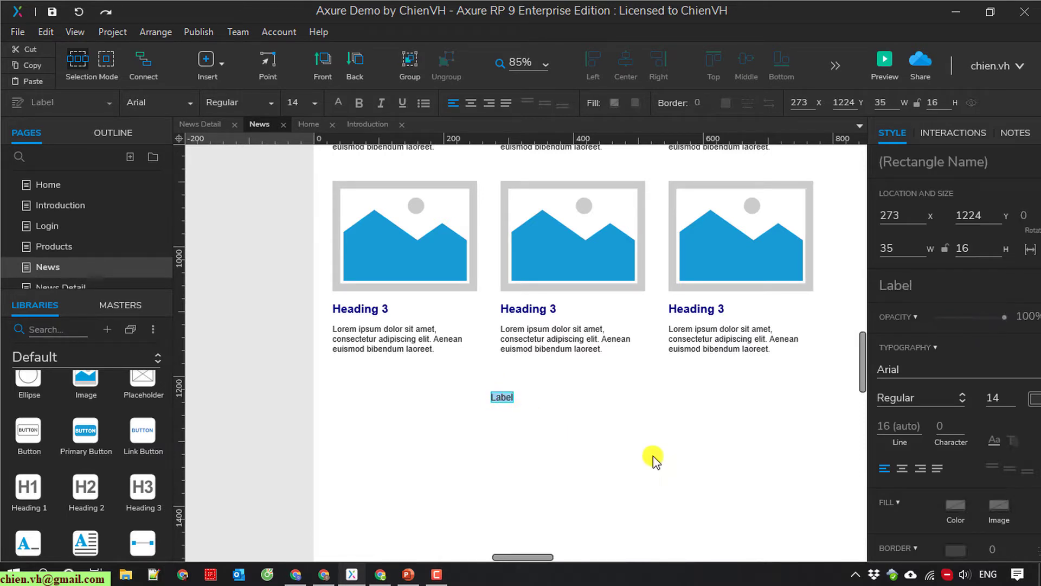
click(502, 397)
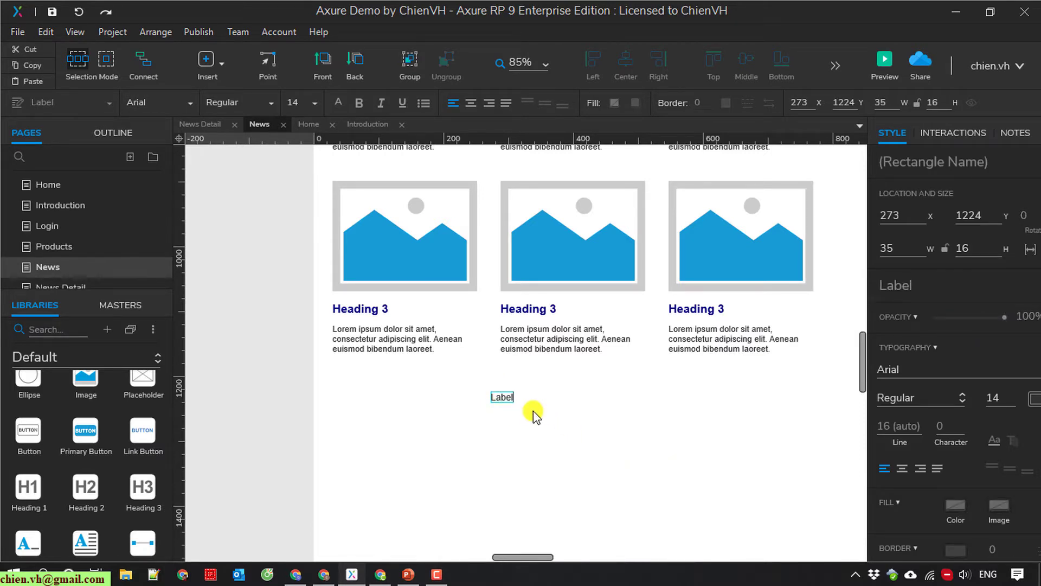
key(ctrl+a)
text(Pre)
click(525, 410)
click(495, 399)
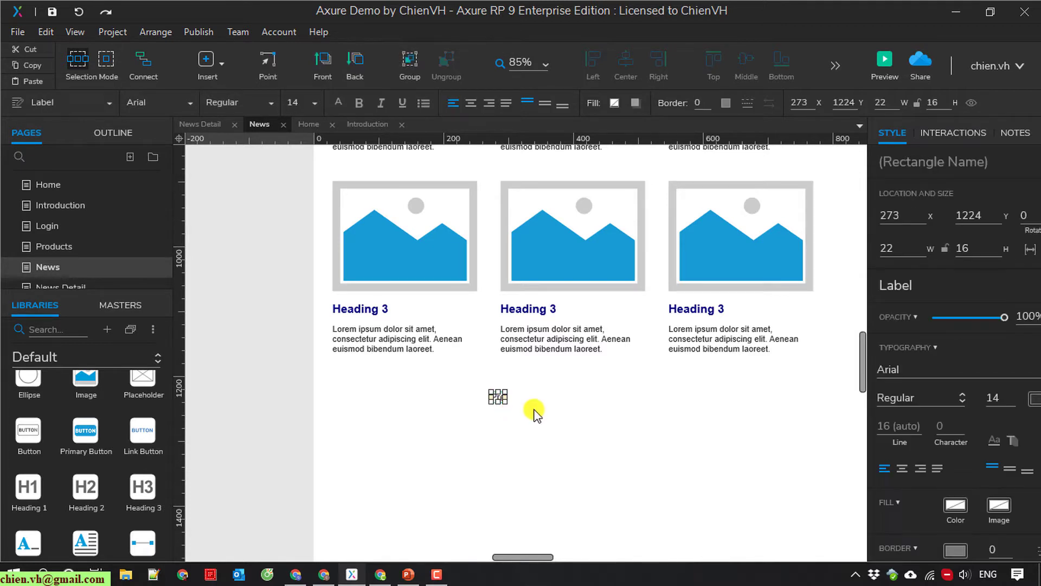
click(570, 417)
- Duplicate the Pre label to its right and change it to '1'
click(496, 399)
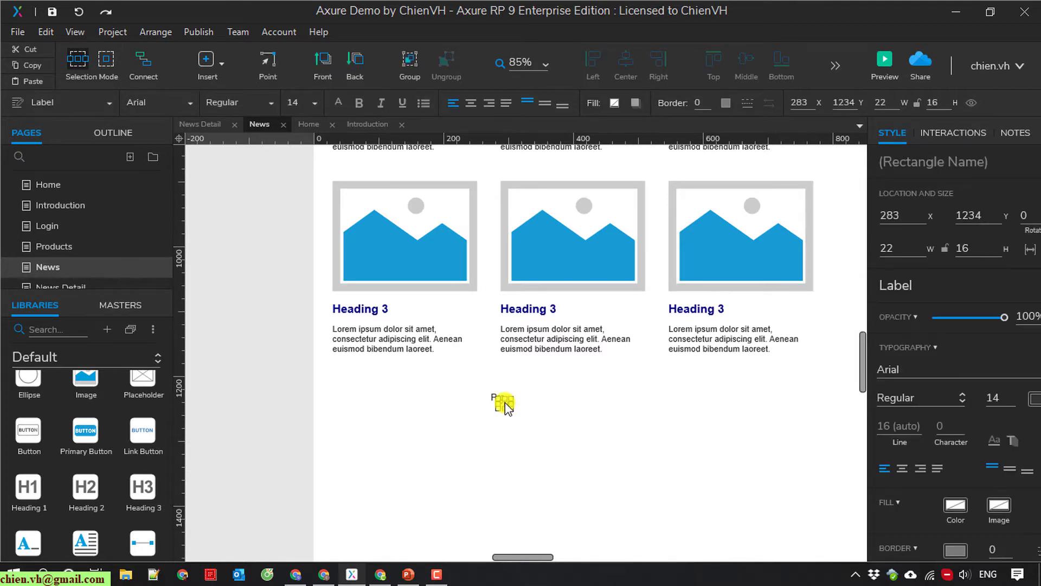
drag(499, 400, 519, 404)
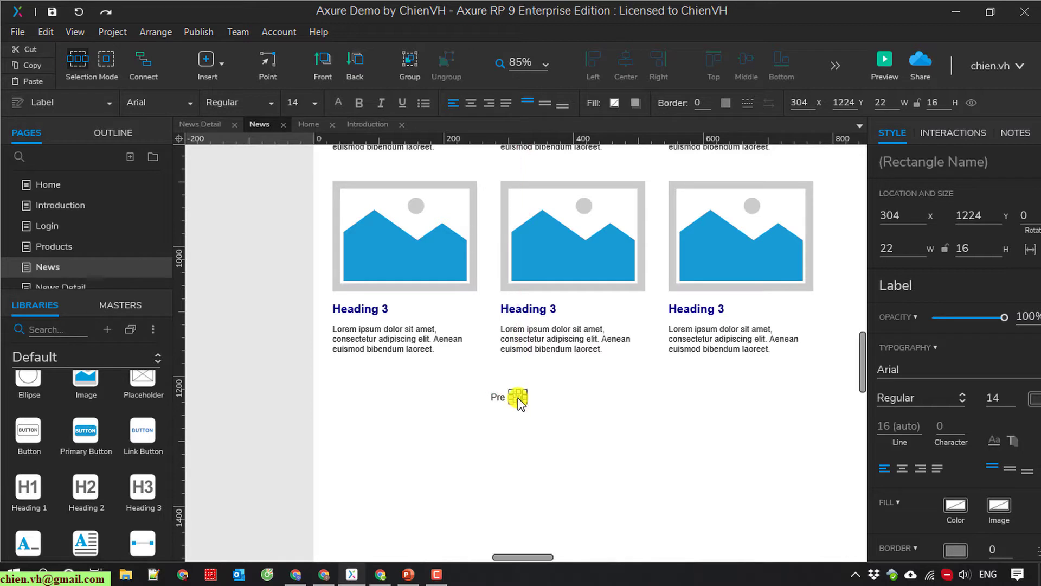
text(1)
click(549, 412)
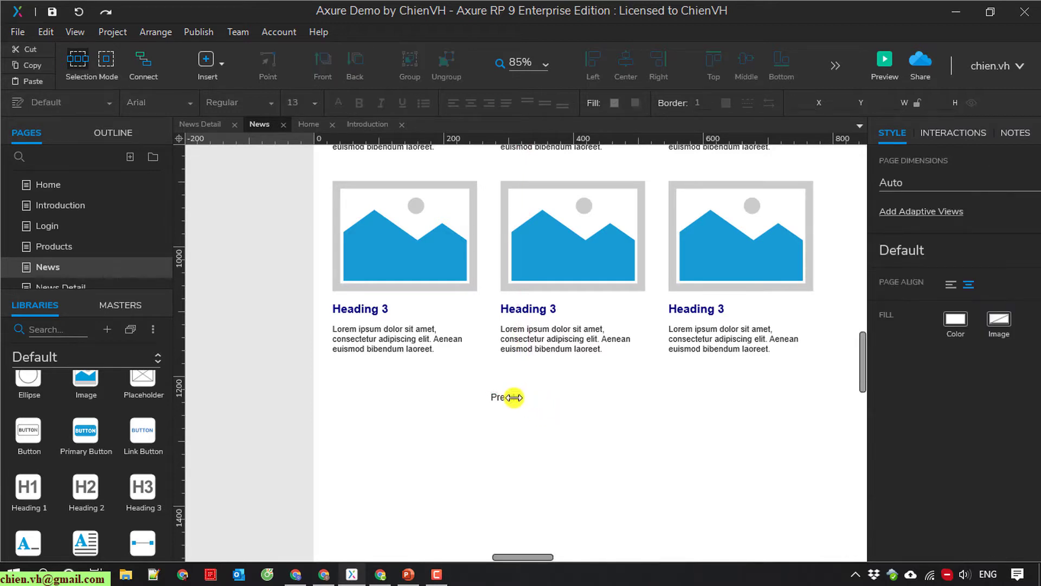
click(514, 398)
click(578, 404)
click(518, 401)
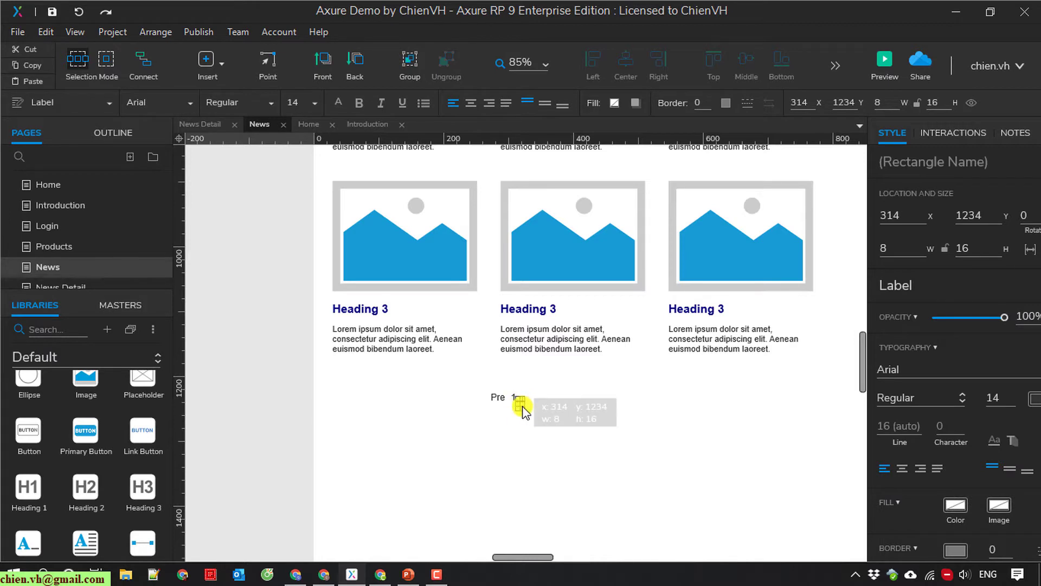
click(611, 409)
scroll(574, 423, up, 1)
- Align the 1 label with Pre and add a '2' label after it
scroll(509, 406, up, 1)
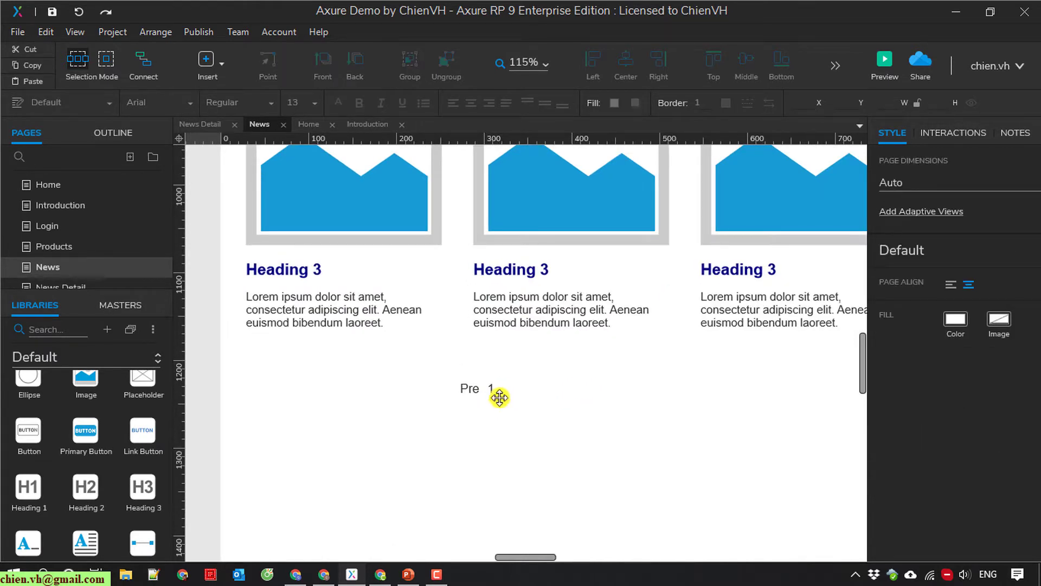
drag(500, 398, 498, 388)
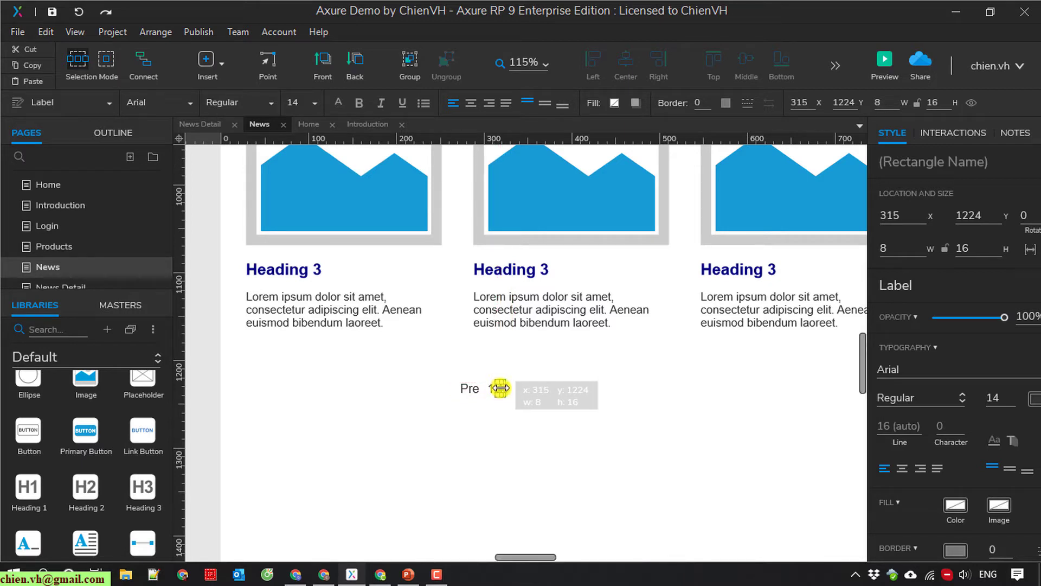
click(512, 401)
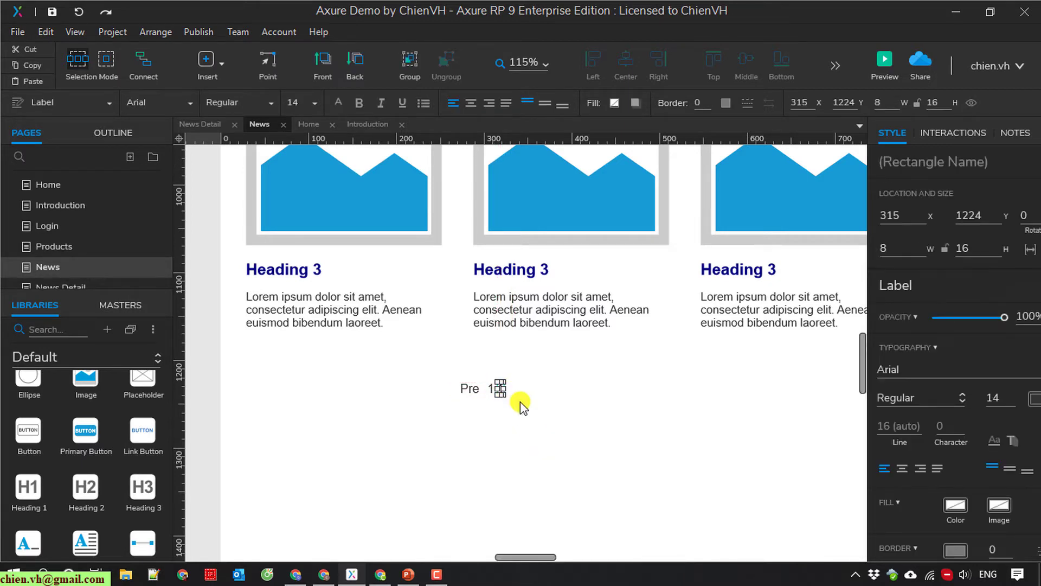
click(544, 417)
click(508, 389)
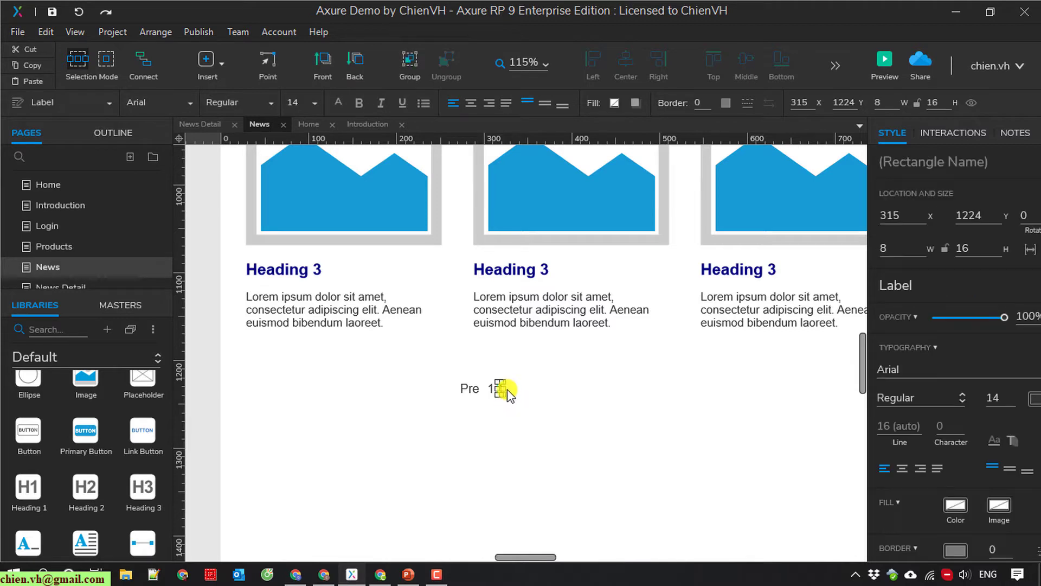
ctrl+scroll(516, 396, up, 3)
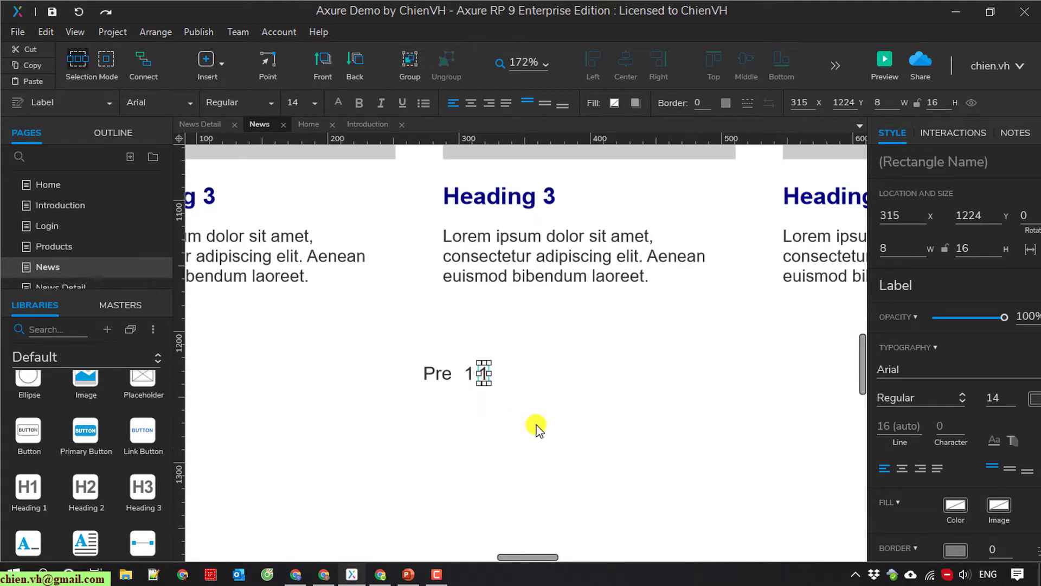
right_click(484, 373)
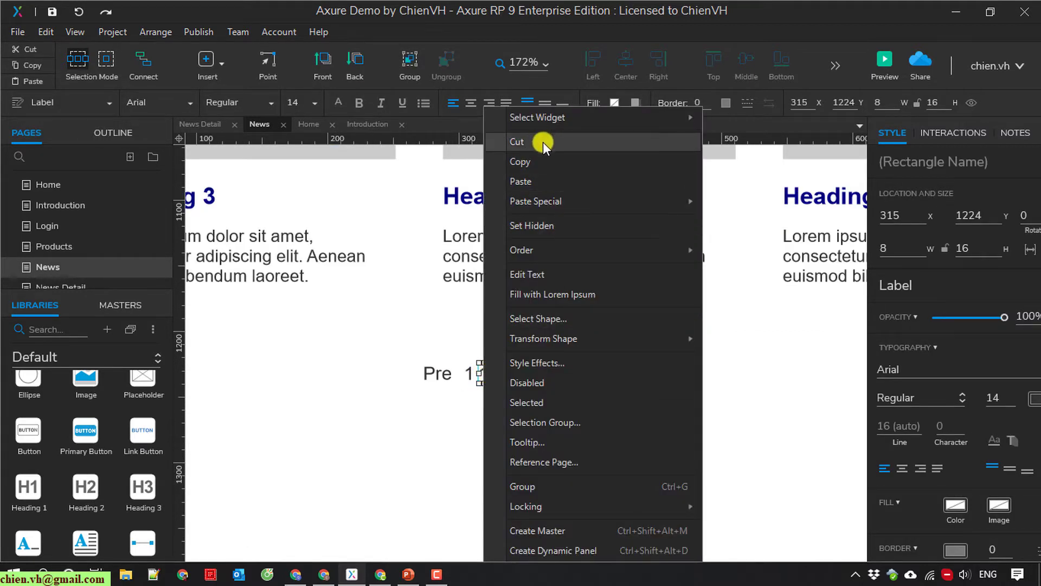
click(543, 275)
text(2)
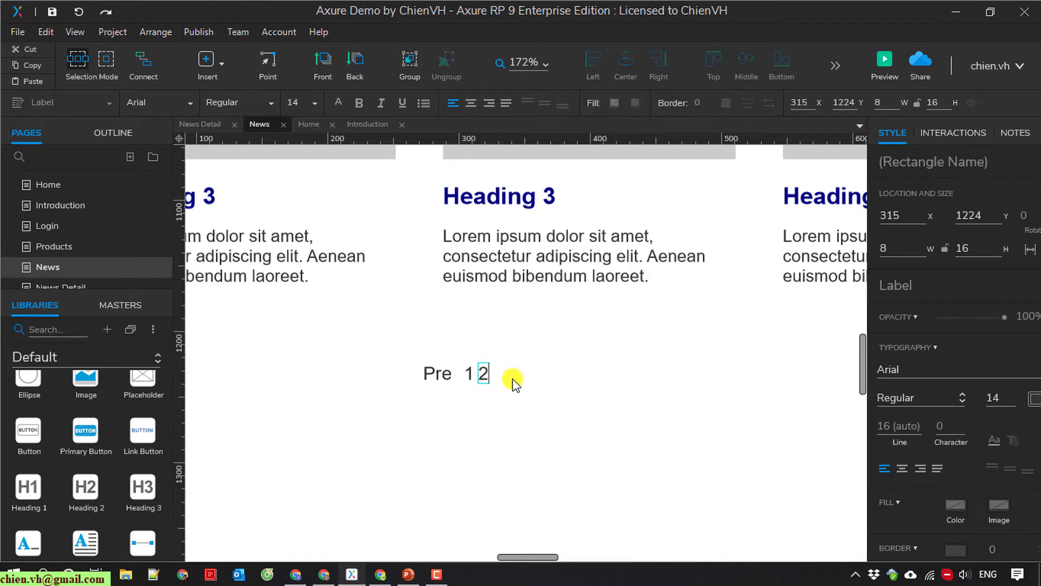
click(512, 378)
- Ctrl-drag copies to add '3' and '4' labels after the 2
click(482, 375)
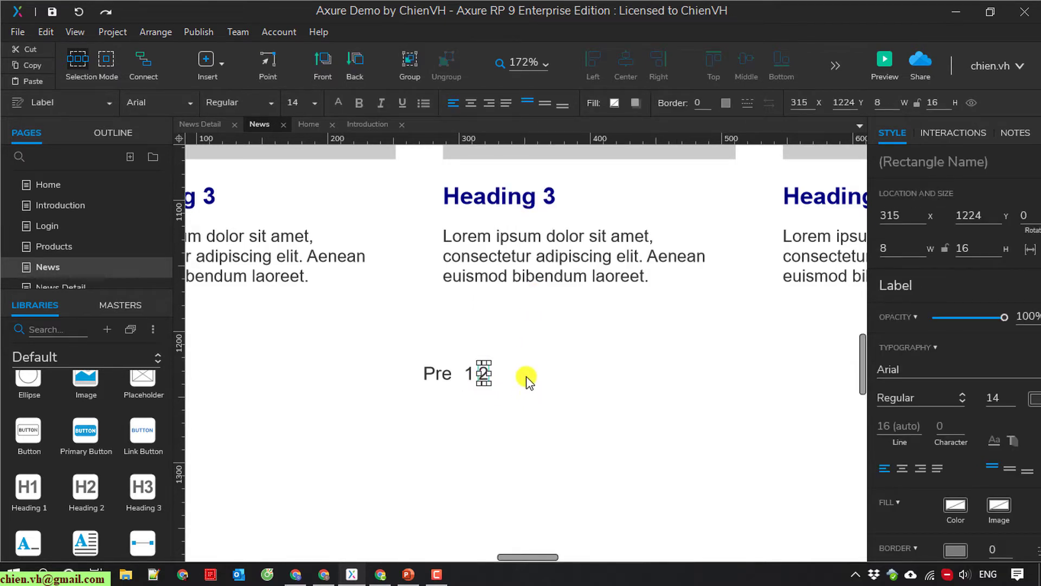
mouse_move(484, 377)
mouse_down()
mouse_move(497, 391)
mouse_move(501, 369)
mouse_up()
double_click(501, 373)
text(3)
click(548, 374)
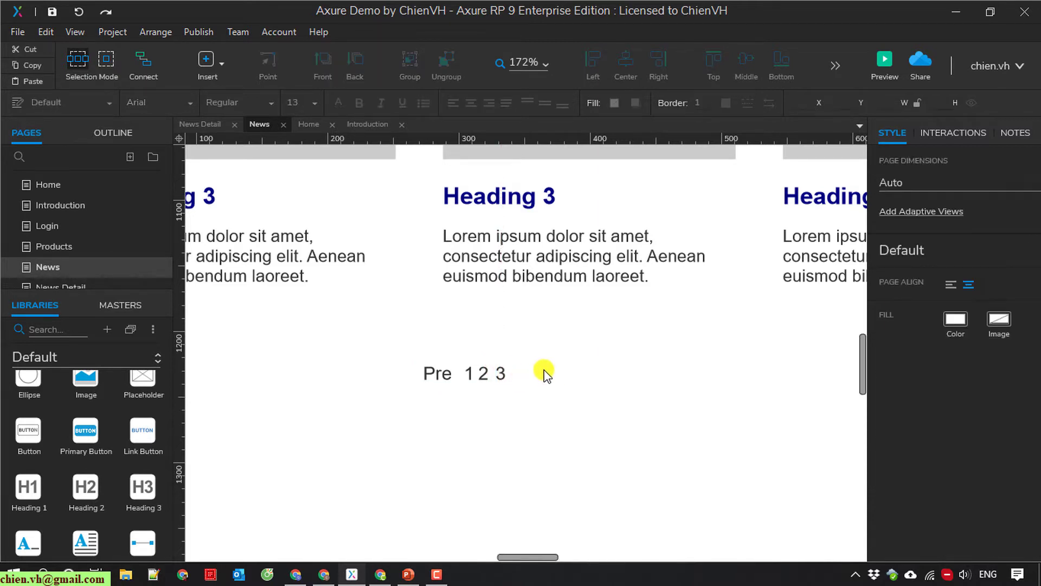
click(510, 378)
click(559, 378)
click(518, 386)
drag(516, 387, 521, 377)
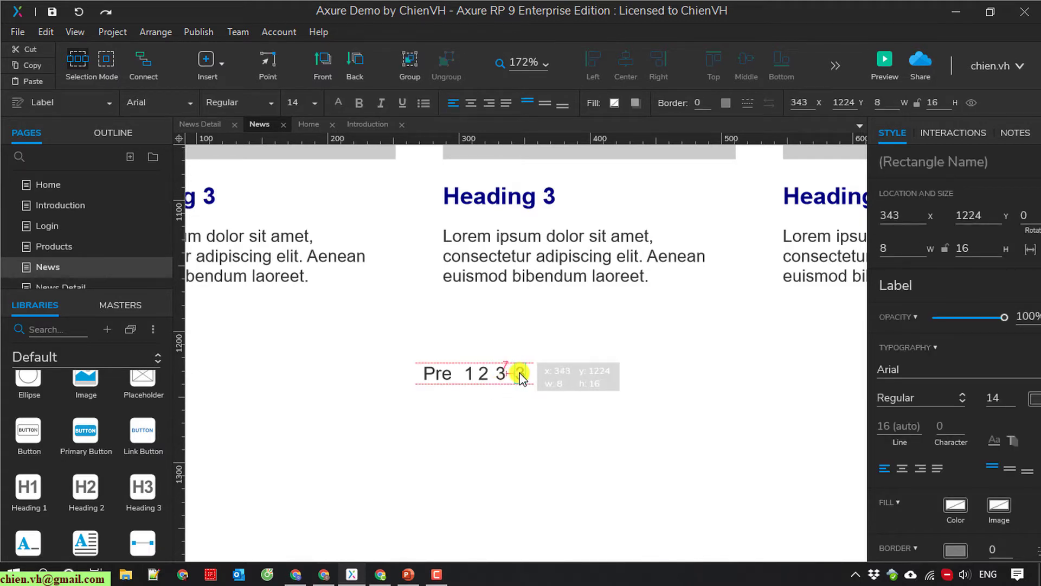
double_click(519, 374)
text(4)
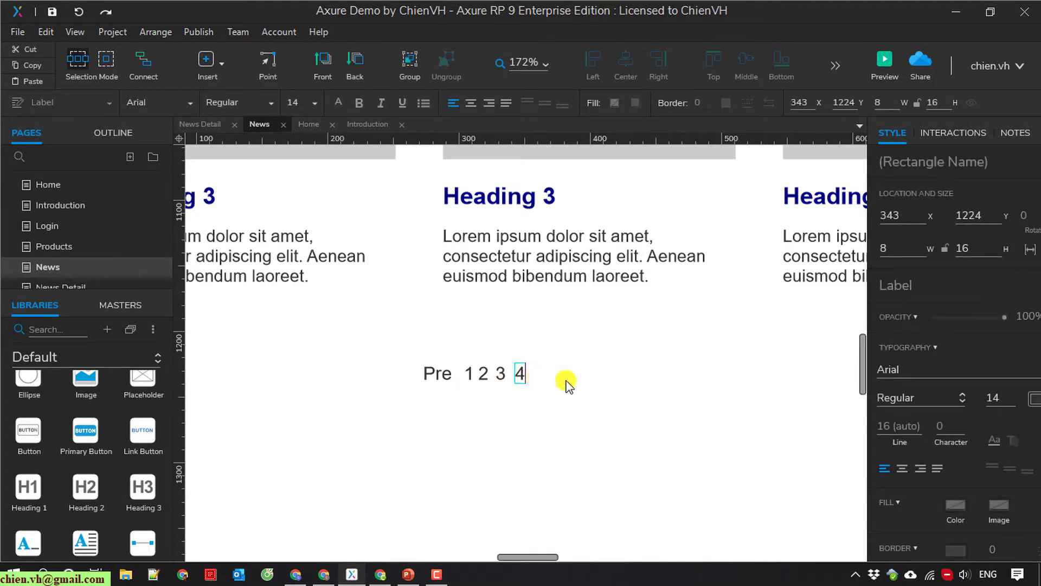
click(548, 382)
- Add a '5' label and a widened '...' ellipsis label to end the row
ctrl+drag(518, 373, 560, 388)
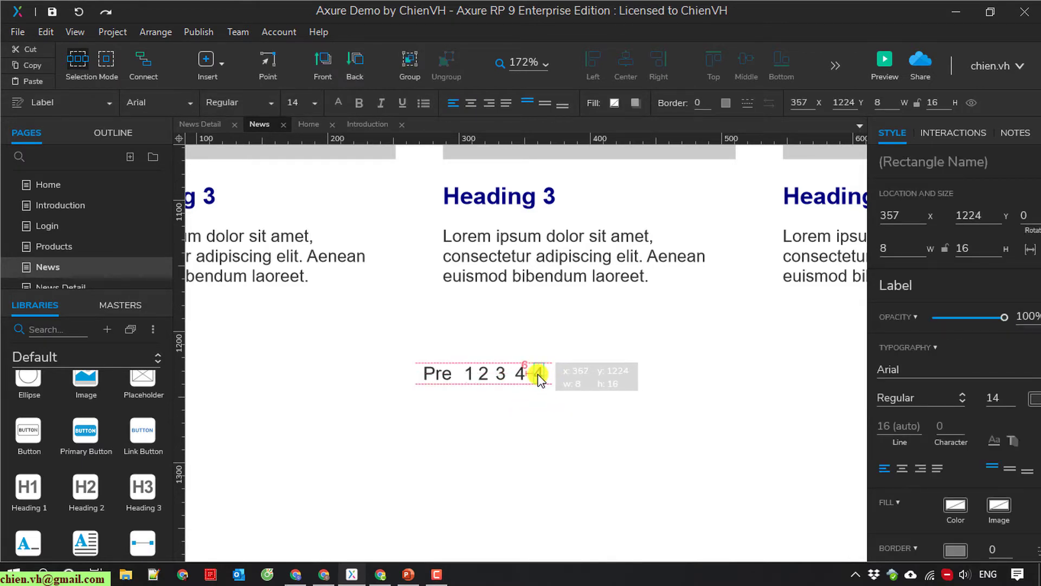
drag(560, 388, 539, 380)
double_click(539, 376)
text(5)
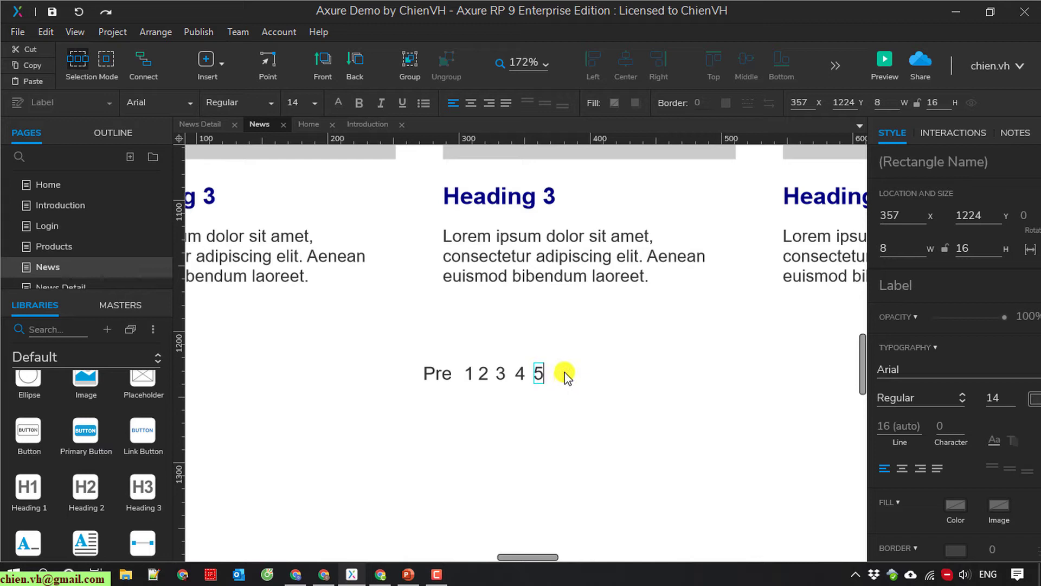
click(564, 377)
ctrl+drag(538, 374, 558, 373)
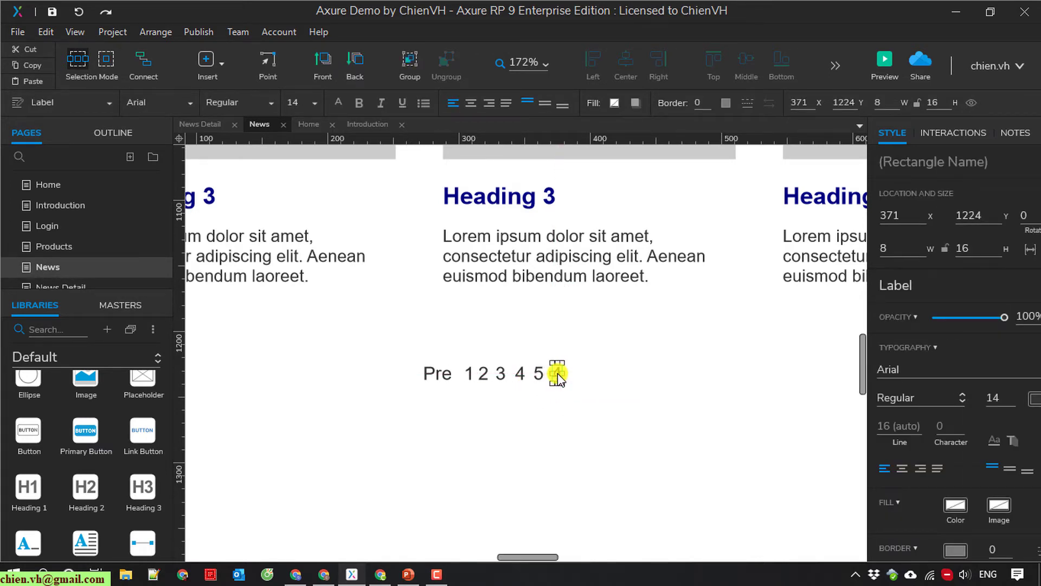
double_click(557, 373)
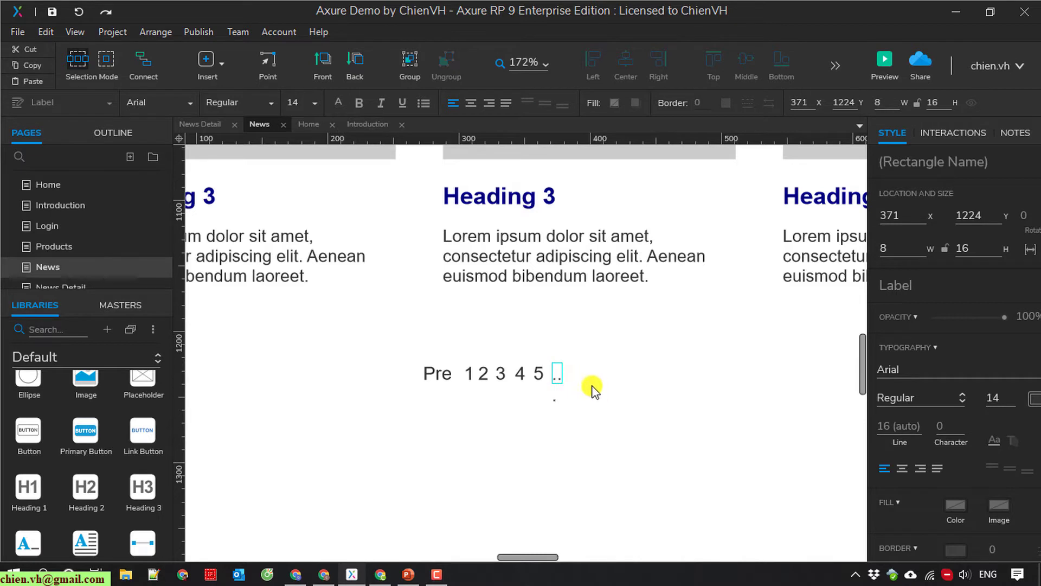
click(581, 377)
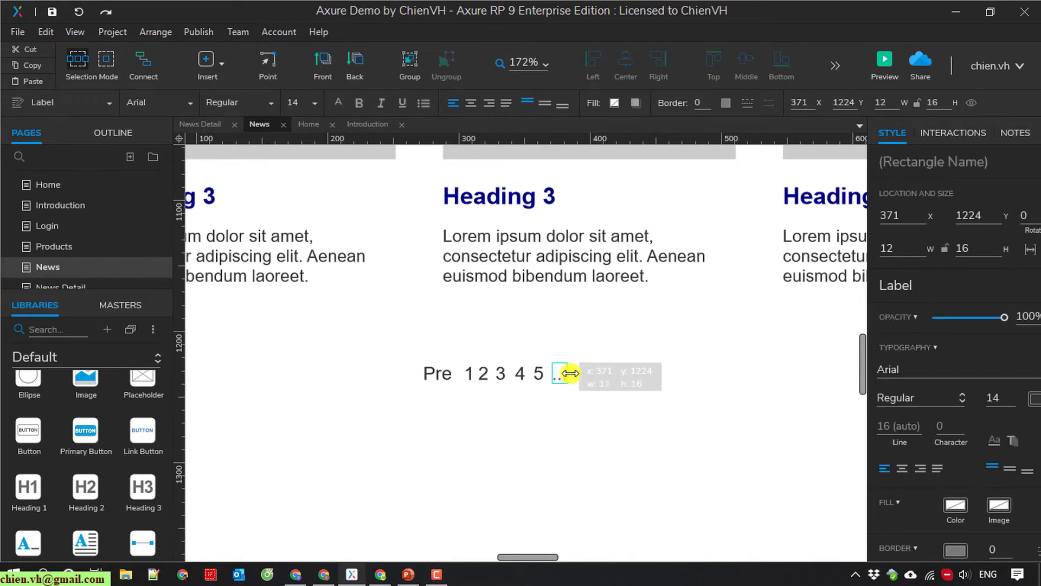
drag(558, 373, 581, 373)
click(459, 380)
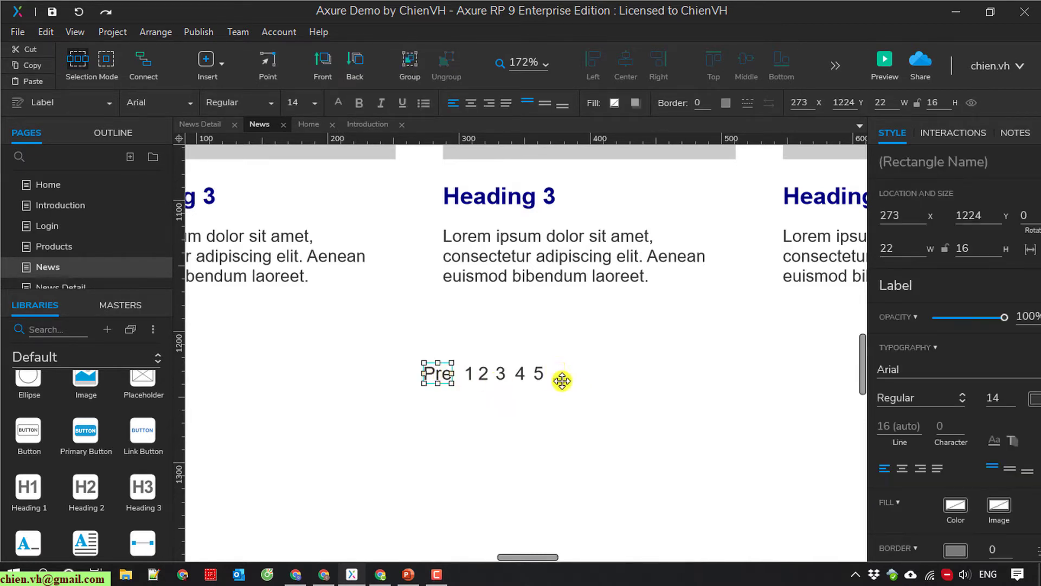
- Copy the Pre label to after the ellipsis and retype it as 'Next'
click(601, 384)
key(ctrl+v)
drag(449, 392, 590, 373)
double_click(590, 372)
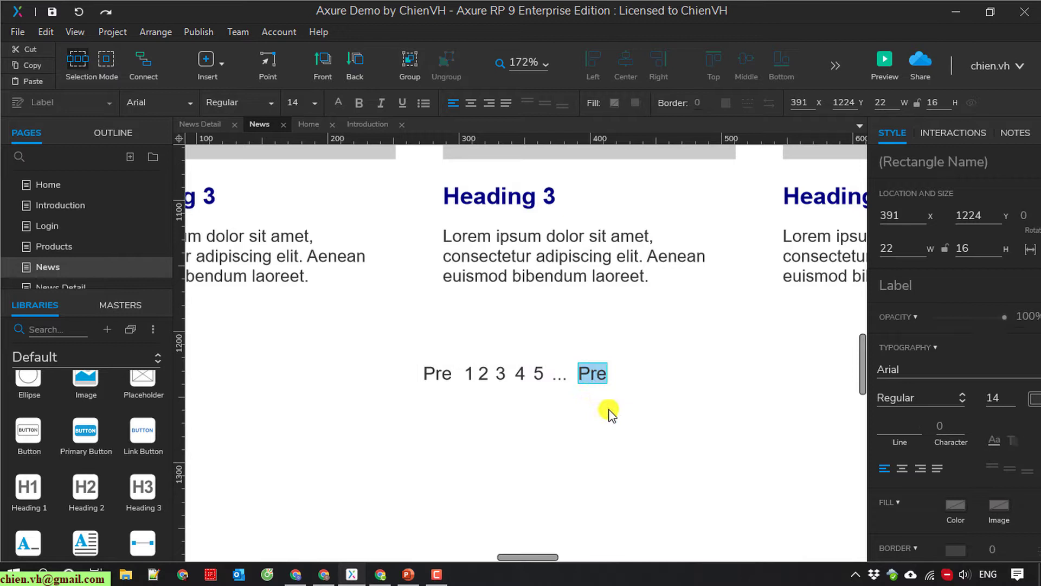
text(Next)
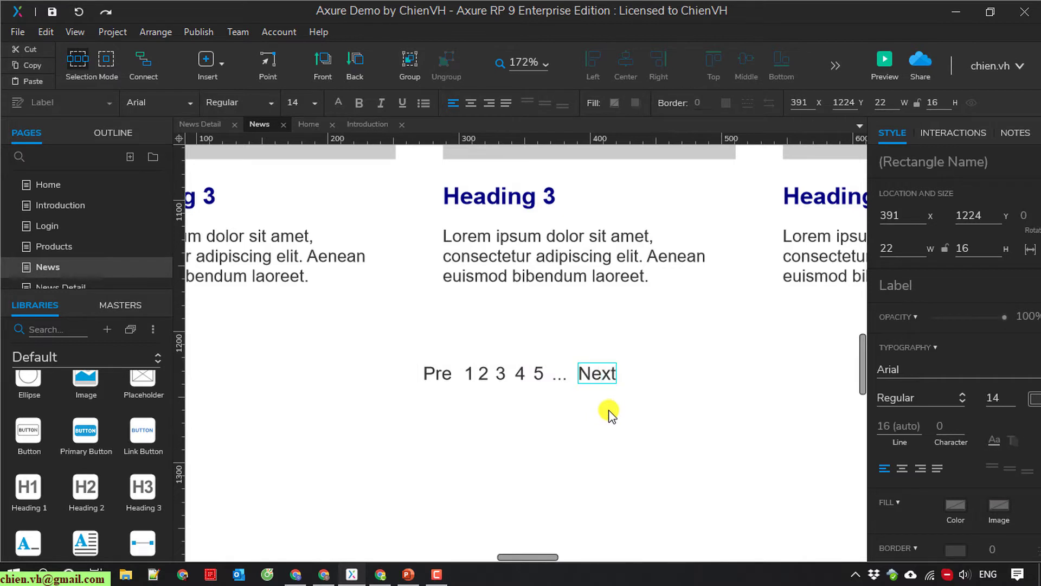
click(612, 415)
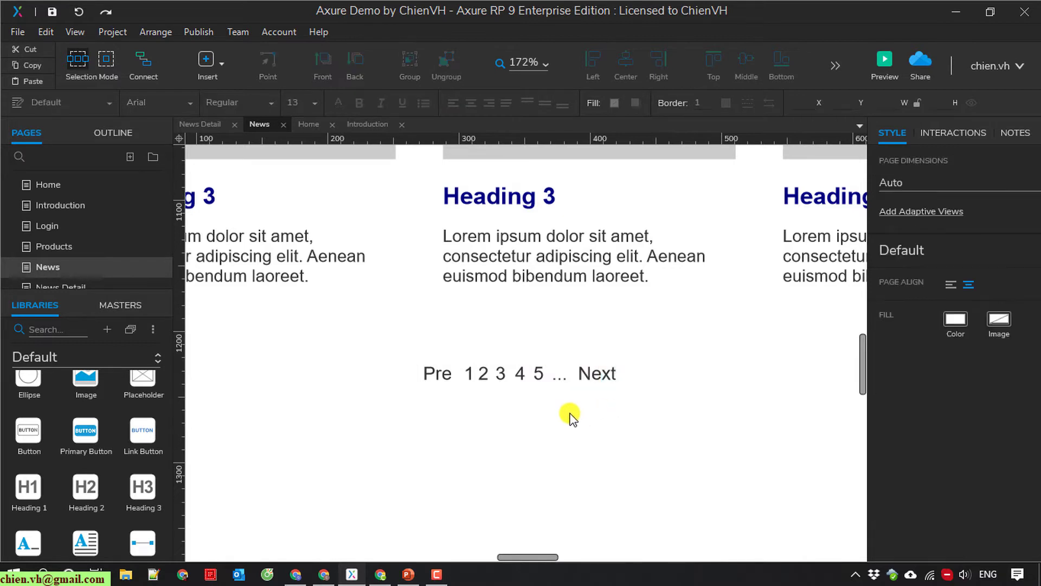
- Check the positions of the Pre, 2 and 3 labels in the pagination row
click(437, 375)
click(554, 448)
click(502, 374)
click(578, 434)
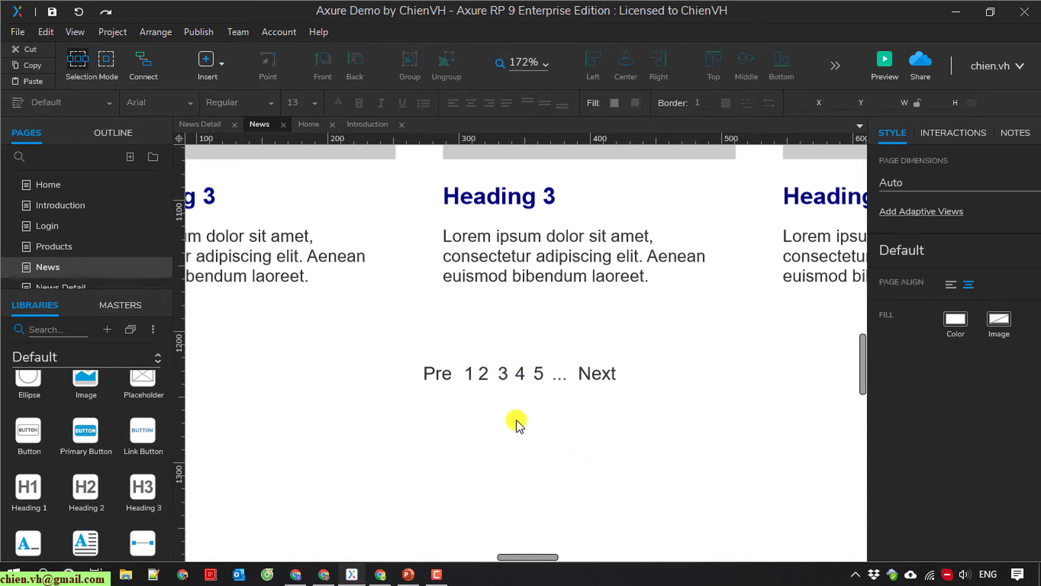
click(483, 373)
click(541, 437)
- Set the text colour of all pagination labels to navy
scroll(491, 464, up, 2)
scroll(494, 465, down, 1)
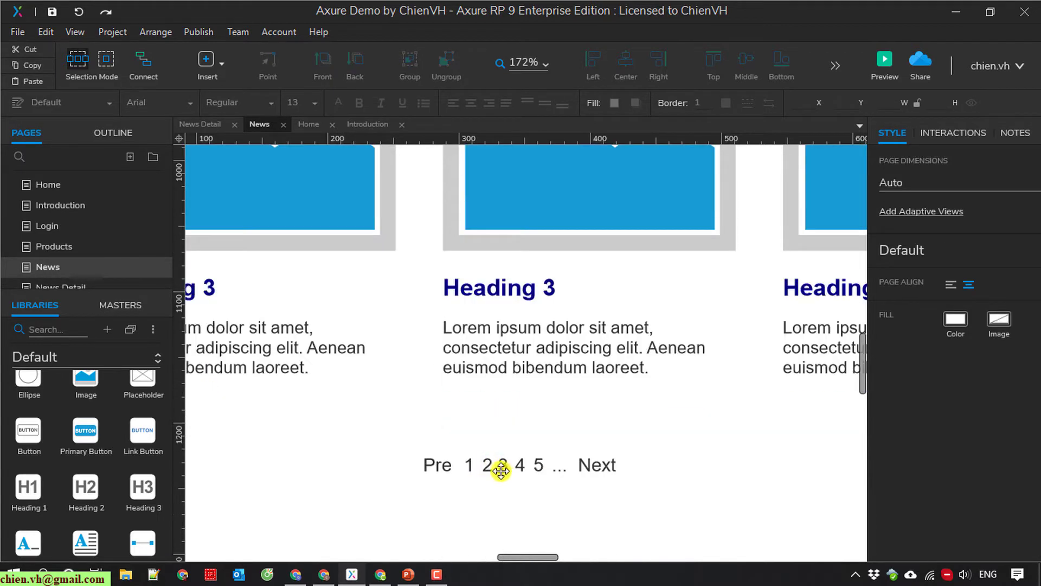
drag(362, 422, 682, 501)
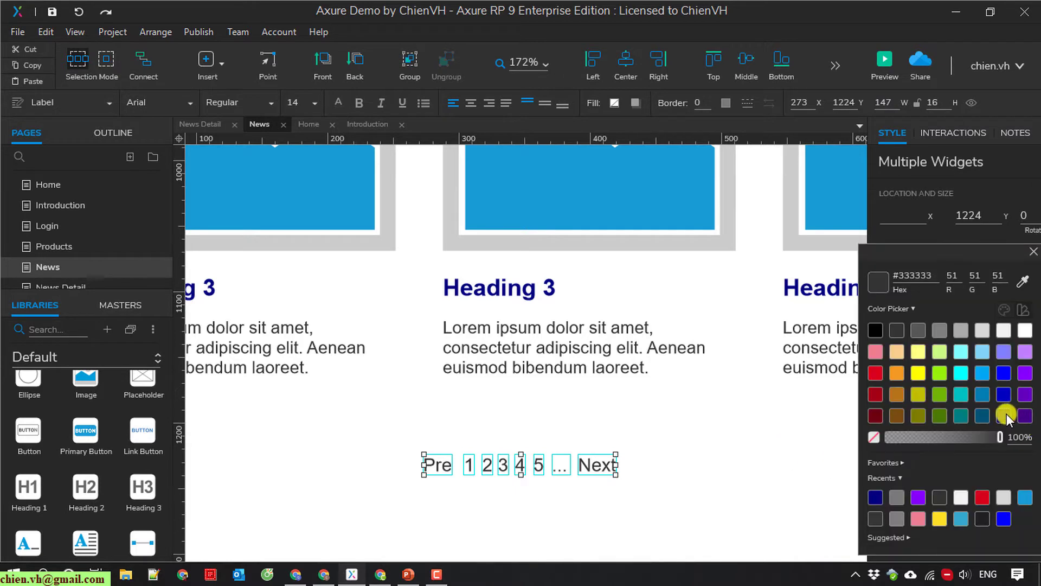
click(1006, 415)
click(756, 489)
- Shift the pagination row slightly up and rightward toward the page centre
drag(369, 434, 741, 501)
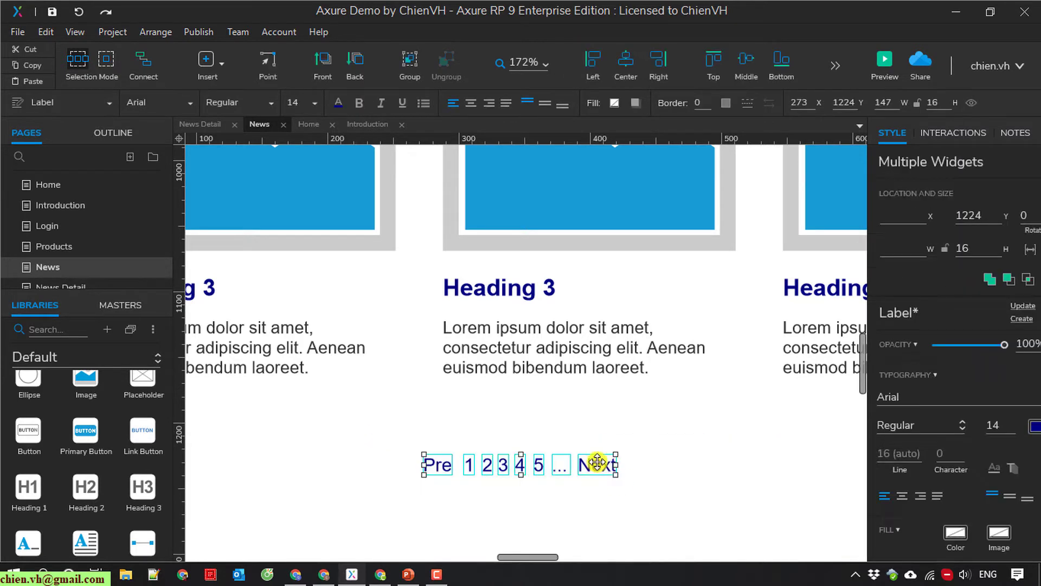
drag(595, 454, 597, 444)
ctrl+scroll(687, 464, down, 3)
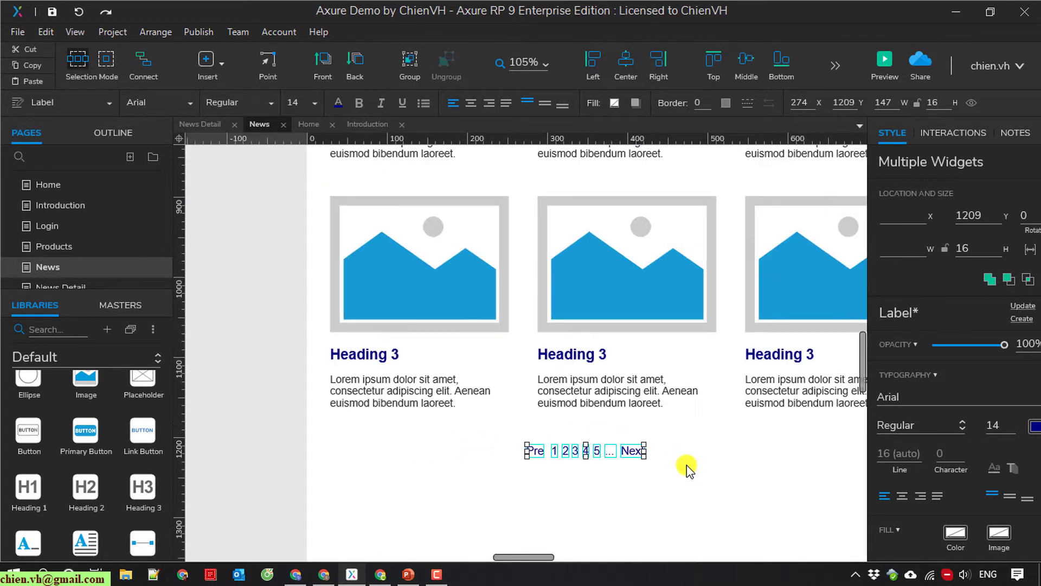
ctrl+scroll(687, 464, down, 1)
drag(537, 558, 543, 554)
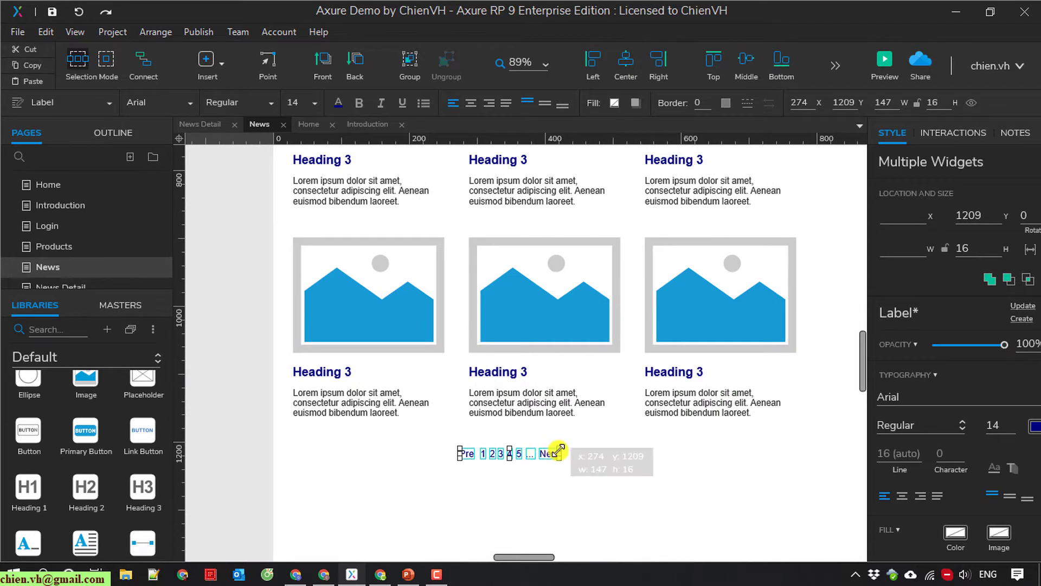
drag(549, 449, 584, 455)
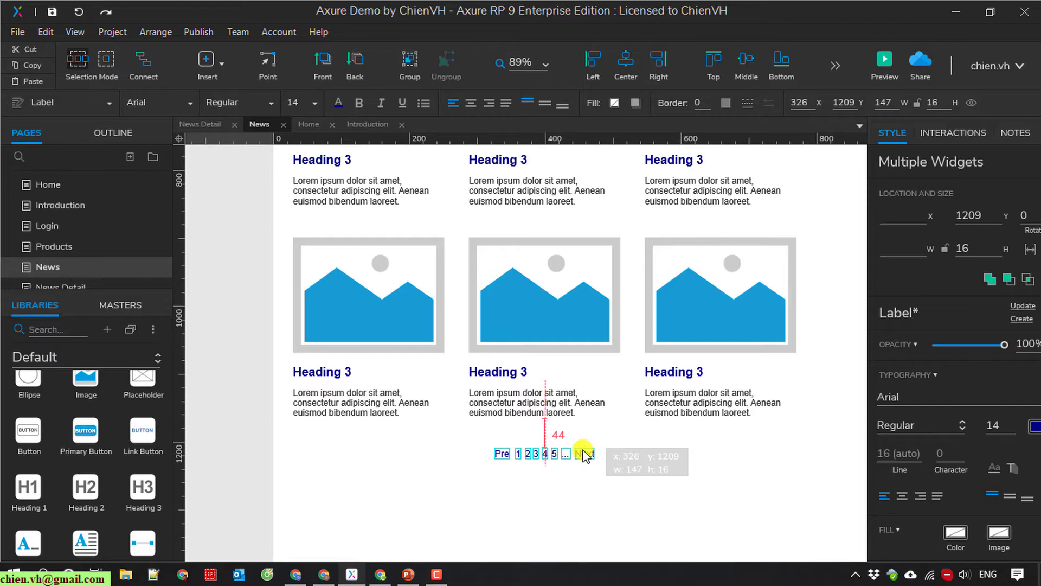
- Group the pagination labels and centre the group under the middle card column
right_click(510, 452)
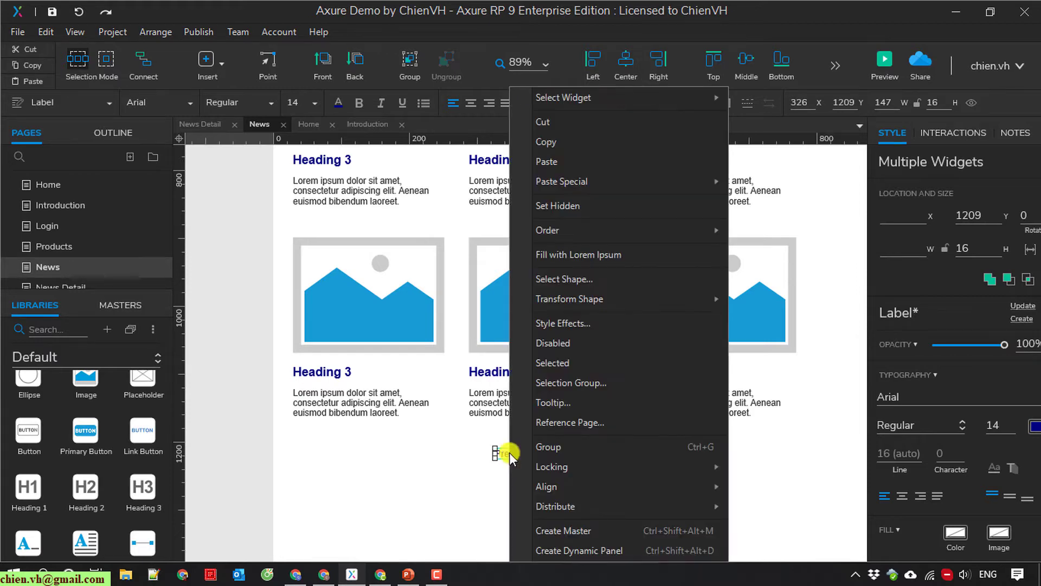
click(564, 447)
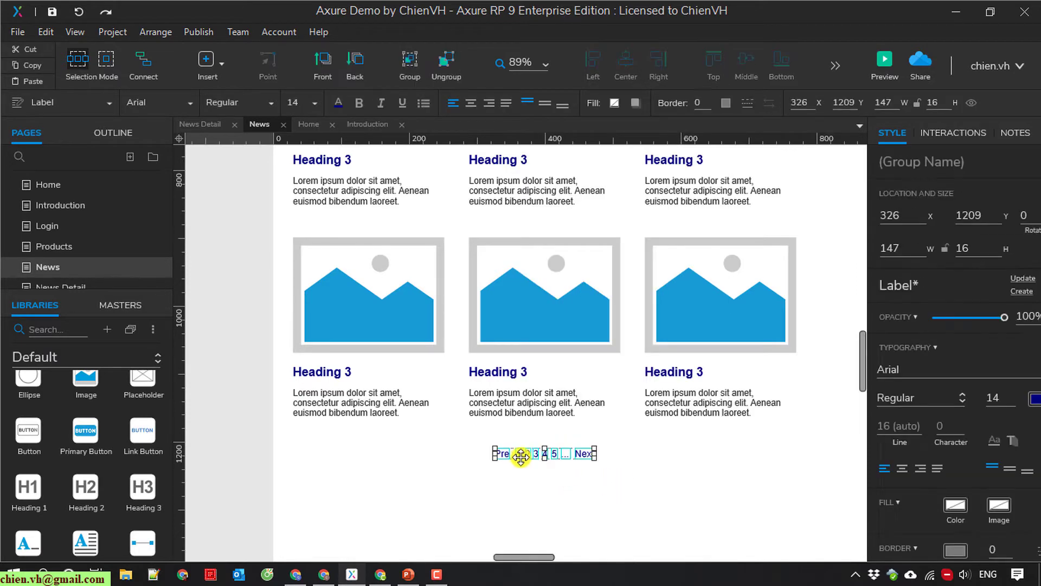
mouse_move(465, 435)
mouse_down()
mouse_move(597, 460)
mouse_move(576, 455)
mouse_up()
click(673, 462)
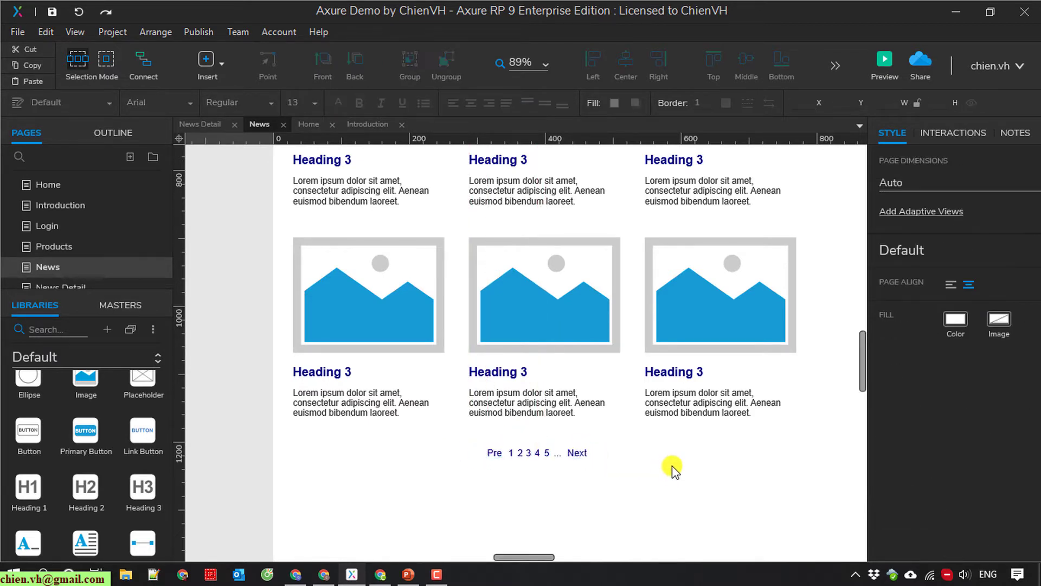
- Scroll back up to the top of the News page
scroll(675, 458, down, 2)
scroll(675, 456, up, 1)
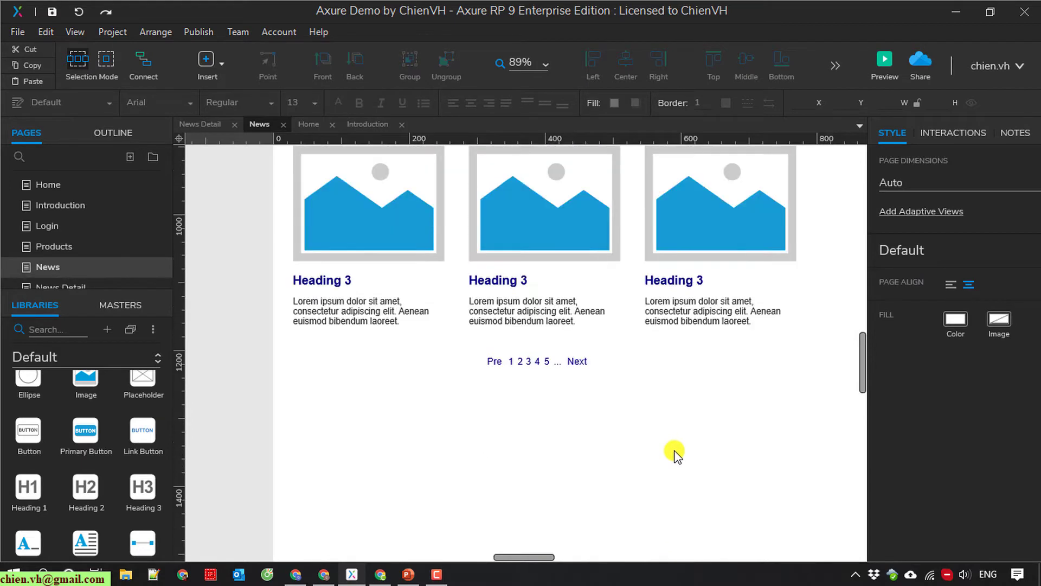
scroll(675, 466, up, 1)
scroll(670, 482, up, 1)
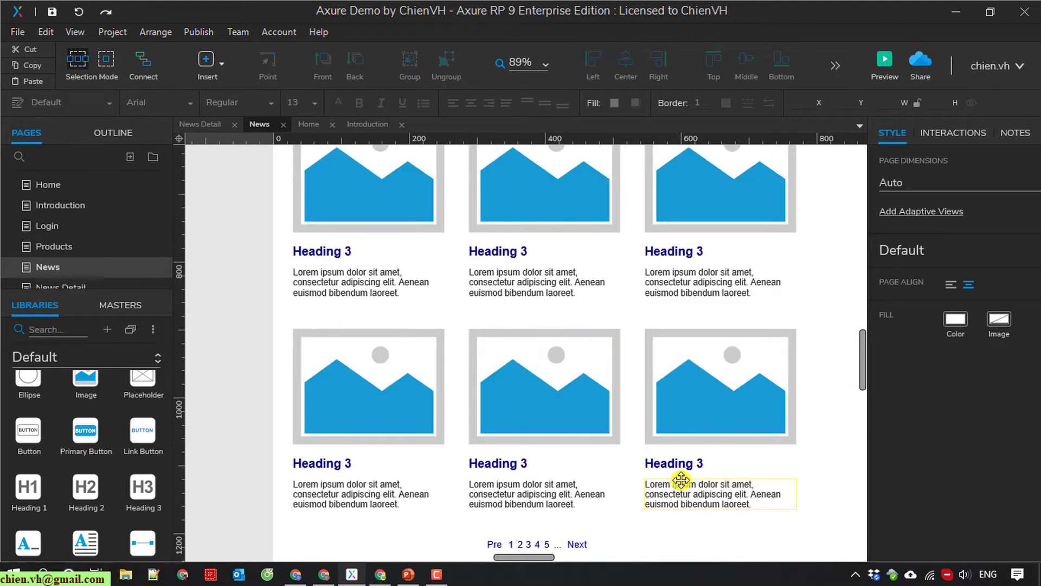
scroll(658, 471, up, 1)
scroll(654, 468, up, 1)
scroll(653, 468, up, 1)
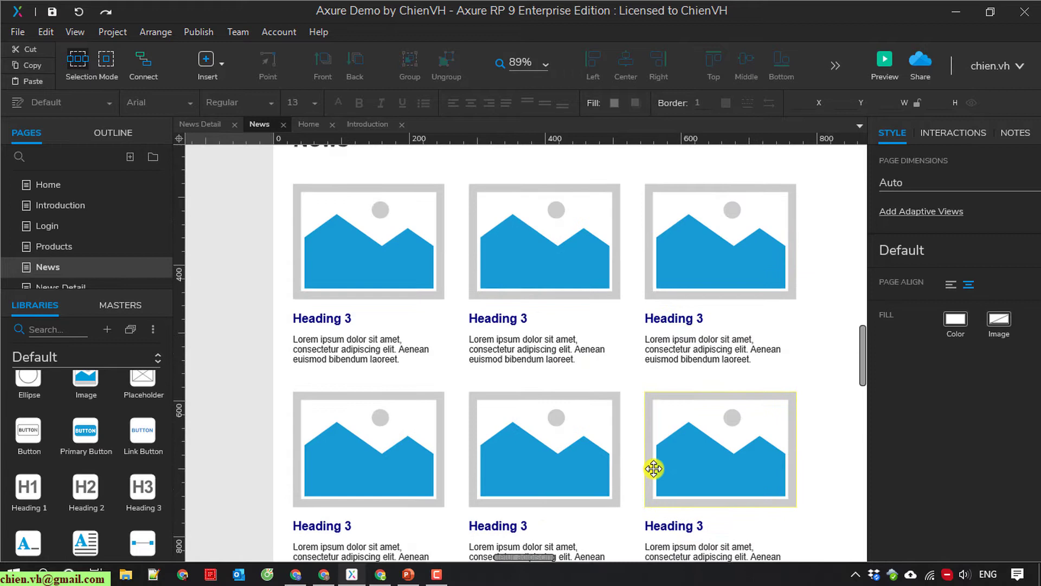
scroll(655, 469, up, 1)
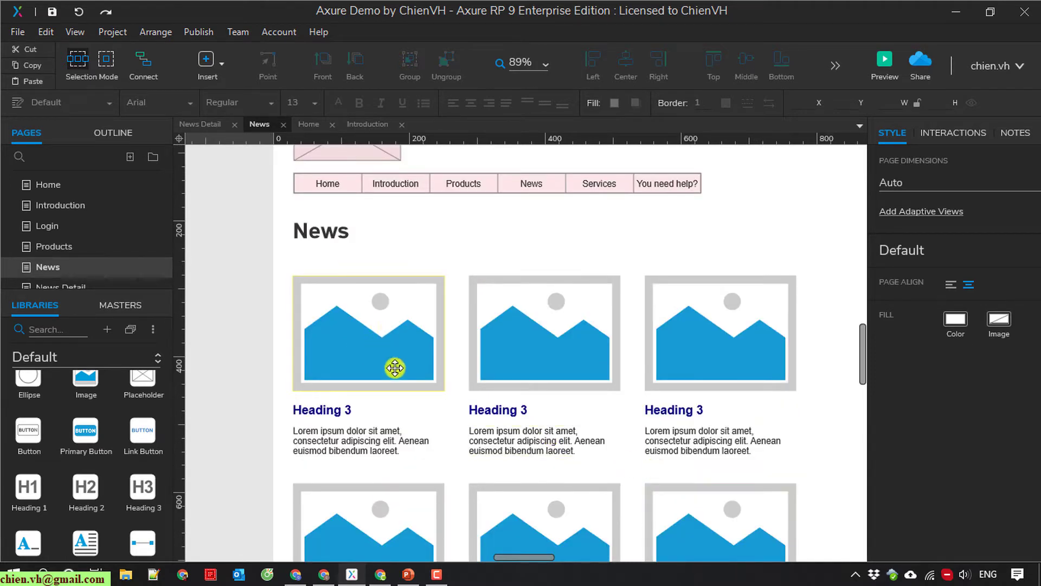
- Add a Click or Tap Open Link interaction to the first card image, targeting News Detail
click(369, 314)
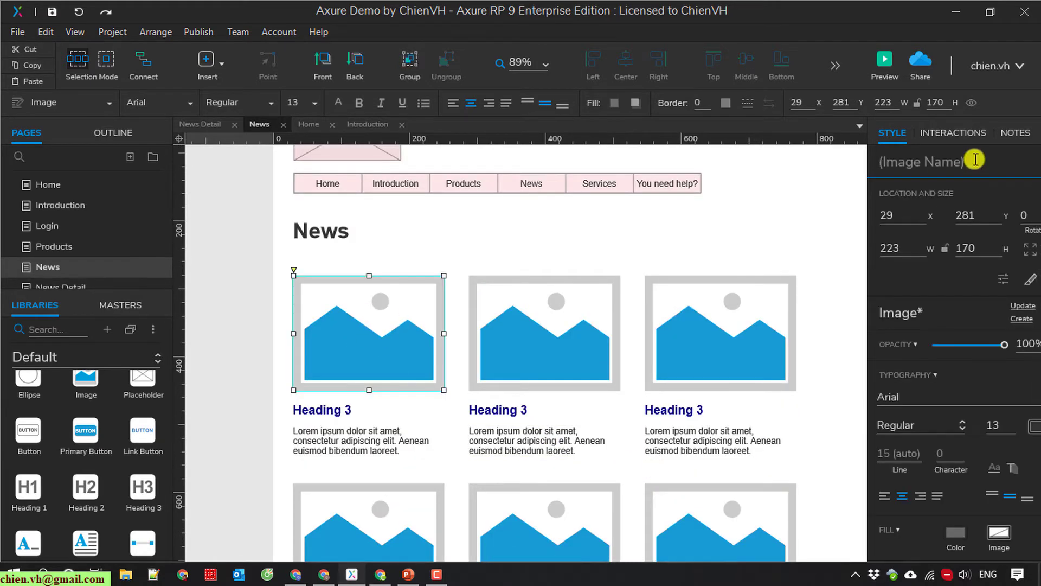
click(946, 133)
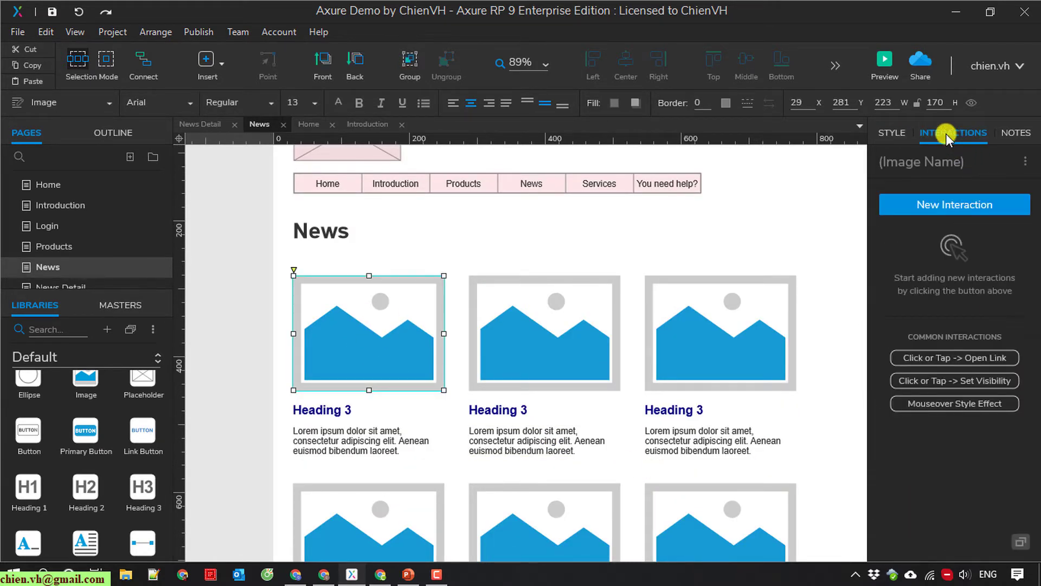
click(952, 207)
click(906, 233)
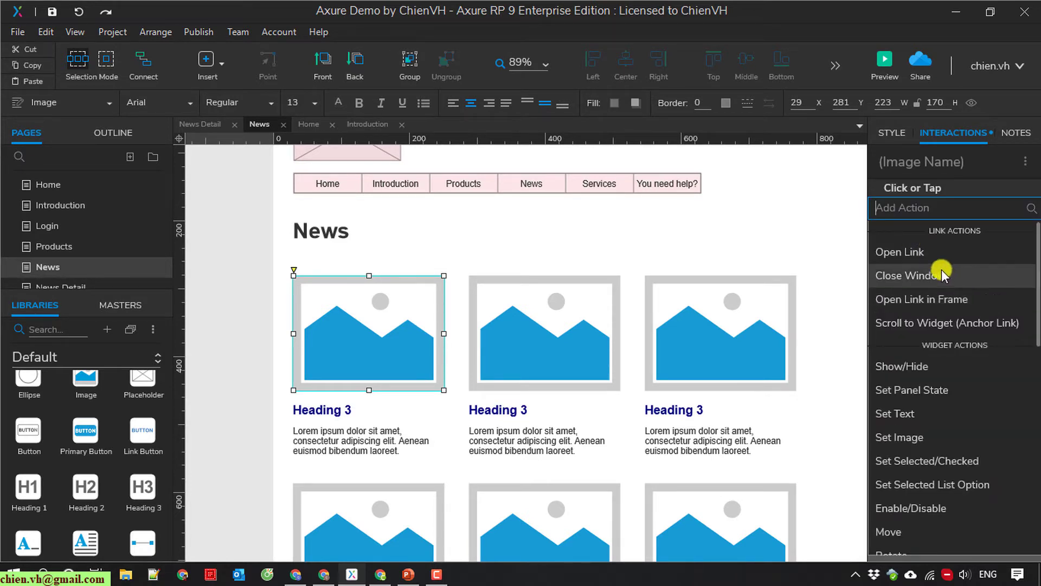
click(921, 252)
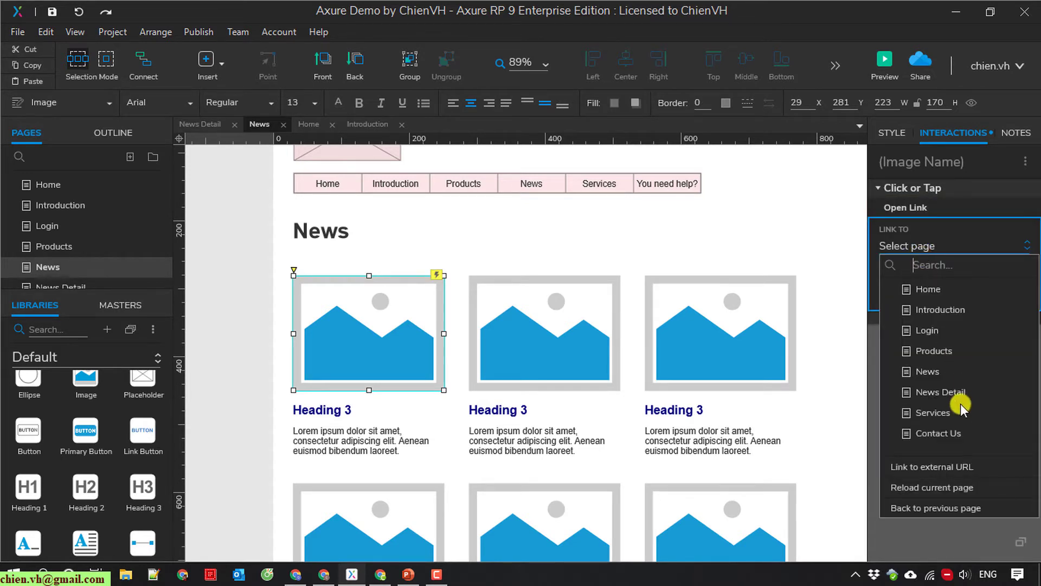
click(948, 391)
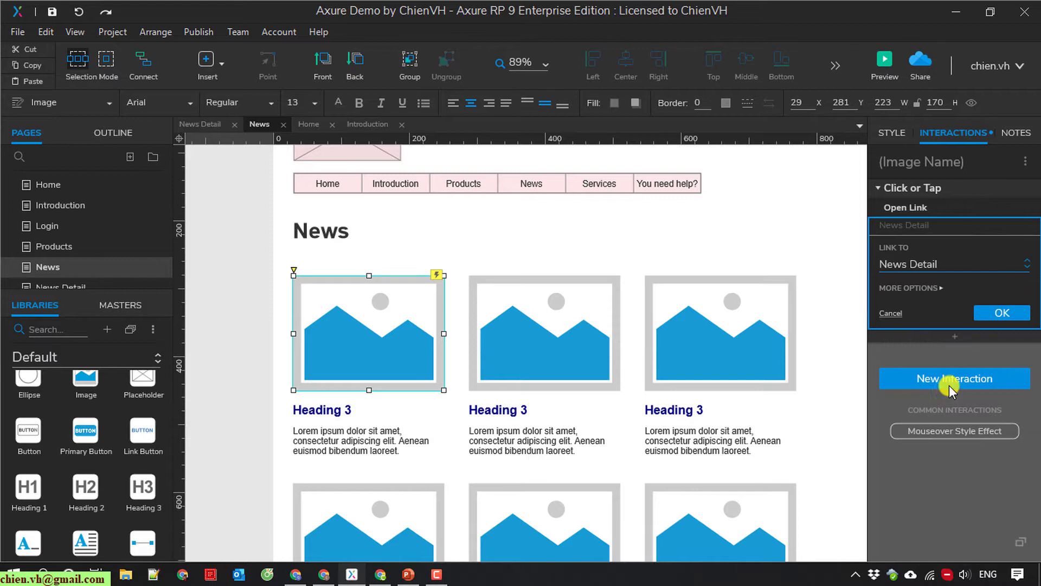
click(1002, 312)
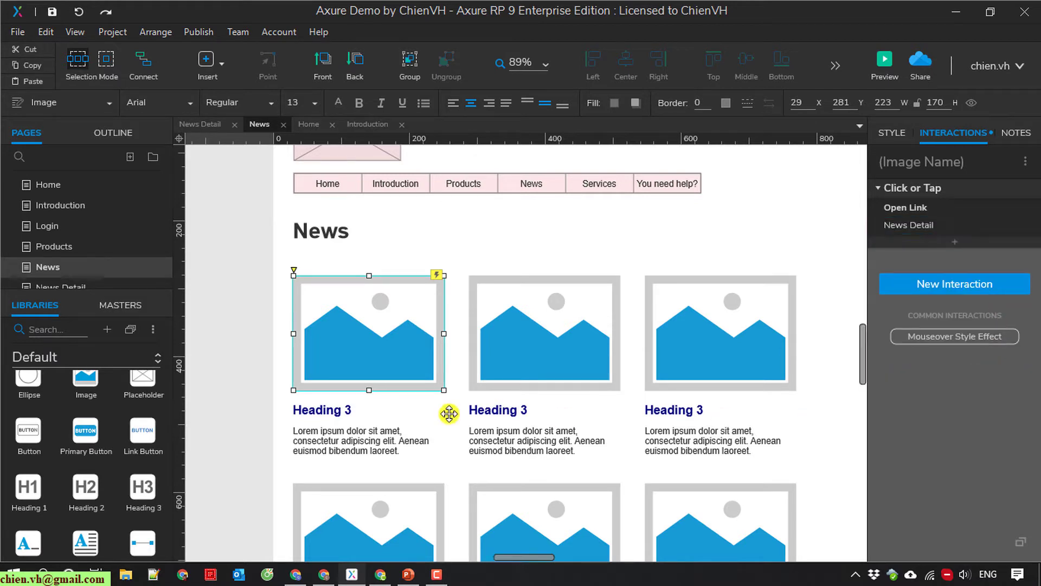
- Link the first card's Heading 3 to News Detail with a Click or Tap Open Link action
click(320, 409)
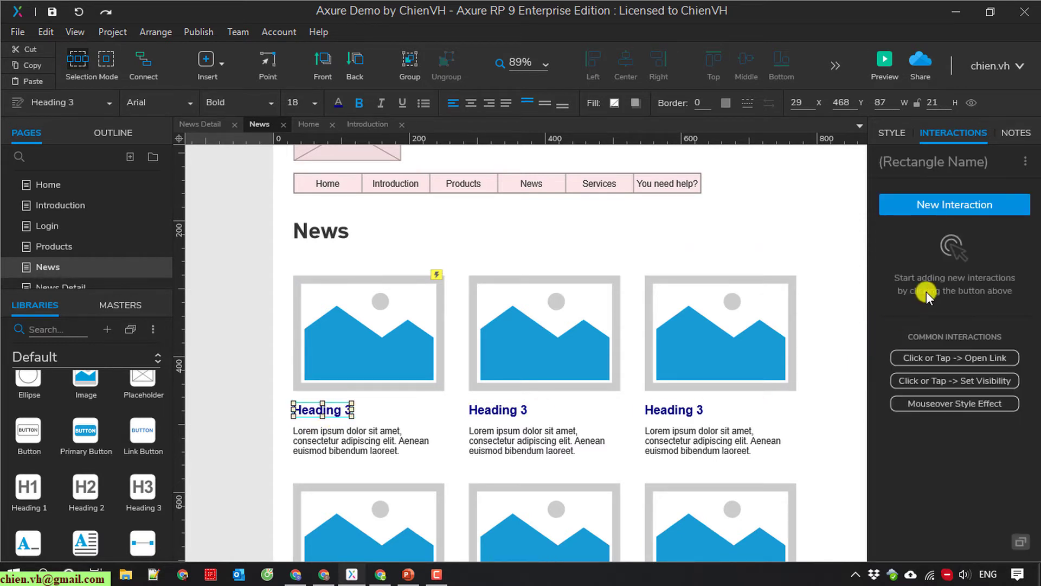
click(972, 206)
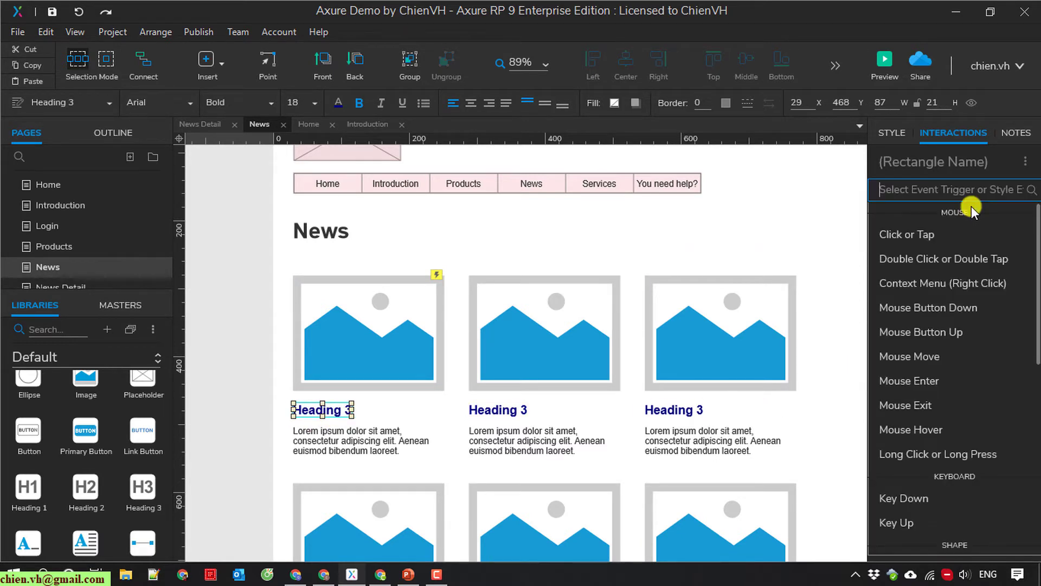
click(914, 237)
click(913, 252)
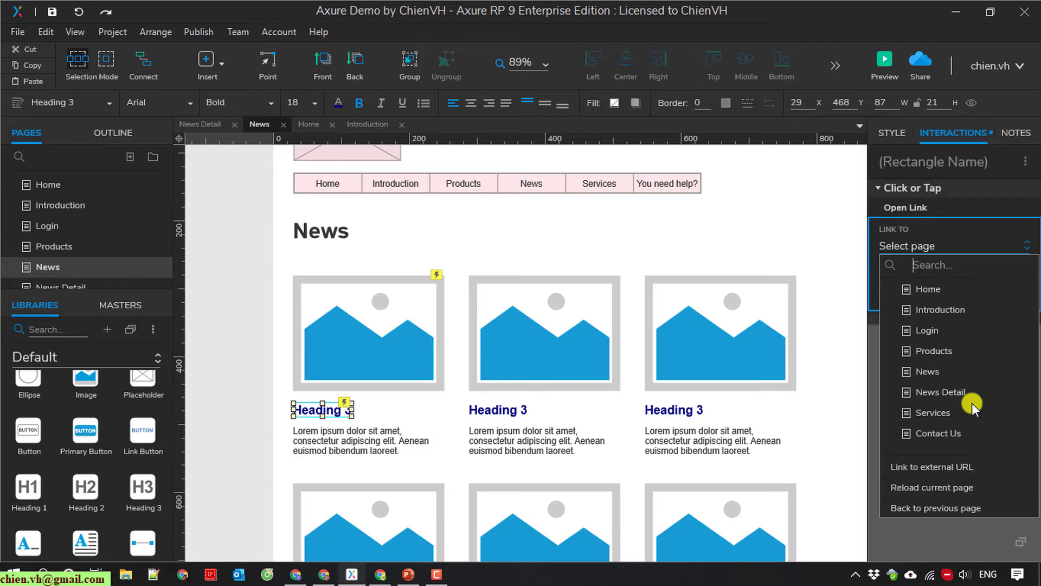
click(941, 392)
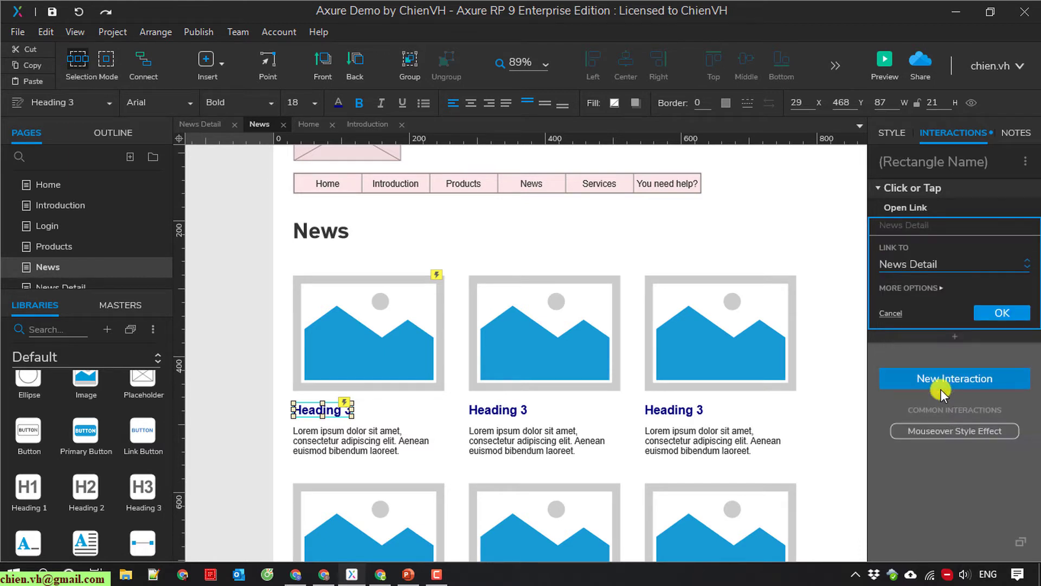
click(1008, 314)
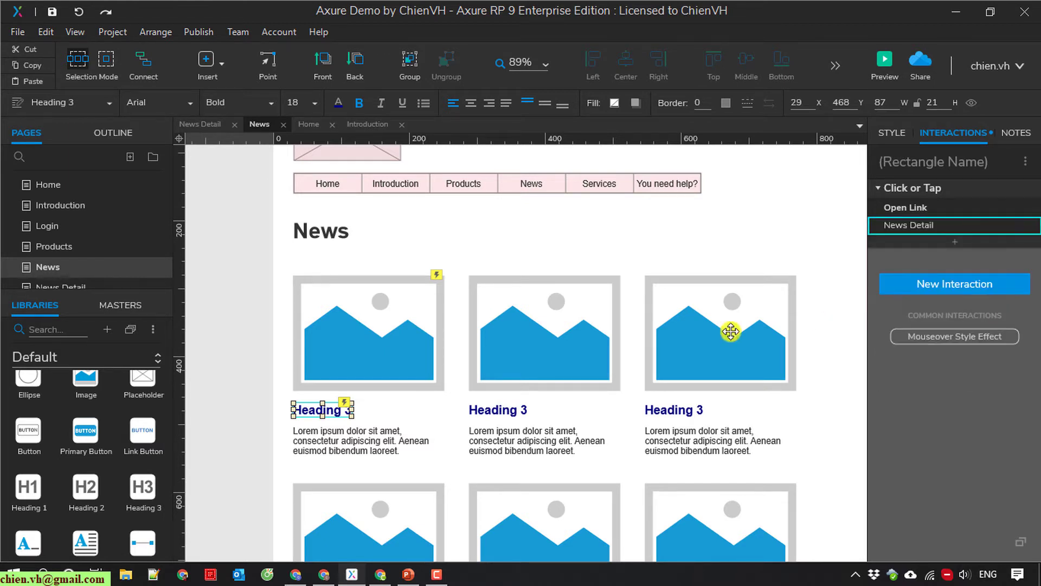
- Give the paragraph under that heading the same Click or Tap link to News Detail
click(328, 440)
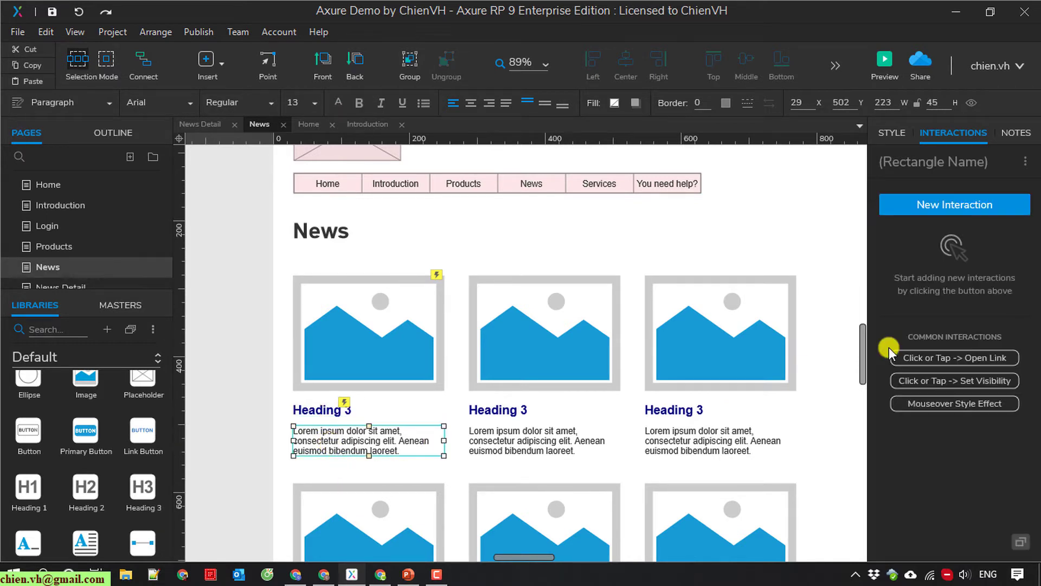
click(958, 207)
click(923, 229)
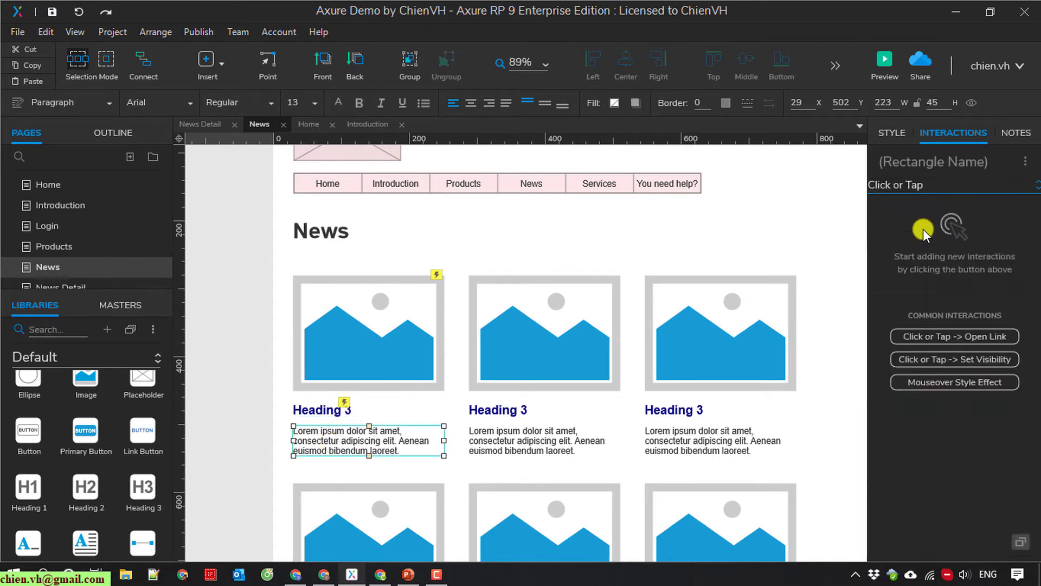
click(903, 258)
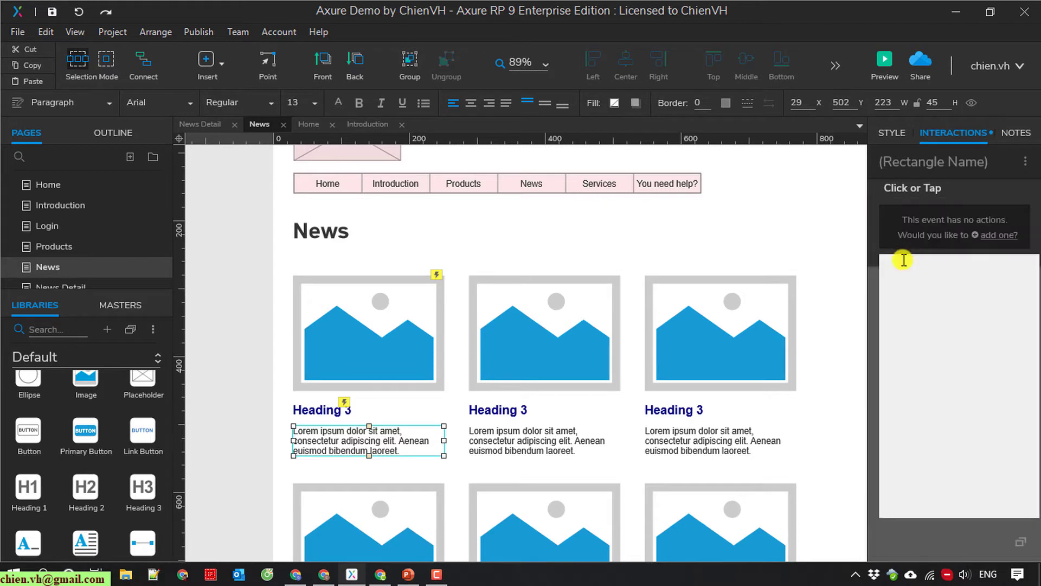
click(941, 391)
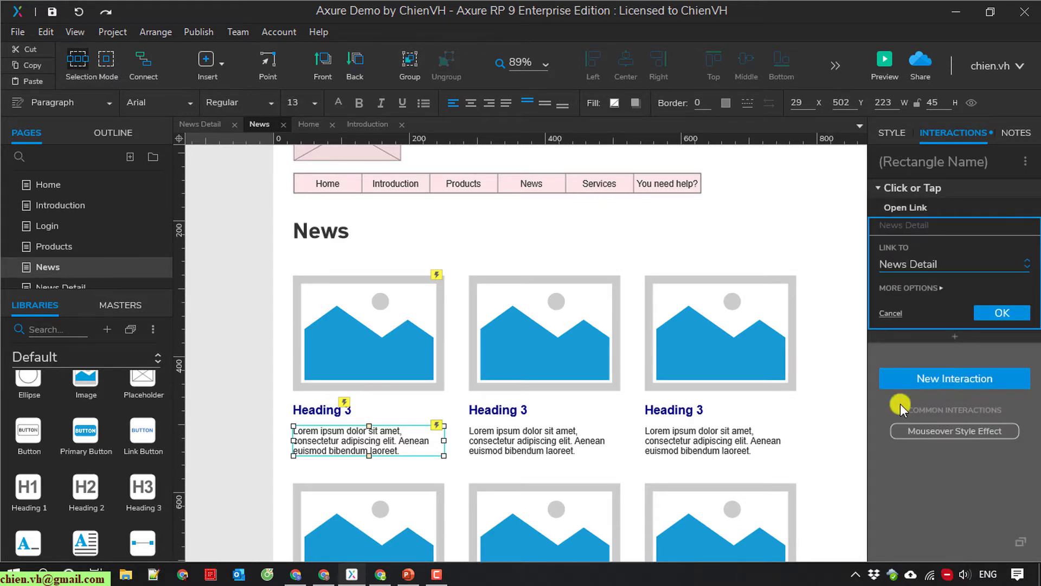
click(1017, 312)
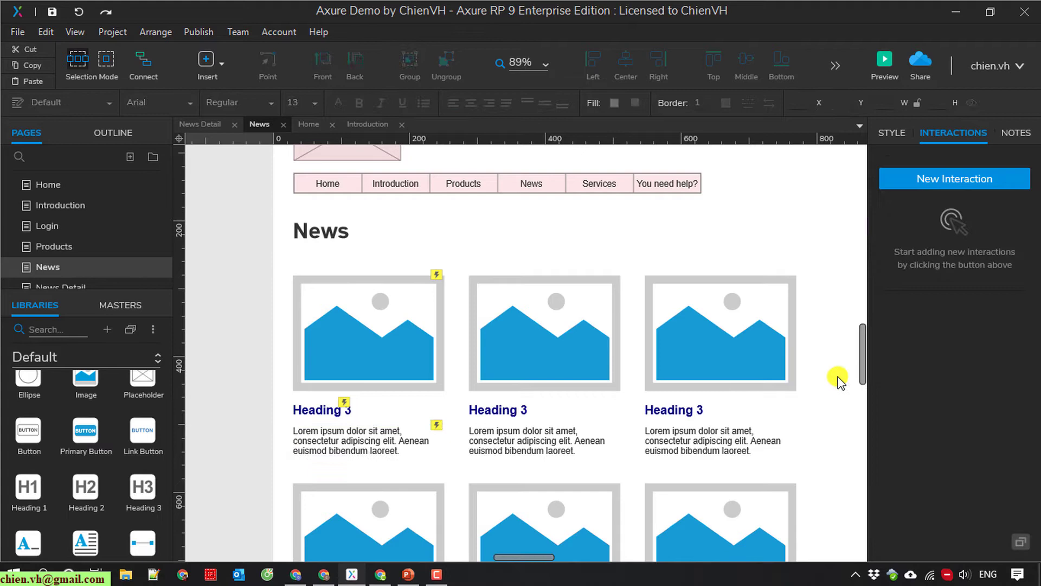
scroll(839, 380, down, 3)
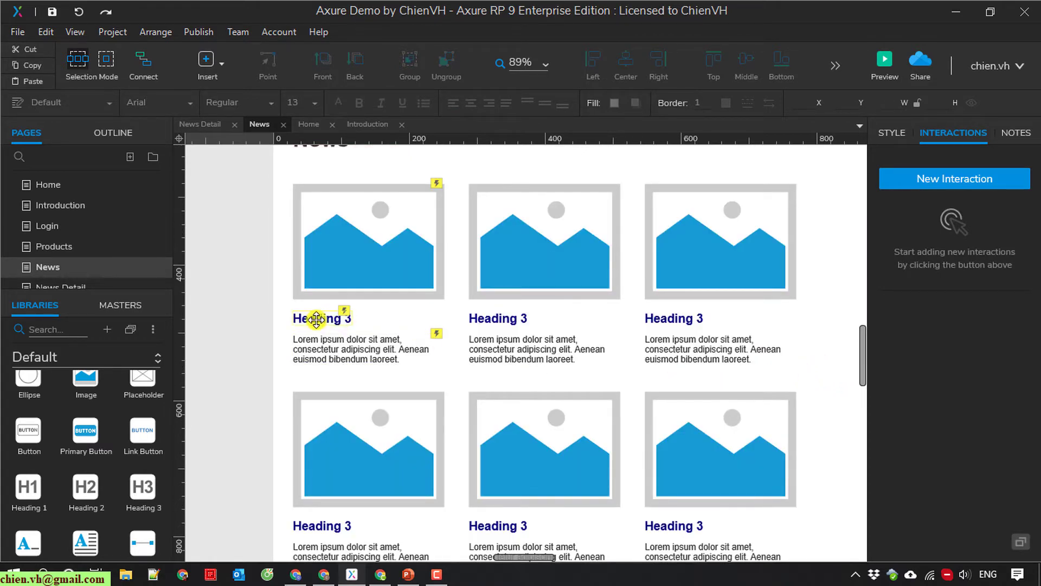
- Copy 'Lorem ipsum dolor sit' from the first card's paragraph into its heading
double_click(345, 348)
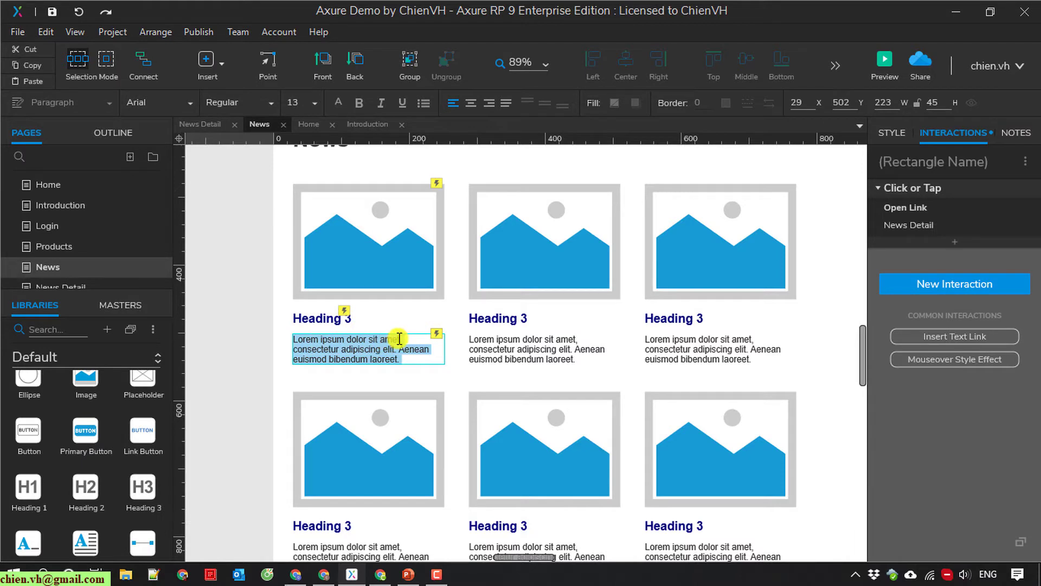
drag(401, 339, 294, 339)
key(ctrl+c)
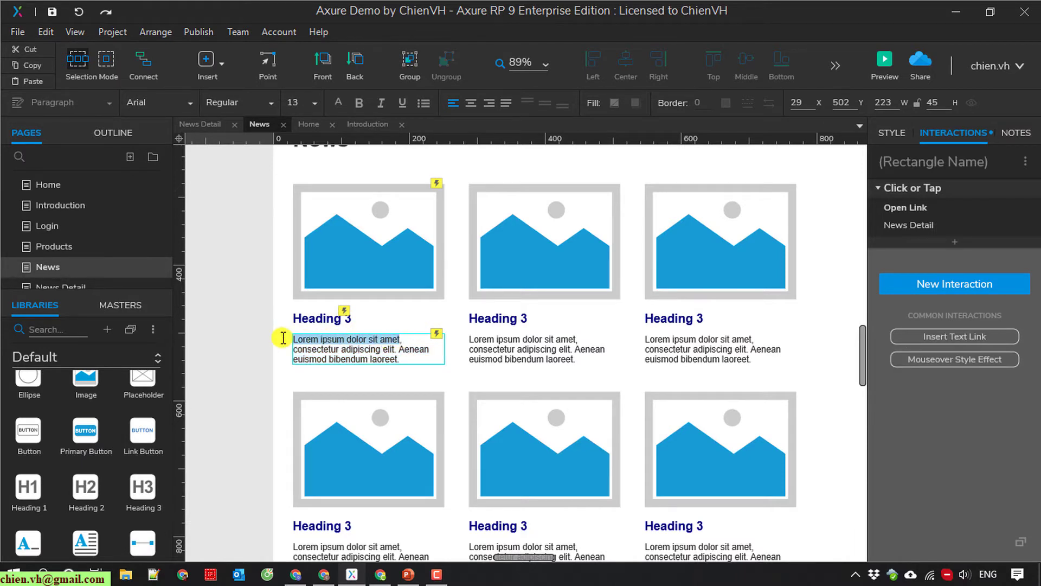
key(super+r)
key(ctrl+v)
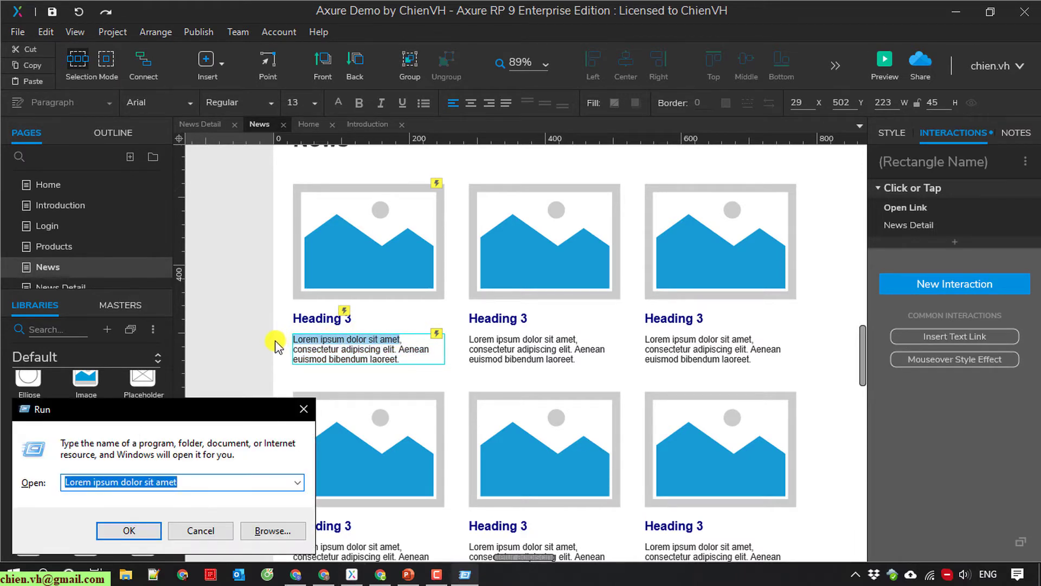
key(Escape)
double_click(326, 319)
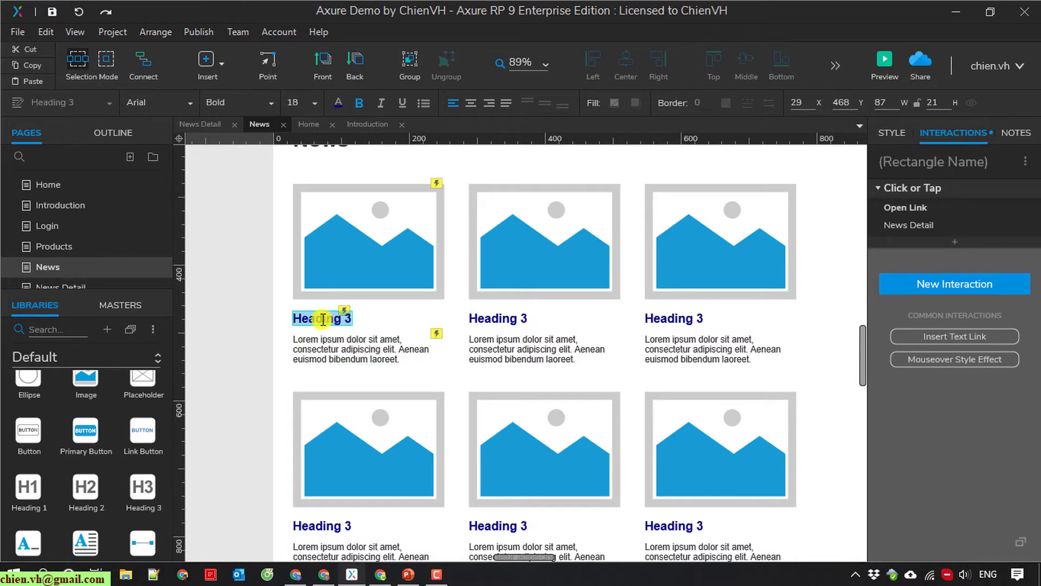
key(ctrl+v)
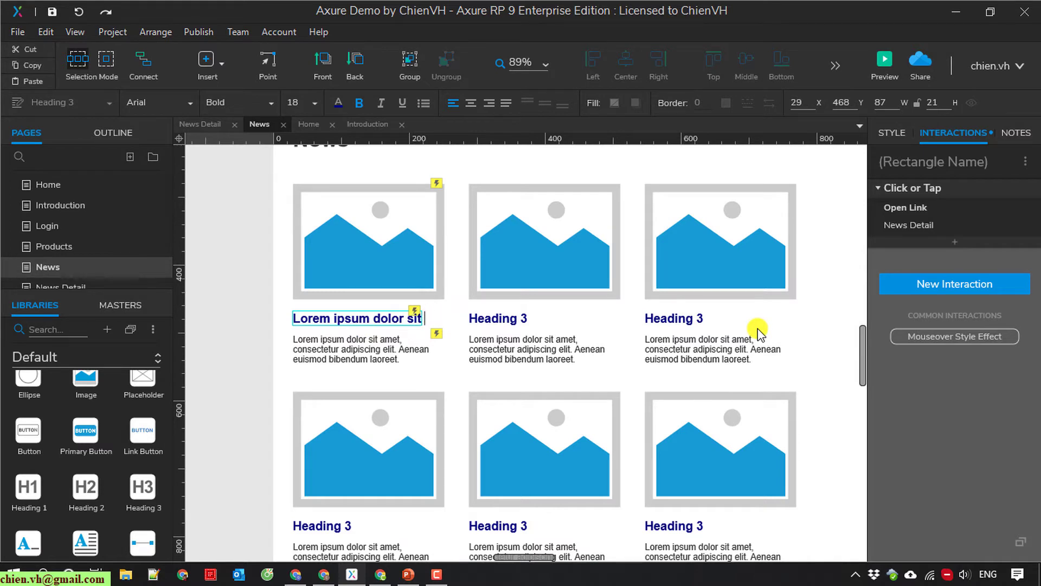
- Paste the phrase into the middle and right top-row card headings
double_click(500, 319)
key(ctrl+v)
double_click(688, 318)
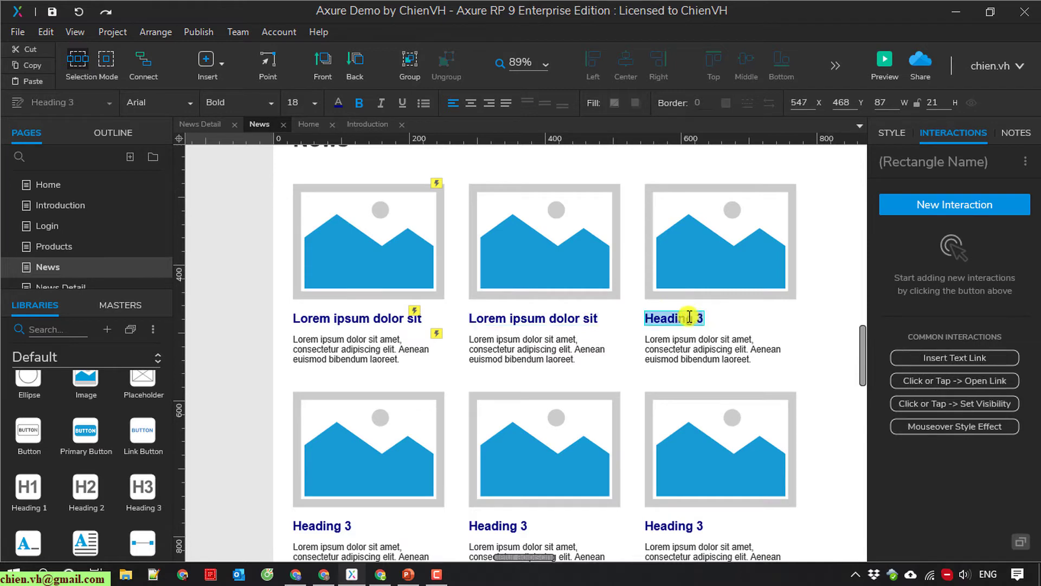
key(ctrl+v)
- Paste the phrase into the three lower-row card headings
scroll(380, 428, down, 3)
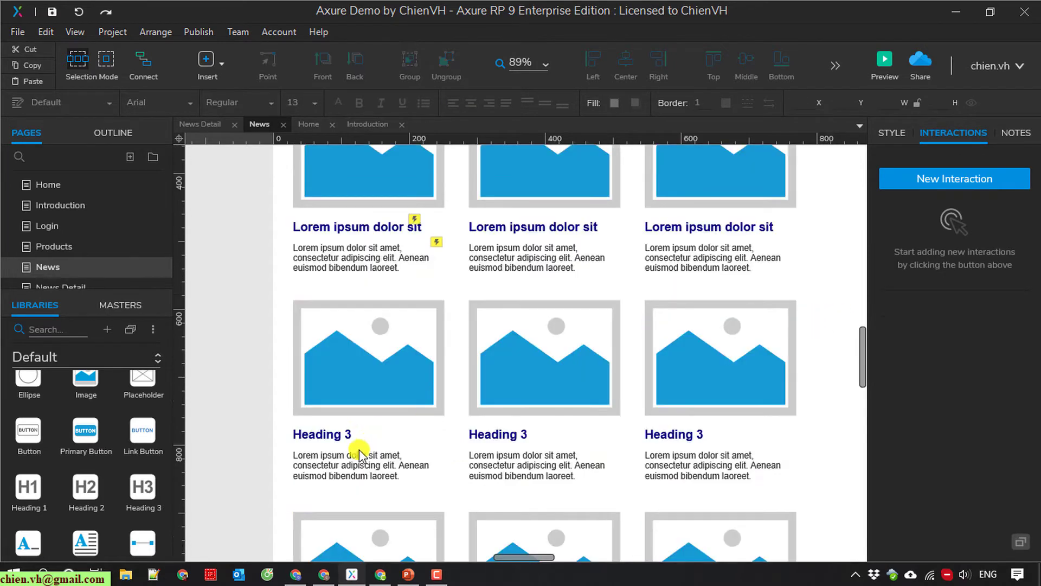
double_click(333, 434)
key(ctrl+v)
double_click(502, 434)
key(ctrl+v)
double_click(671, 433)
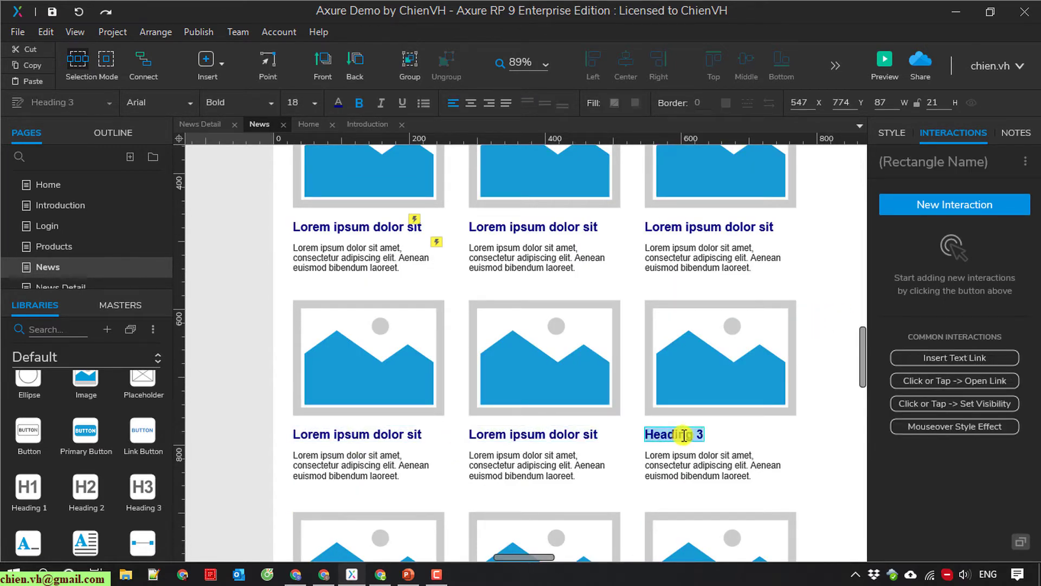
key(ctrl+v)
click(797, 441)
scroll(797, 440, down, 3)
scroll(789, 437, up, 3)
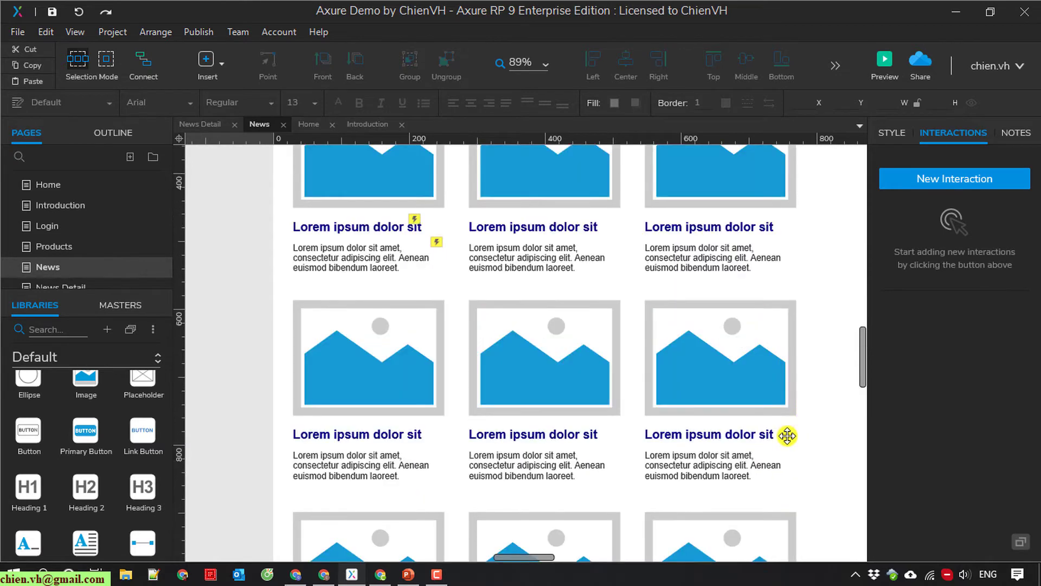
scroll(789, 434, up, 3)
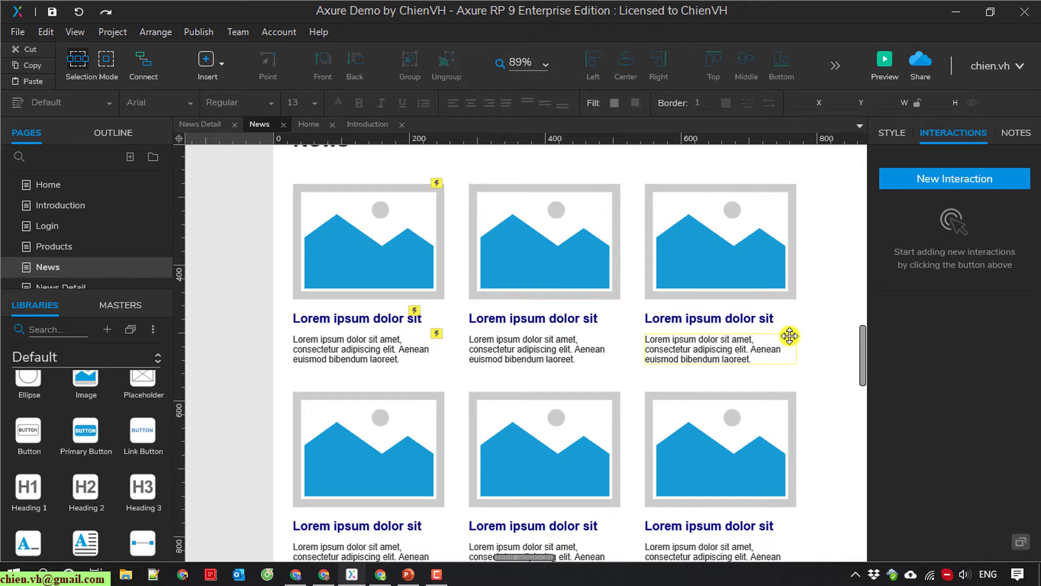
- Make the middle card's image and heading open the News Detail page on click
click(532, 249)
click(969, 203)
click(946, 232)
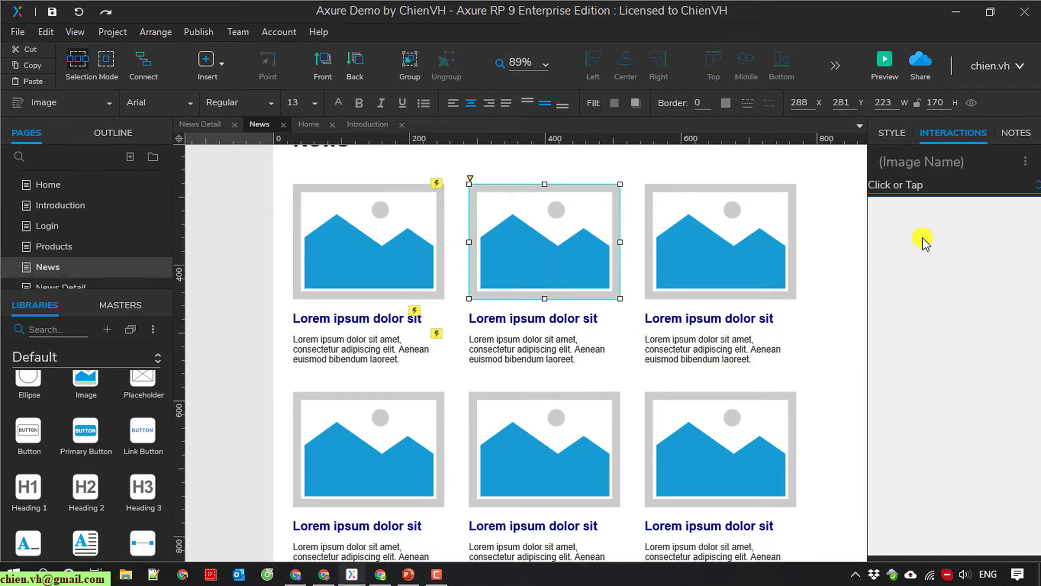
click(900, 252)
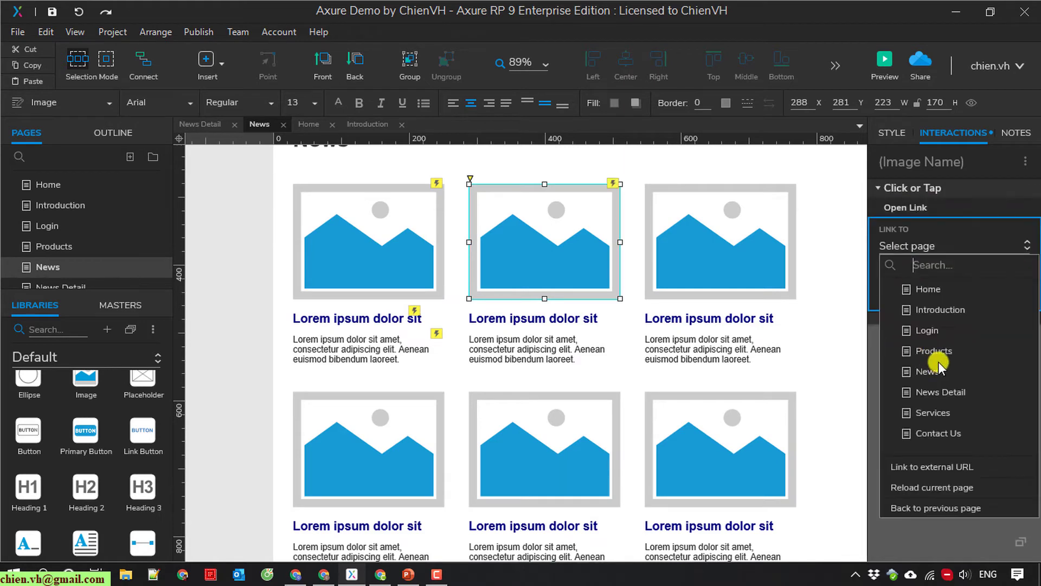
click(941, 392)
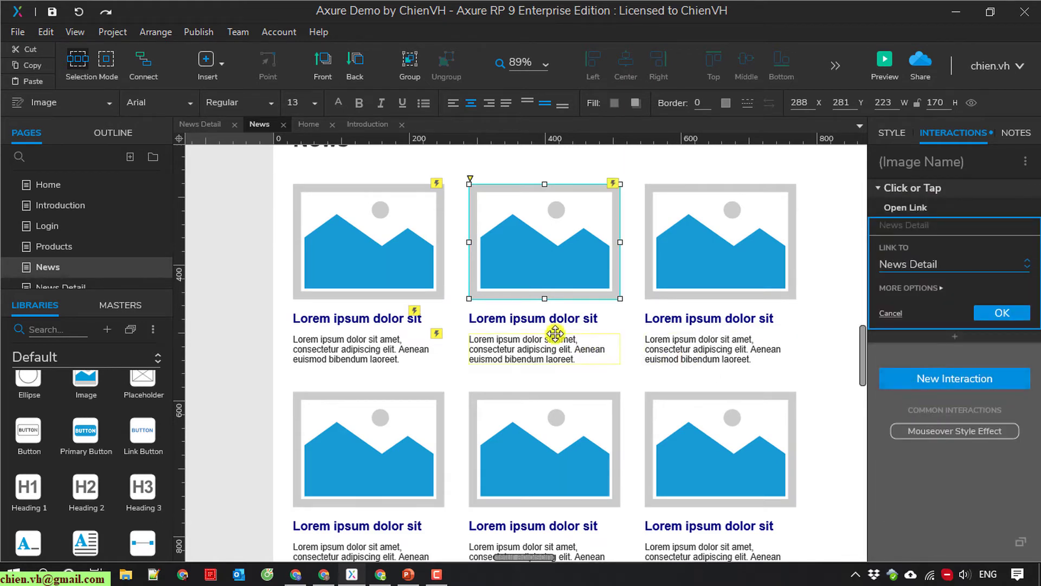
click(542, 318)
click(922, 204)
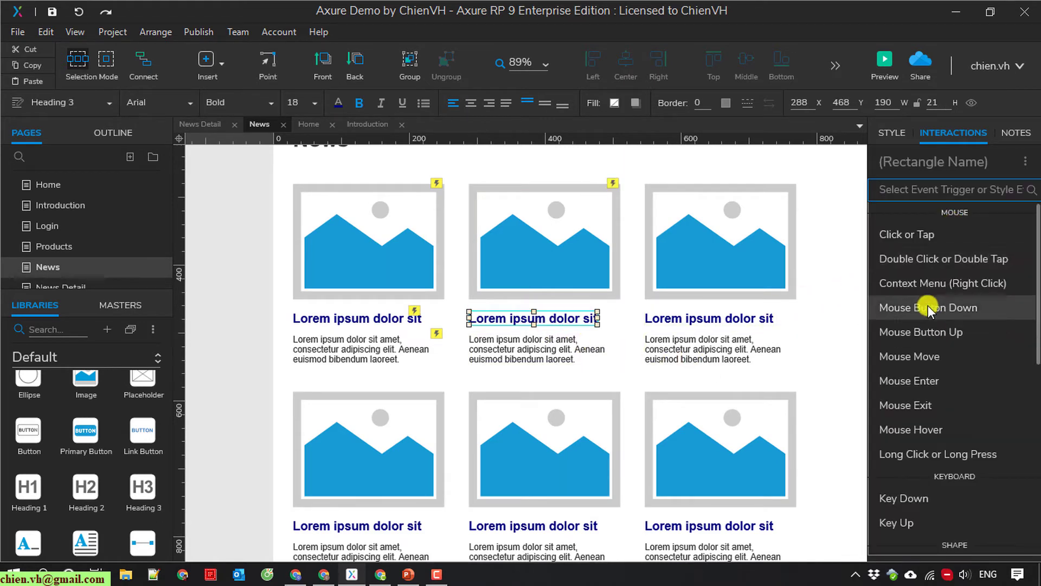
click(917, 234)
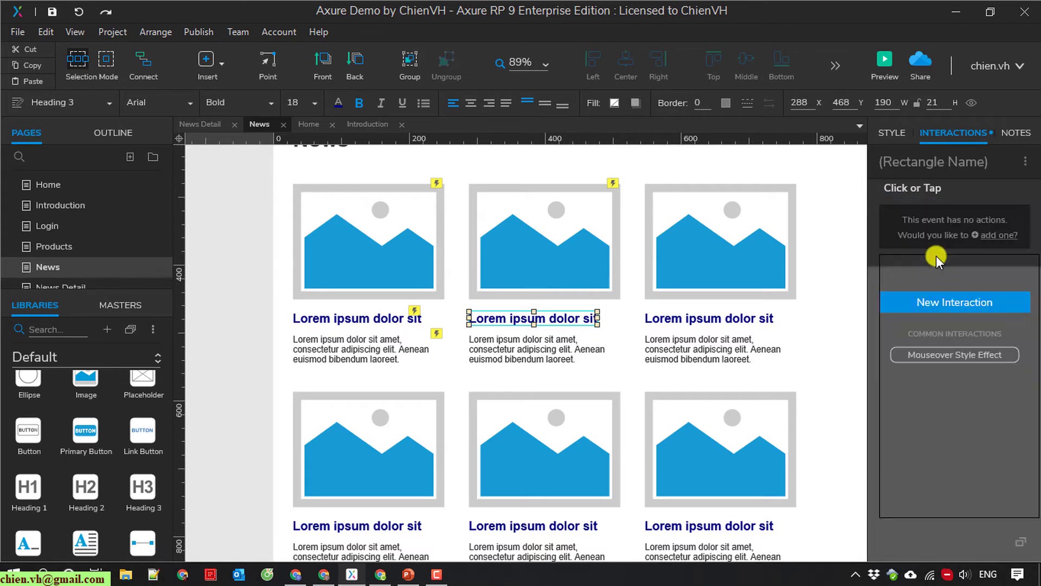
click(937, 254)
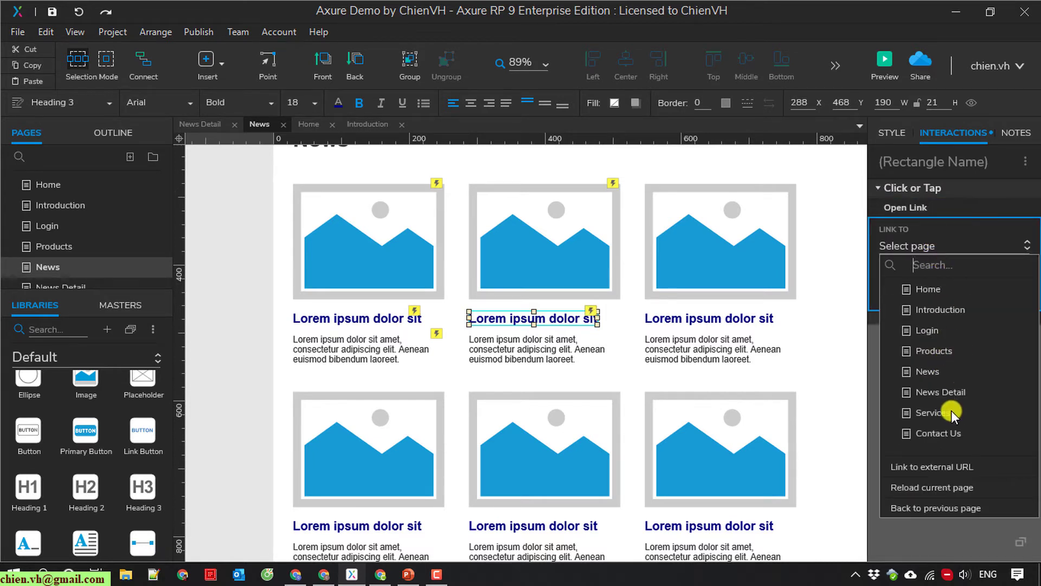
click(942, 392)
click(1002, 327)
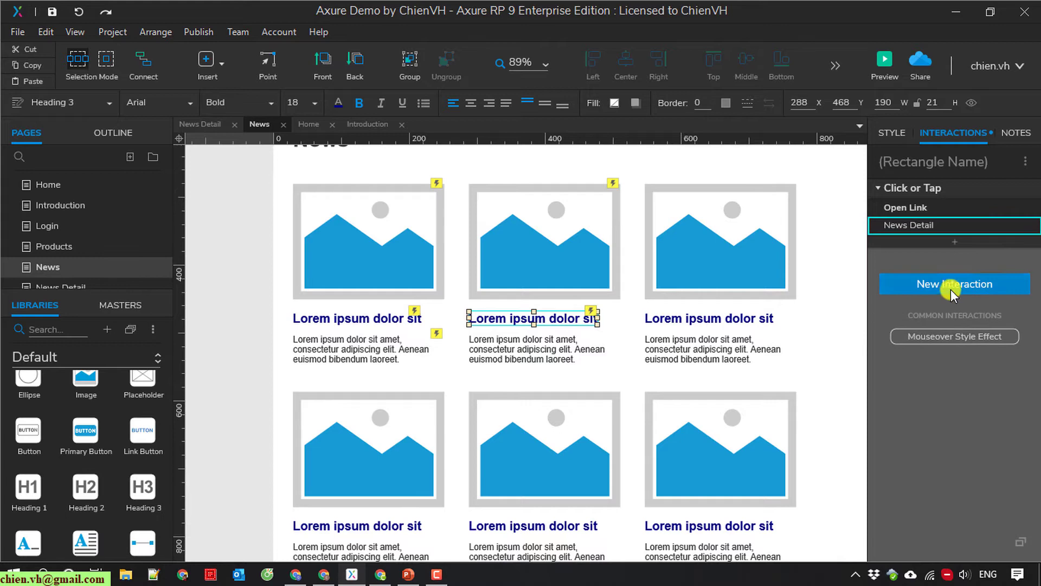
- Make the middle card's paragraph open News Detail on click
click(551, 345)
click(948, 206)
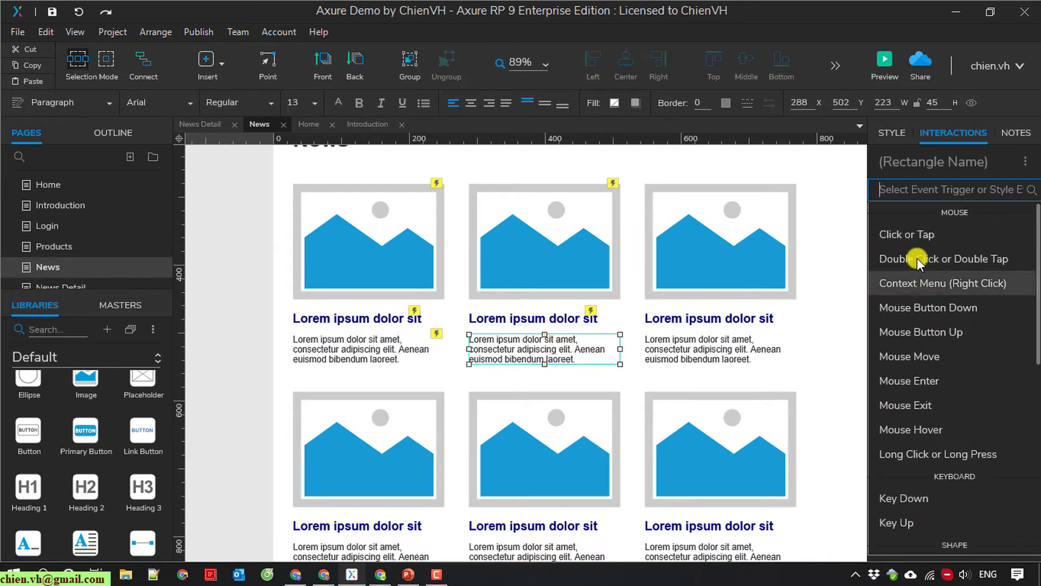
click(913, 235)
click(914, 256)
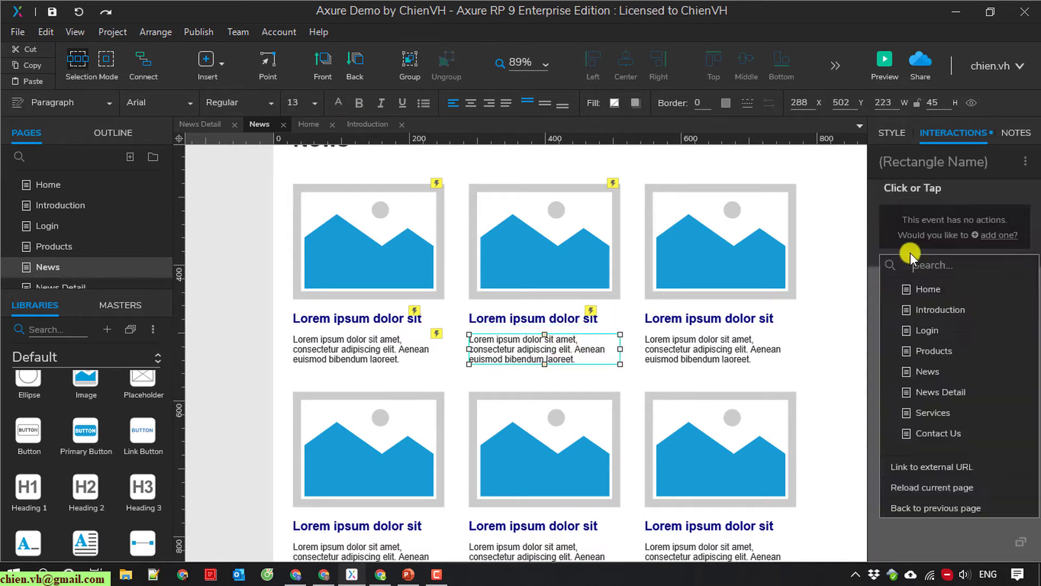
click(933, 393)
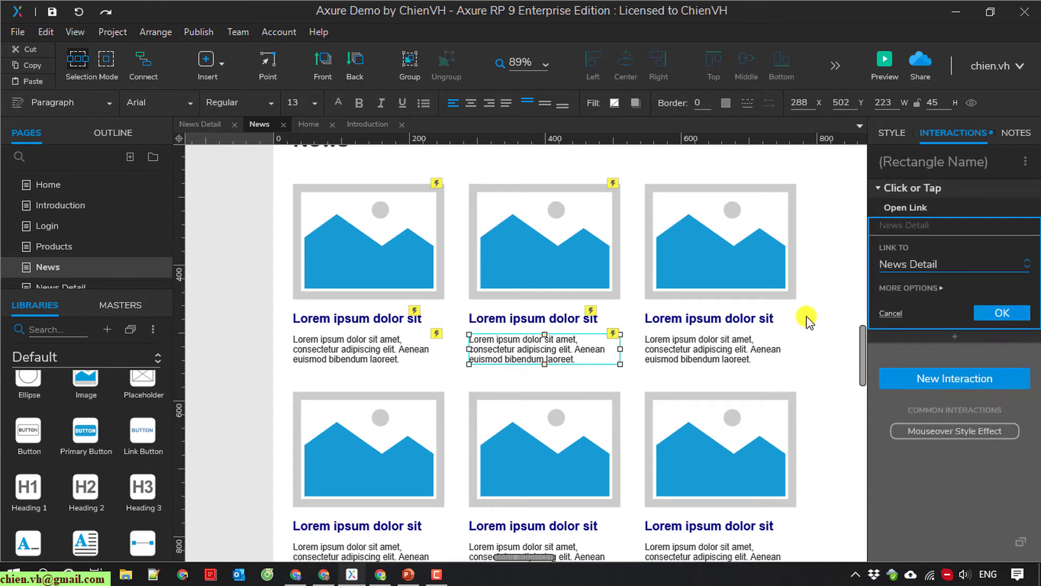
click(999, 321)
click(849, 331)
- Make the right card's image and heading open News Detail on click
click(750, 256)
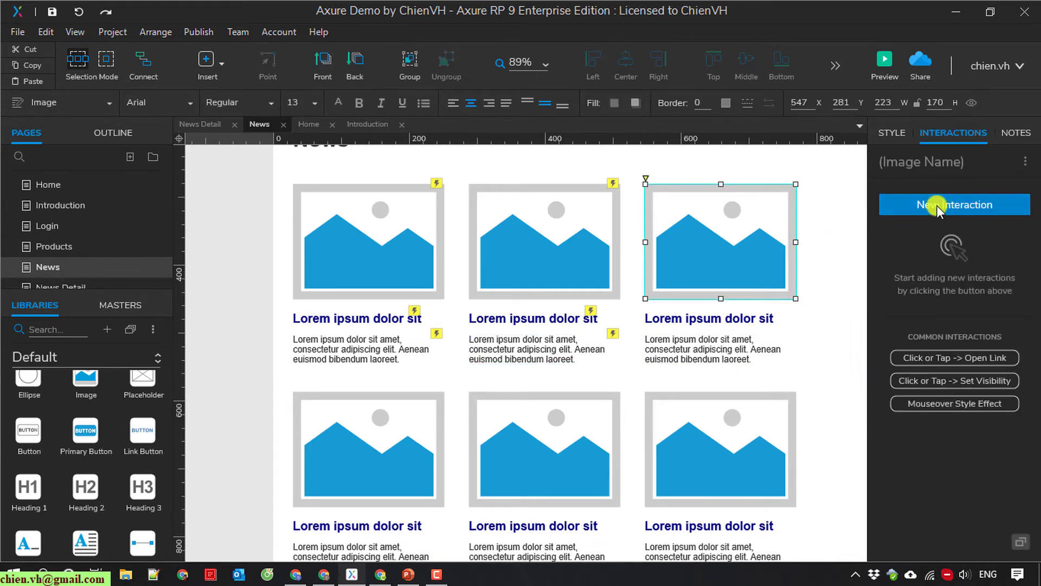
click(936, 200)
click(922, 225)
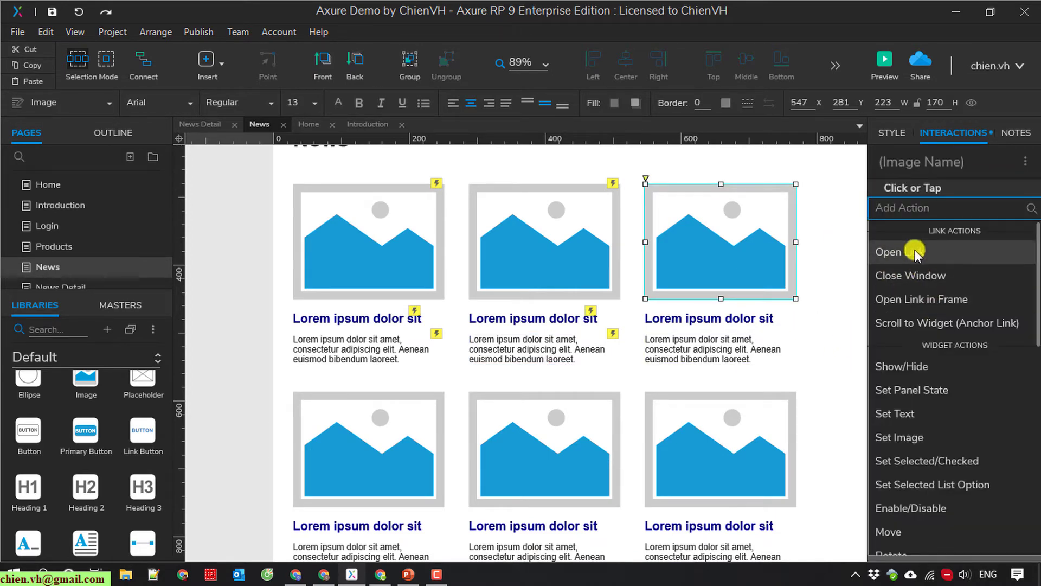
click(892, 251)
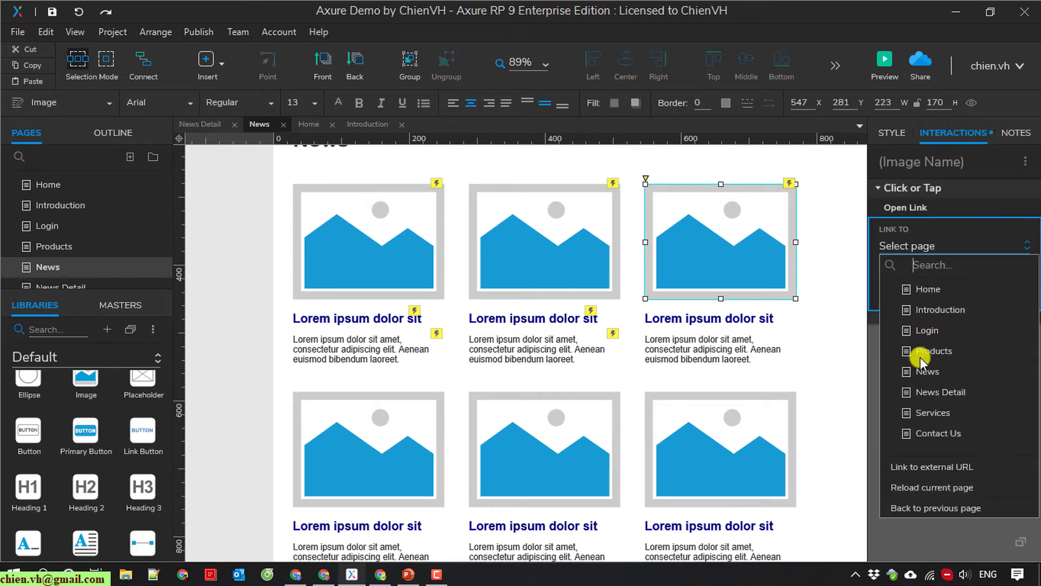
click(936, 392)
click(1001, 306)
click(723, 320)
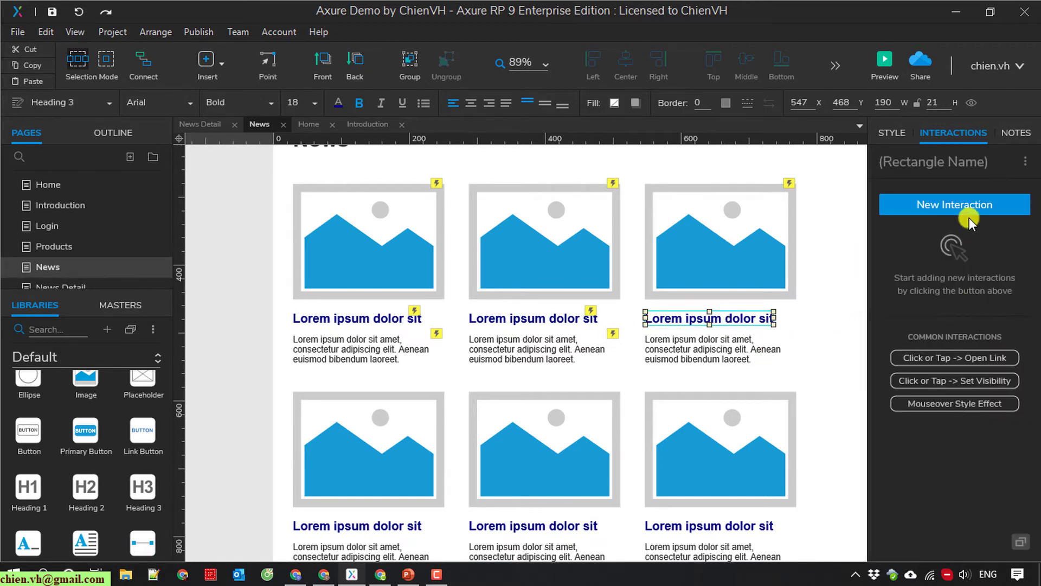
click(968, 217)
click(904, 241)
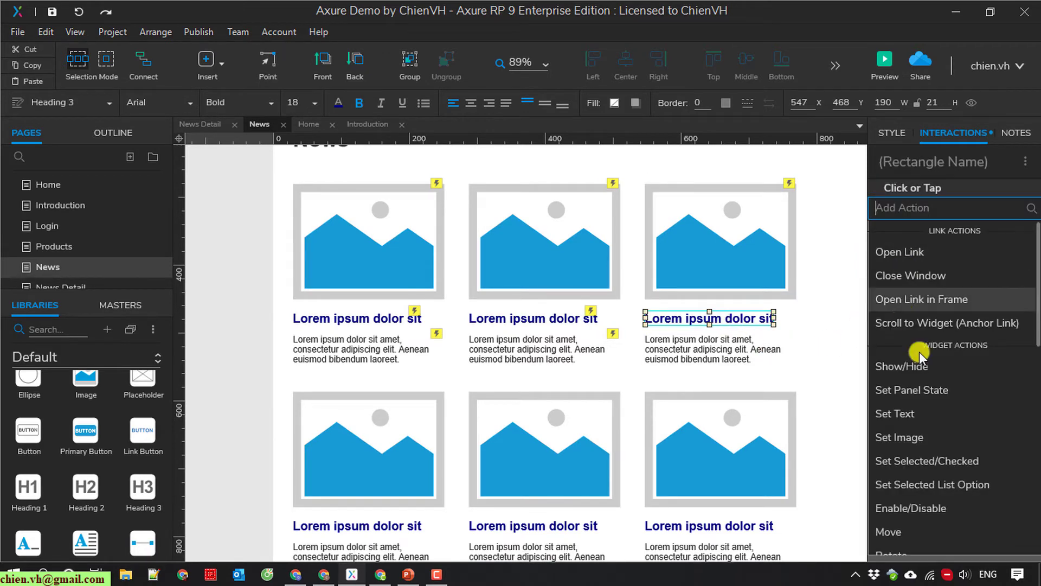
click(913, 252)
click(937, 393)
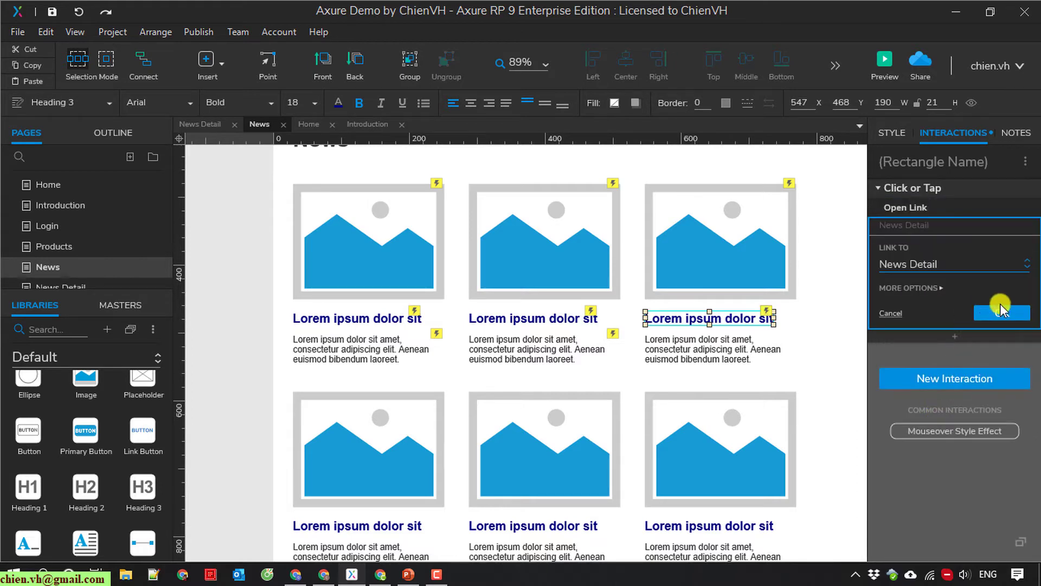
click(1000, 304)
- Make the right card's description paragraph open News Detail on click
click(740, 352)
click(938, 204)
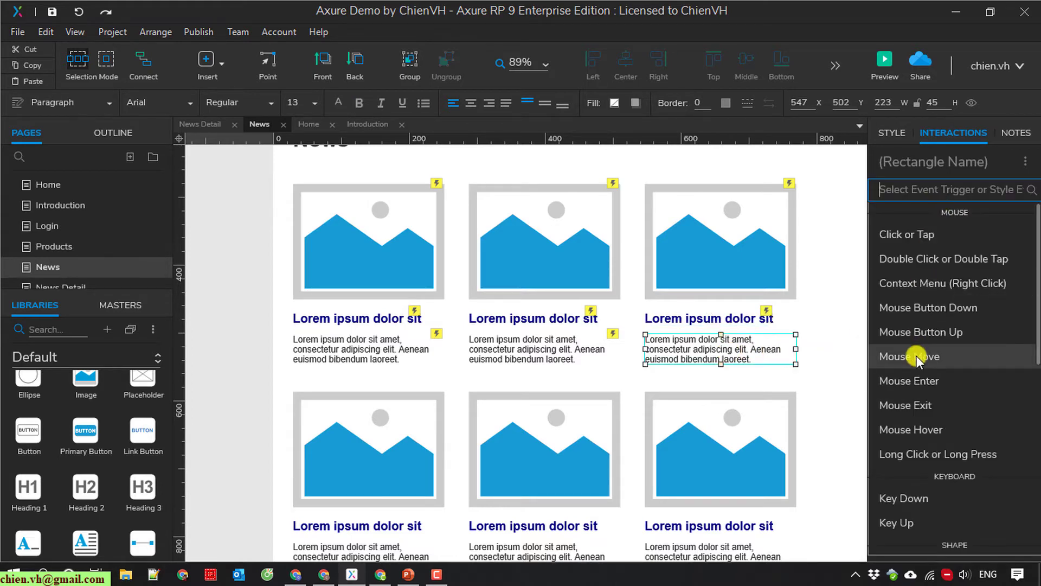
click(905, 238)
click(901, 253)
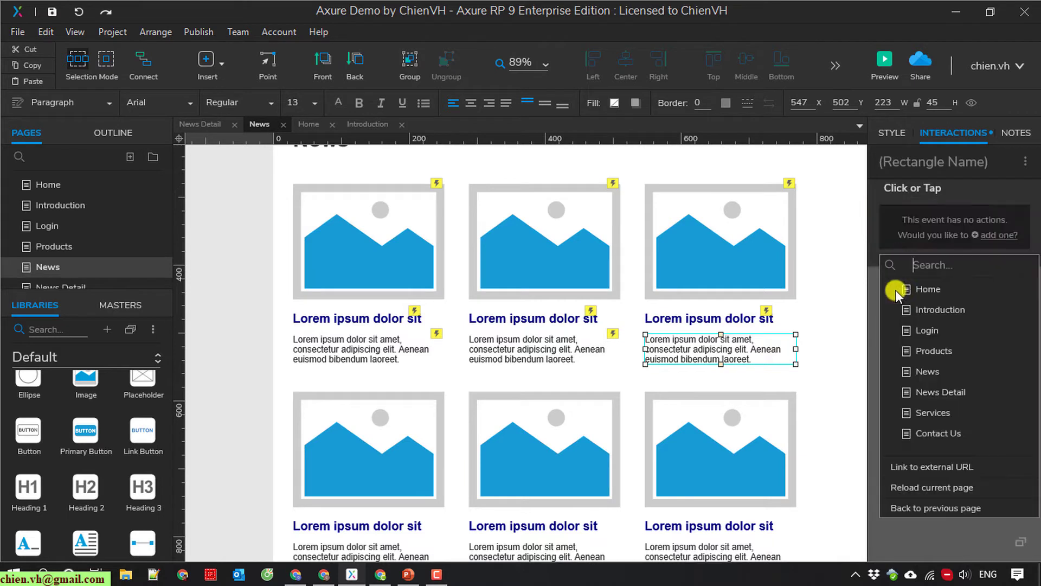
click(938, 391)
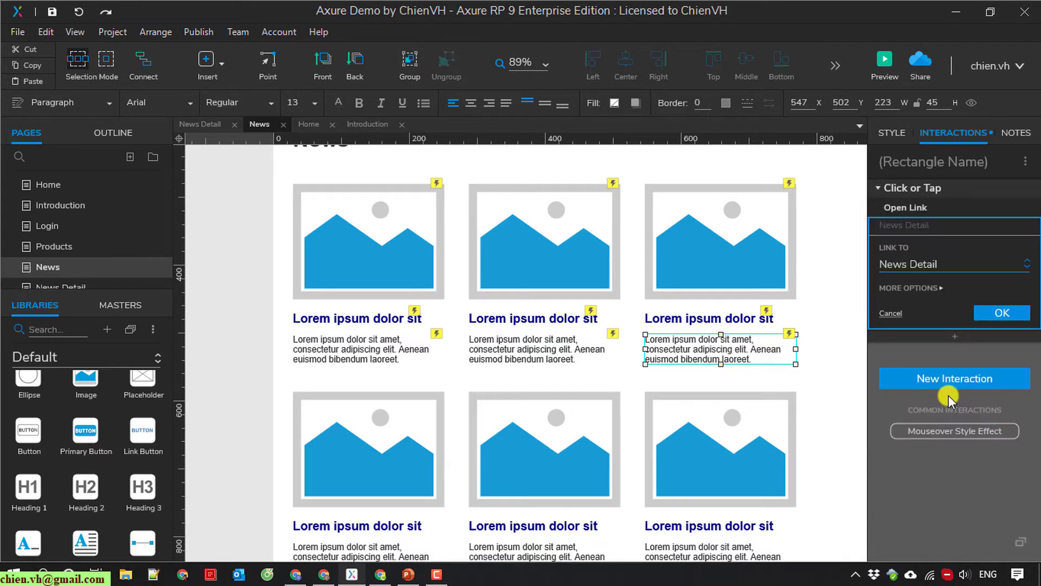
click(994, 311)
click(851, 340)
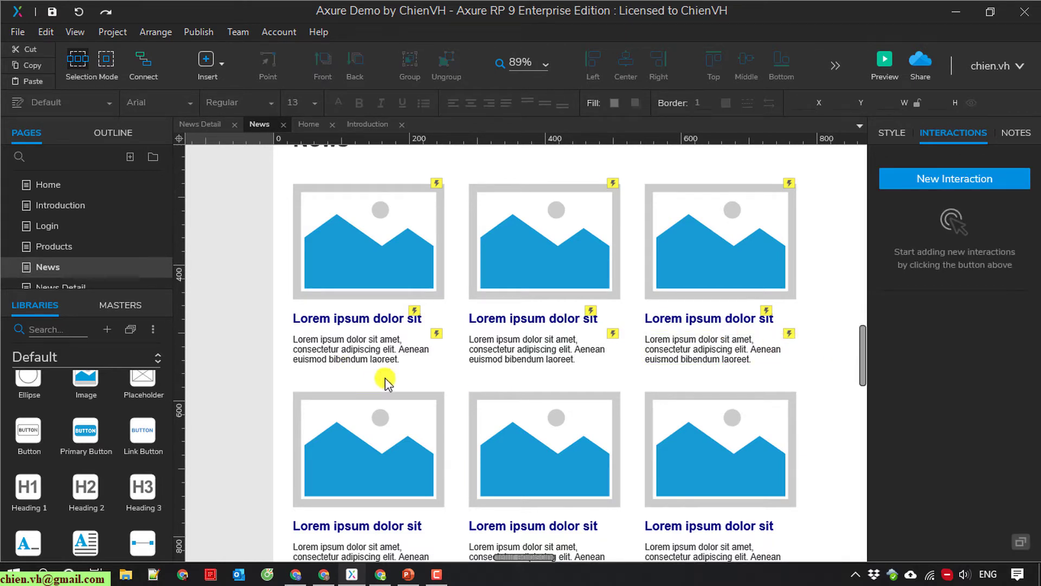
- On the News Detail page, add a 'Home /' label below the navigation bar
scroll(535, 554, right, 2)
scroll(536, 554, left, 5)
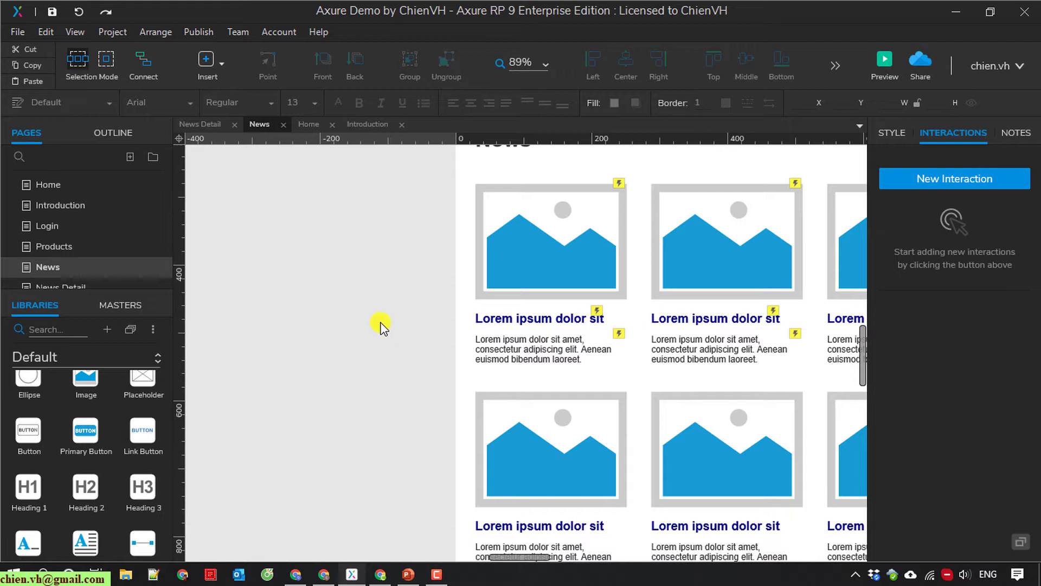
click(220, 126)
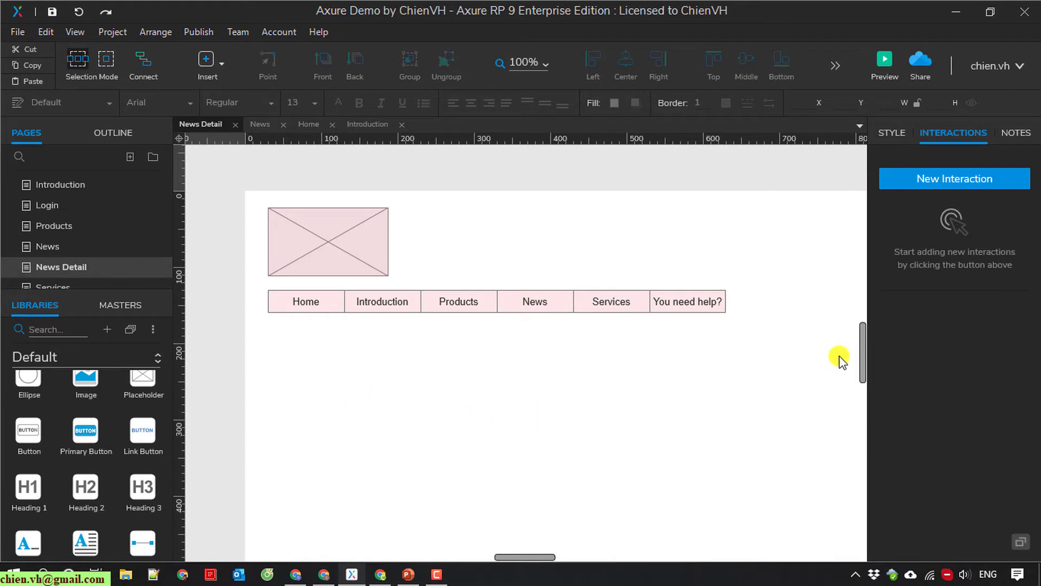
drag(862, 350, 862, 349)
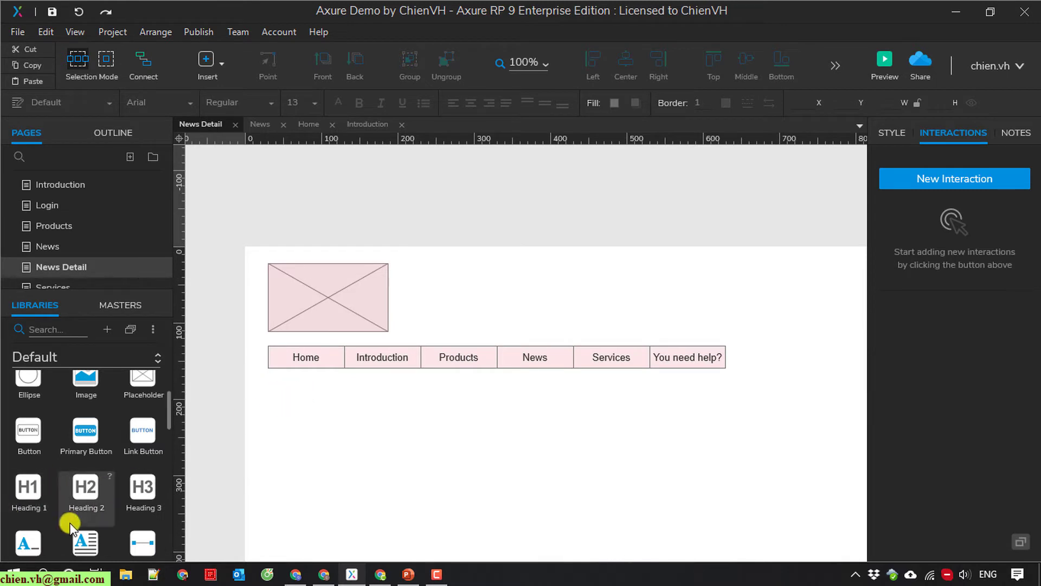
scroll(71, 529, down, 2)
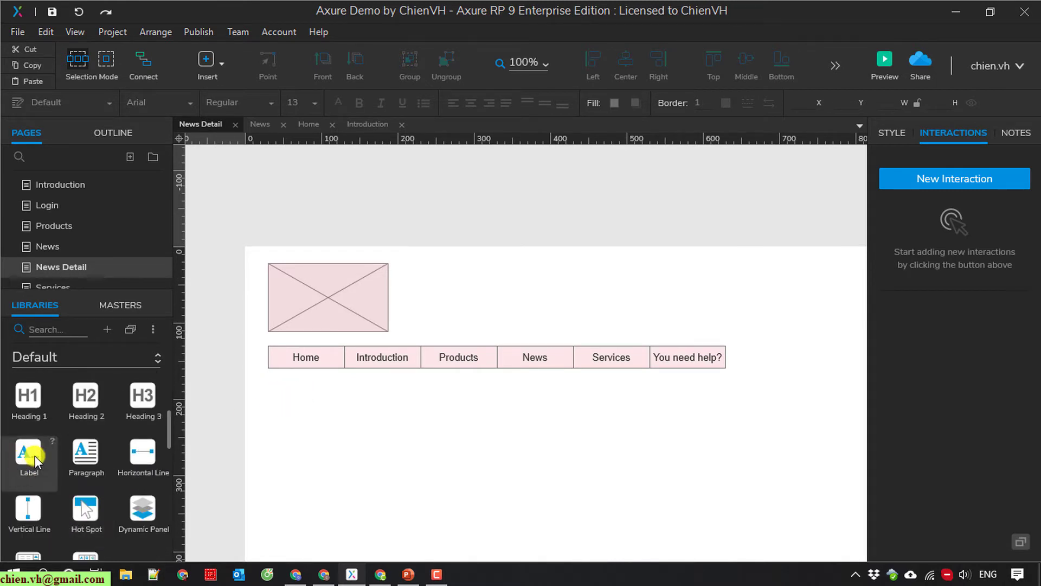
mouse_move(28, 453)
mouse_down()
mouse_move(277, 413)
mouse_move(271, 404)
mouse_up()
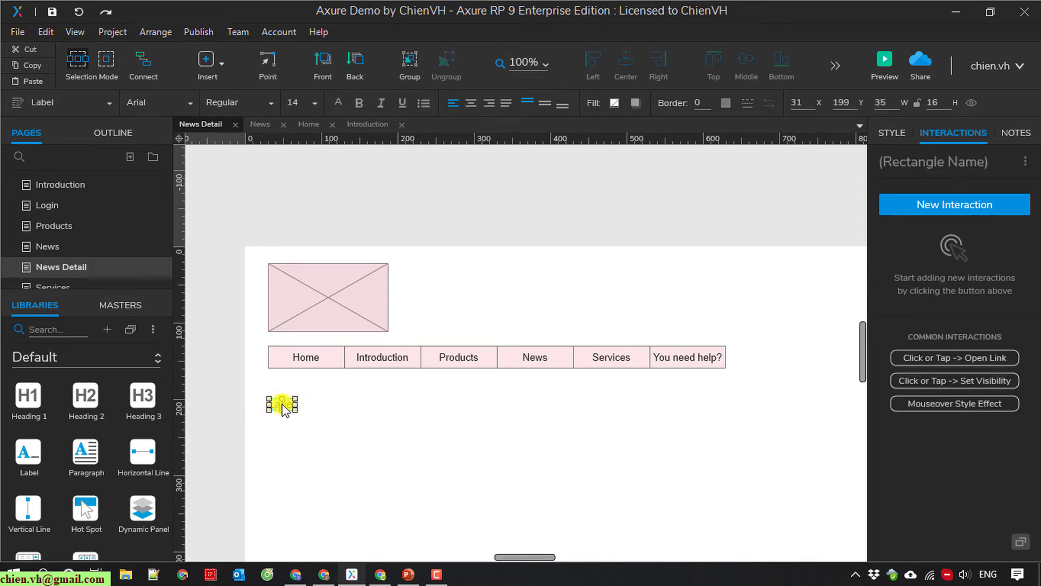
double_click(282, 406)
text(Home /)
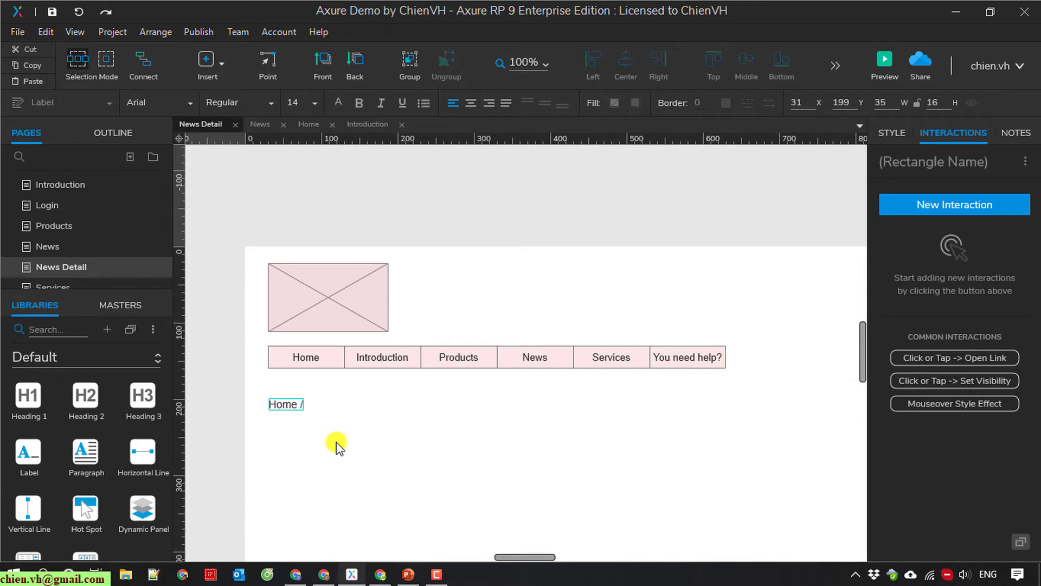
click(336, 445)
- Add a second label beside it reading 'News'
drag(30, 456, 315, 405)
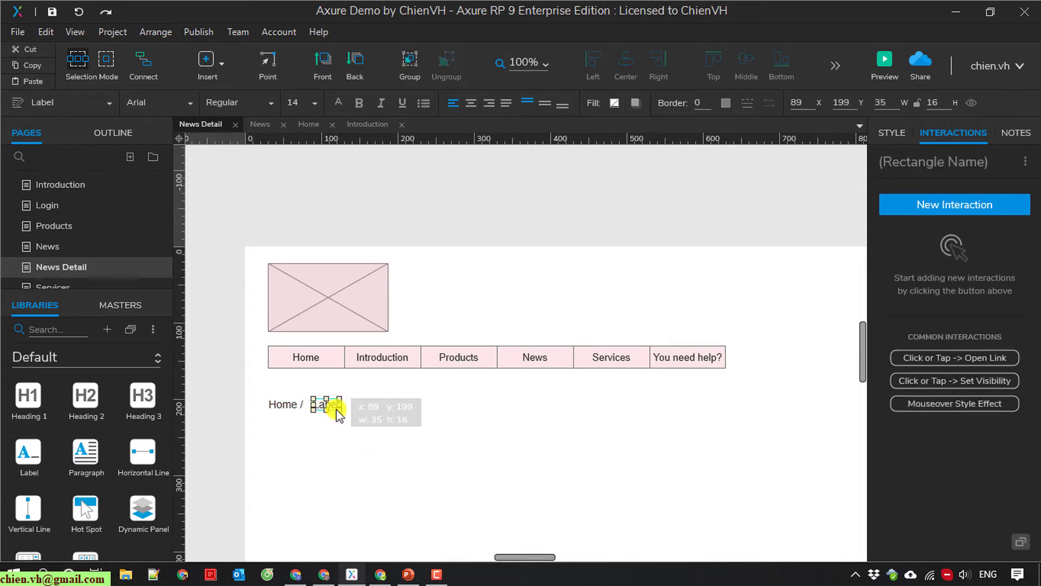
click(375, 442)
click(327, 405)
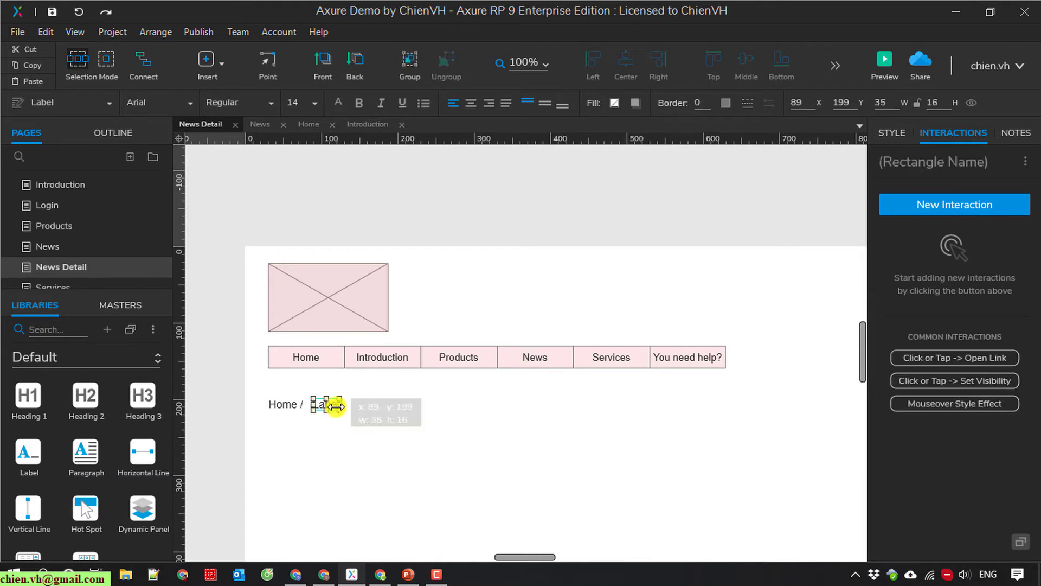
key(Left)
key(Left)
click(533, 488)
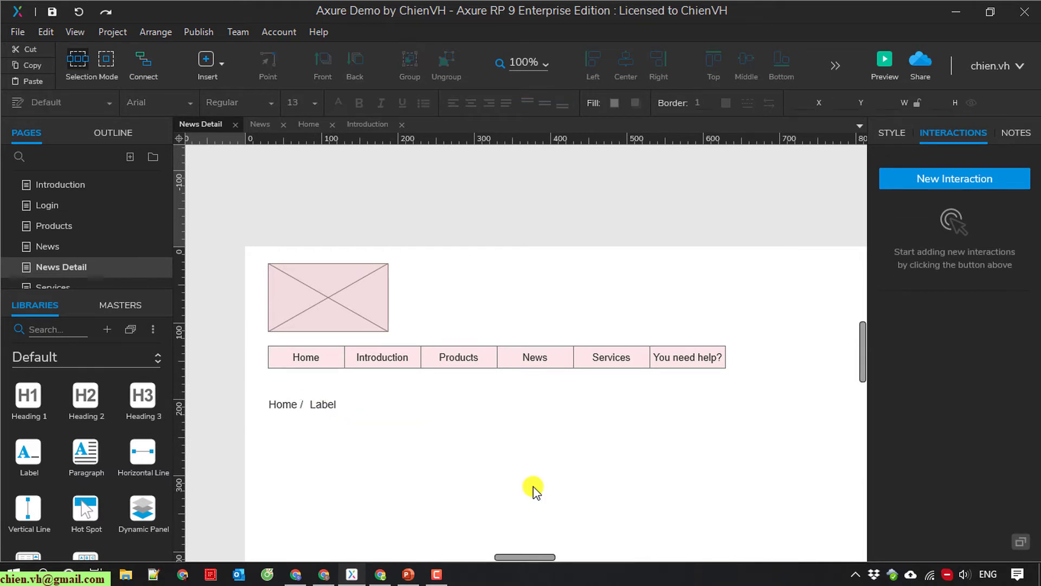
click(328, 405)
key(ctrl+e)
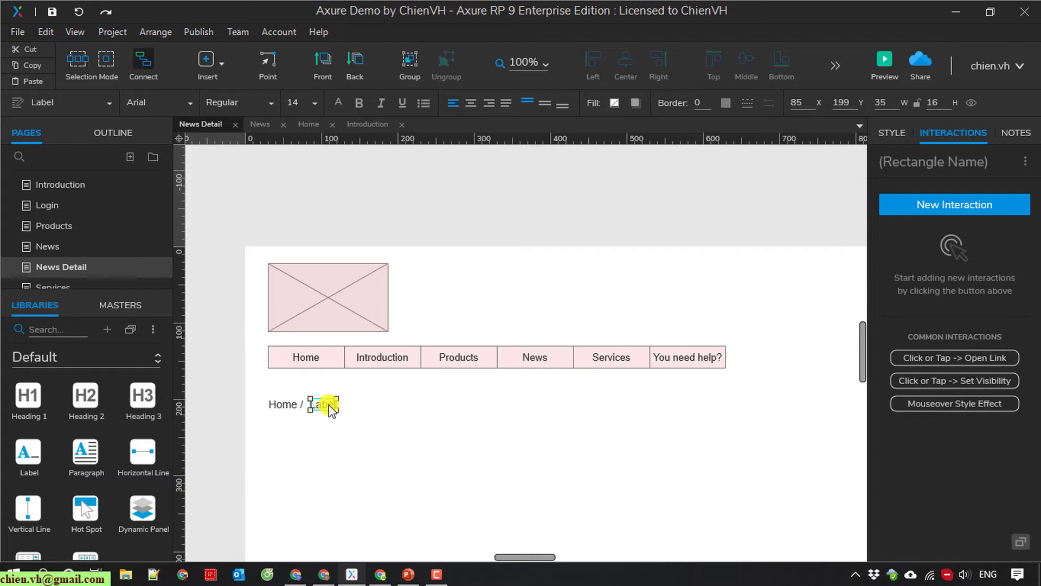
double_click(330, 407)
text(News)
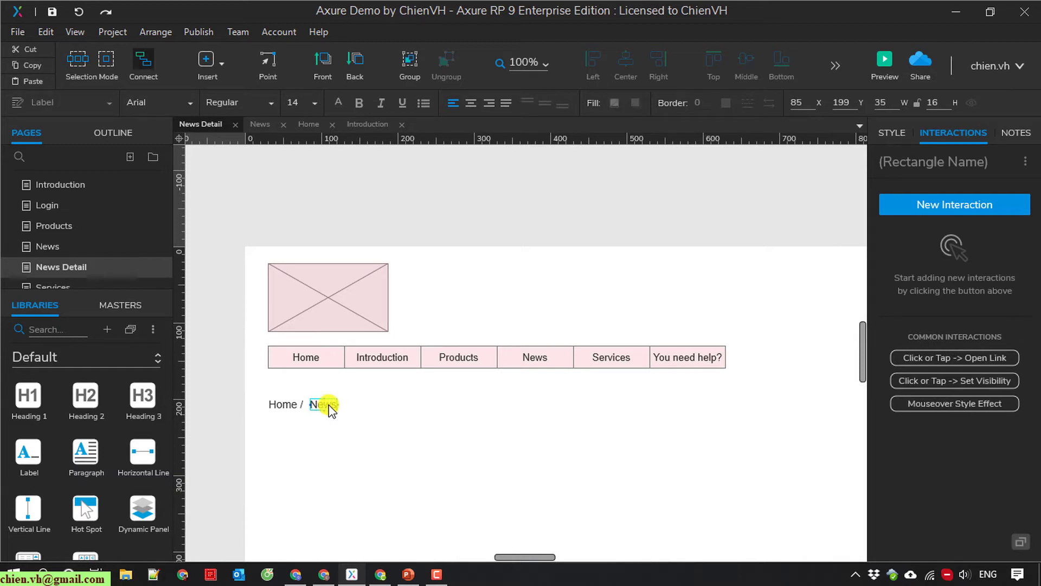
click(373, 458)
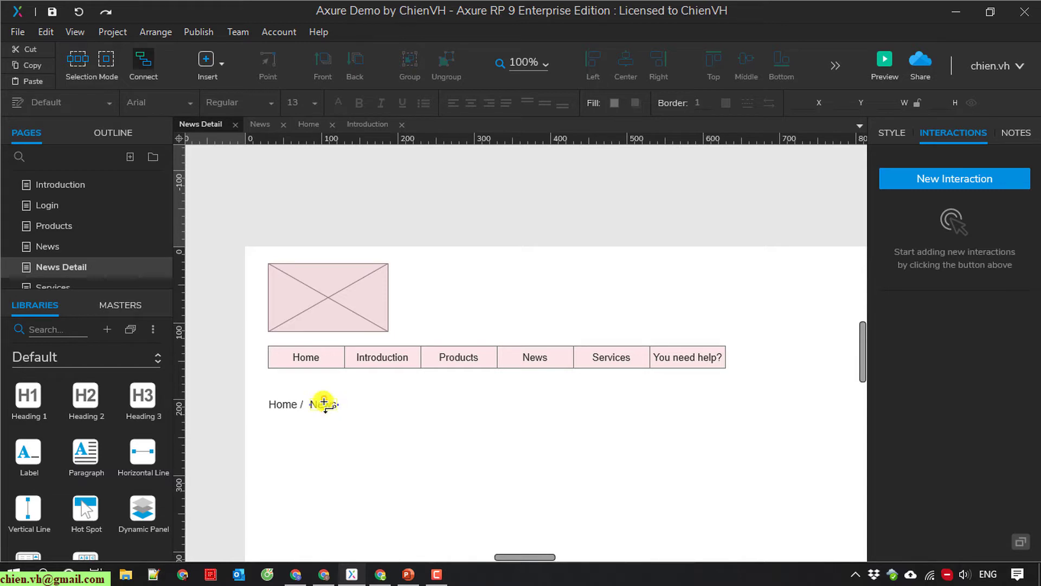
- Change the News label to 'News /' and add a third placeholder label after it
click(276, 404)
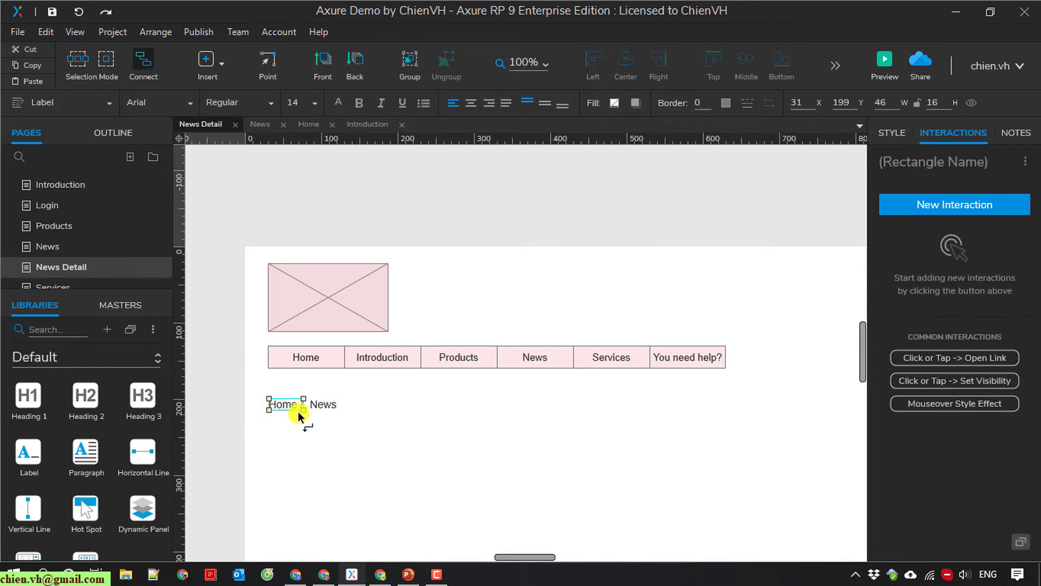
click(318, 403)
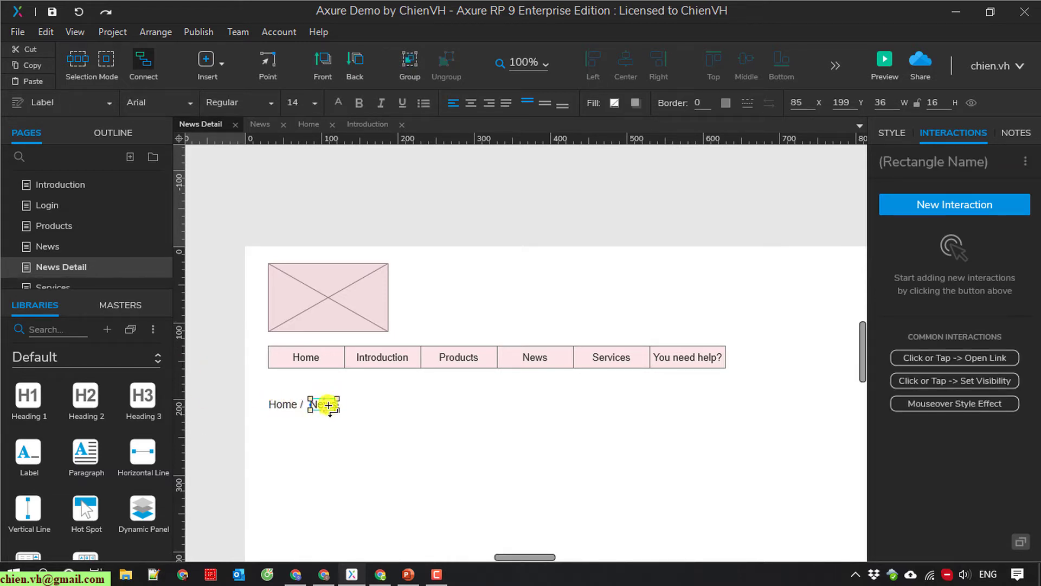
right_click(318, 401)
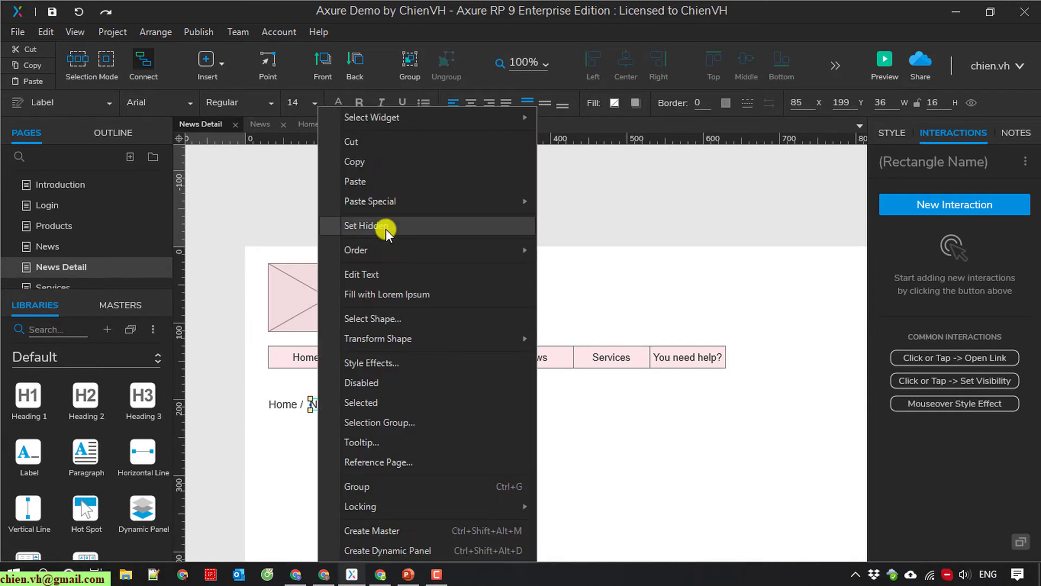
click(383, 281)
key(End)
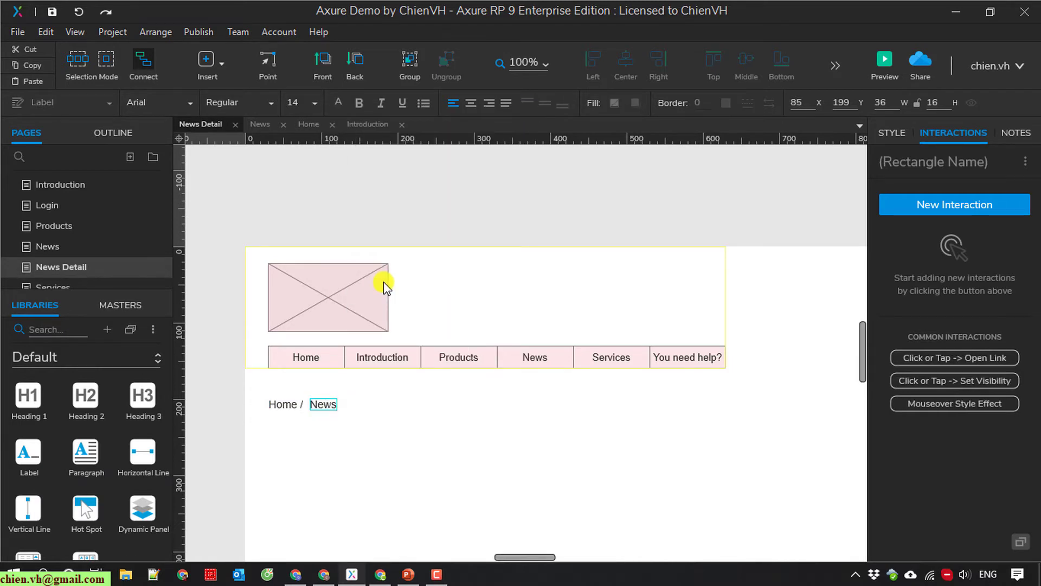
text( /)
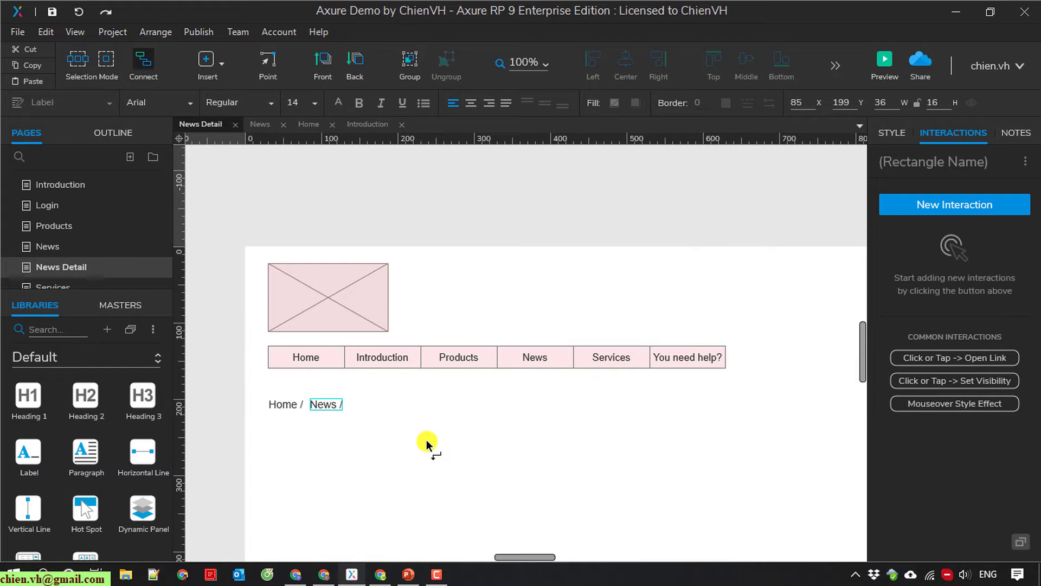
click(428, 446)
drag(24, 462, 351, 406)
click(379, 470)
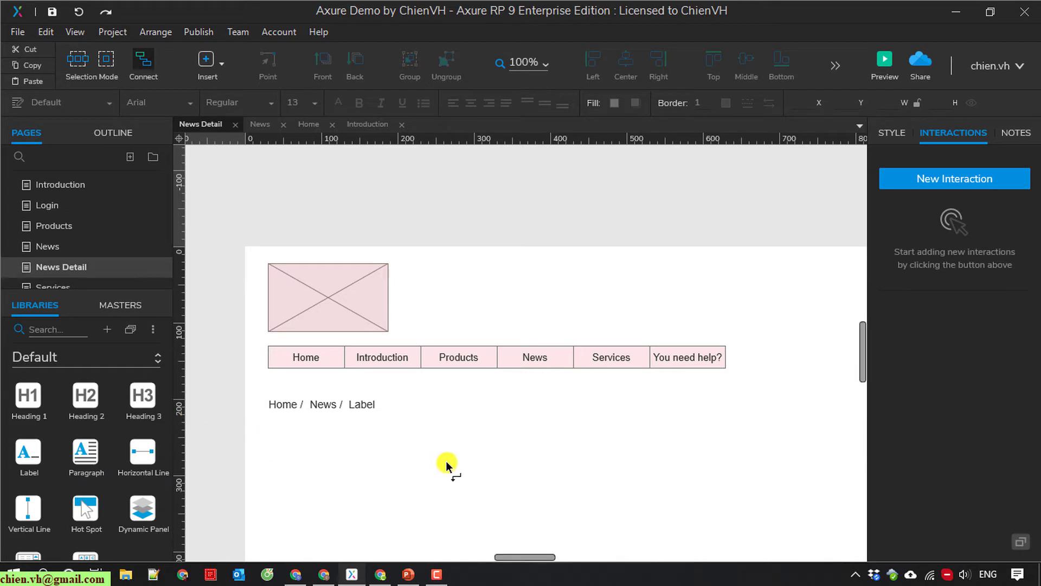
- Copy the first card heading 'Lorem ipsum dolor sit' from the News page
click(260, 128)
click(503, 320)
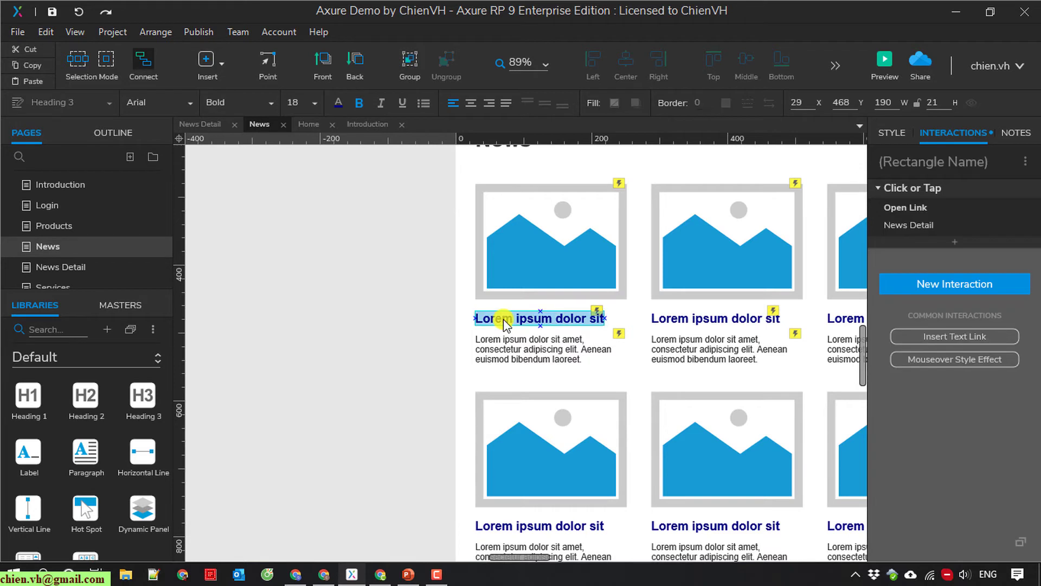
double_click(504, 320)
triple_click(505, 319)
key(ctrl+c)
key(super+r)
key(ctrl+v)
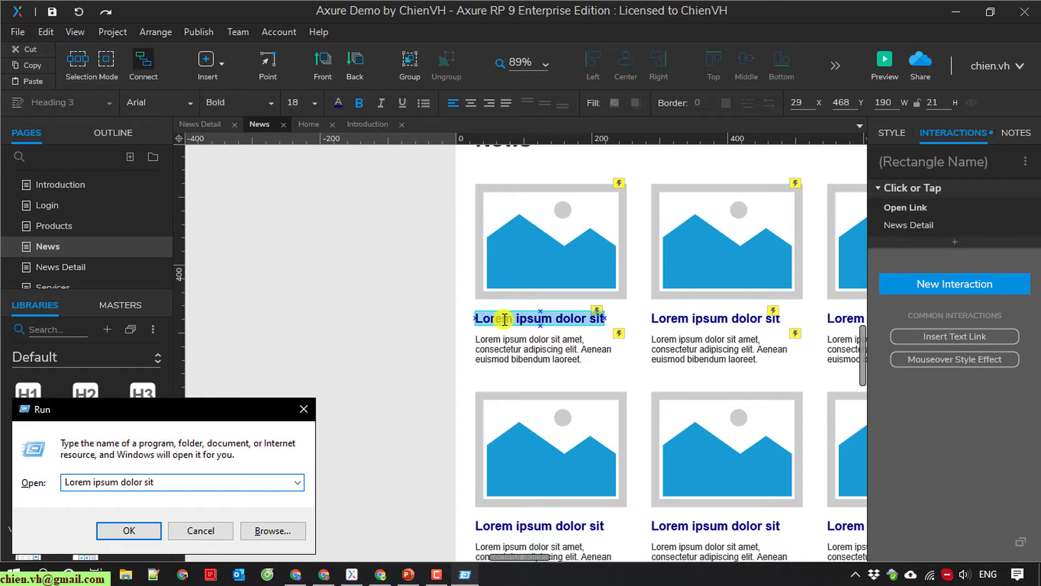
key(ctrl+a)
key(Escape)
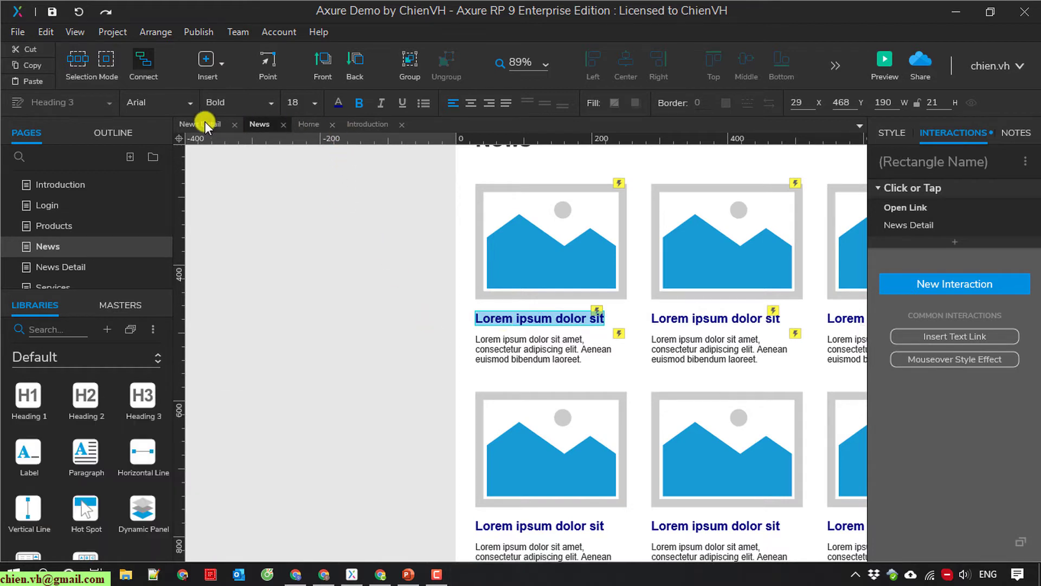
- Paste the title into the third breadcrumb label on News Detail
click(205, 124)
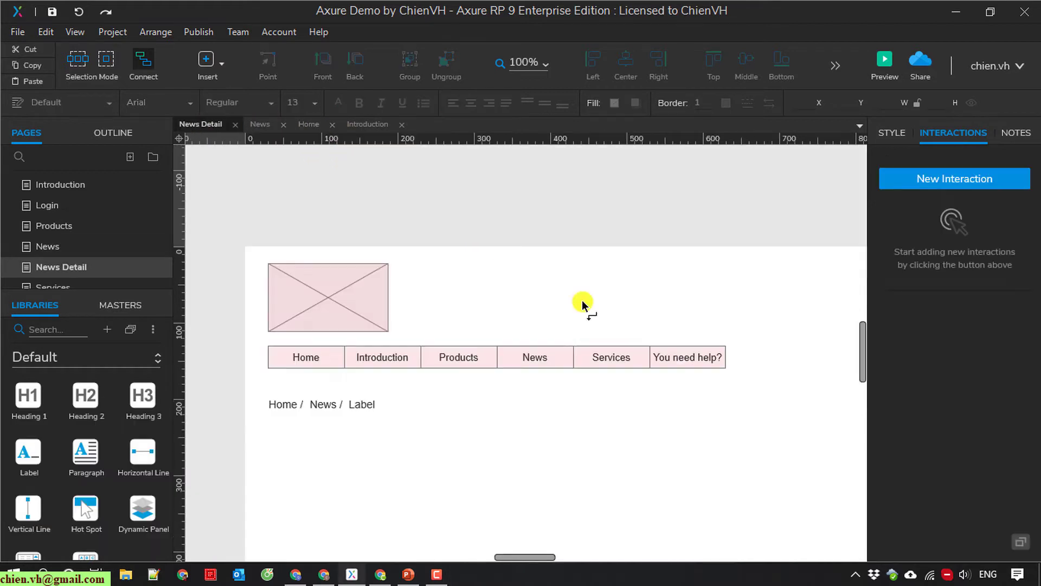
click(356, 402)
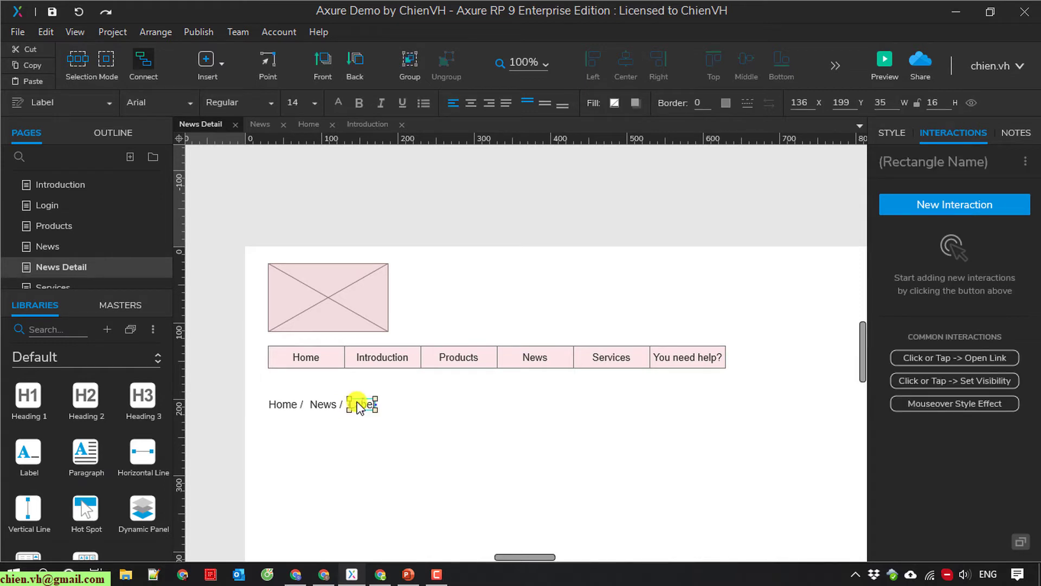
double_click(356, 404)
key(ctrl+v)
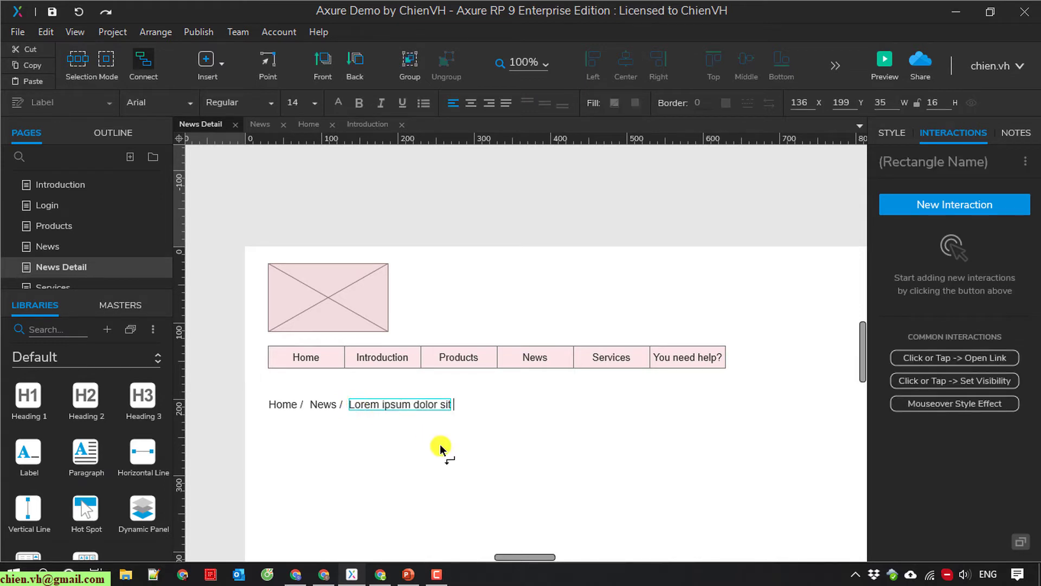
click(440, 444)
scroll(418, 470, down, 3)
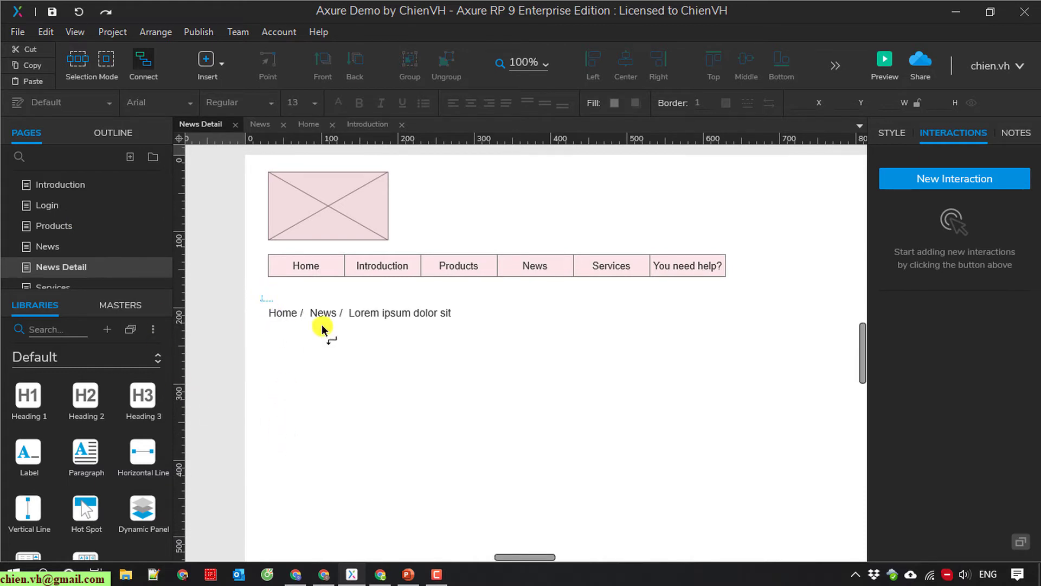
- Delete the stray blue connector line drawn under the breadcrumb
drag(321, 325, 548, 346)
click(428, 424)
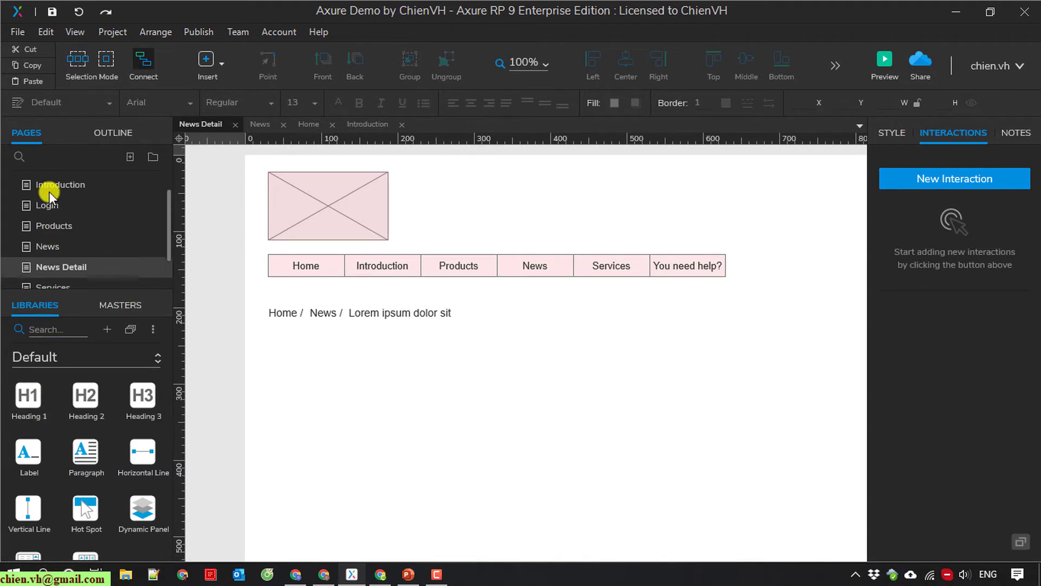
click(57, 265)
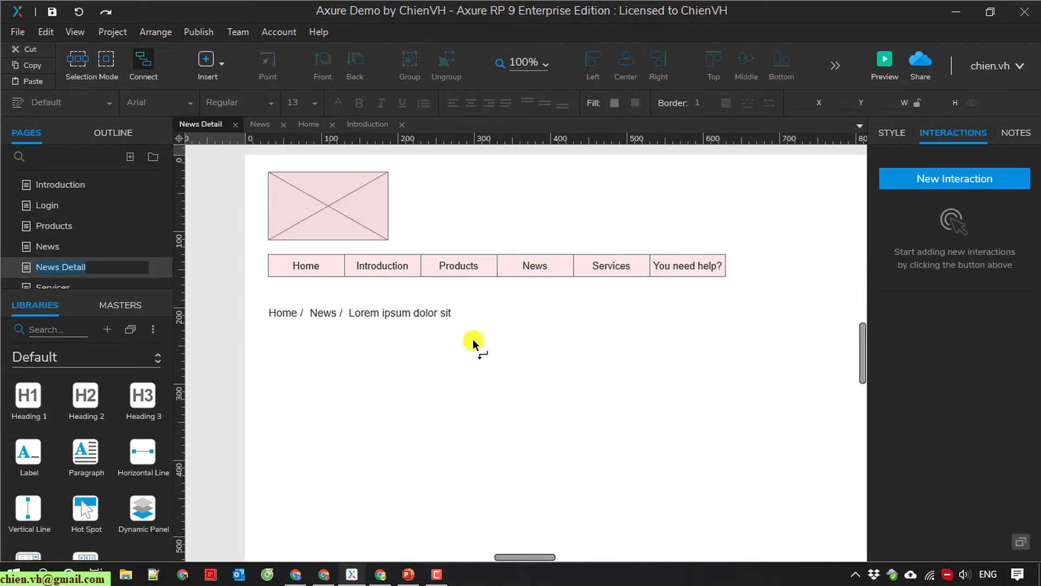
drag(634, 375, 820, 451)
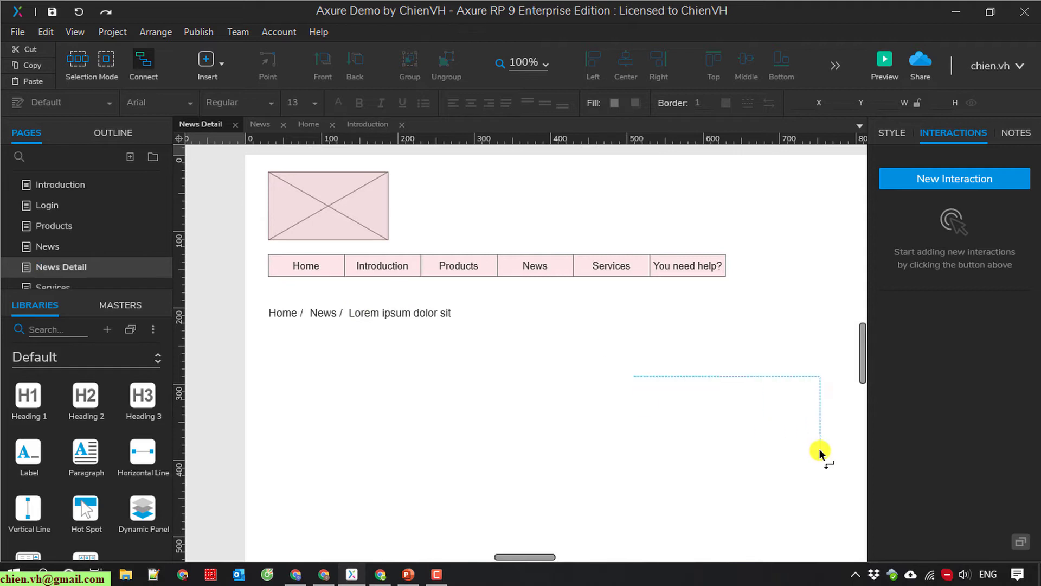
click(639, 378)
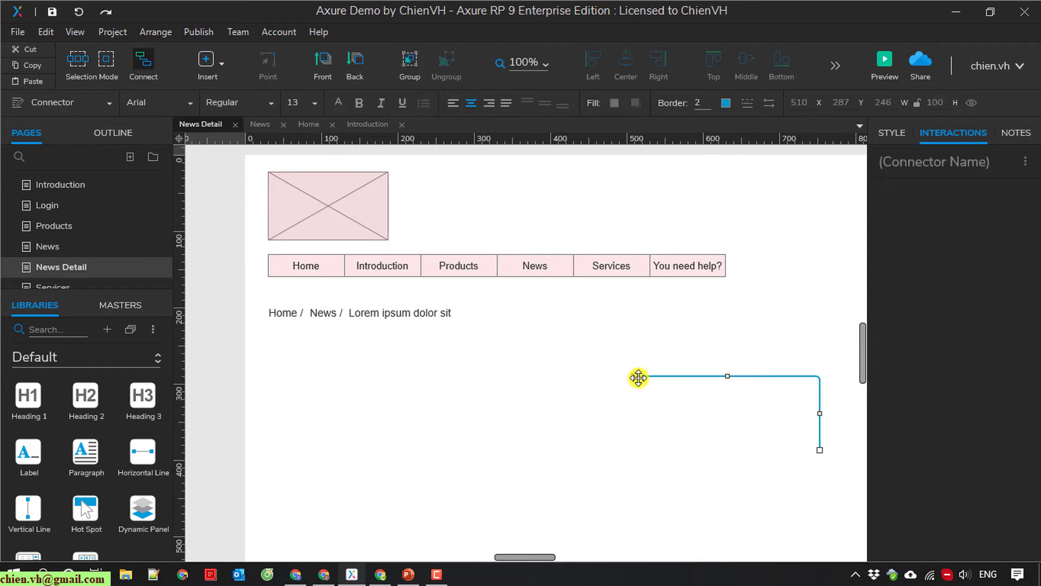
key(Delete)
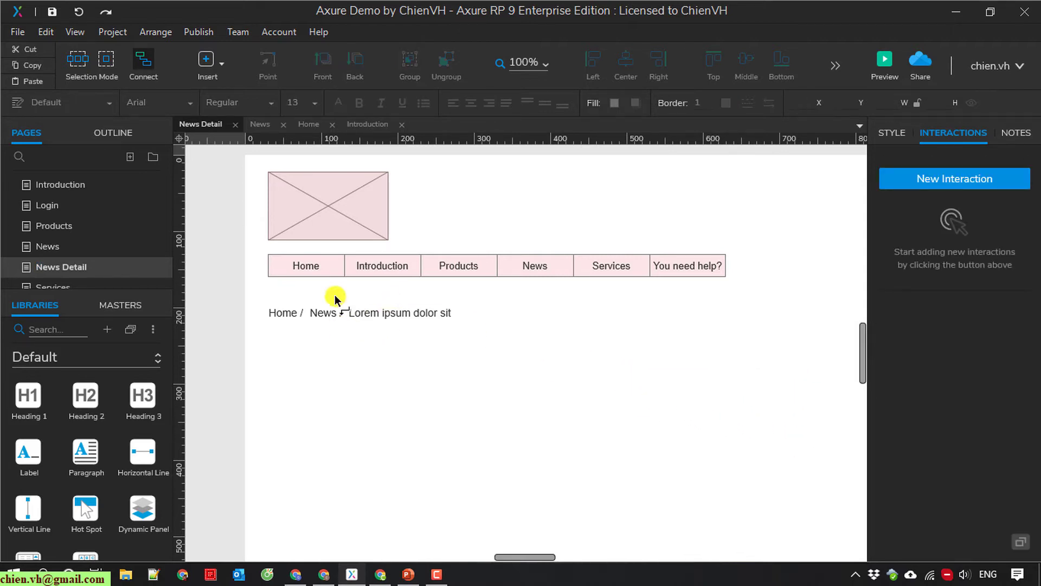
click(892, 134)
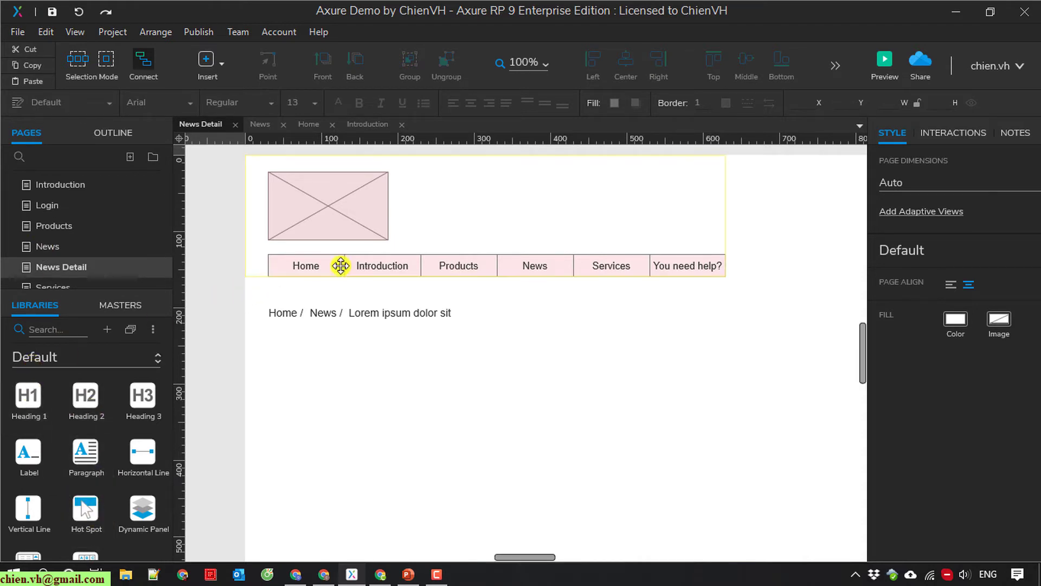
- Set the Home, News and title breadcrumb labels to navy #000080 text
click(279, 310)
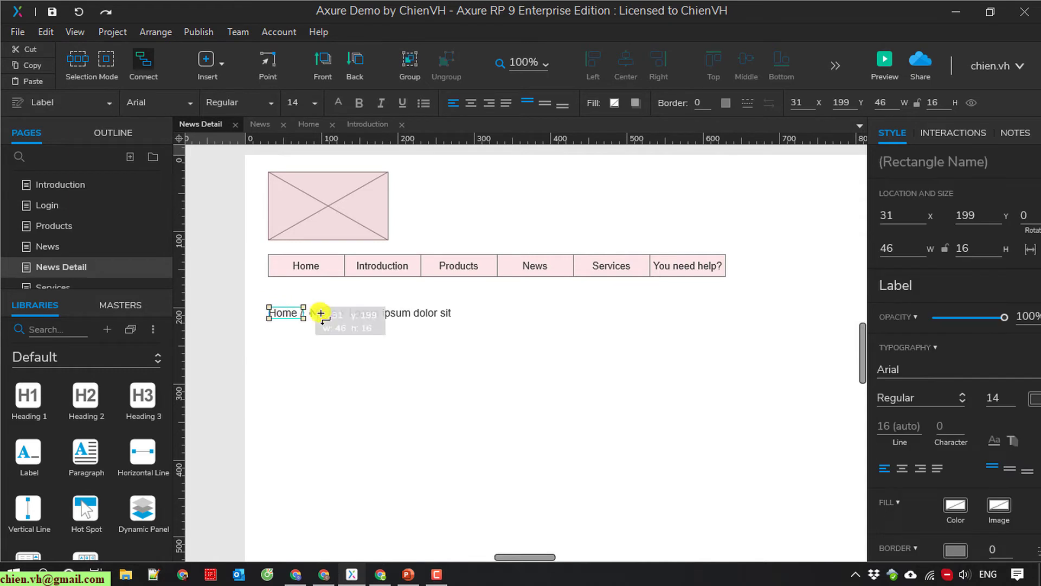
ctrl+click(352, 315)
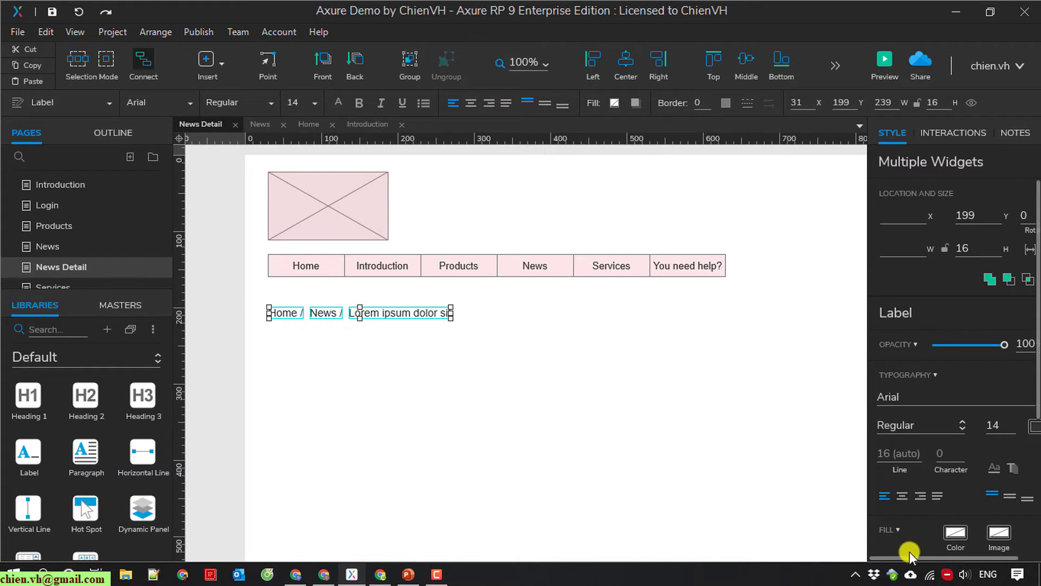
drag(867, 461, 843, 460)
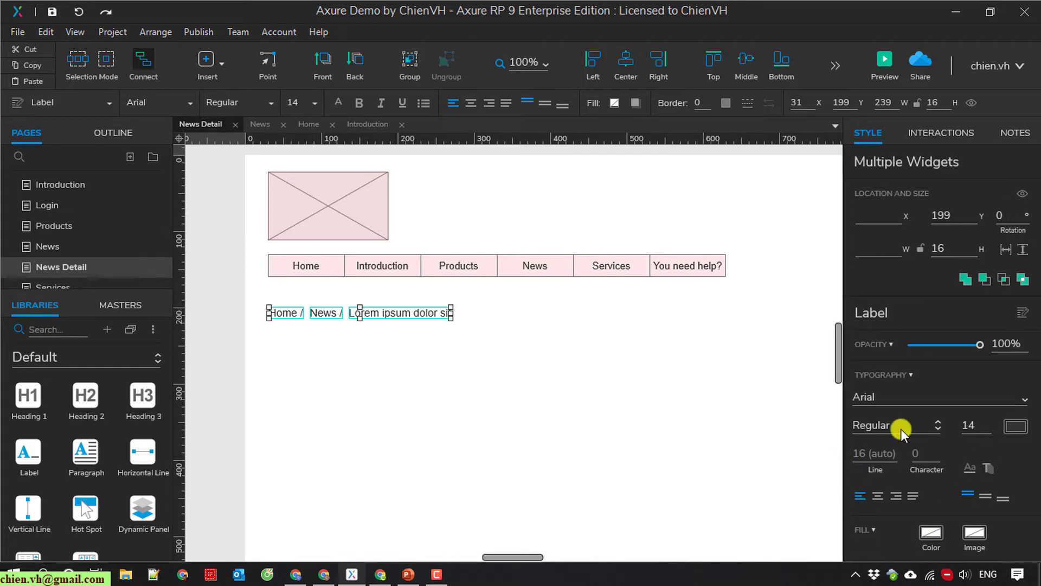
click(1022, 426)
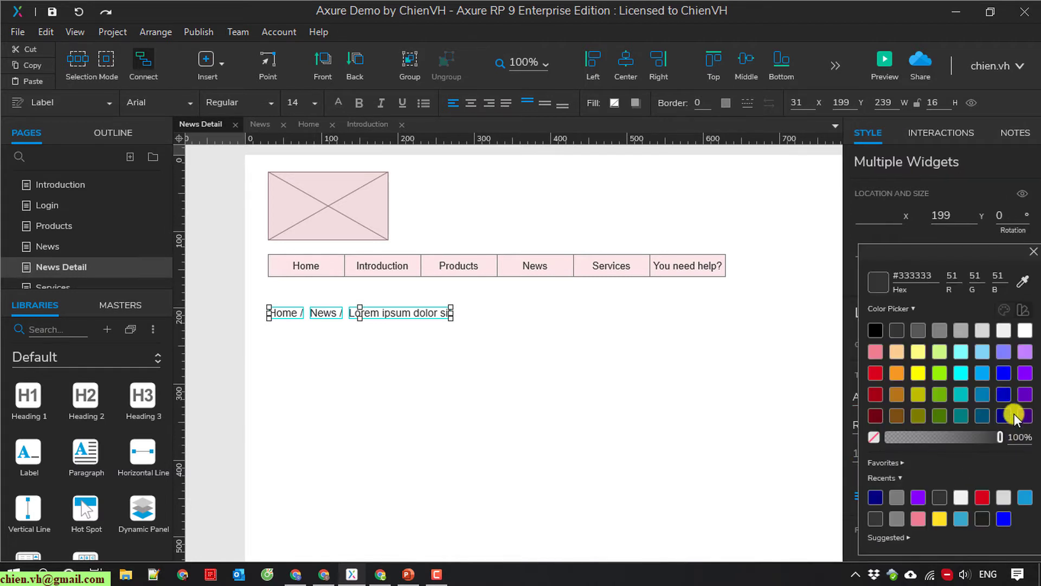
click(1003, 415)
scroll(884, 407, up, 3)
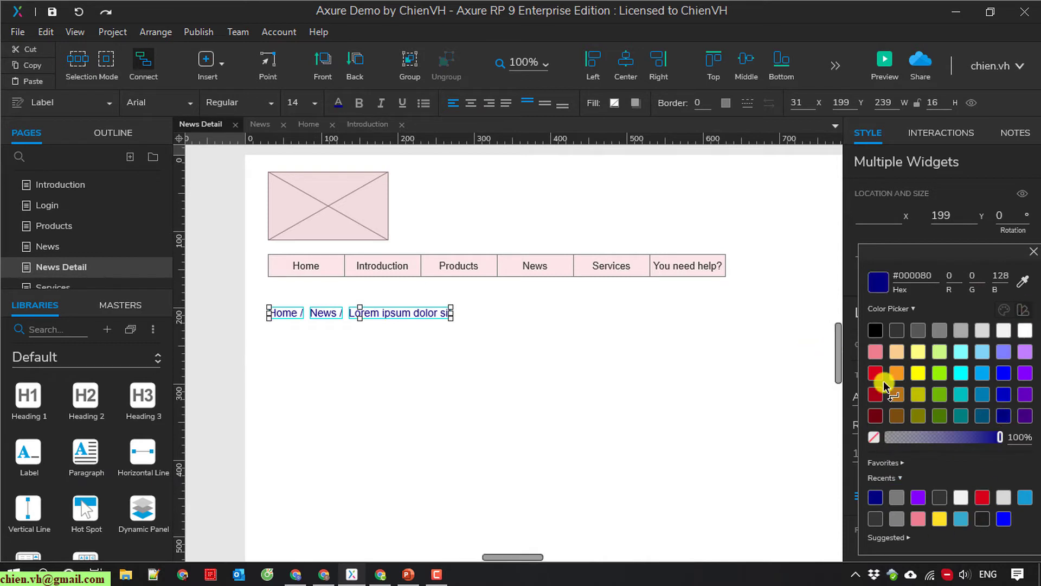
click(362, 450)
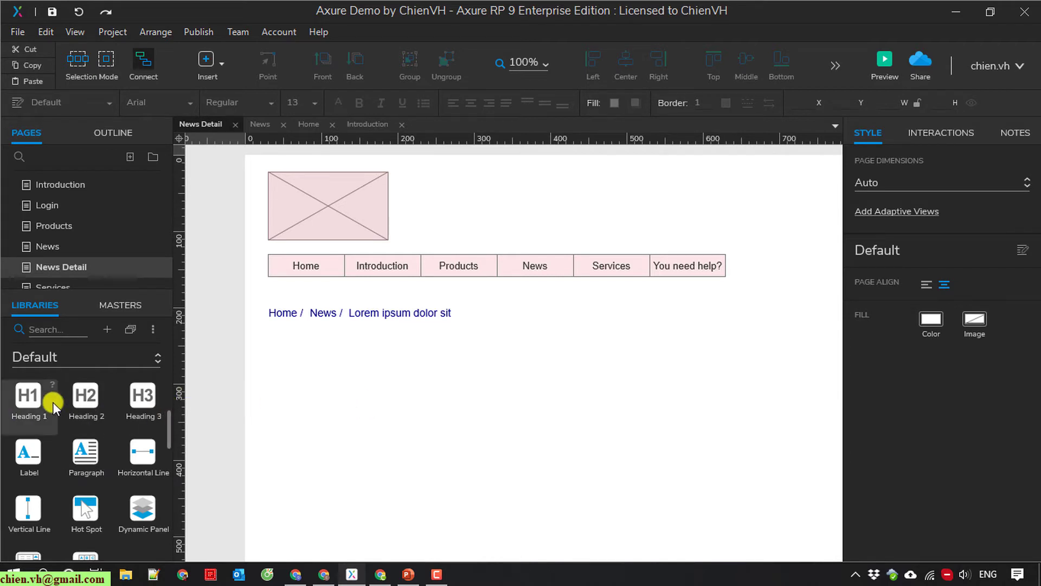
- Place a Heading 2 under the breadcrumb reading 'Lorem ipsum dolor sit'
drag(142, 396, 268, 345)
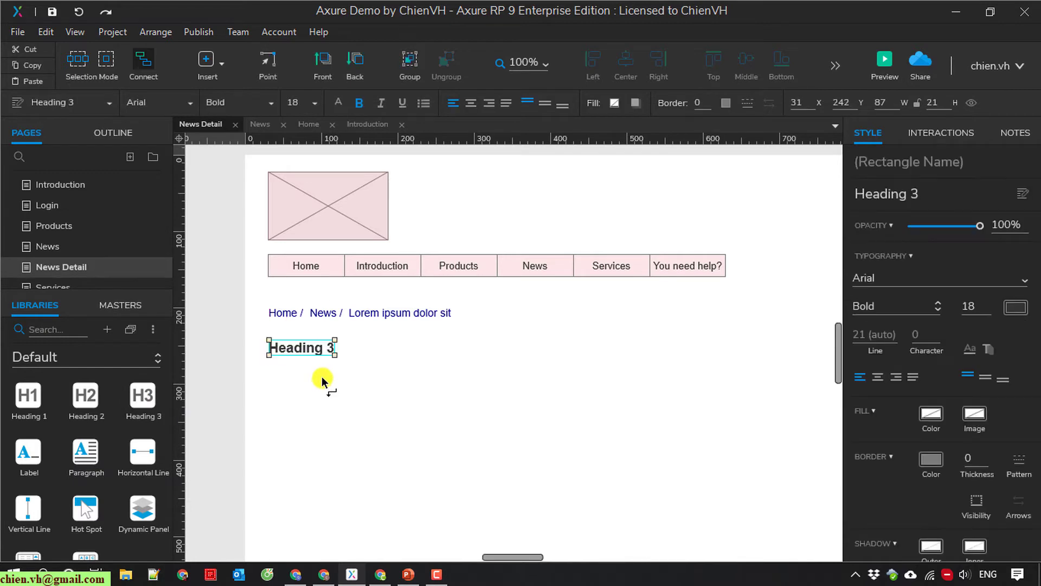
key(ctrl+z)
mouse_move(84, 398)
mouse_down()
mouse_move(283, 358)
mouse_move(266, 343)
mouse_up()
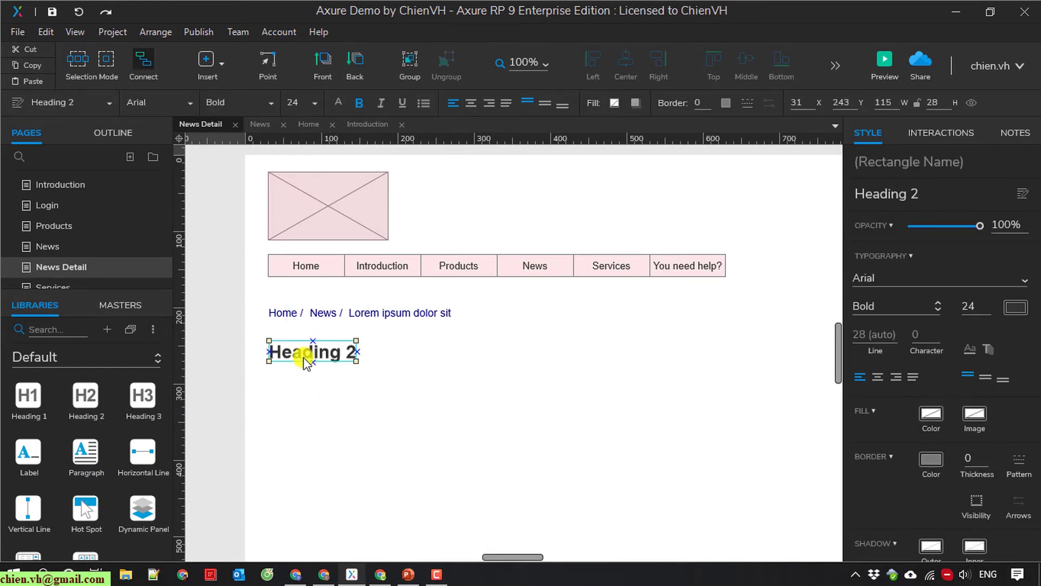
double_click(366, 315)
key(ctrl+c)
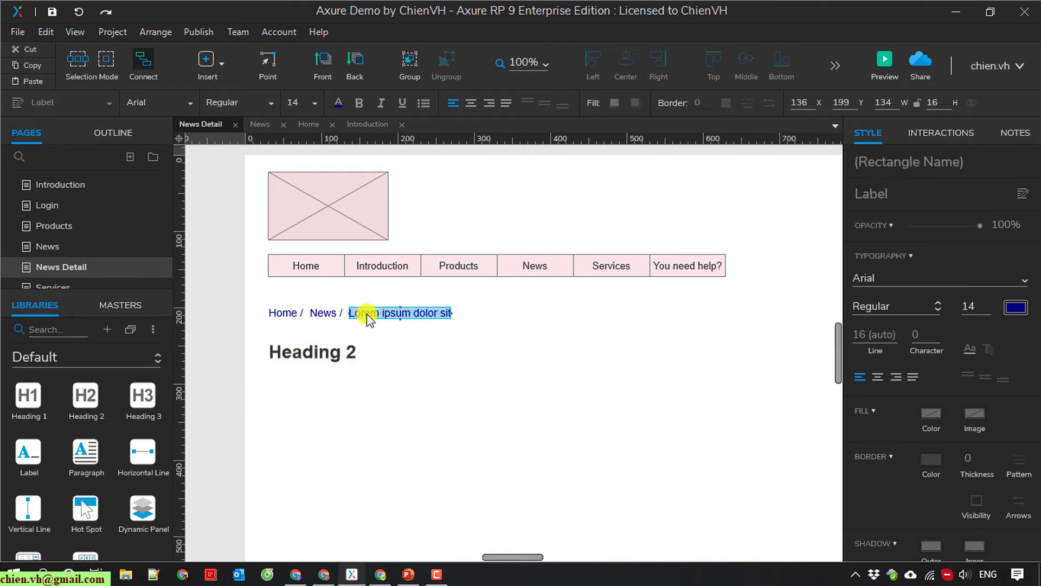
key(super+r)
key(ctrl+v)
key(ctrl+a)
key(Escape)
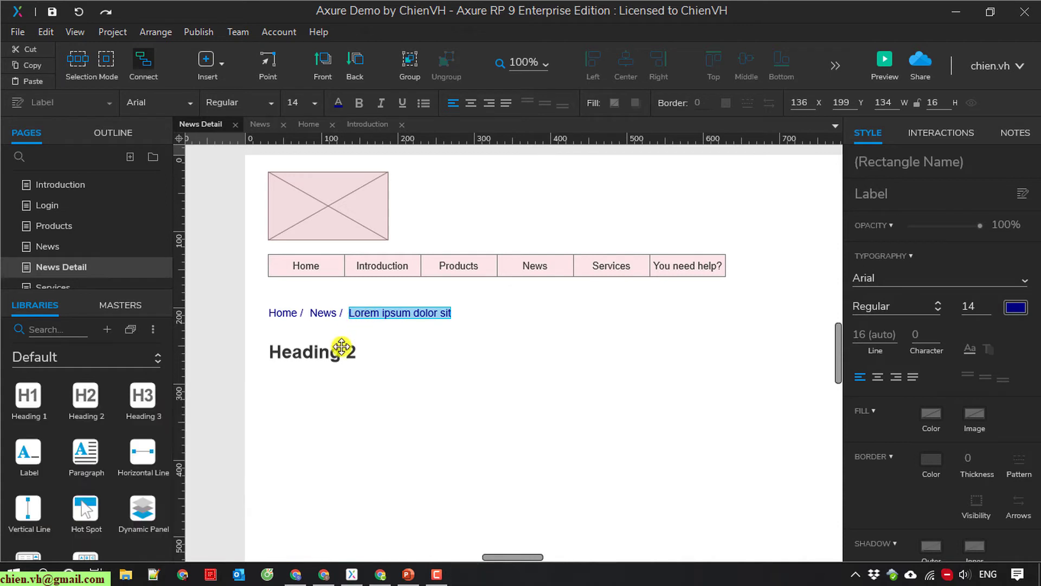
double_click(310, 350)
key(ctrl+v)
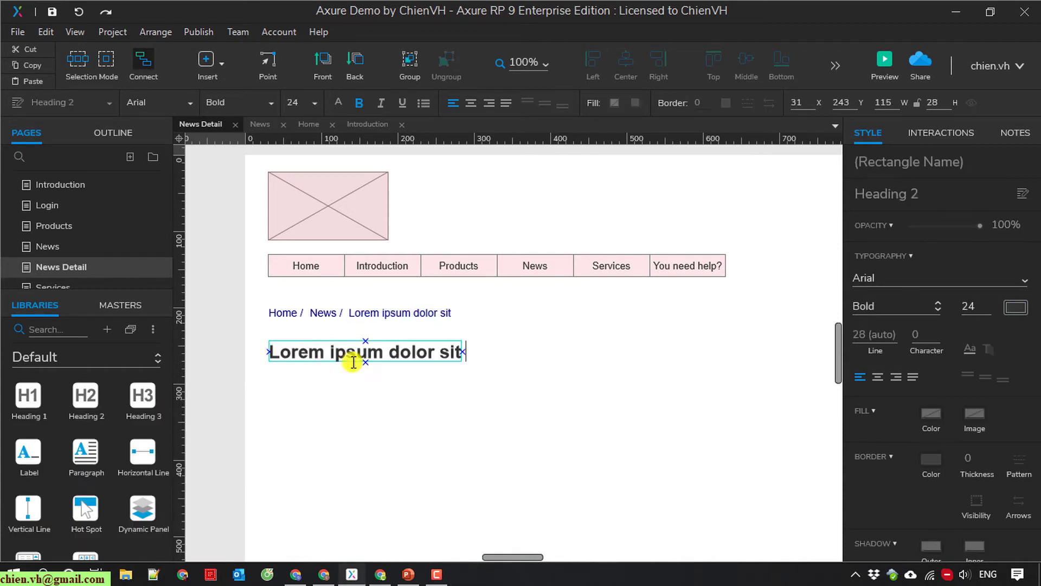
click(403, 394)
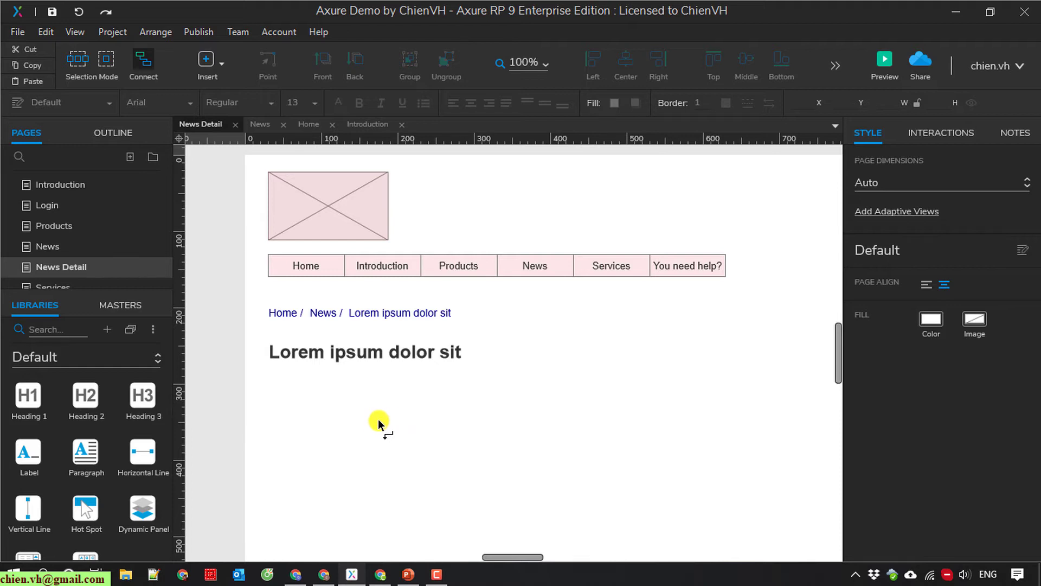
- Add an image placeholder under the title, enlarged to about 599x306
scroll(375, 419, down, 3)
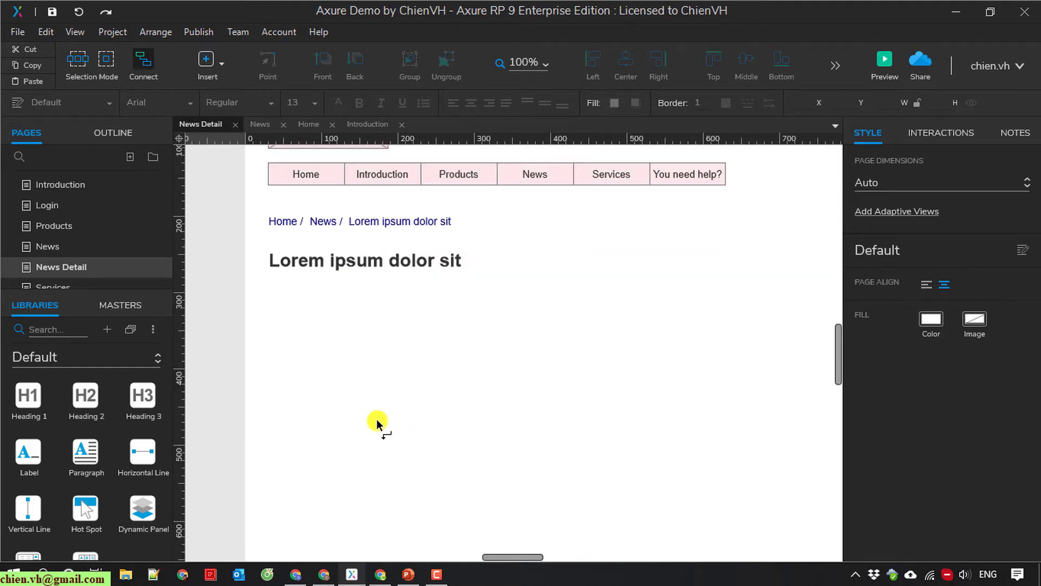
scroll(65, 461, up, 3)
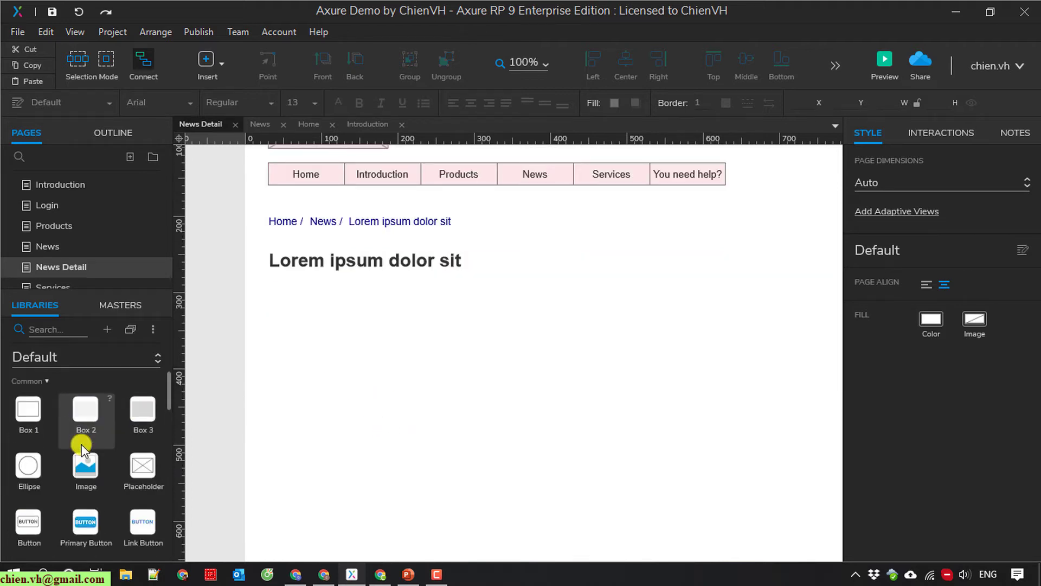
drag(82, 470, 271, 293)
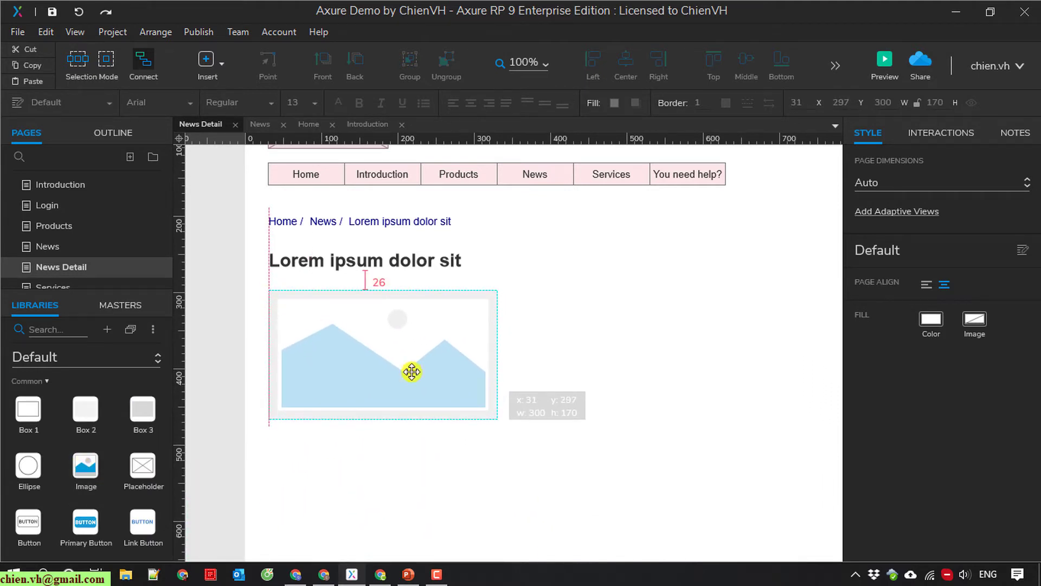
drag(498, 420, 726, 521)
click(787, 430)
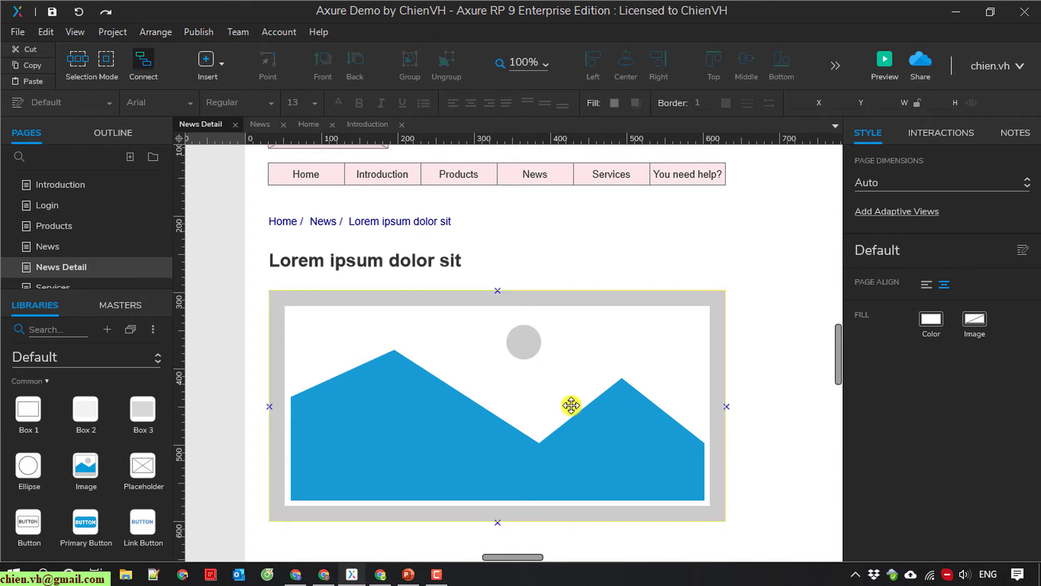
click(525, 399)
scroll(524, 399, down, 3)
click(401, 499)
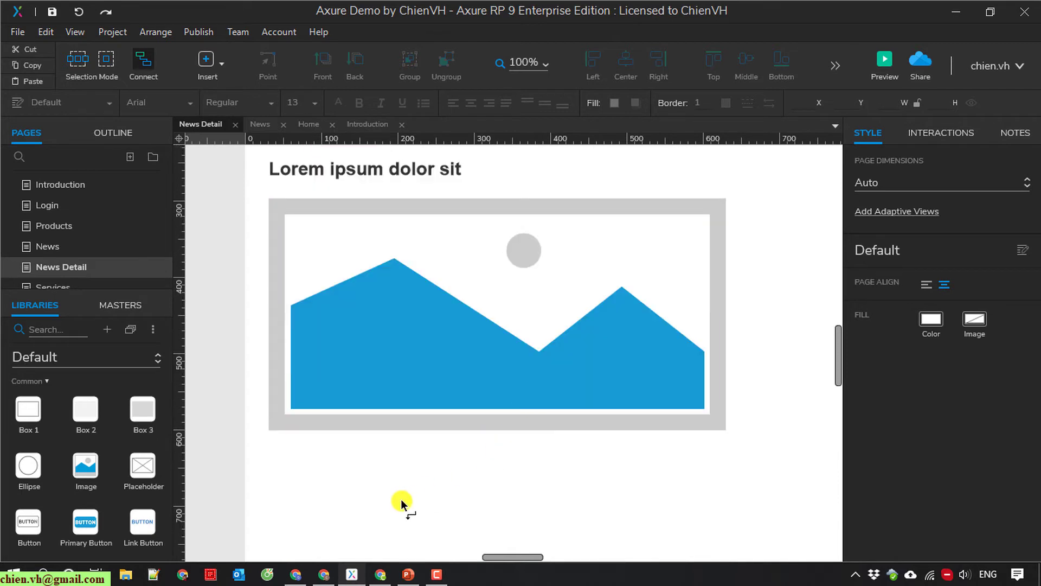
scroll(401, 499, down, 6)
scroll(397, 494, up, 3)
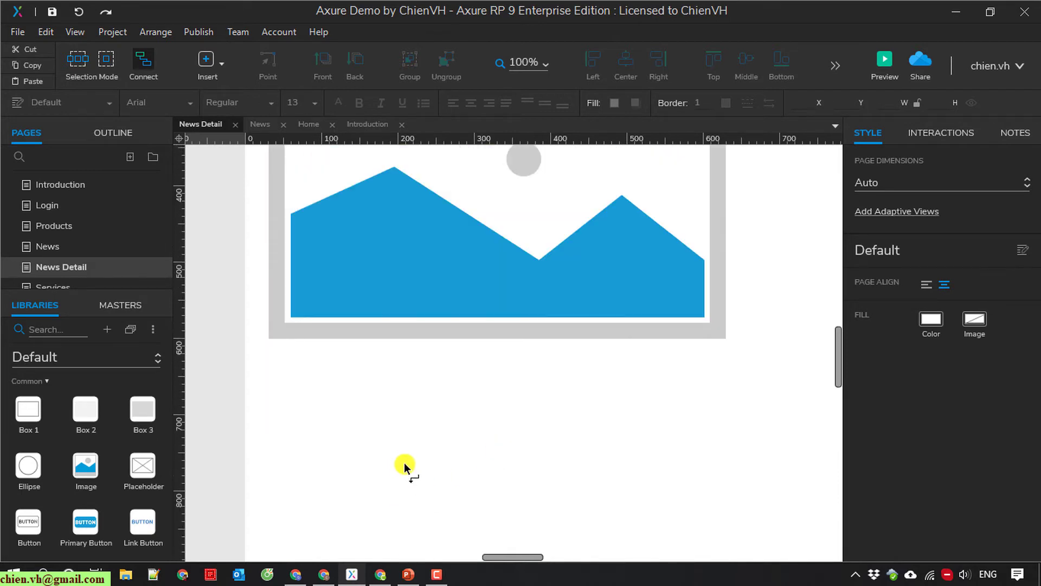
- Add a paragraph below the banner and paste extra copies of its lorem ipsum text
scroll(123, 464, down, 3)
scroll(123, 464, down, 3)
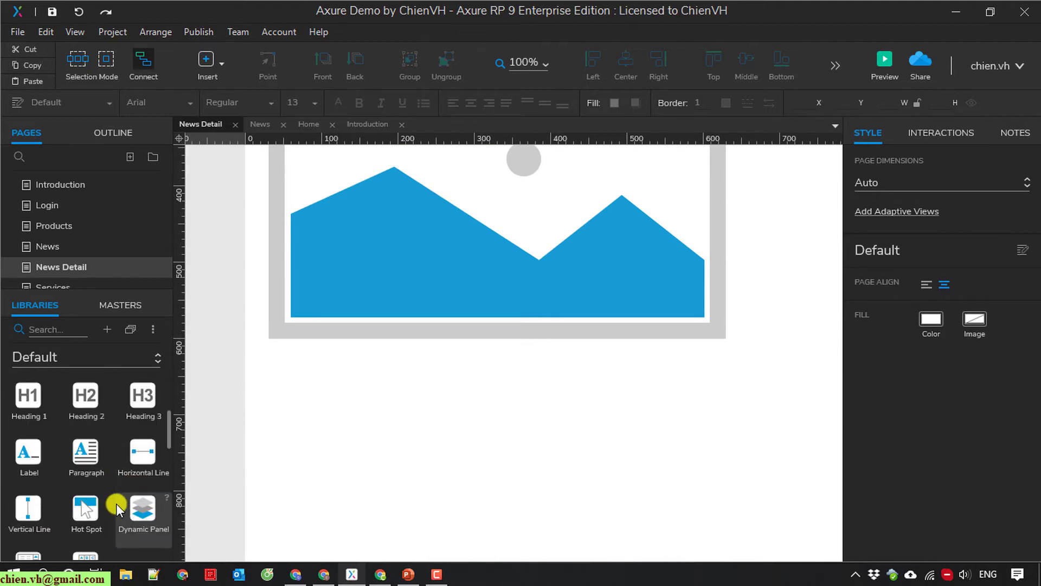
drag(75, 451, 269, 364)
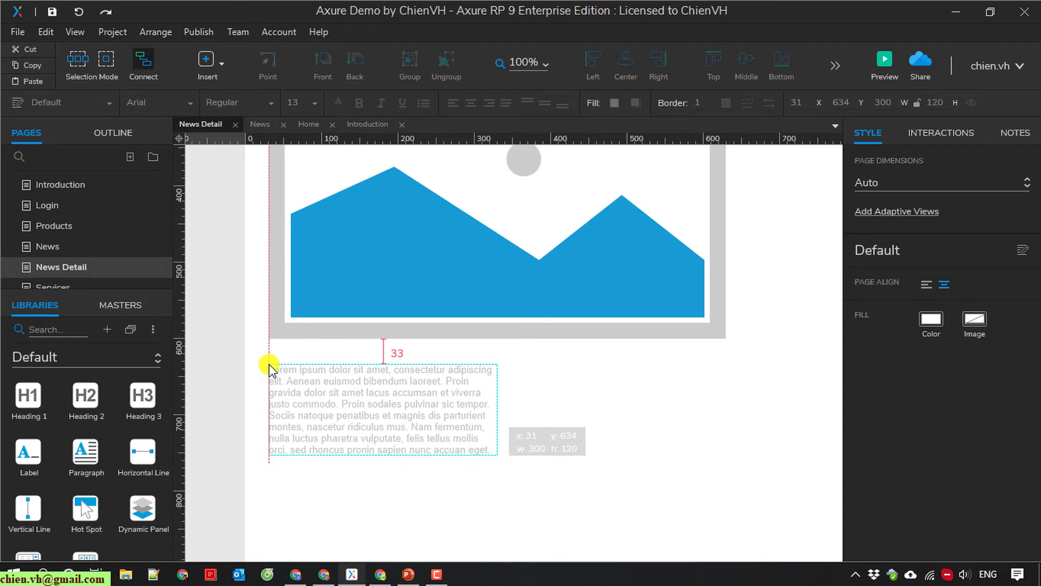
drag(269, 364, 269, 362)
drag(498, 453, 724, 542)
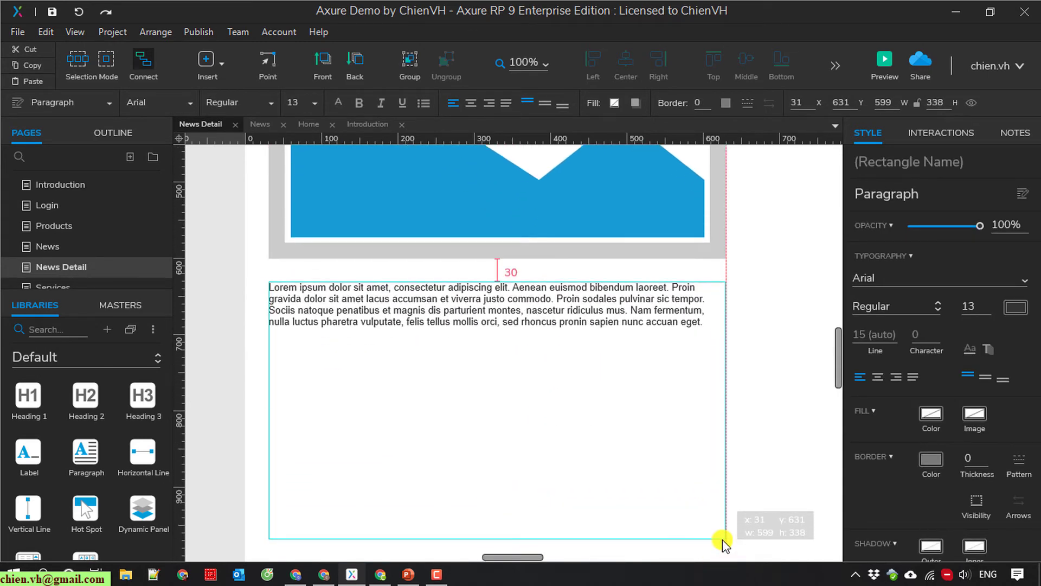
double_click(490, 314)
key(ctrl+c)
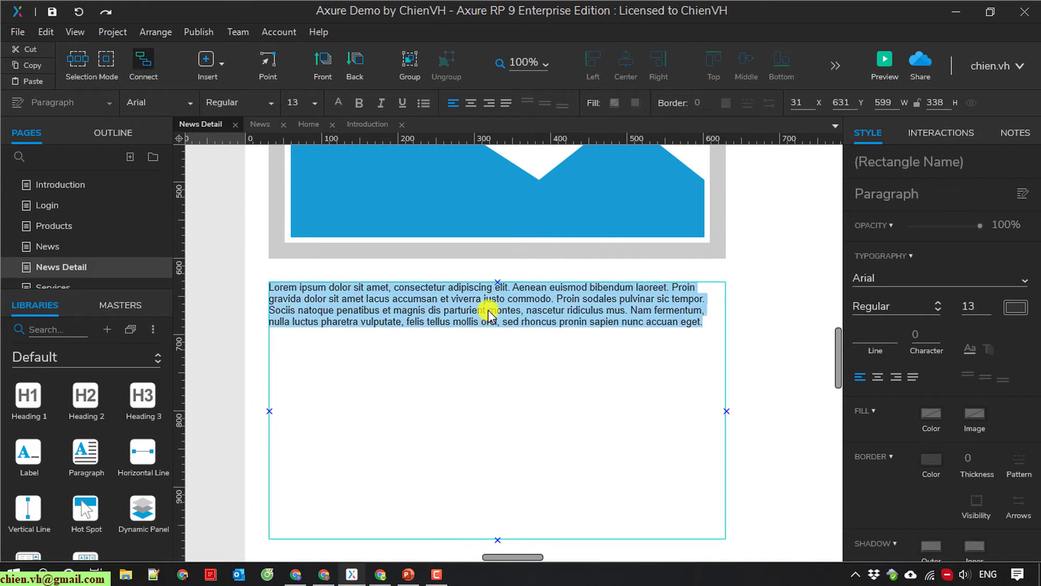
click(708, 323)
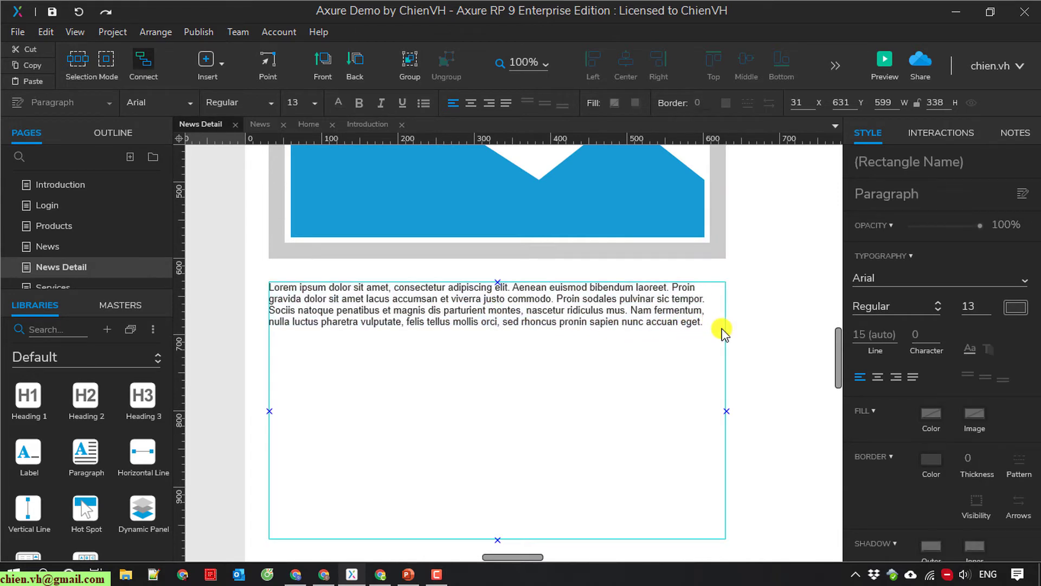
key(ctrl+v)
key(ctrl+v)
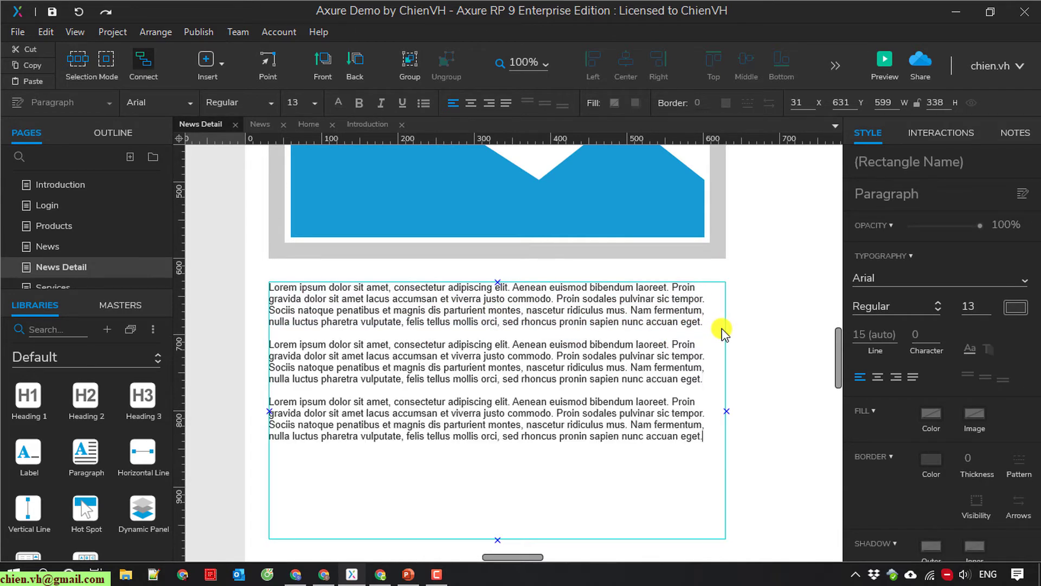
key(ctrl+v)
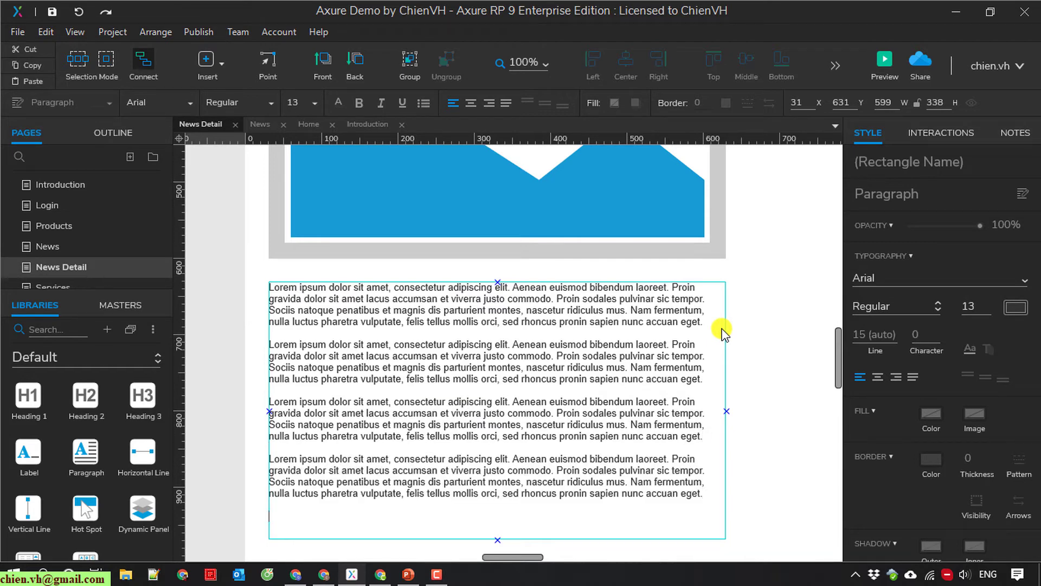
key(ctrl+v)
click(791, 329)
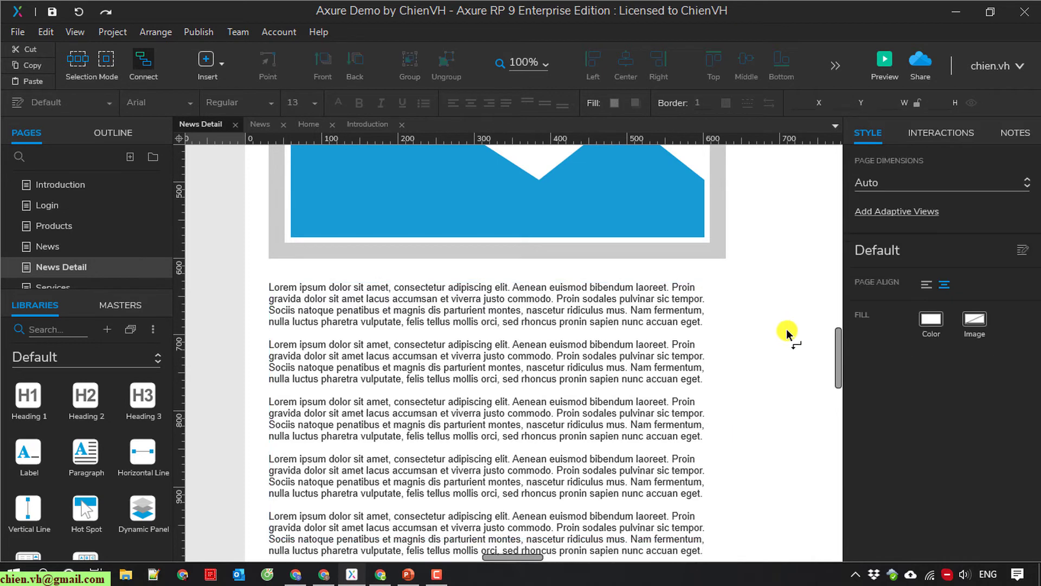
- Enlarge the paragraph box so all five paragraphs fit
scroll(564, 368, down, 3)
click(484, 324)
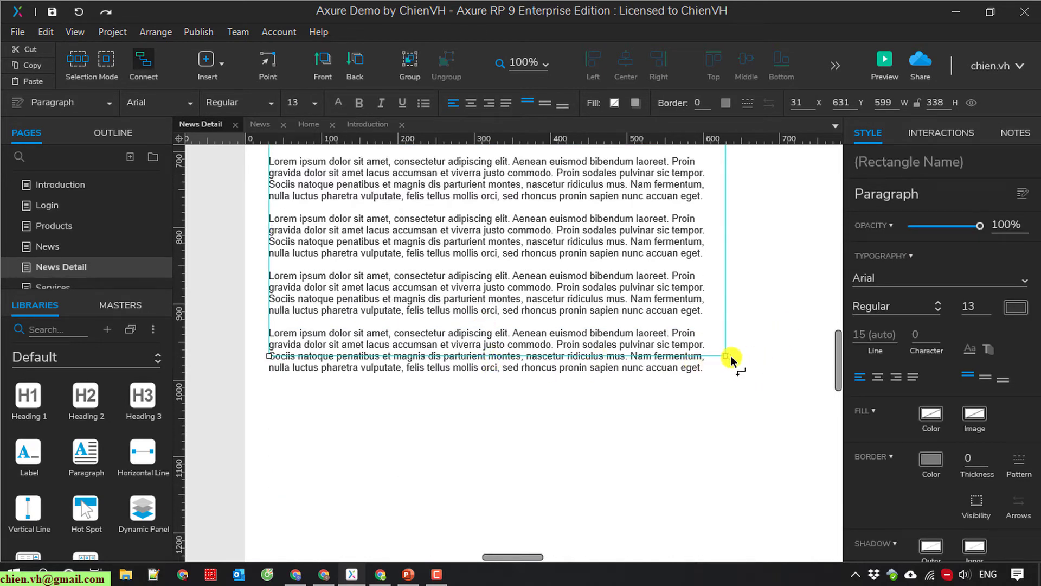
scroll(735, 396, up, 3)
scroll(735, 396, down, 3)
drag(723, 356, 726, 378)
click(763, 398)
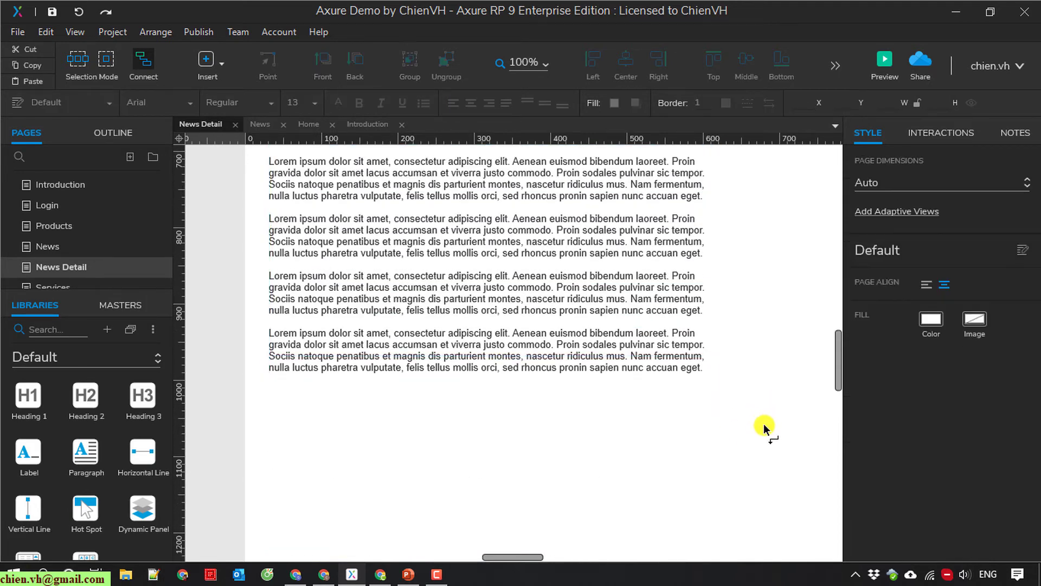
scroll(764, 424, up, 3)
click(378, 320)
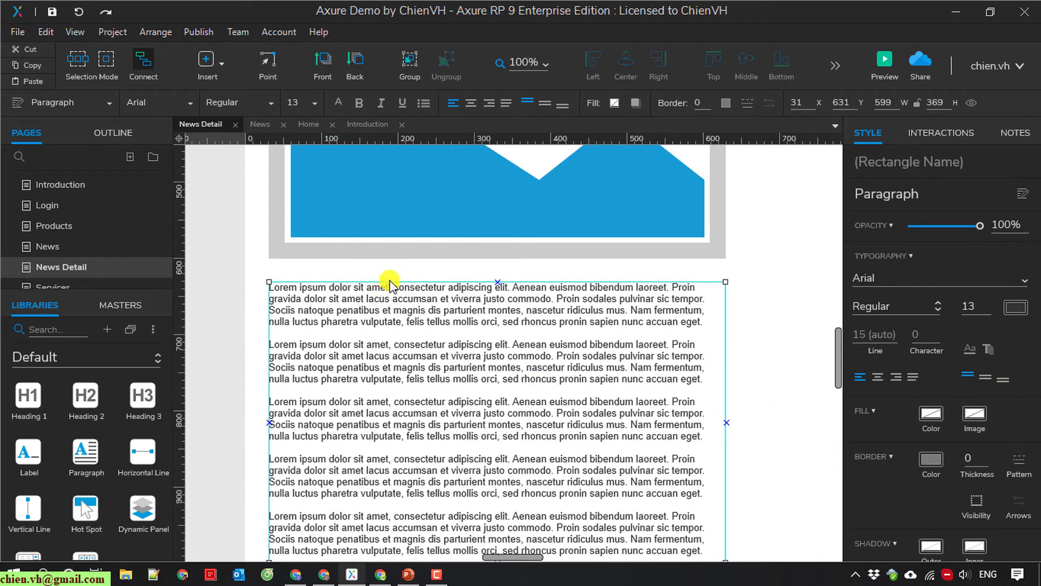
- Move the paragraphs down and insert a Heading 3 '1. Lorem IpSum 01' above them
drag(433, 286, 433, 310)
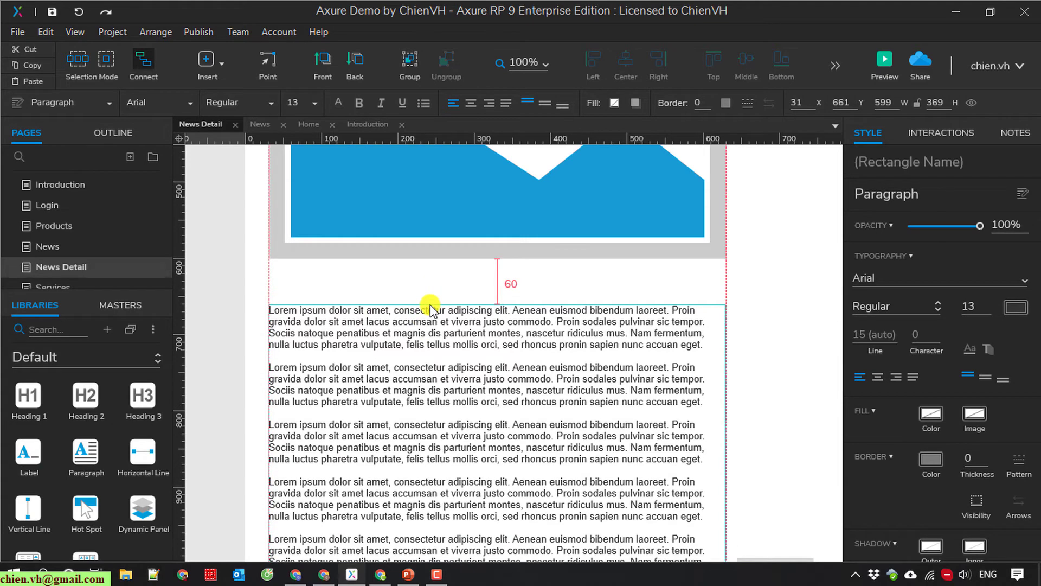
drag(159, 410, 268, 274)
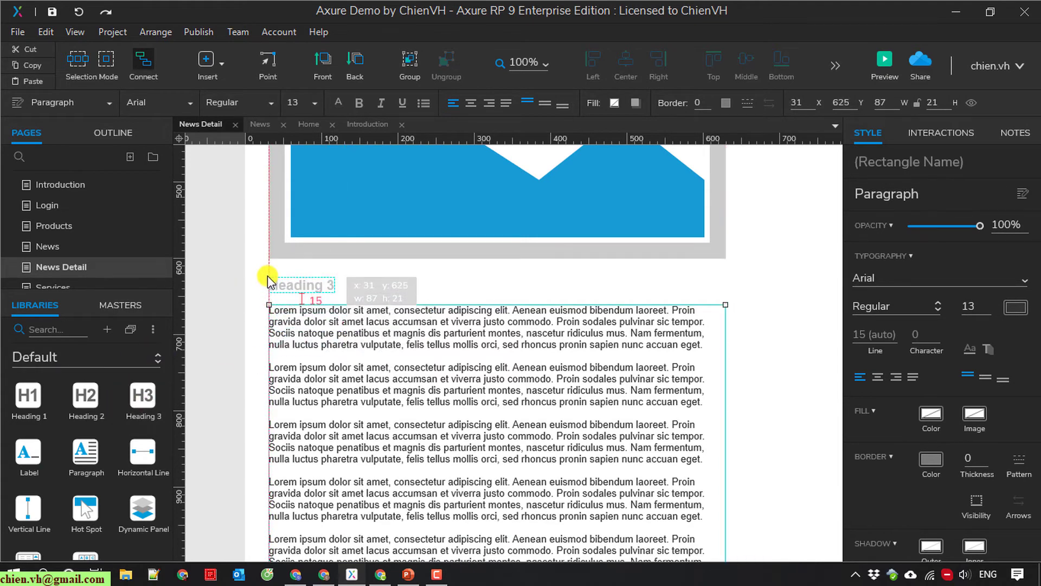
text(1. )
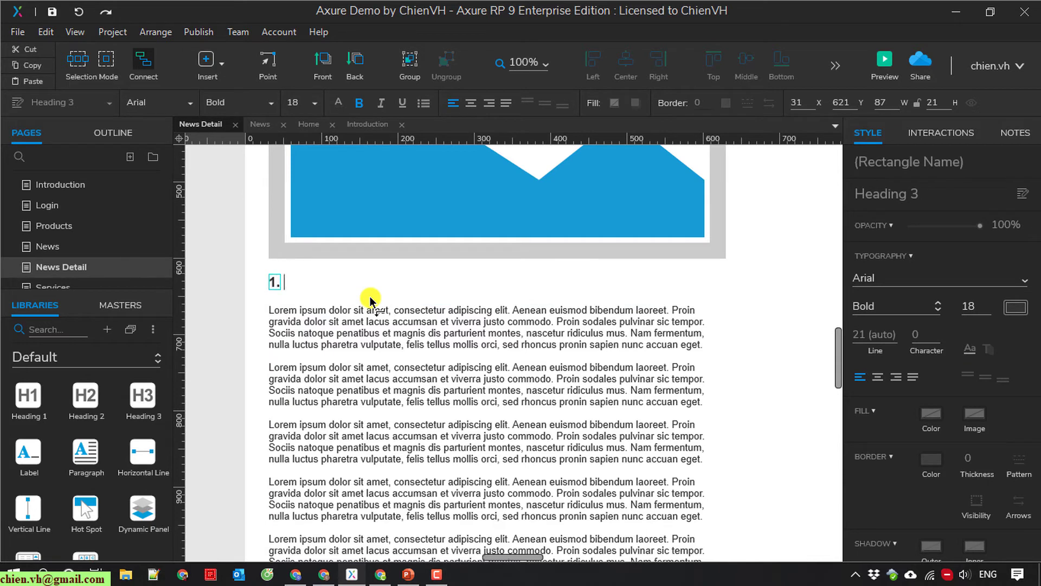
text(Content)
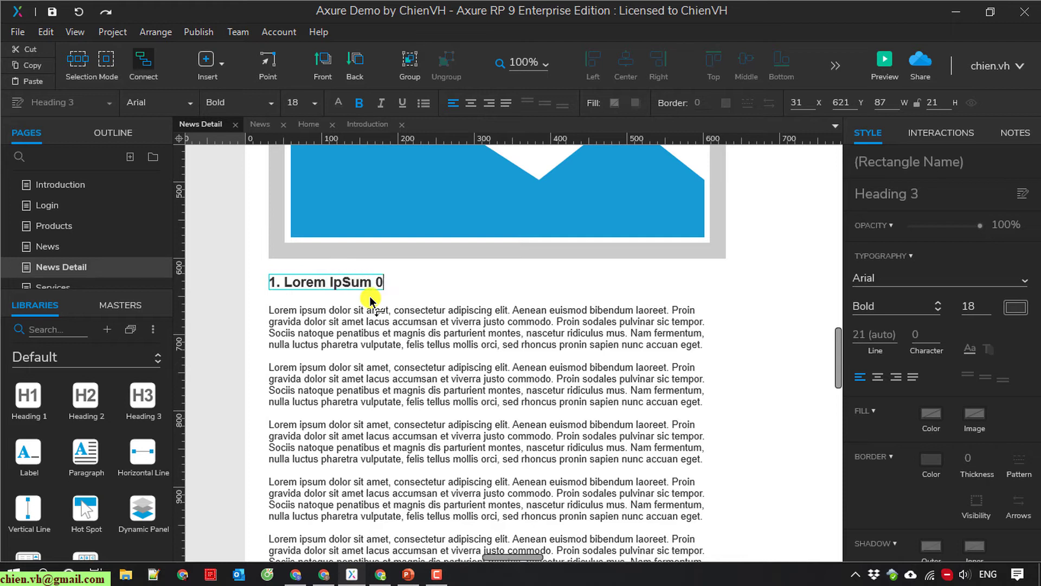
click(751, 350)
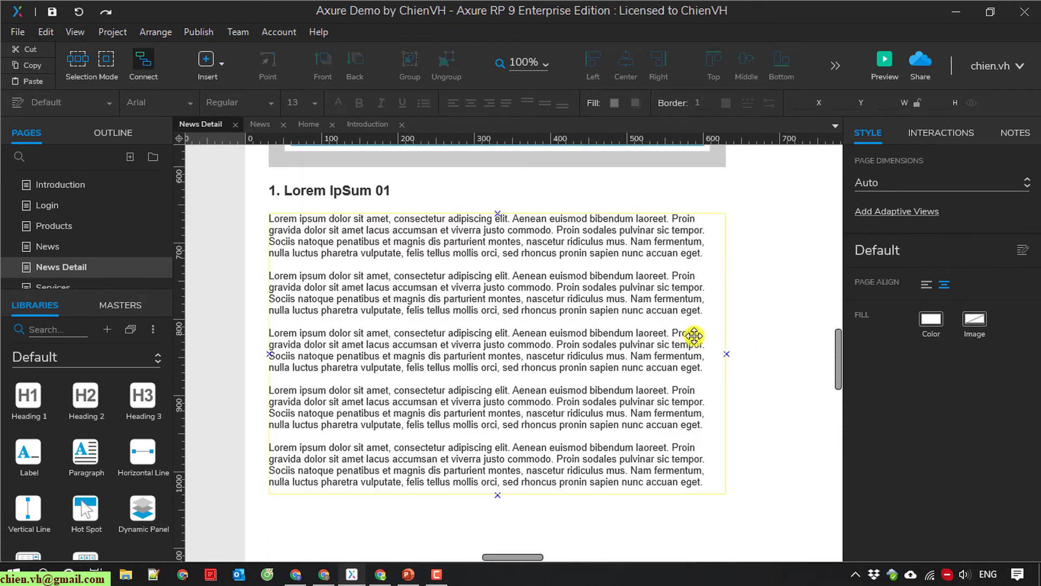
scroll(451, 372, down, 3)
- Copy the section 1 heading and paragraphs below it, renumbering the heading to 2
click(382, 333)
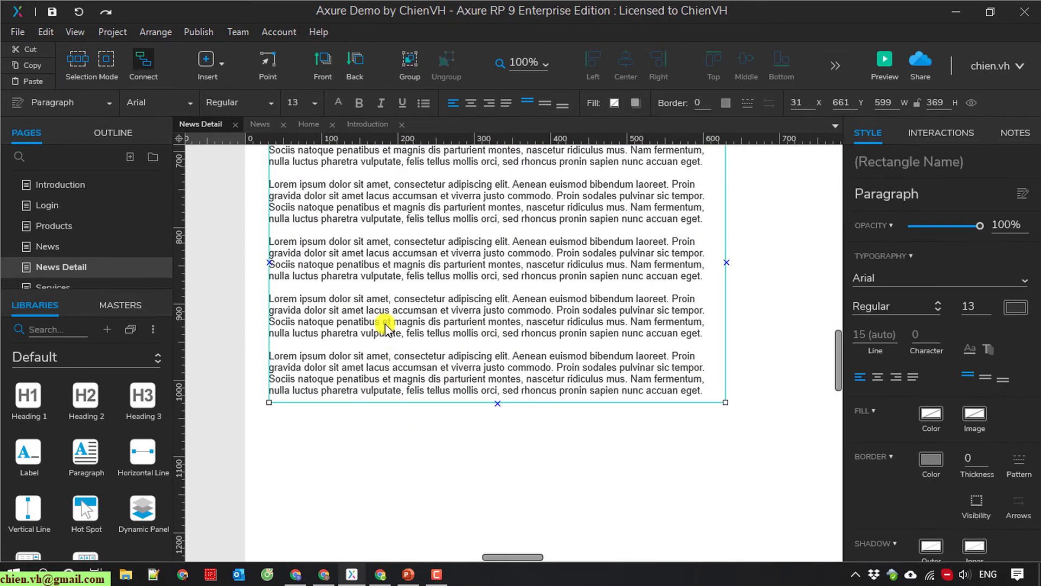
scroll(300, 190, up, 2)
shift+click(300, 190)
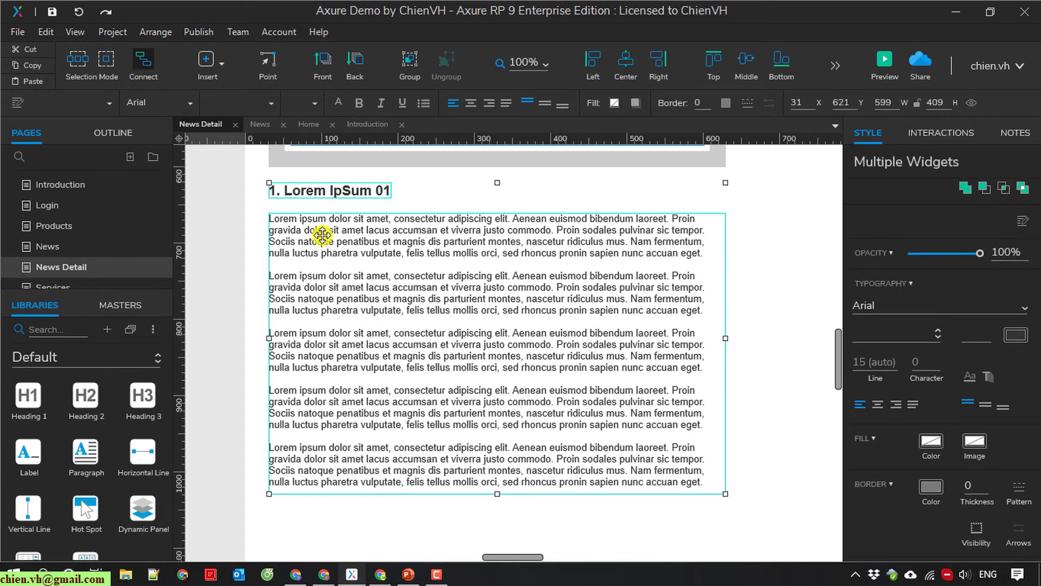
scroll(309, 415, down, 3)
click(310, 415)
key(ctrl+v)
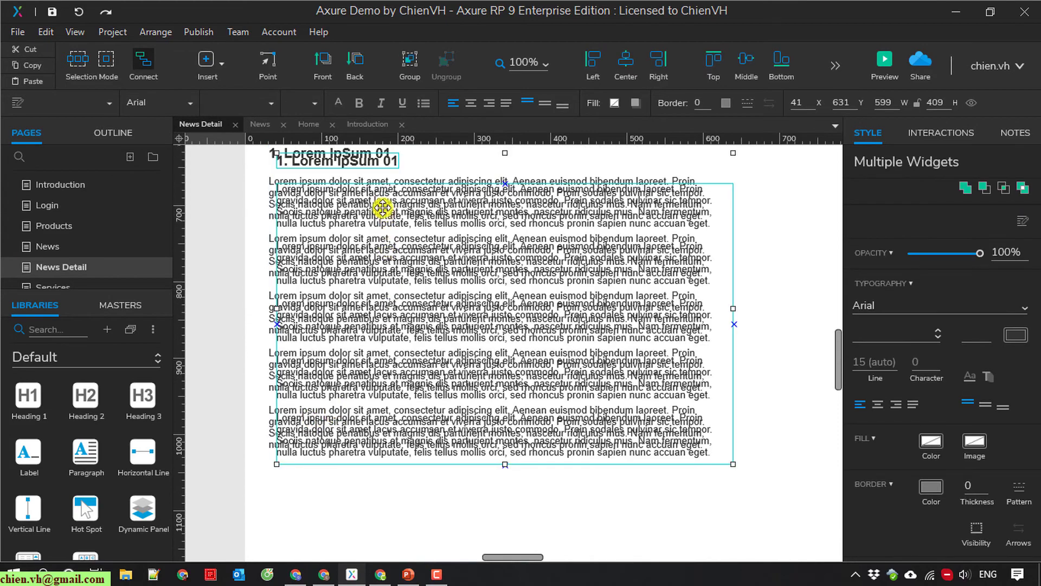
drag(369, 160, 365, 484)
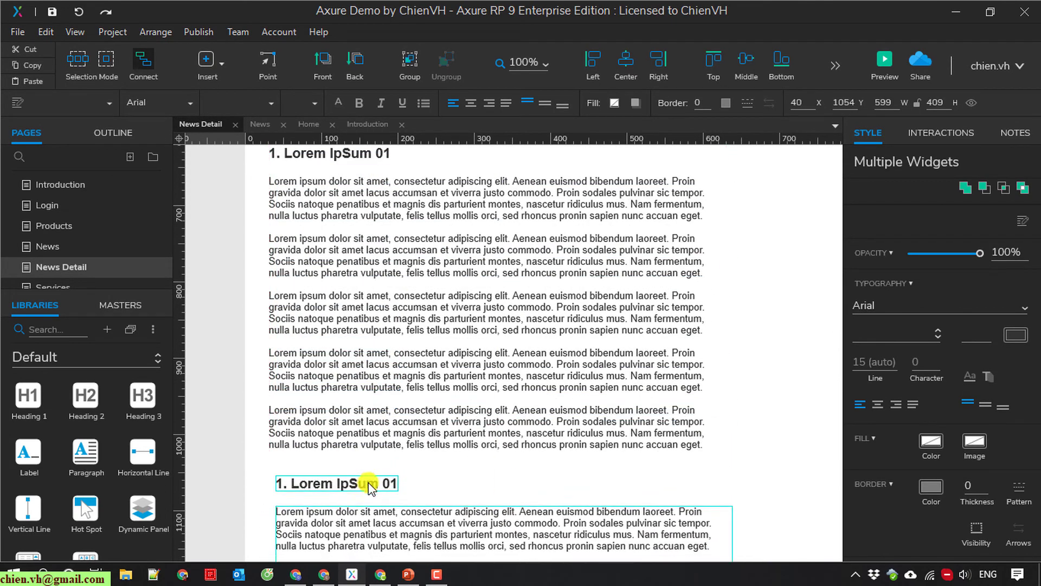
double_click(279, 481)
click(278, 482)
text(2)
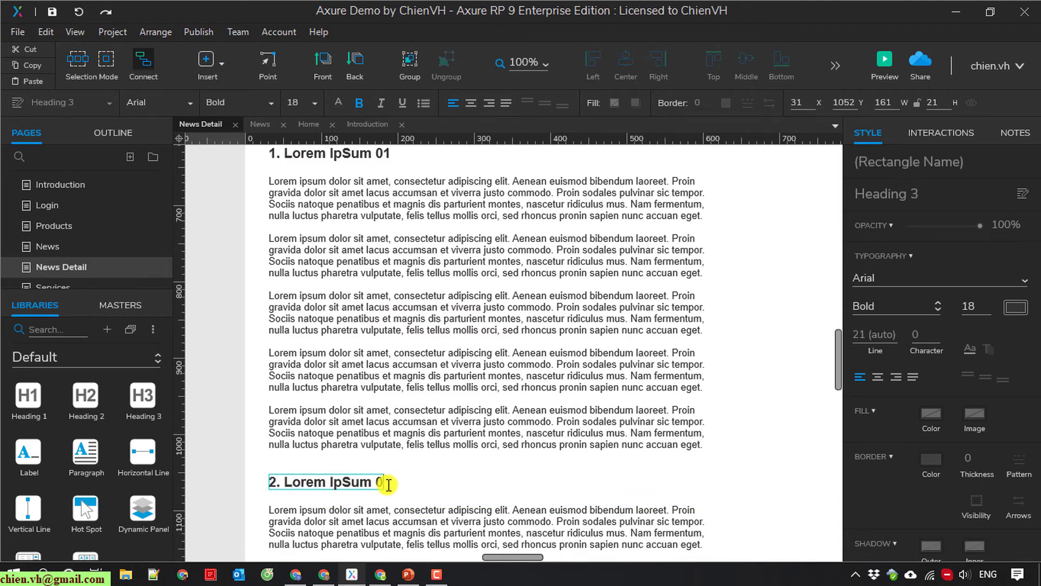
click(780, 448)
- Delete the copy's last two paragraphs and shrink its text box to fit
scroll(771, 442, up, 5)
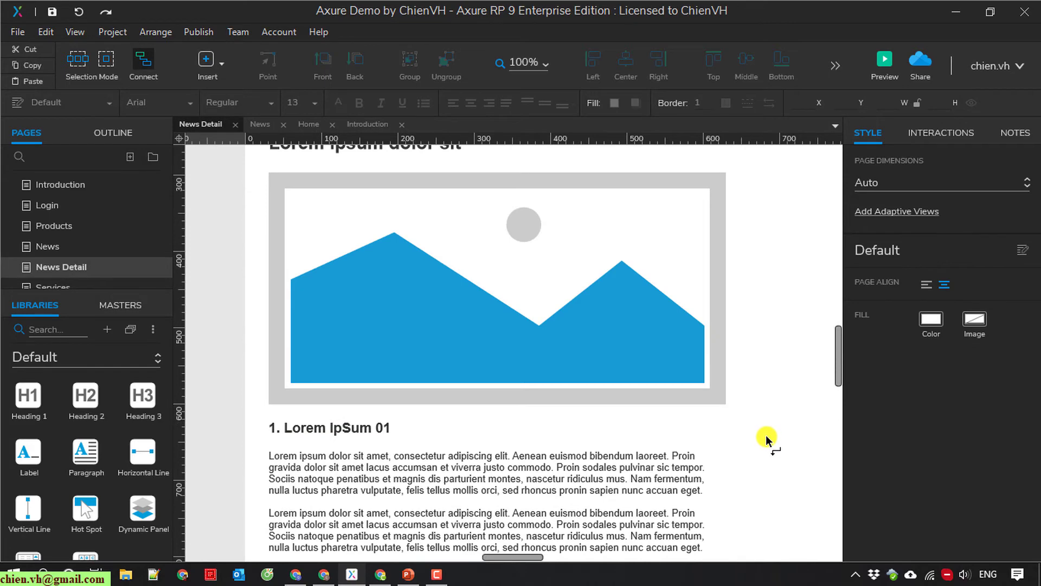
scroll(767, 440, down, 5)
scroll(766, 439, down, 3)
scroll(767, 439, down, 3)
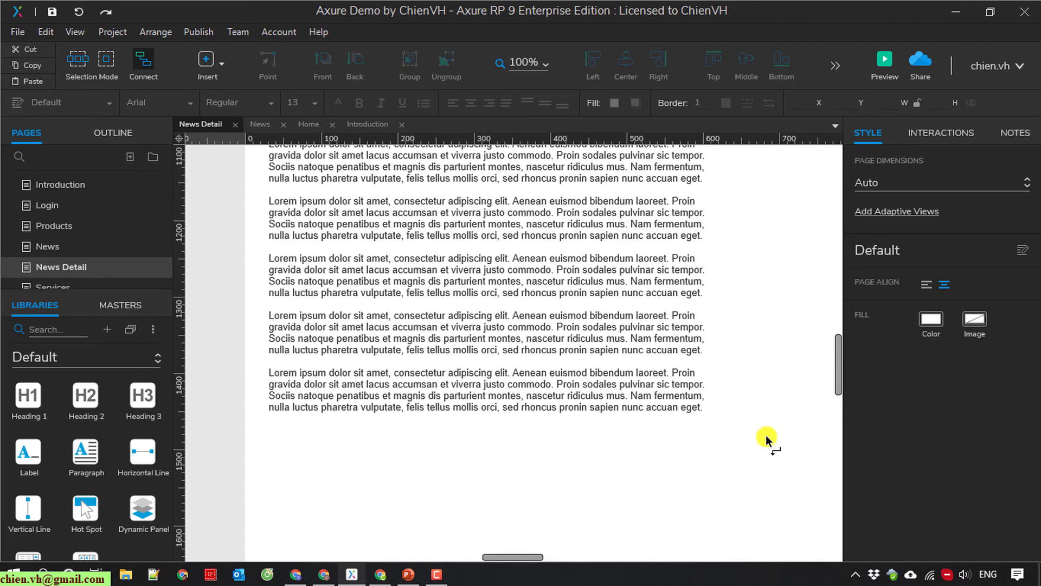
click(559, 402)
double_click(488, 379)
click(279, 376)
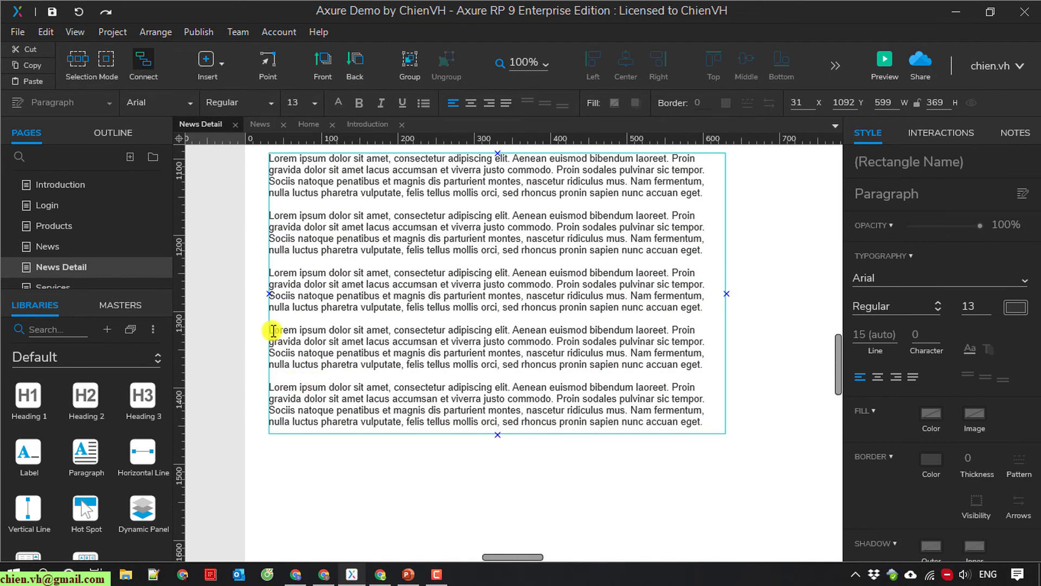
mouse_move(270, 329)
mouse_down()
mouse_move(725, 409)
mouse_move(735, 421)
mouse_up()
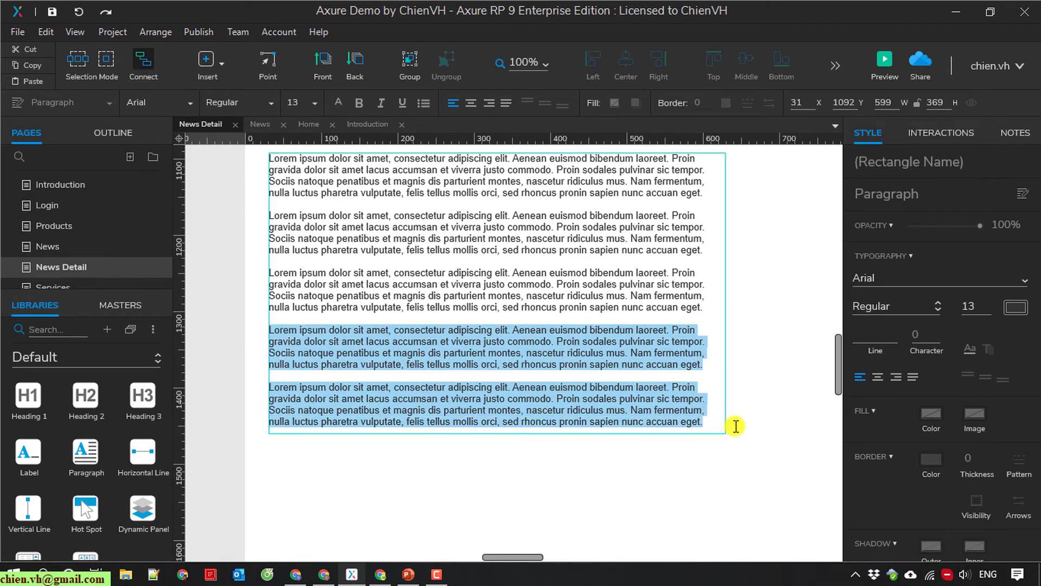
key(Delete)
key(Escape)
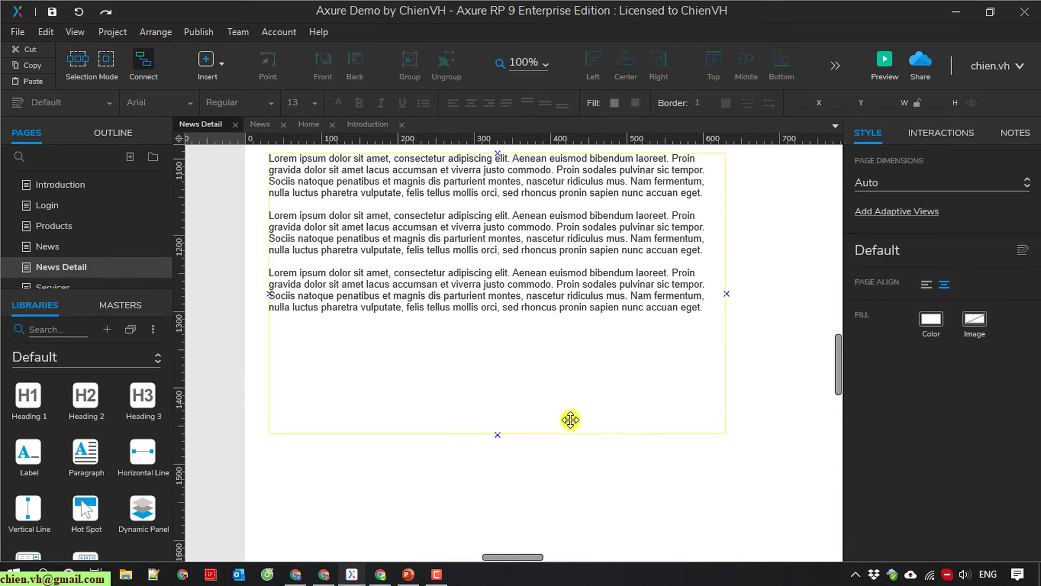
click(652, 488)
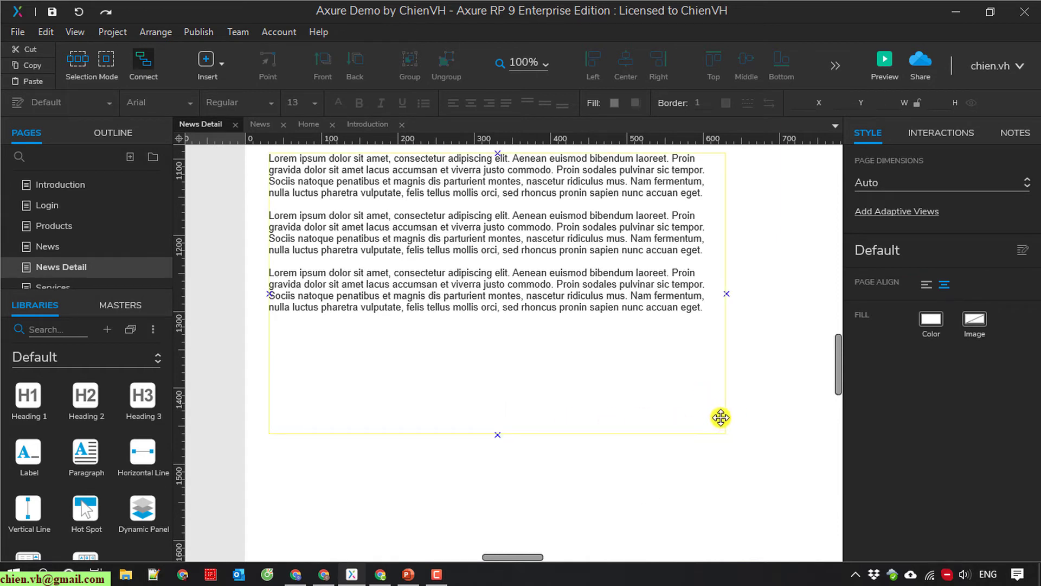
click(722, 418)
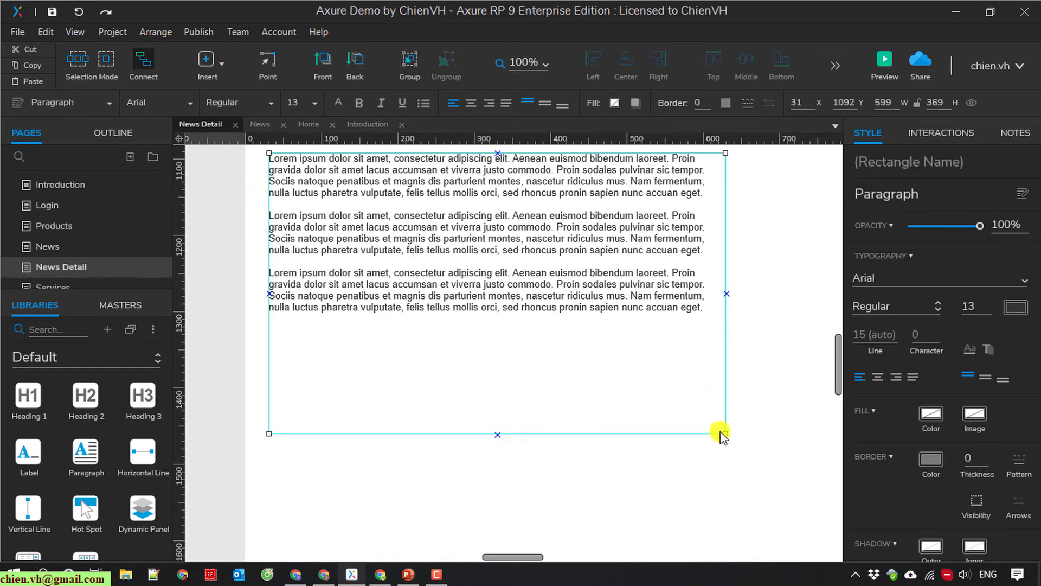
drag(725, 433, 722, 327)
click(692, 412)
scroll(535, 396, up, 2)
scroll(530, 414, up, 1)
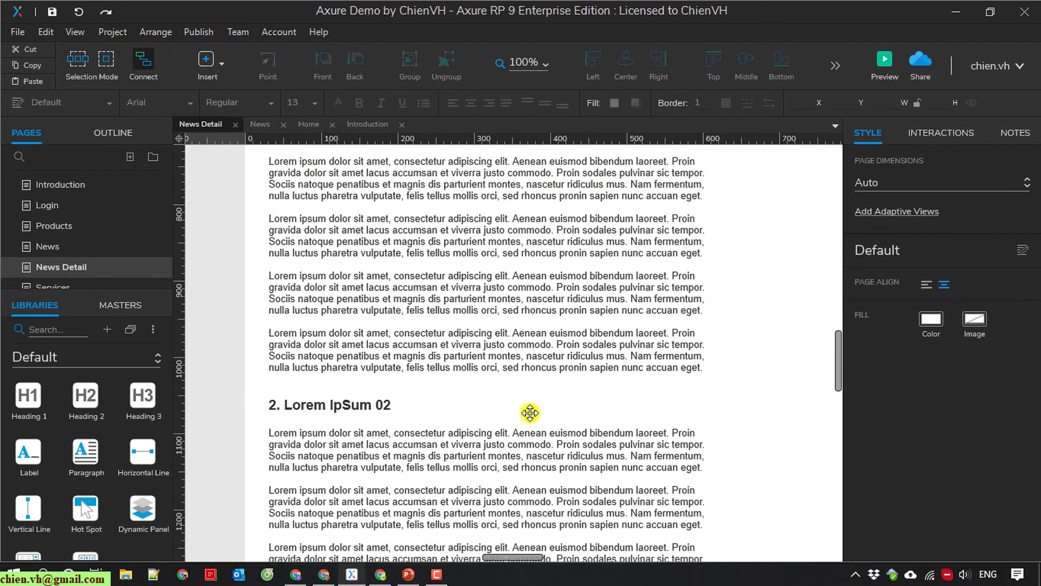
scroll(418, 390, down, 1)
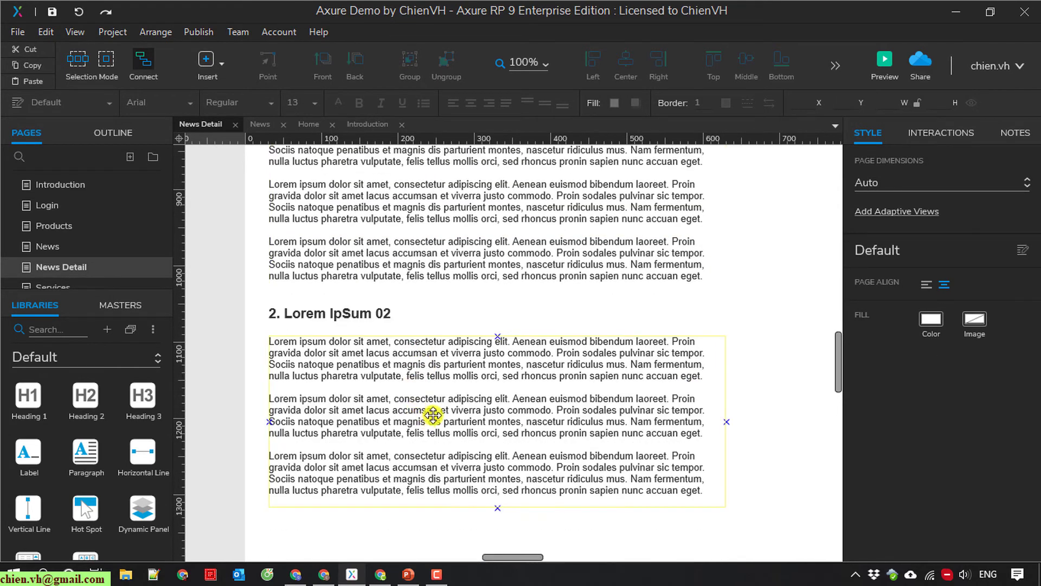
click(415, 380)
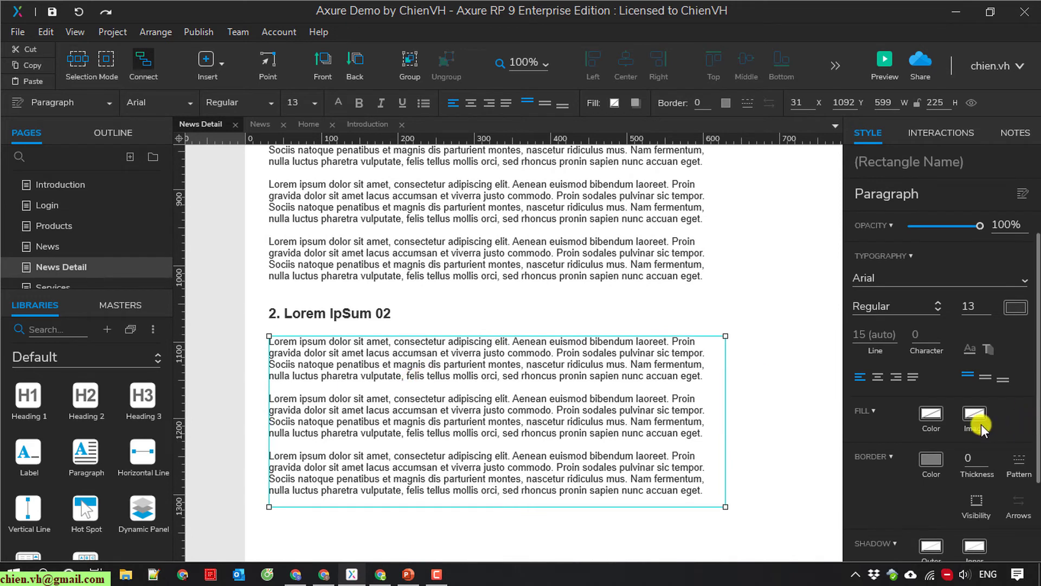
- Set section 2's paragraph line spacing to 20 and enlarge its box to fit
scroll(971, 426, down, 2)
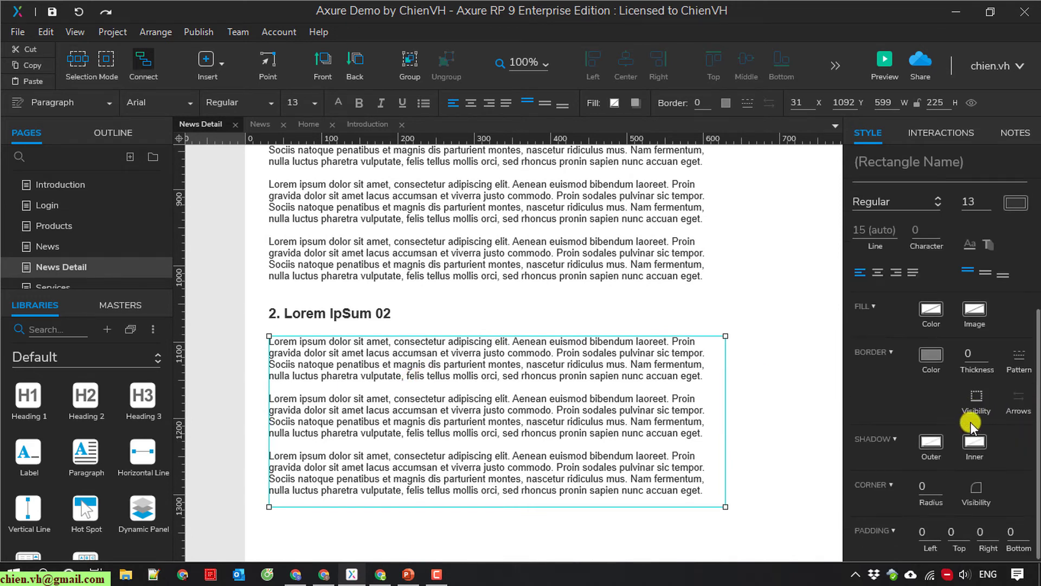
double_click(599, 344)
scroll(955, 392, up, 4)
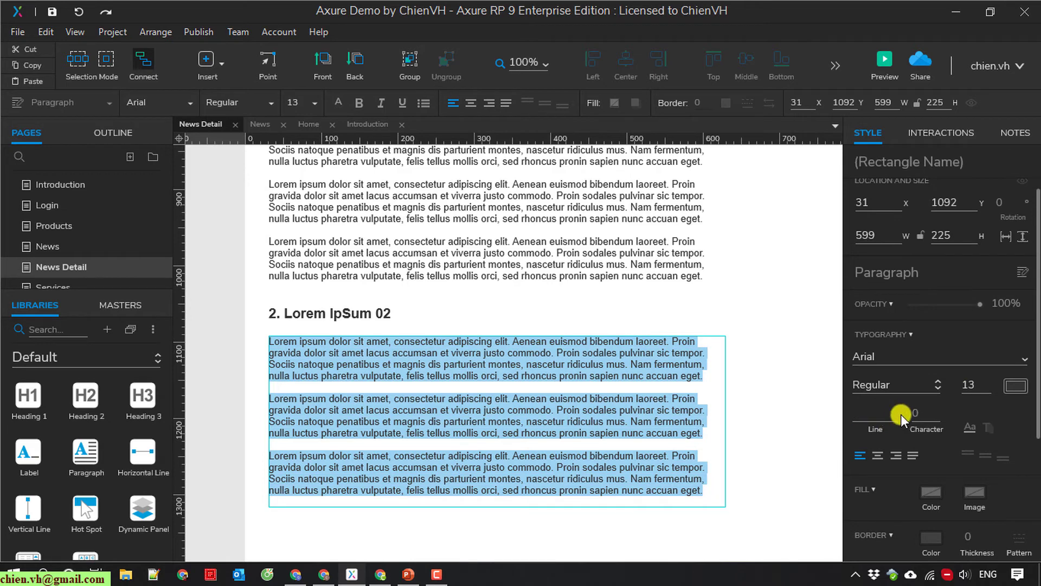
key(Up)
key(Up)
key(Up)
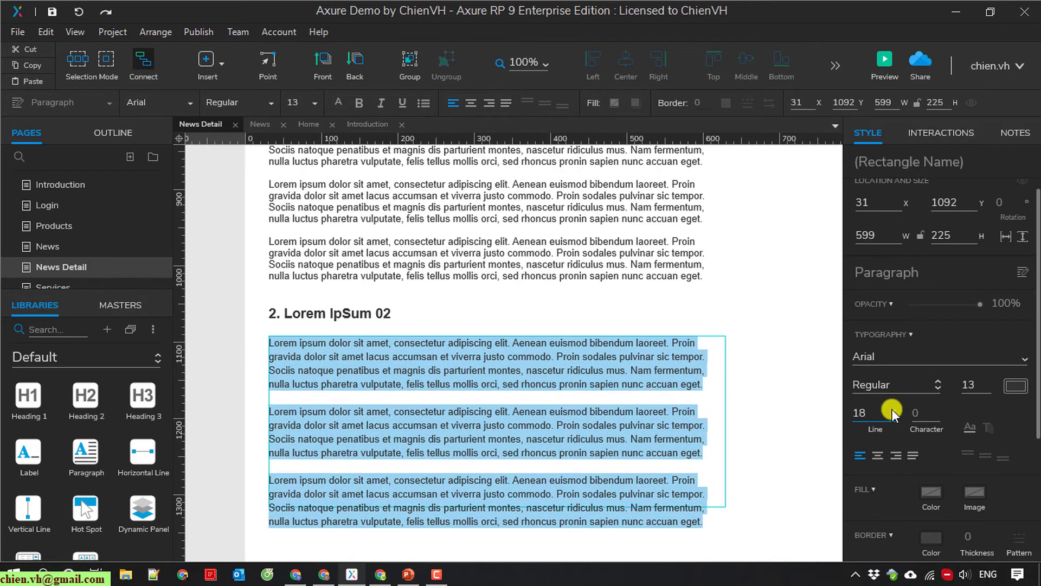
key(Up)
key(Up)
click(761, 402)
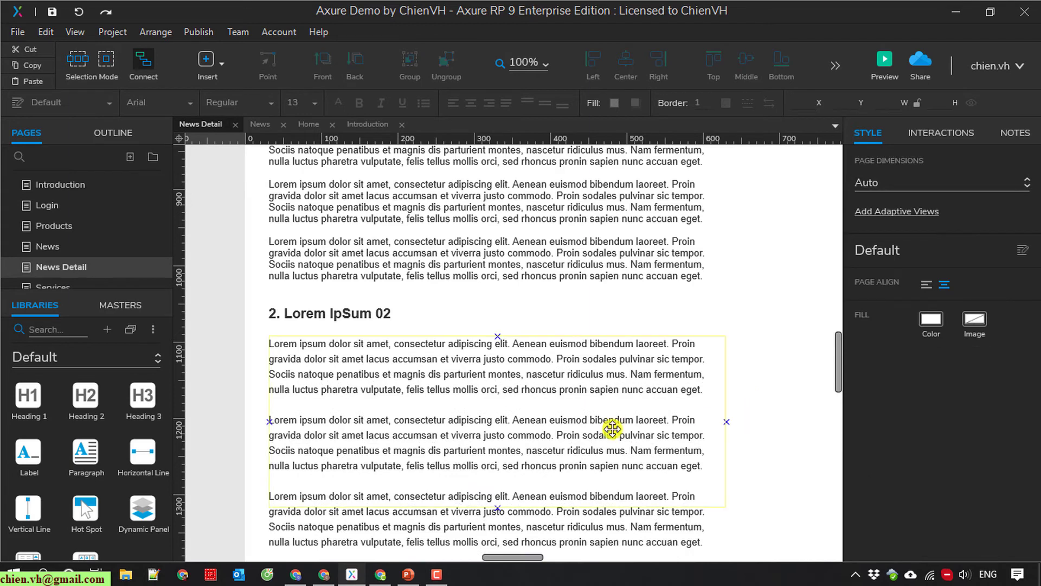
scroll(611, 365, down, 3)
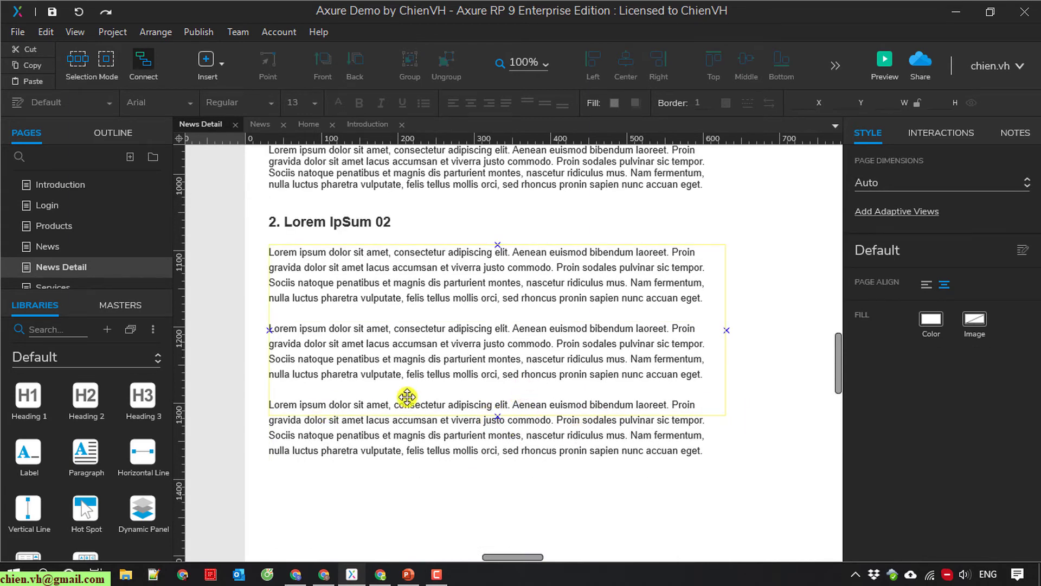
click(703, 414)
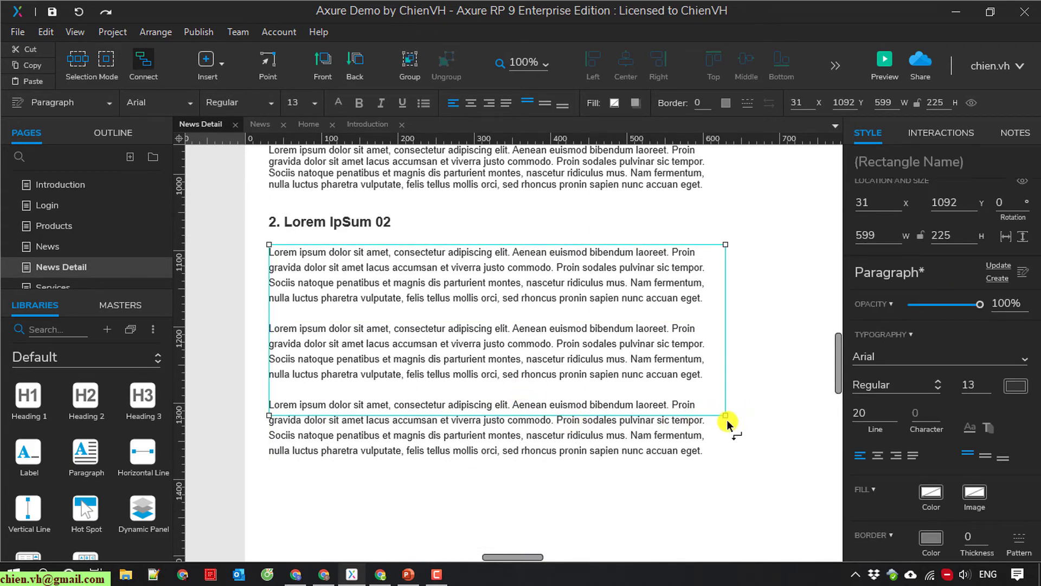
drag(726, 415, 732, 465)
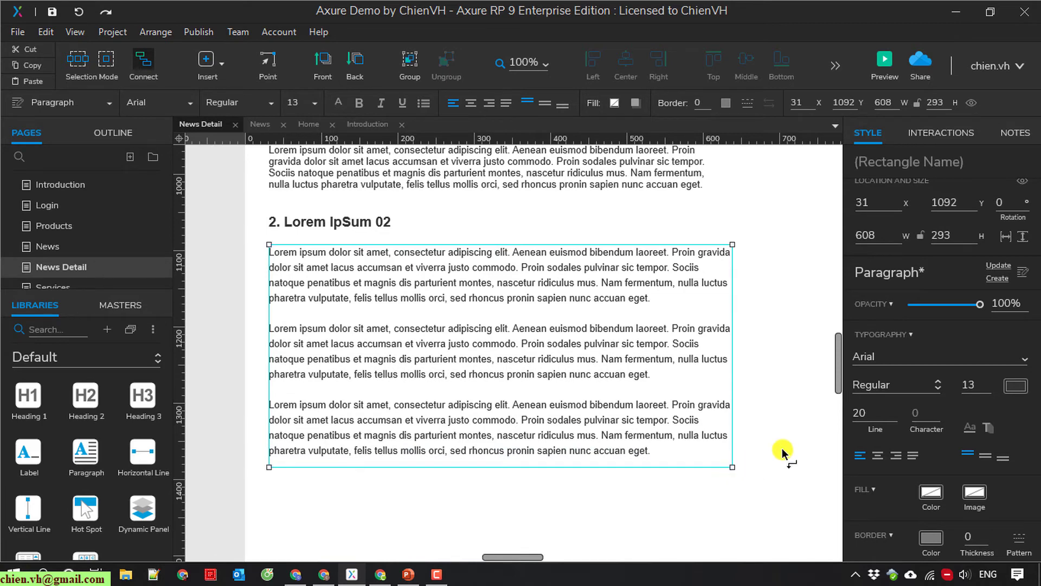
click(787, 418)
- Move the section 2 heading and paragraph further down the page
scroll(779, 421, up, 3)
scroll(779, 421, down, 3)
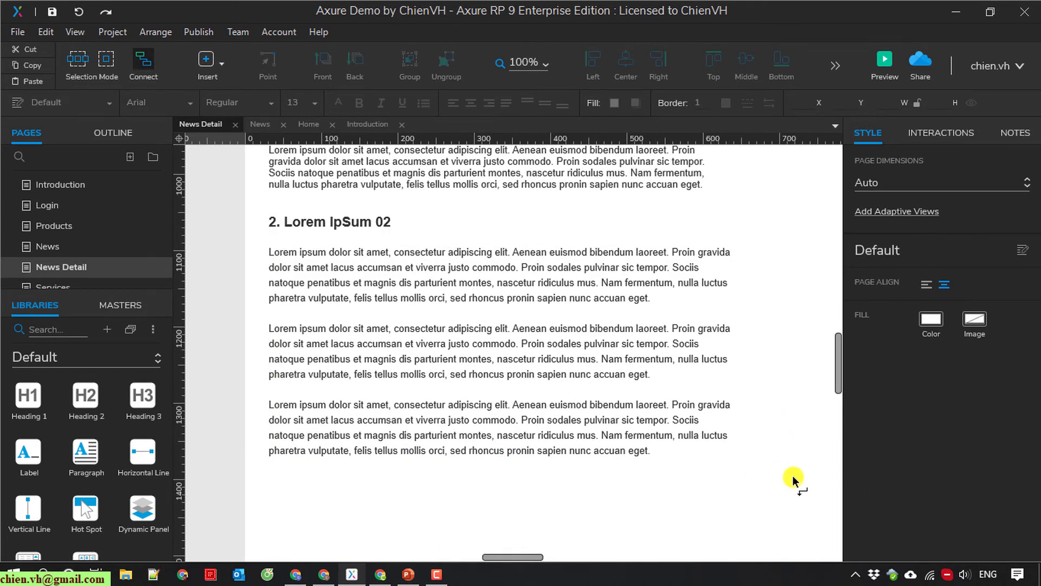
click(325, 224)
click(310, 220)
shift+click(328, 263)
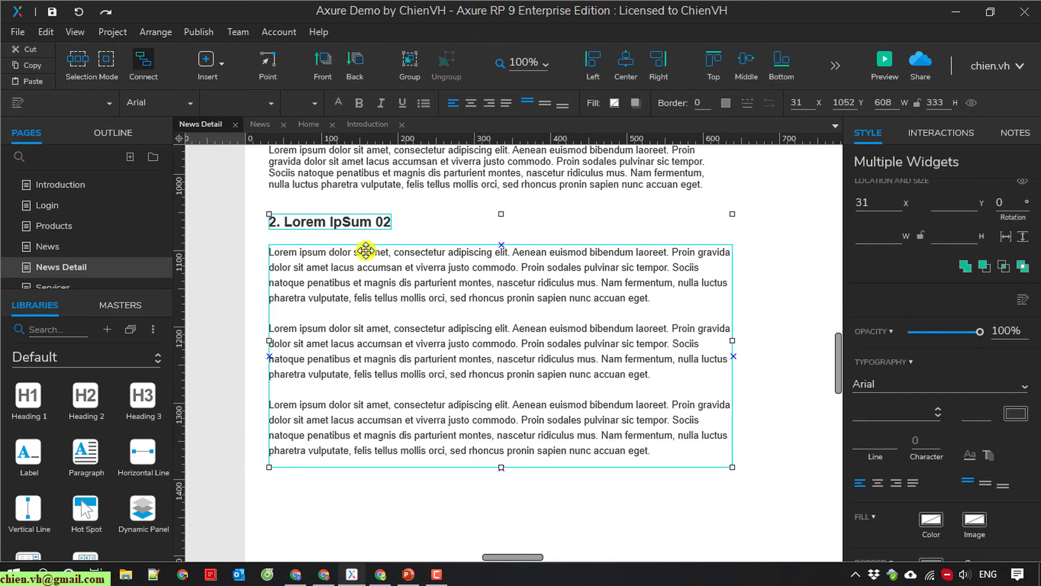
drag(367, 248, 372, 344)
- Set the section 1 paragraph's line spacing to 20
scroll(400, 302, up, 10)
click(407, 303)
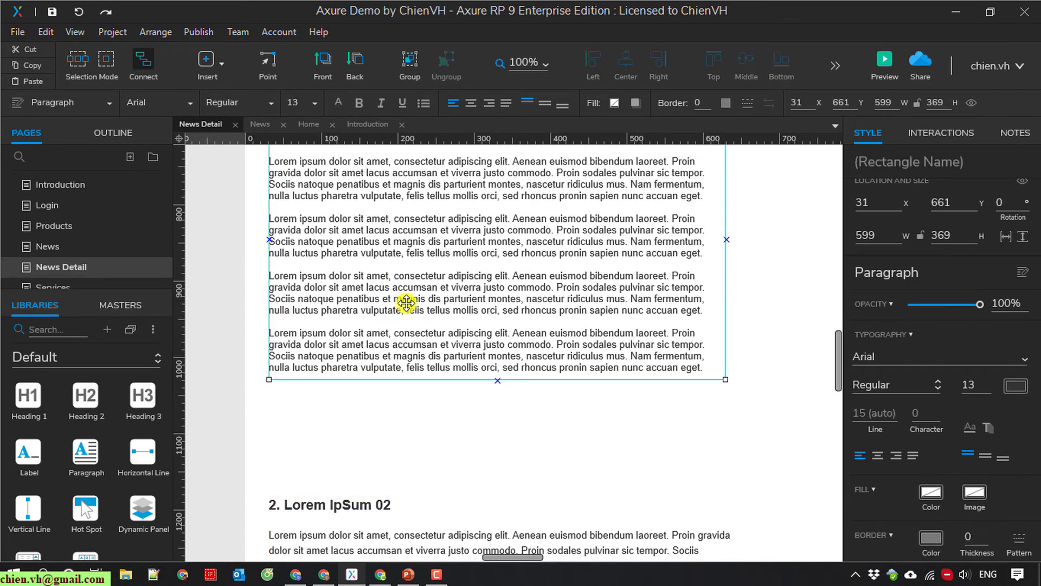
scroll(407, 302, up, 3)
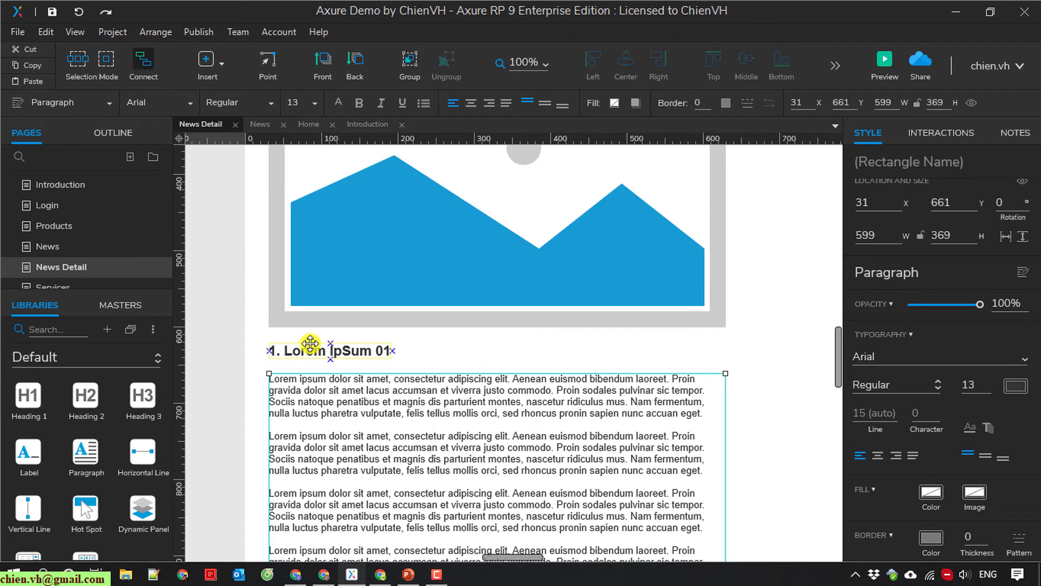
shift+click(336, 350)
scroll(903, 415, down, 3)
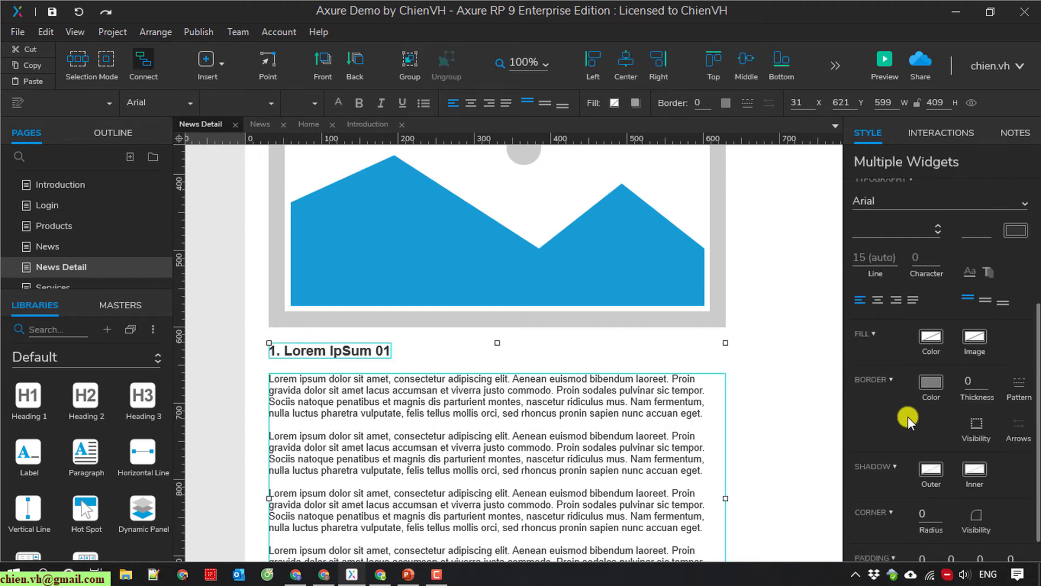
scroll(909, 416, up, 3)
scroll(609, 430, down, 3)
double_click(610, 430)
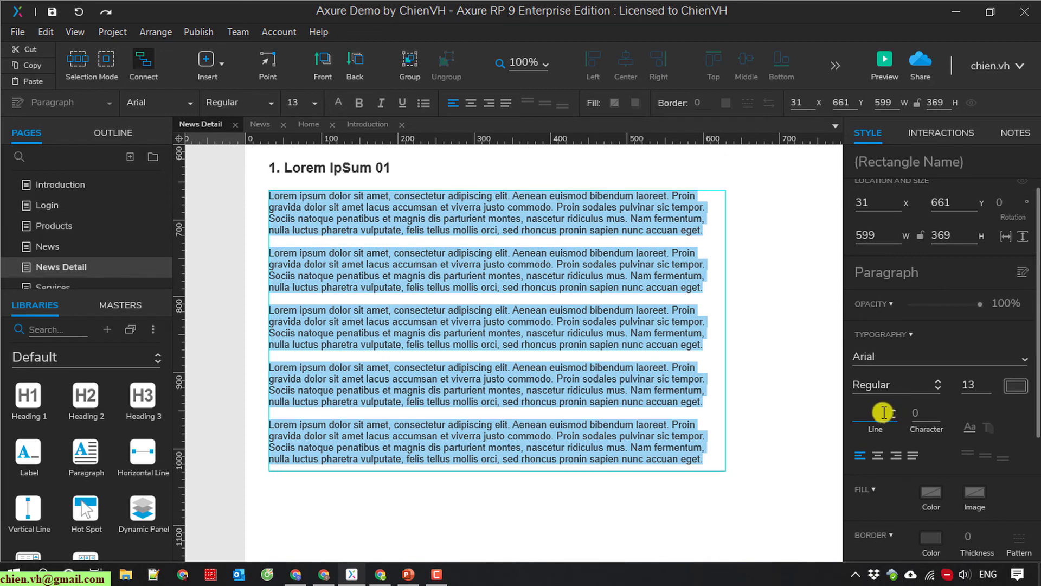
text(20)
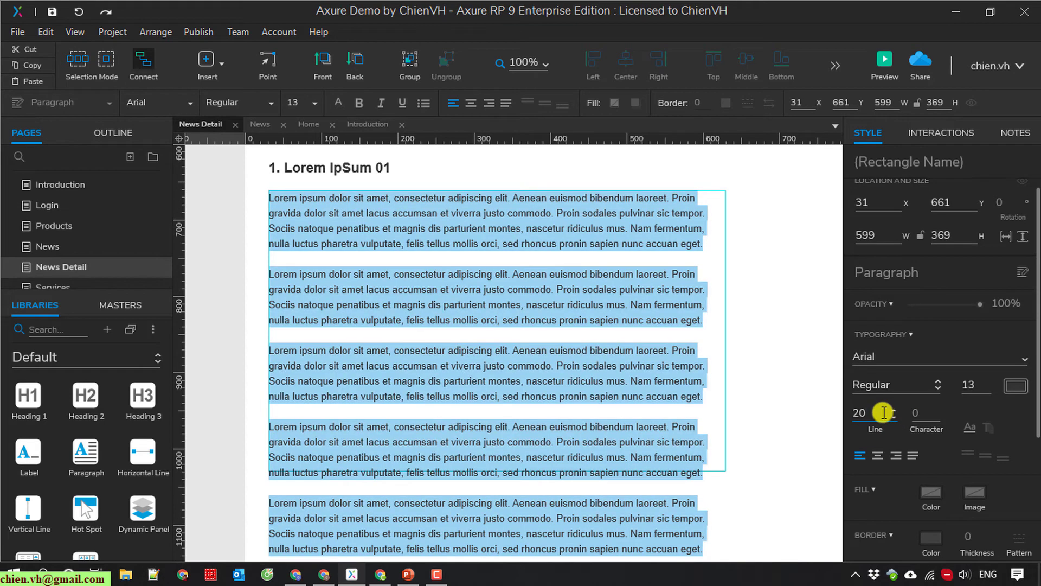
click(725, 463)
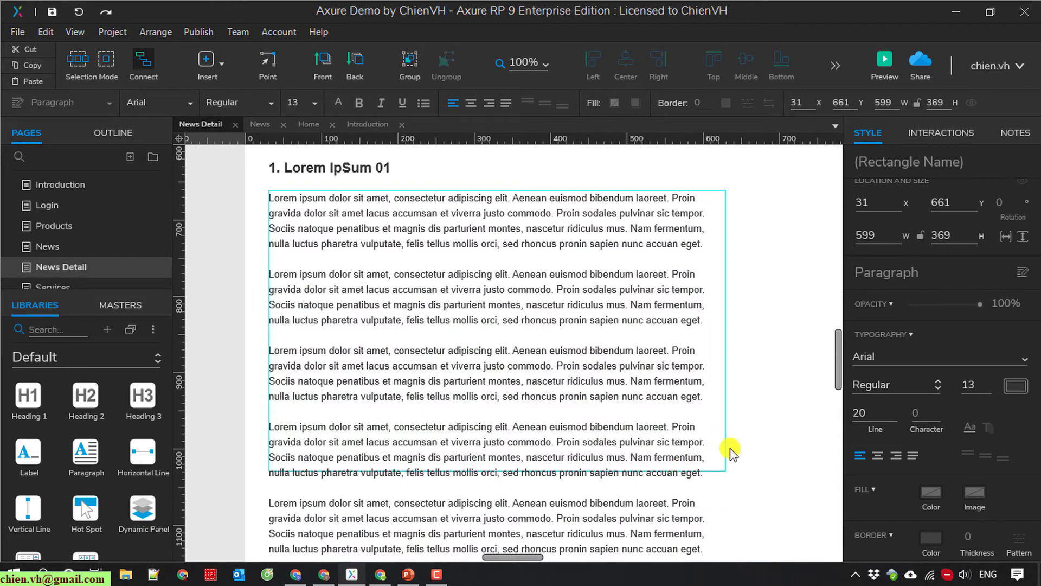
click(516, 186)
click(516, 198)
- Widen the section 1 paragraph to match section 2's width
scroll(757, 513, down, 3)
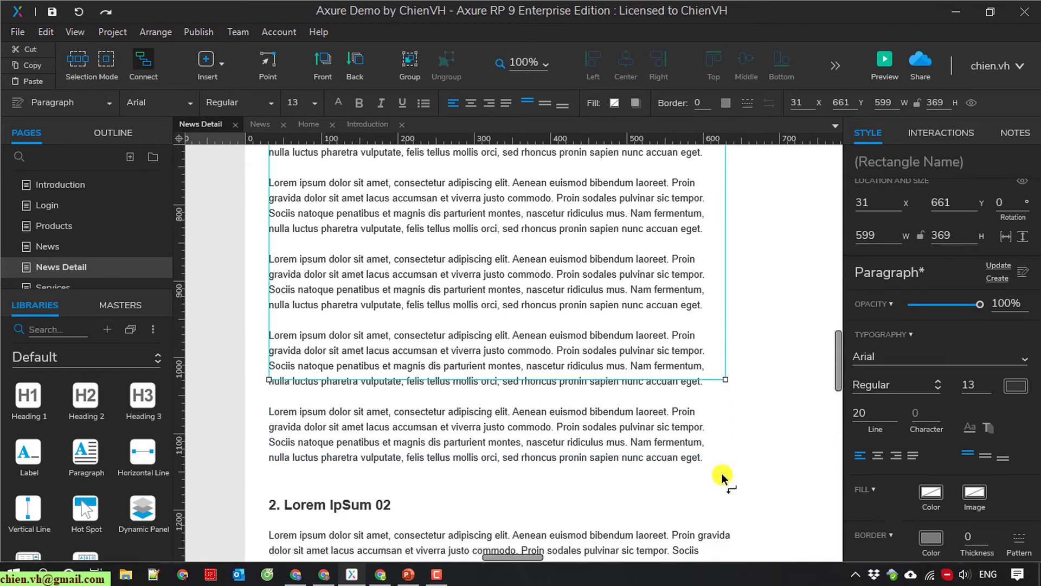
mouse_move(726, 376)
mouse_down()
mouse_move(765, 394)
mouse_move(742, 393)
mouse_up()
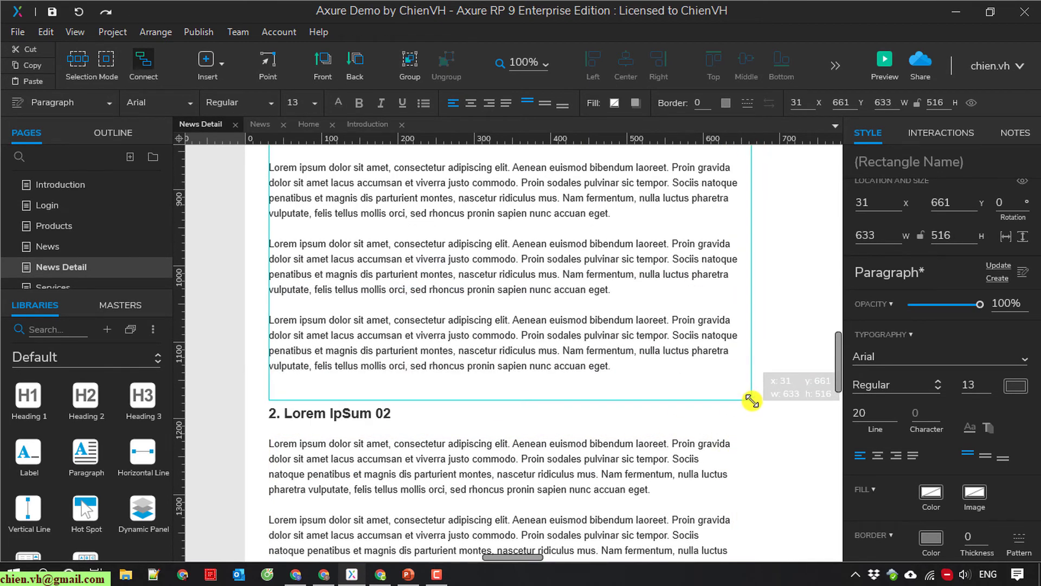
click(797, 411)
scroll(591, 386, up, 4)
click(591, 386)
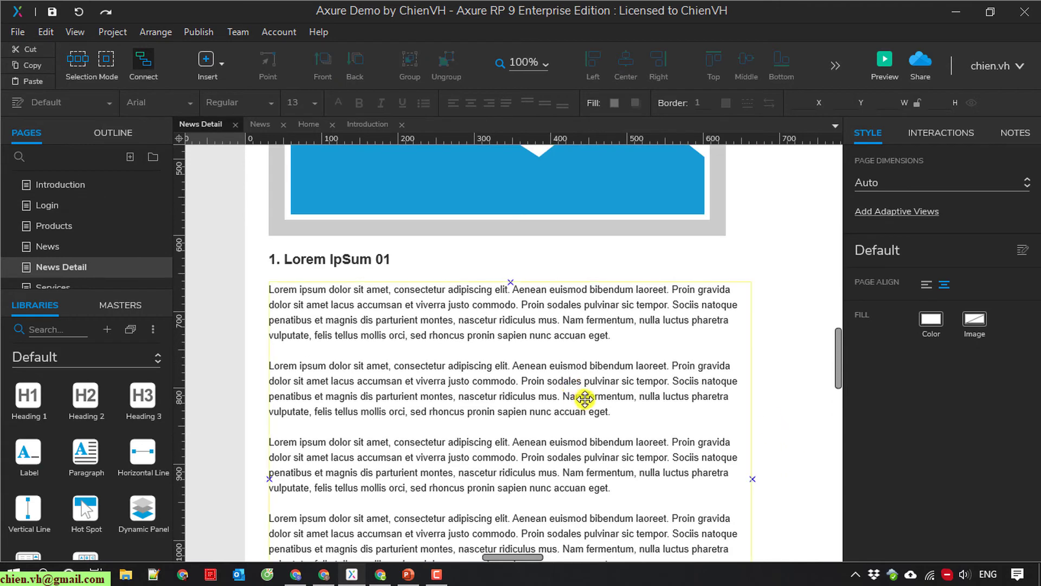
scroll(579, 401, down, 2)
scroll(579, 401, down, 2)
scroll(579, 401, down, 3)
scroll(579, 404, down, 2)
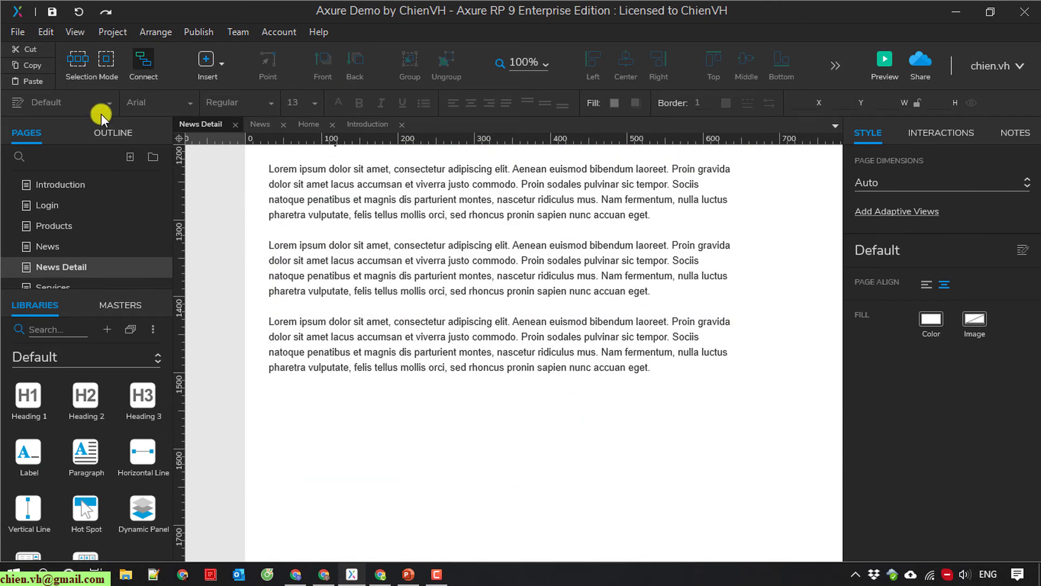
- Place a label reading 'Author: Chien Vu' below the last paragraph
key(ctrl+z)
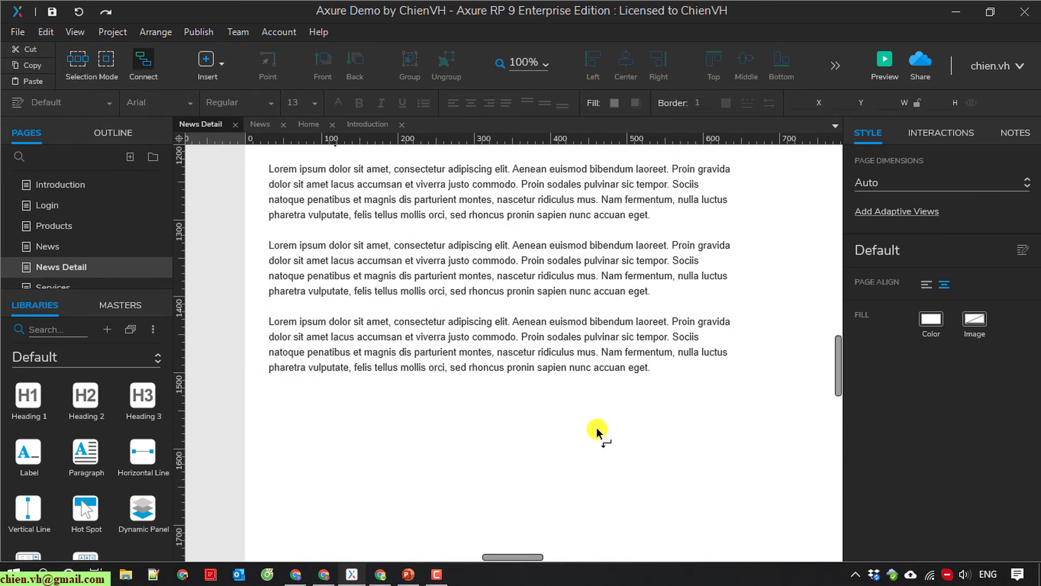
click(359, 311)
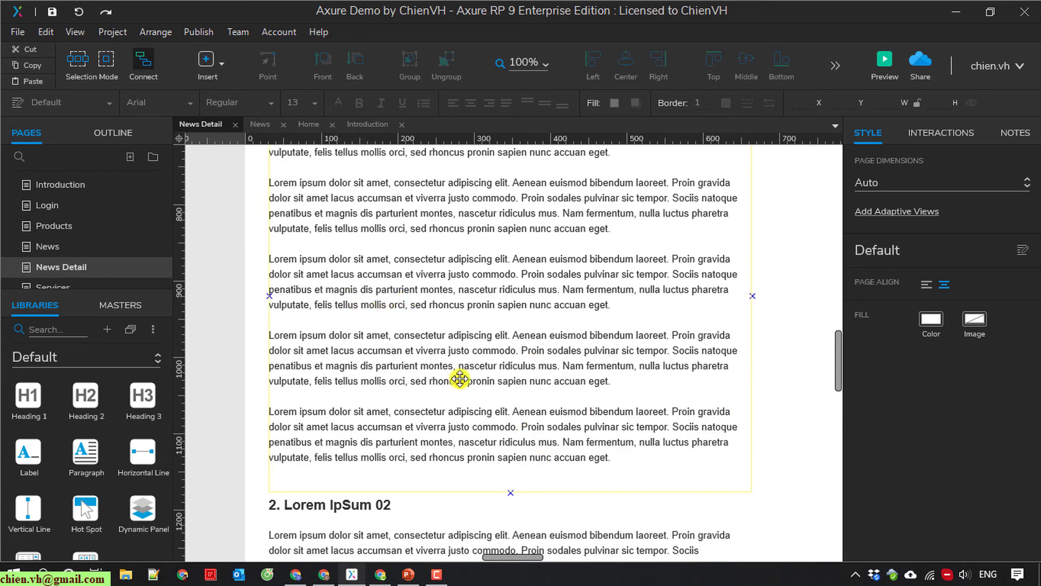
scroll(477, 286, down, 5)
scroll(487, 359, down, 3)
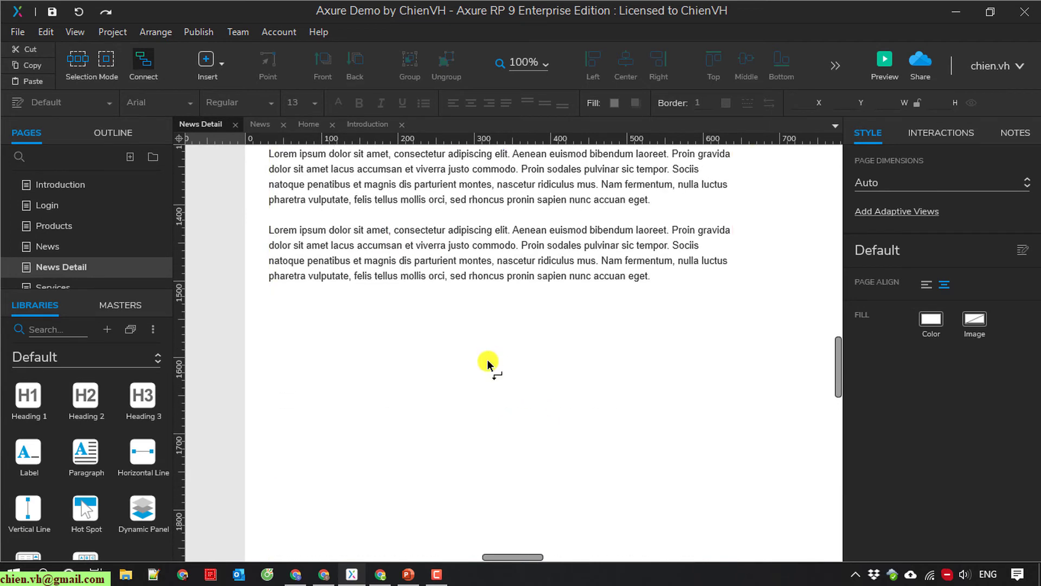
drag(25, 463, 708, 319)
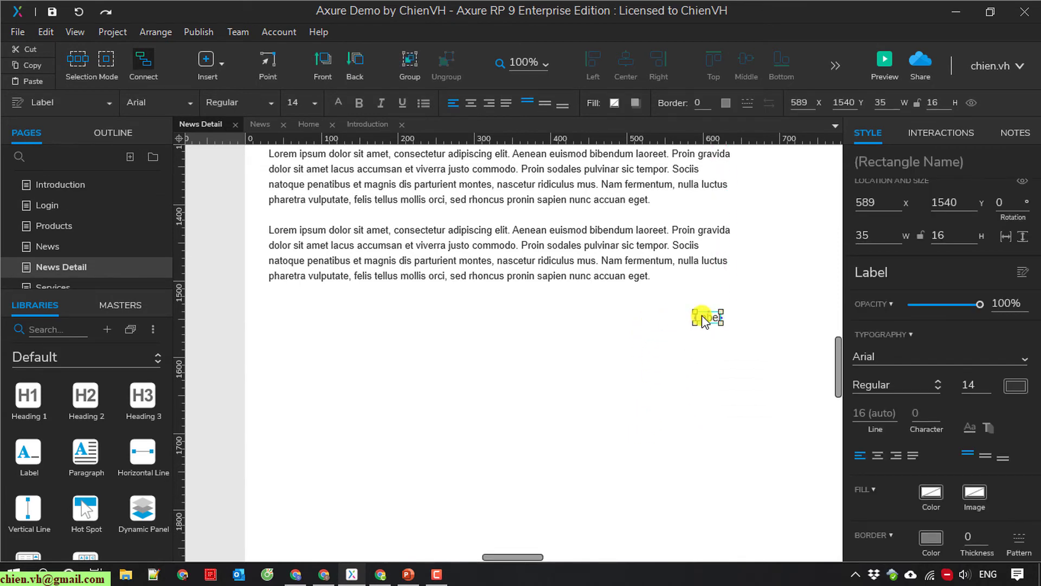
right_click(704, 320)
click(754, 274)
text(B)
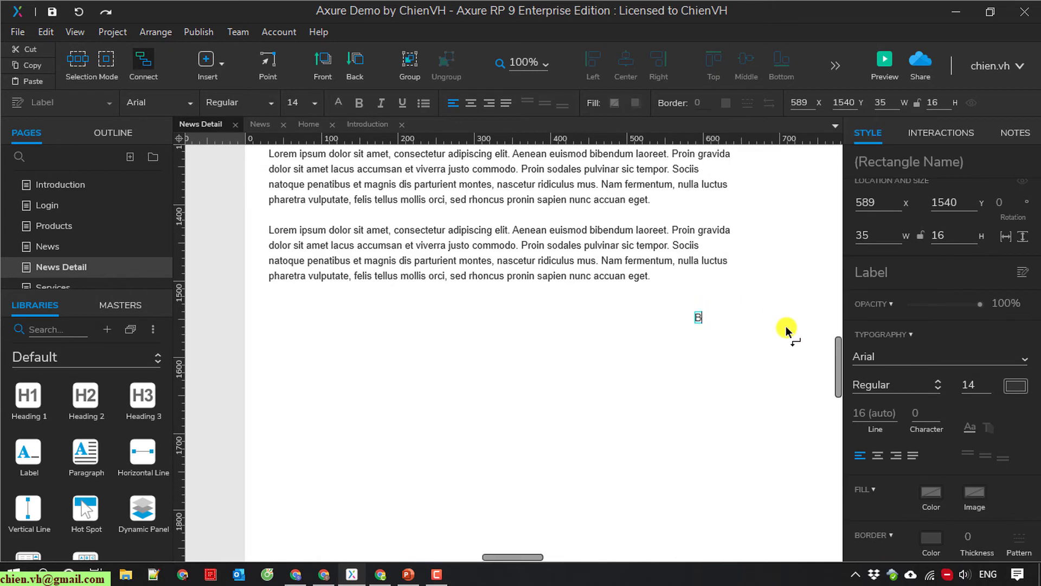
text(y:)
key(BackSpace)
key(BackSpace)
key(BackSpace)
text(A)
text(uthor: Ch)
text(ien Vu)
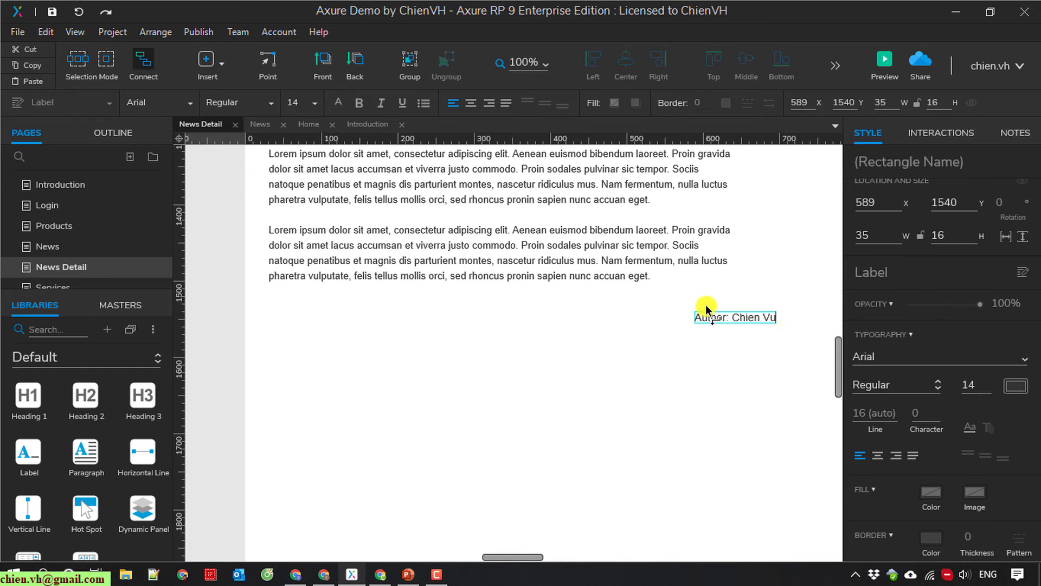
click(644, 294)
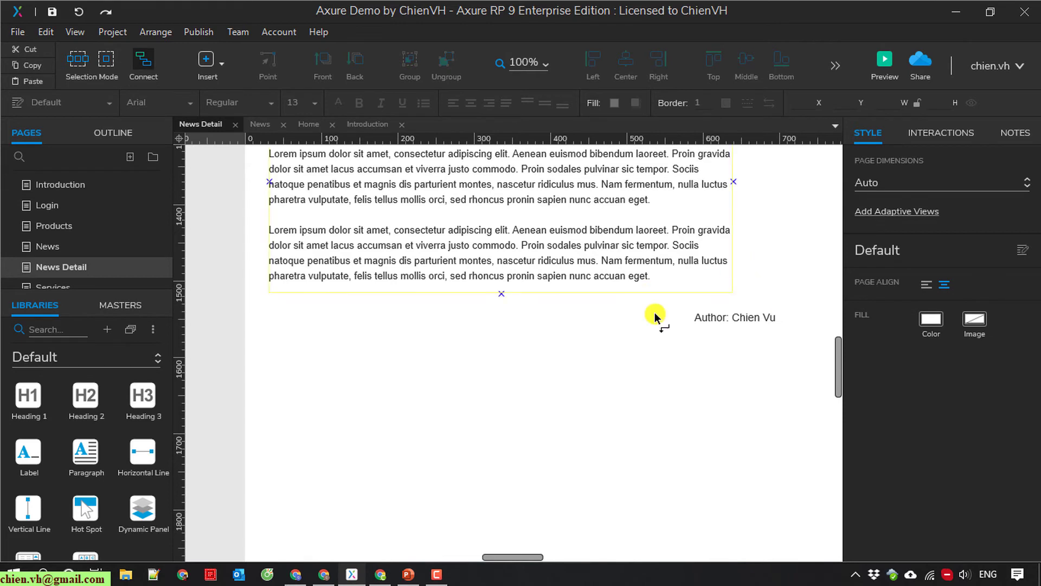
- Delete the stray L-shaped connector accidentally drawn on the canvas
drag(610, 338, 437, 456)
click(584, 339)
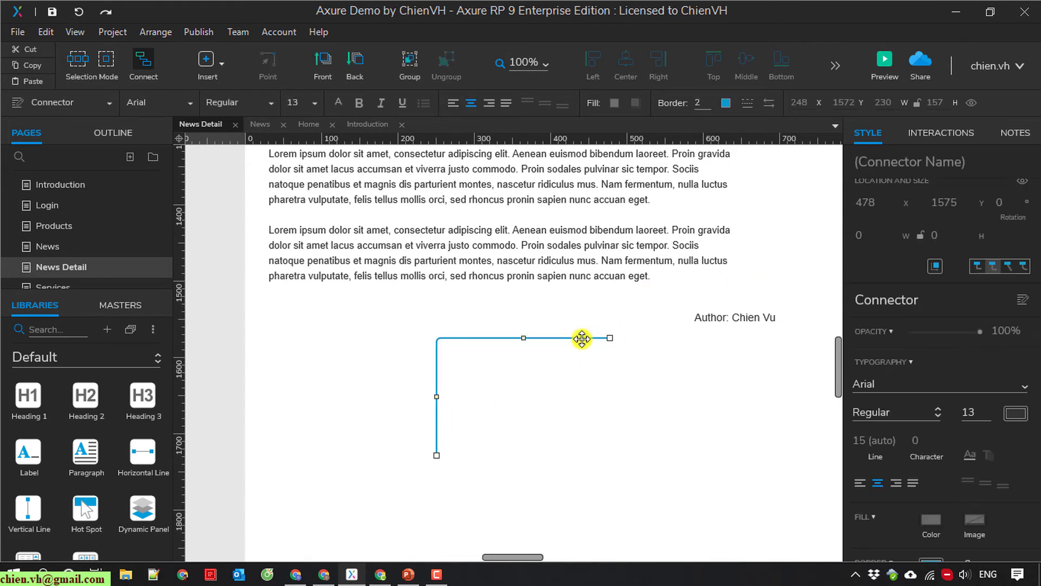
key(Delete)
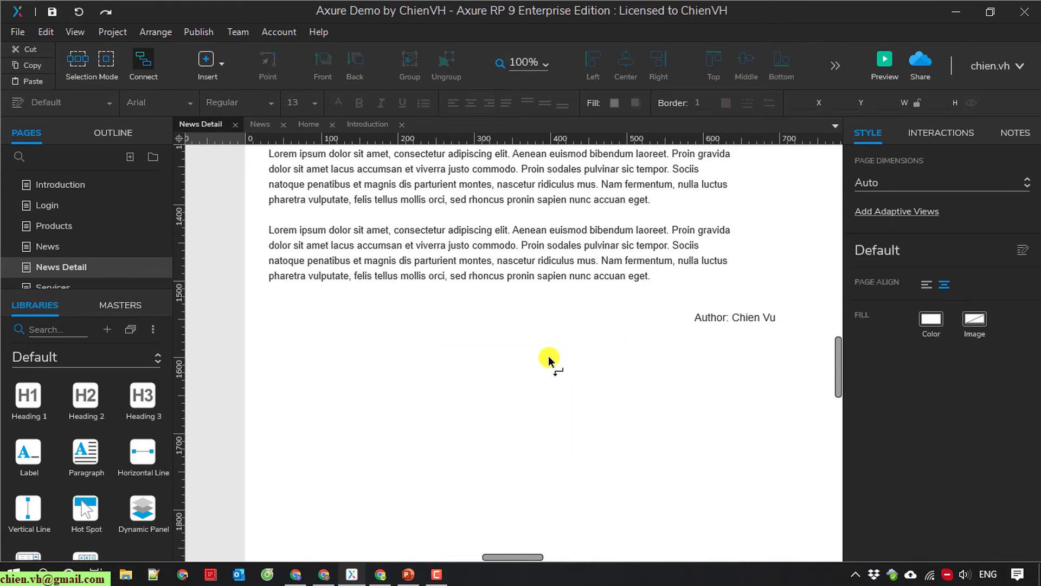
right_click(582, 338)
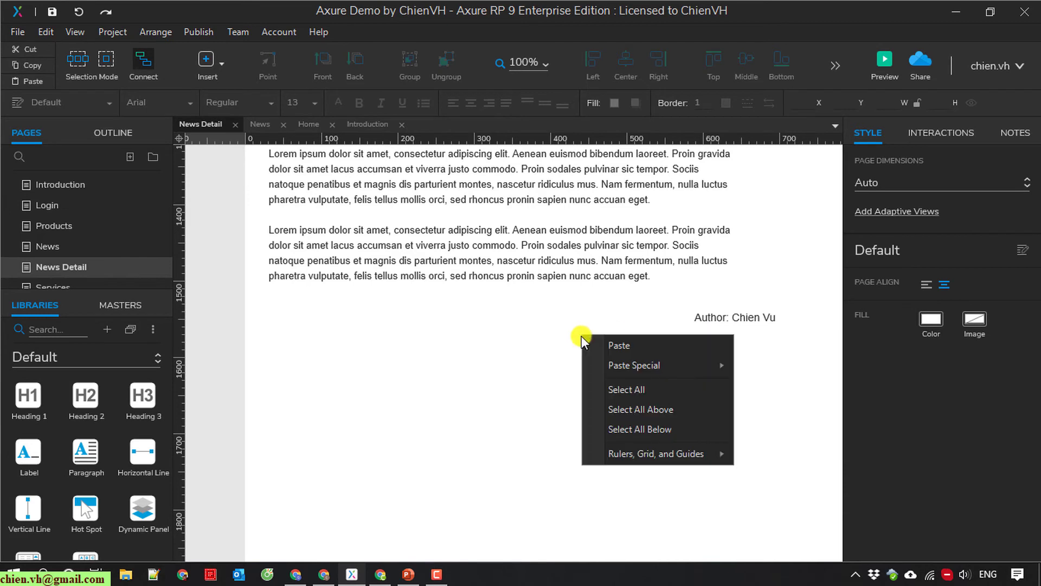
click(537, 374)
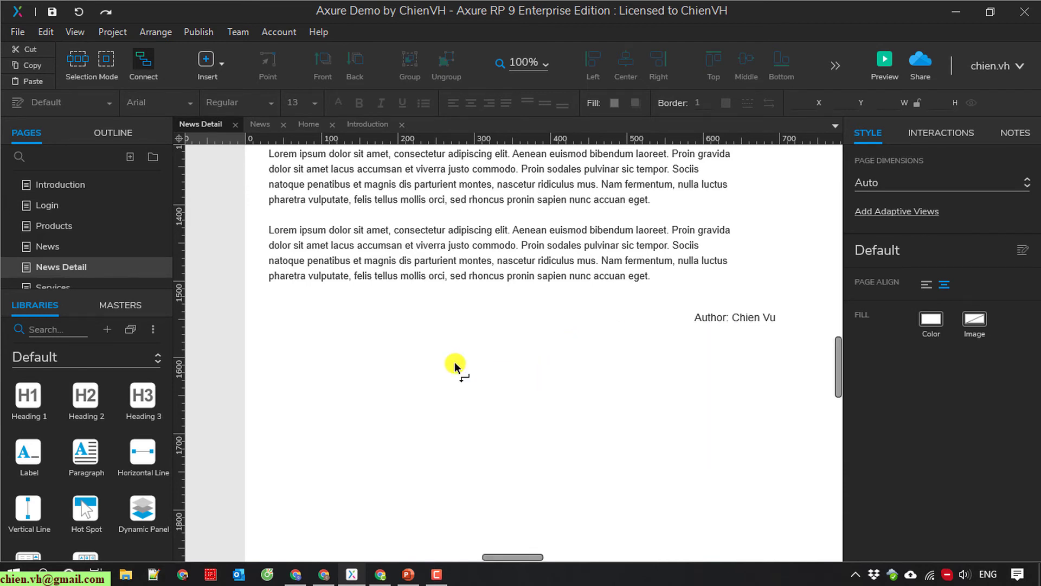
- Align the author label with the paragraph's right edge and set its font size to 13
click(718, 315)
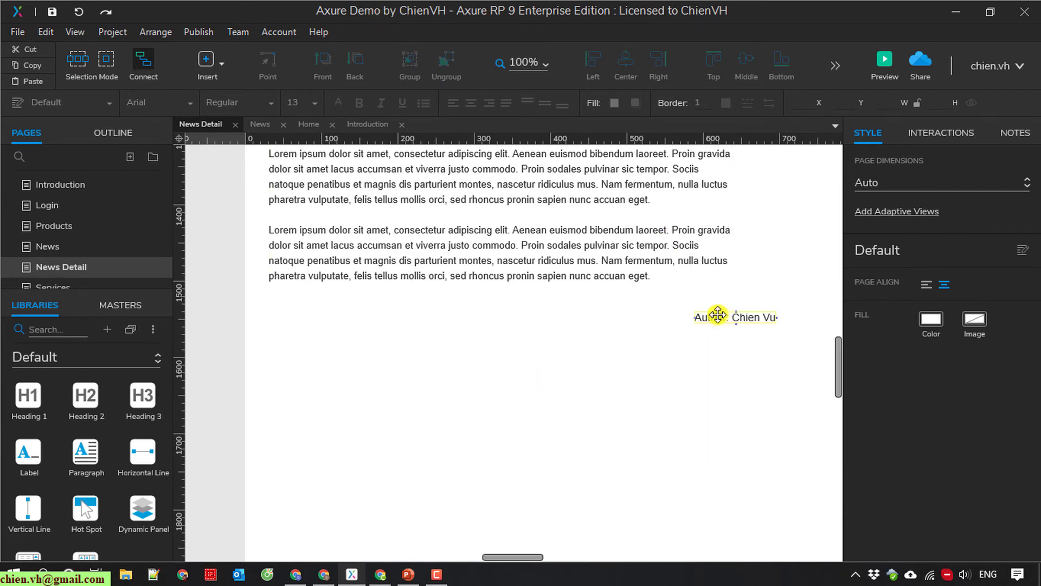
click(718, 316)
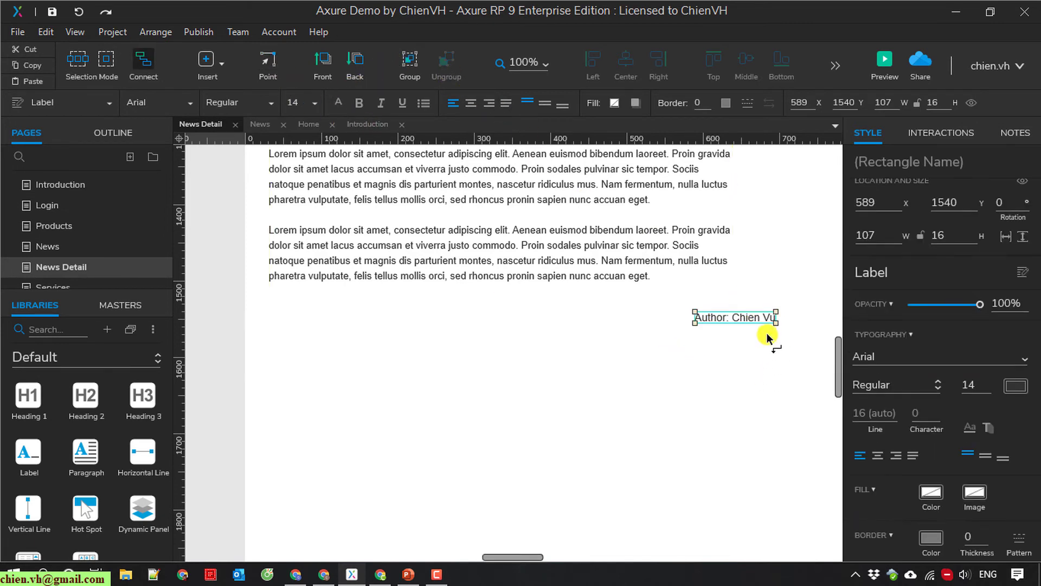
click(271, 64)
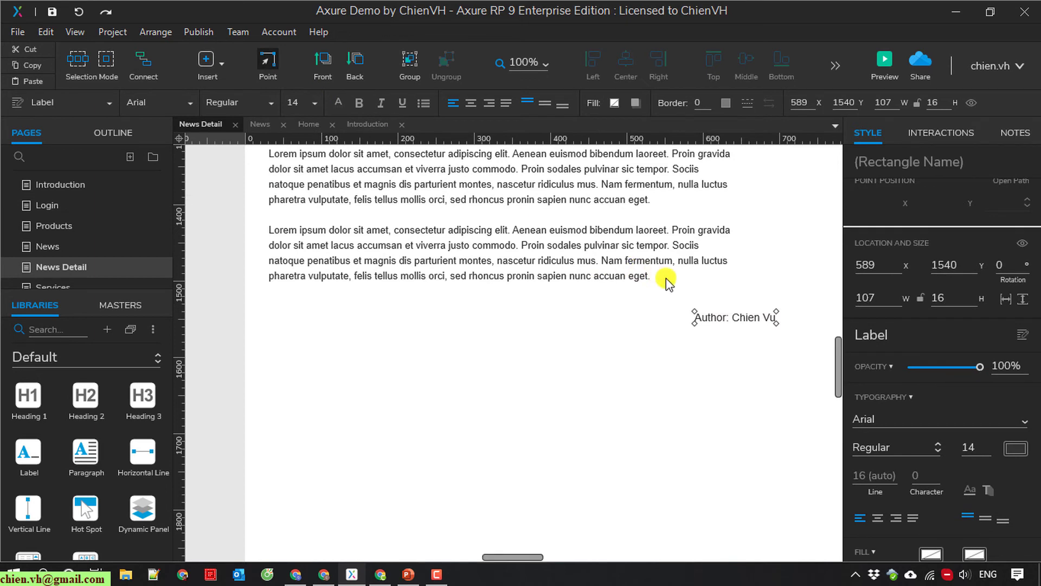
click(267, 63)
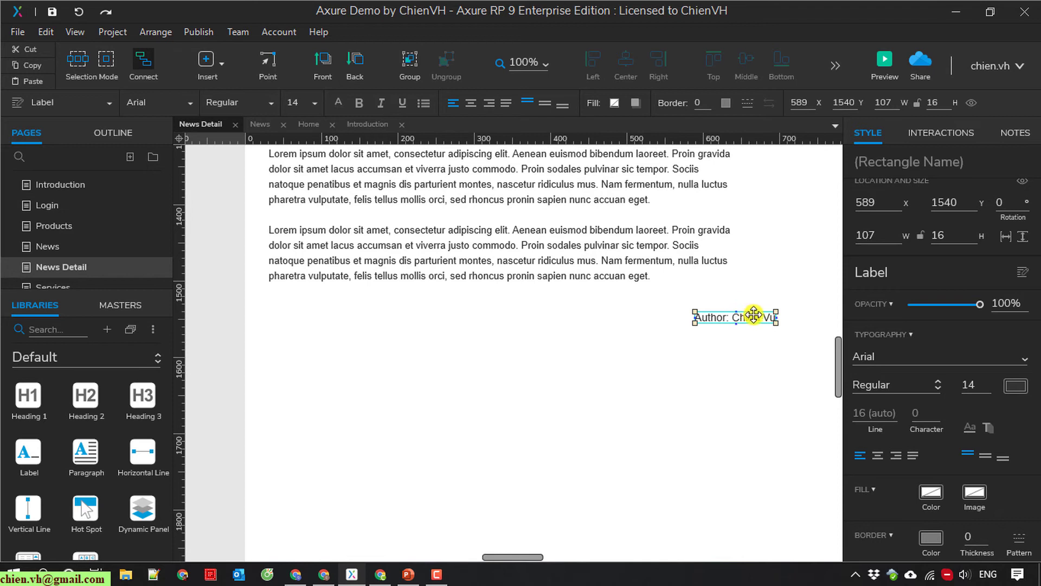
mouse_move(754, 314)
mouse_down()
mouse_move(705, 327)
mouse_move(712, 320)
mouse_up()
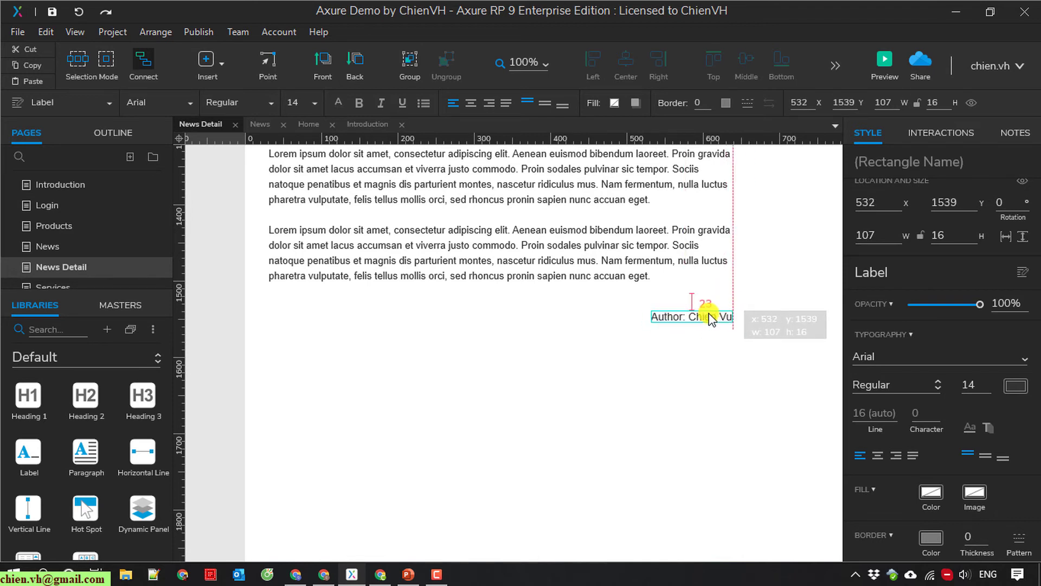
click(969, 384)
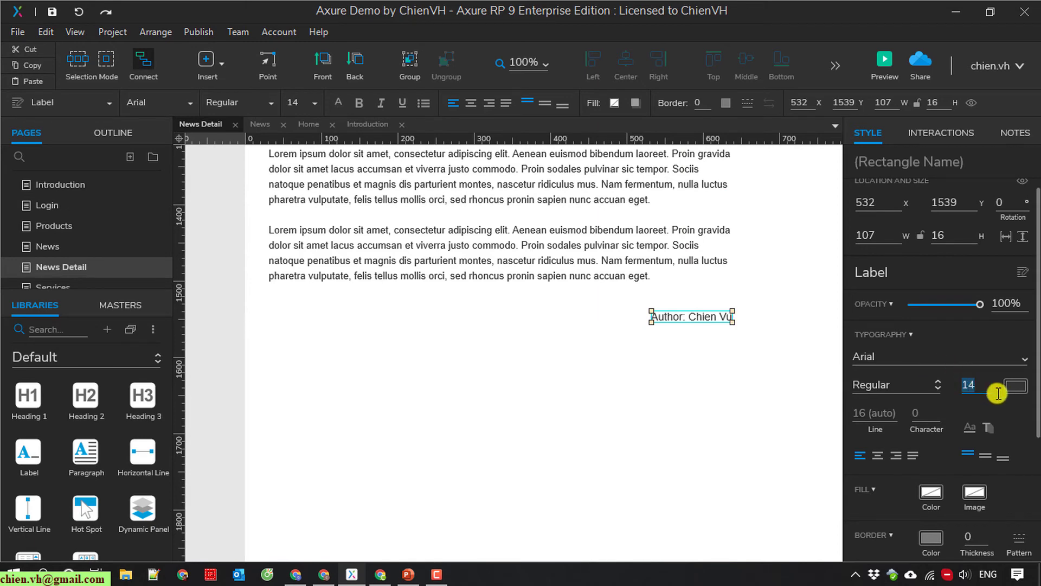
text(13)
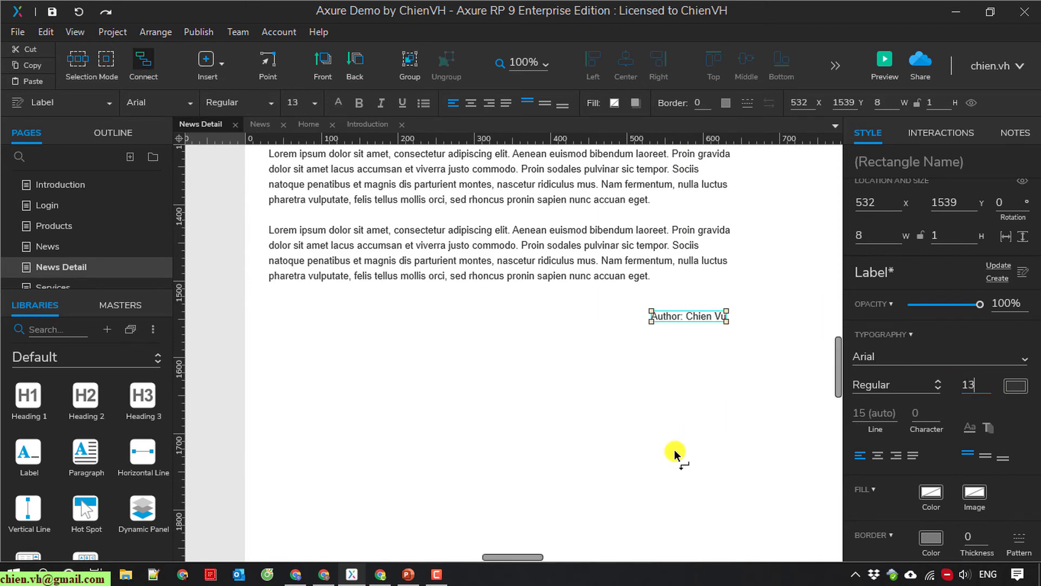
click(678, 456)
scroll(490, 340, up, 3)
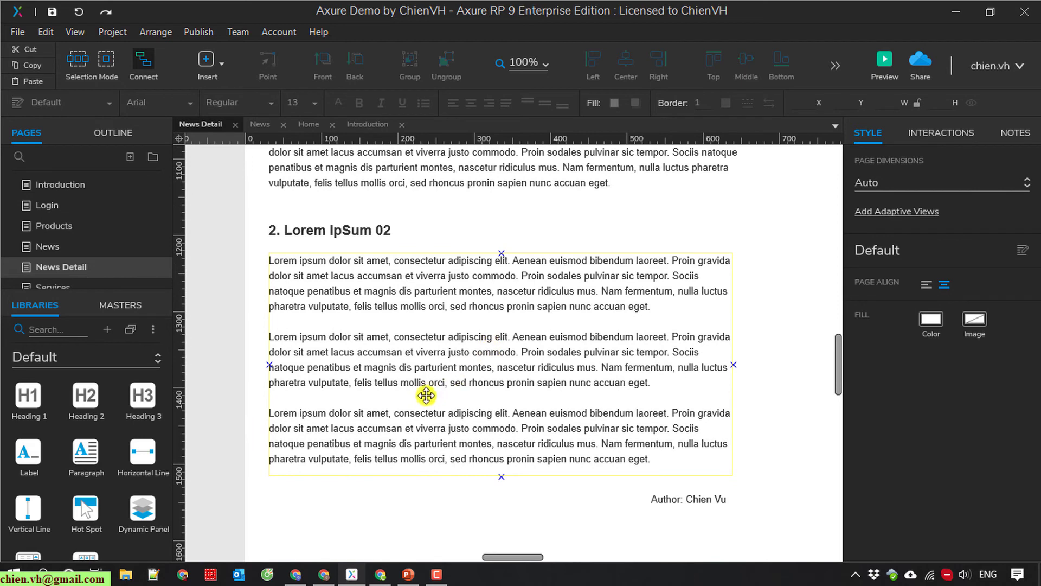
scroll(427, 401, down, 3)
scroll(426, 403, down, 3)
scroll(427, 404, up, 6)
scroll(427, 404, down, 3)
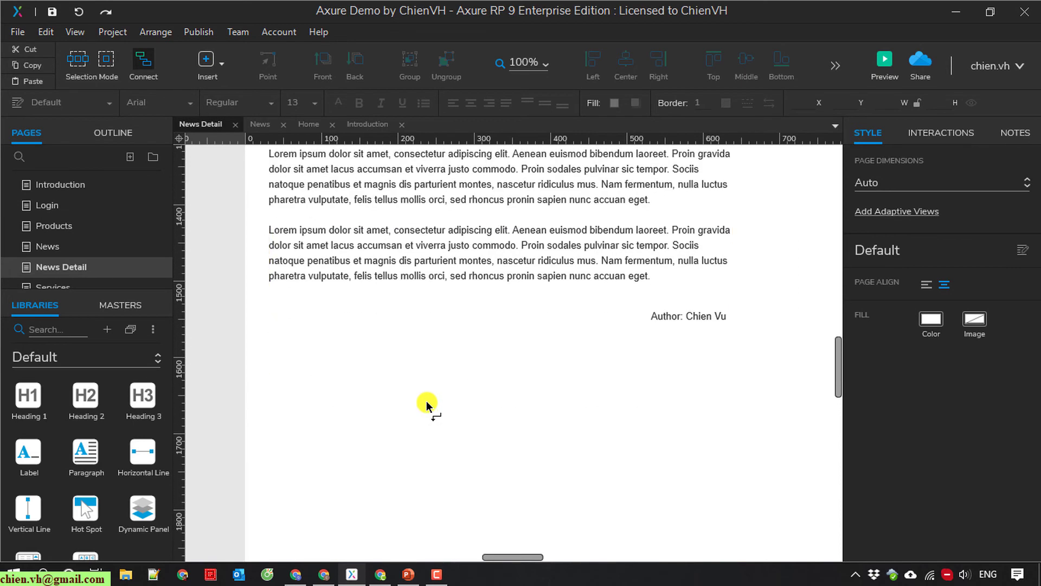
scroll(425, 406, down, 3)
- Place a Heading 2 below the author, align it with the text, and title it 'Related News'
scroll(417, 352, up, 3)
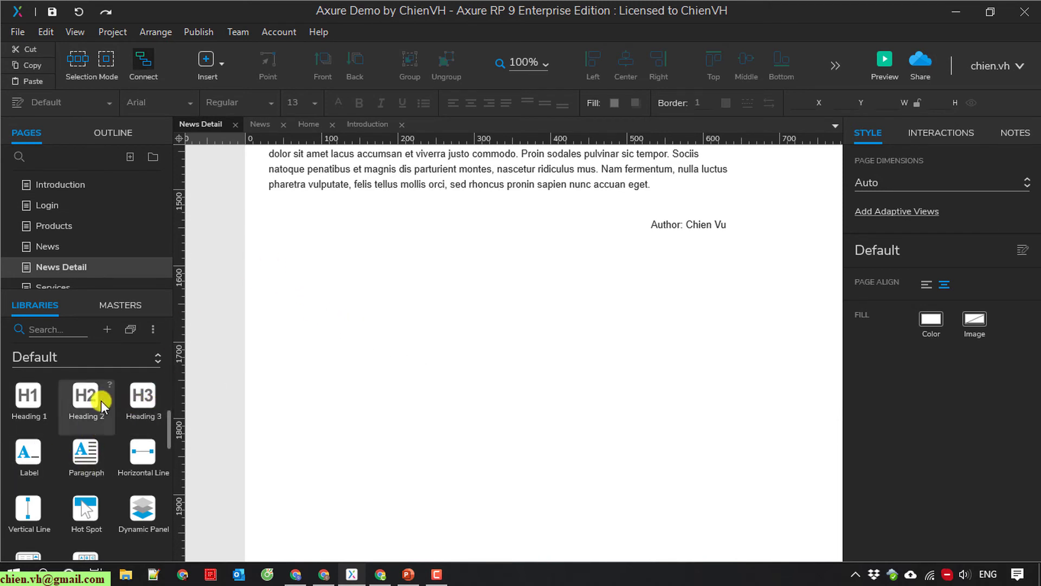
drag(103, 411, 283, 268)
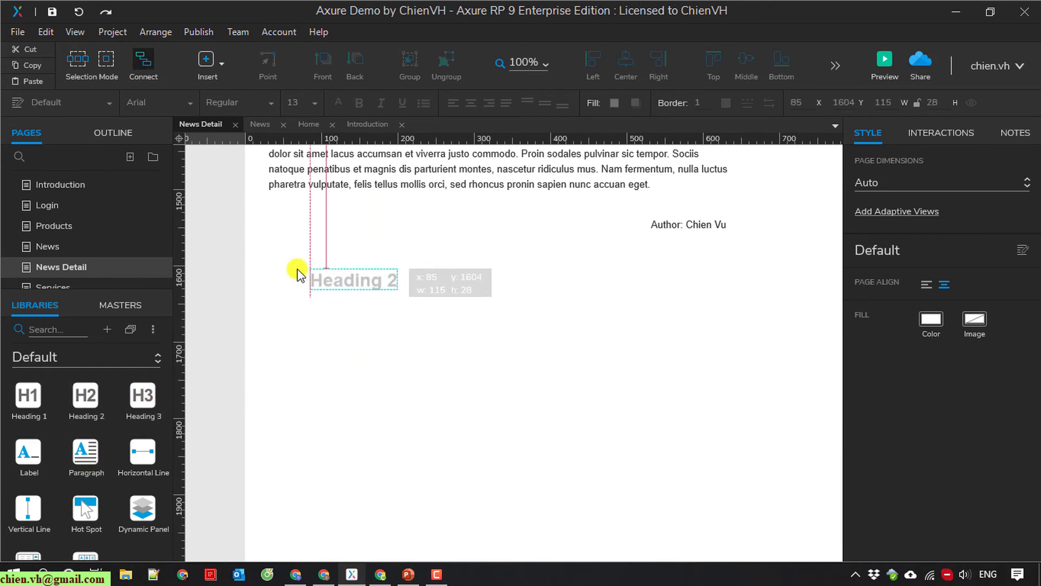
click(344, 369)
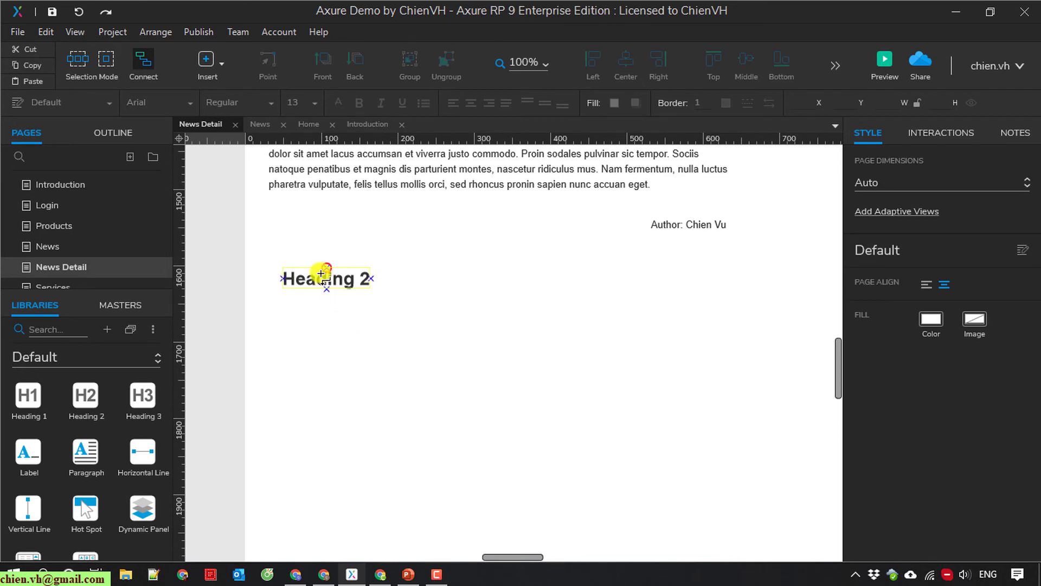
drag(309, 276, 298, 282)
double_click(298, 283)
text(R)
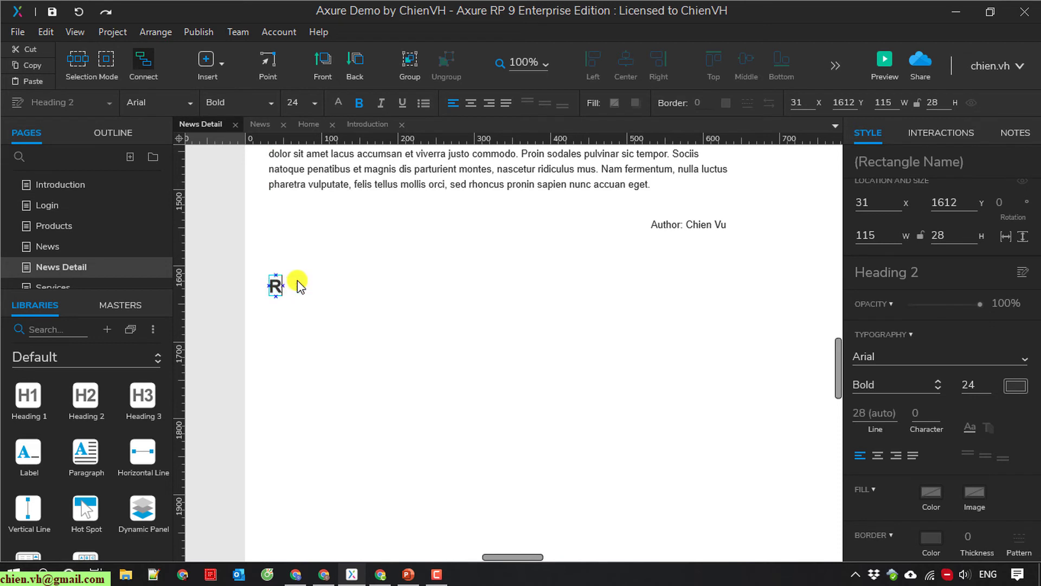
text(elated News)
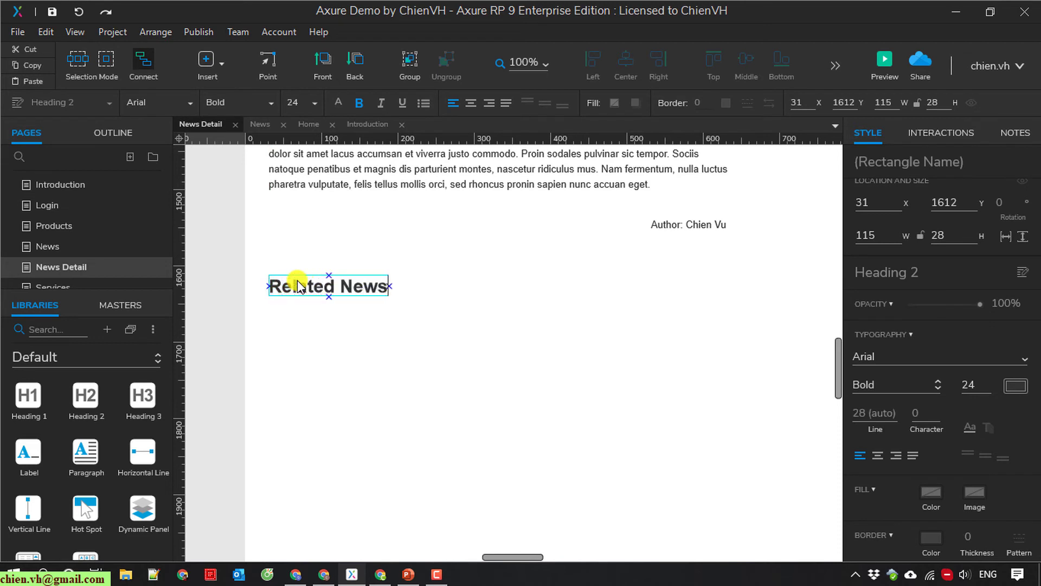
click(347, 340)
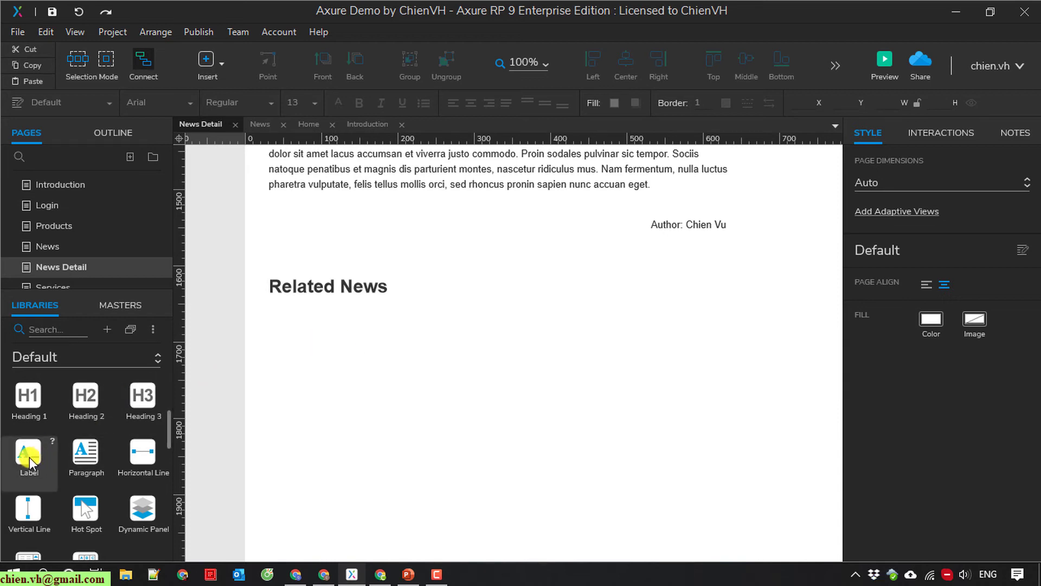
- Add a text label under the Related News heading
drag(30, 462, 274, 326)
double_click(279, 325)
text(> Lorem)
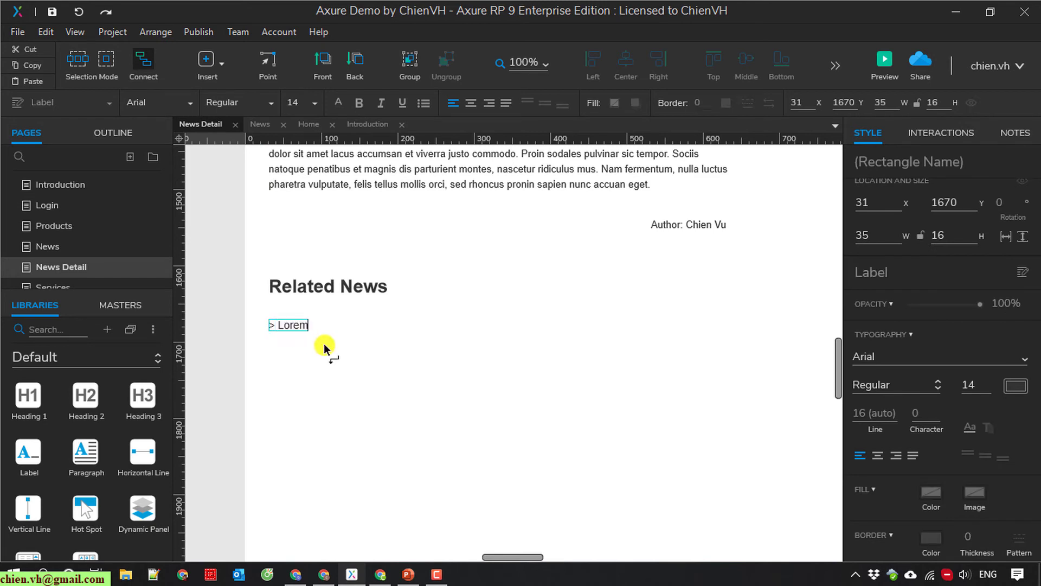
key(Escape)
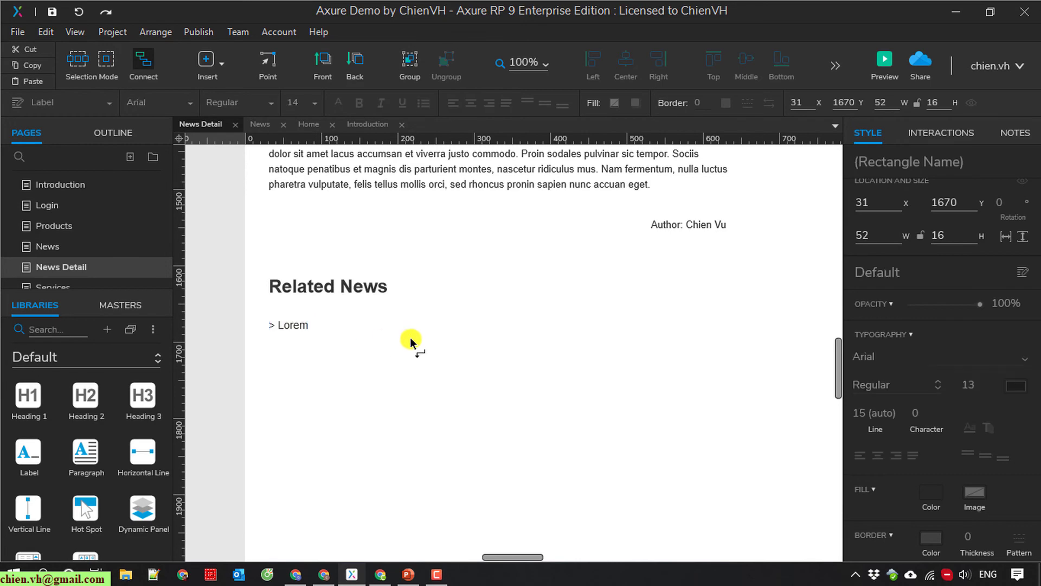
click(410, 341)
scroll(410, 347, up, 5)
scroll(348, 361, up, 2)
- Copy section 2's opening sentence and paste it into the label after '>'
double_click(355, 355)
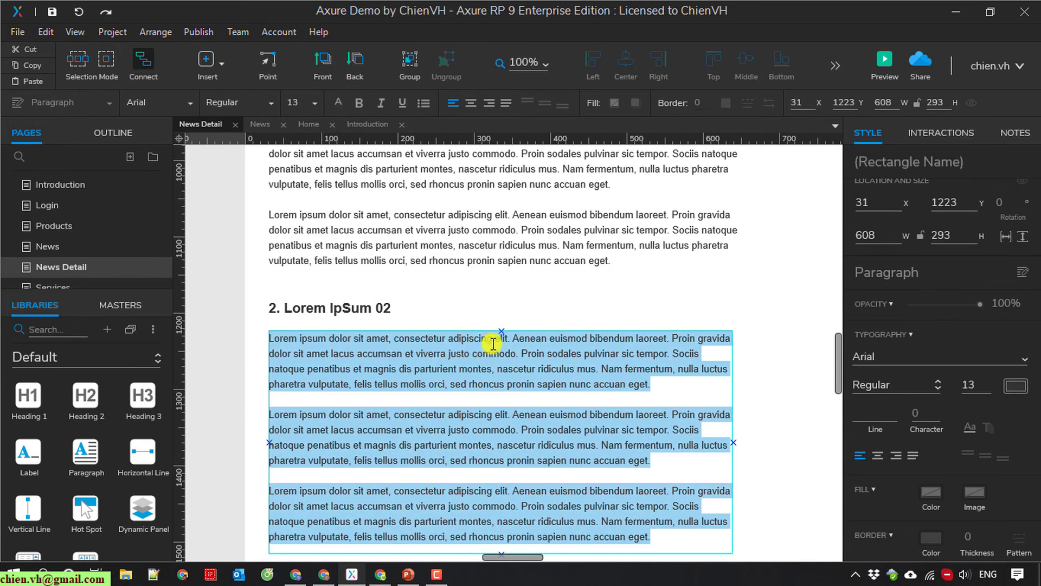
mouse_move(507, 337)
mouse_down()
mouse_move(349, 353)
mouse_move(268, 335)
mouse_up()
key(ctrl+c)
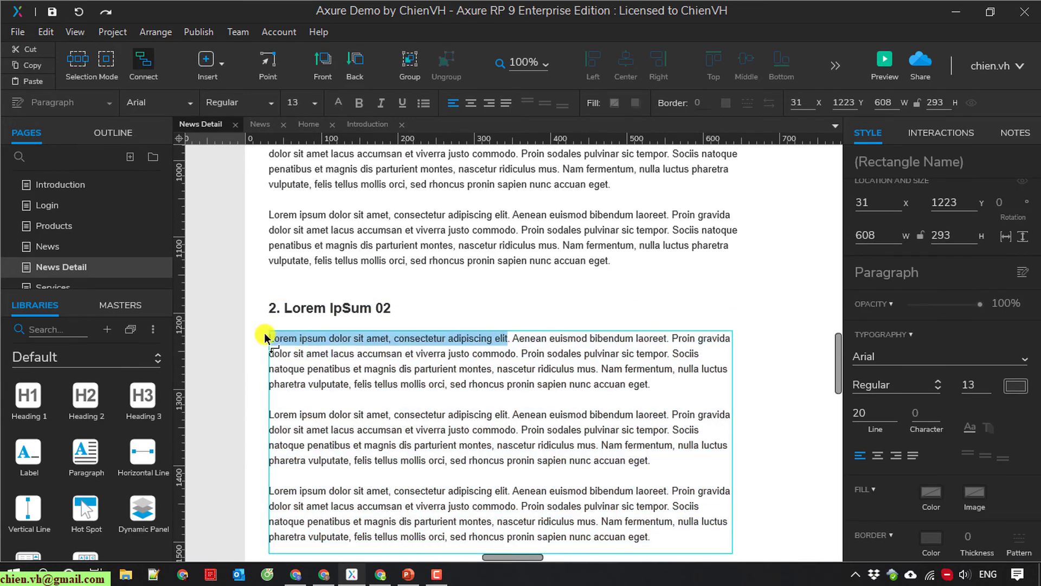
key(super+r)
key(ctrl+v)
key(ctrl+a)
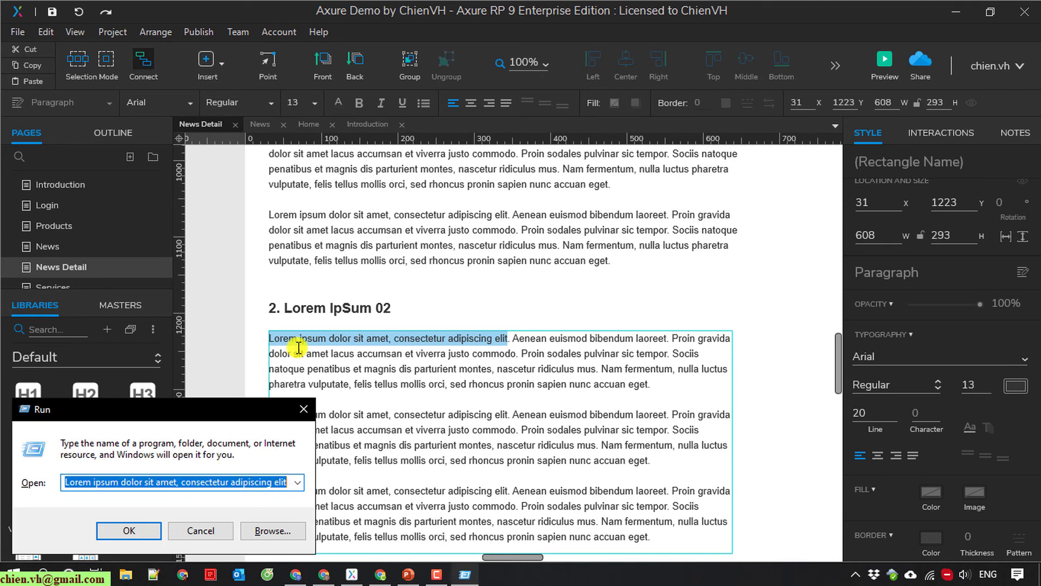
key(Escape)
click(763, 353)
scroll(348, 465, down, 3)
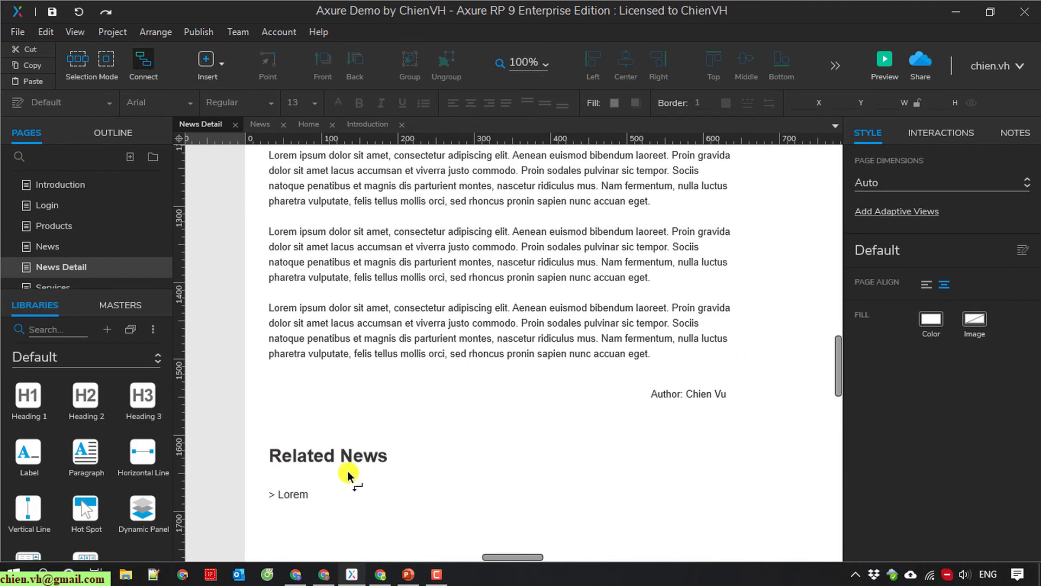
click(295, 492)
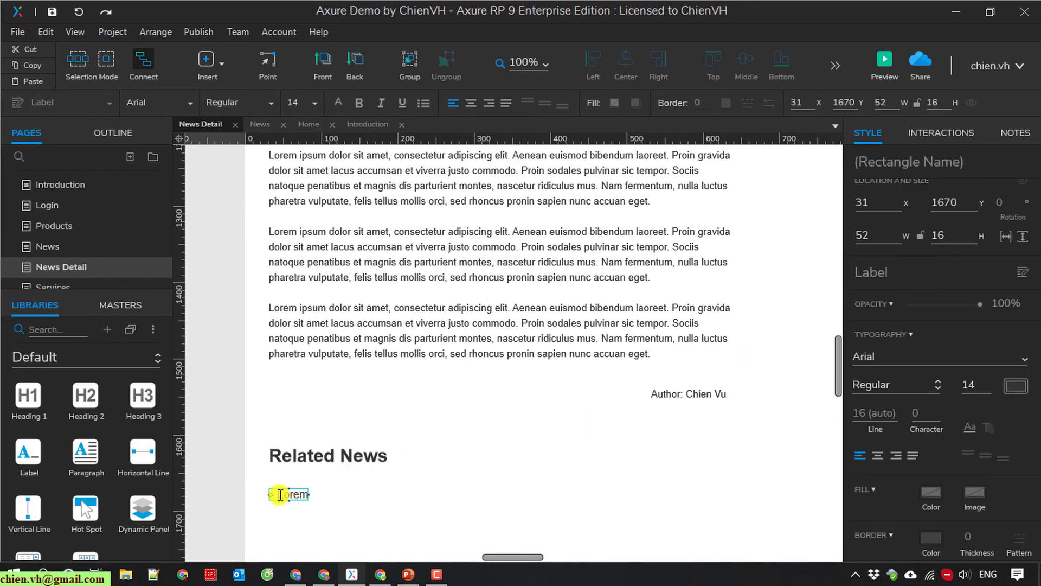
drag(280, 495, 320, 495)
key(ctrl+v)
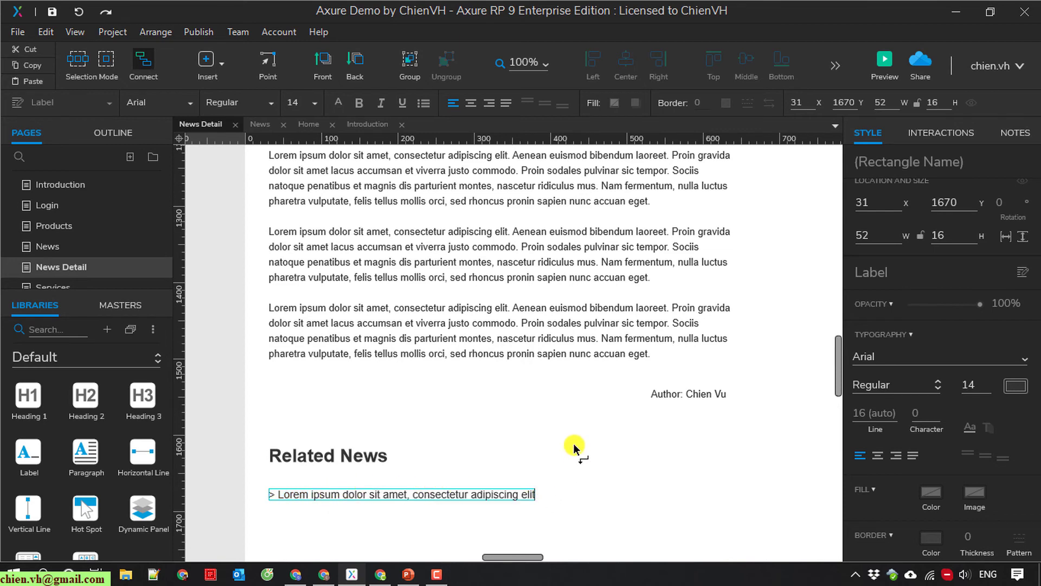
click(590, 462)
- Duplicate the related-news line into a five-item list stacked below the heading
scroll(414, 477, down, 3)
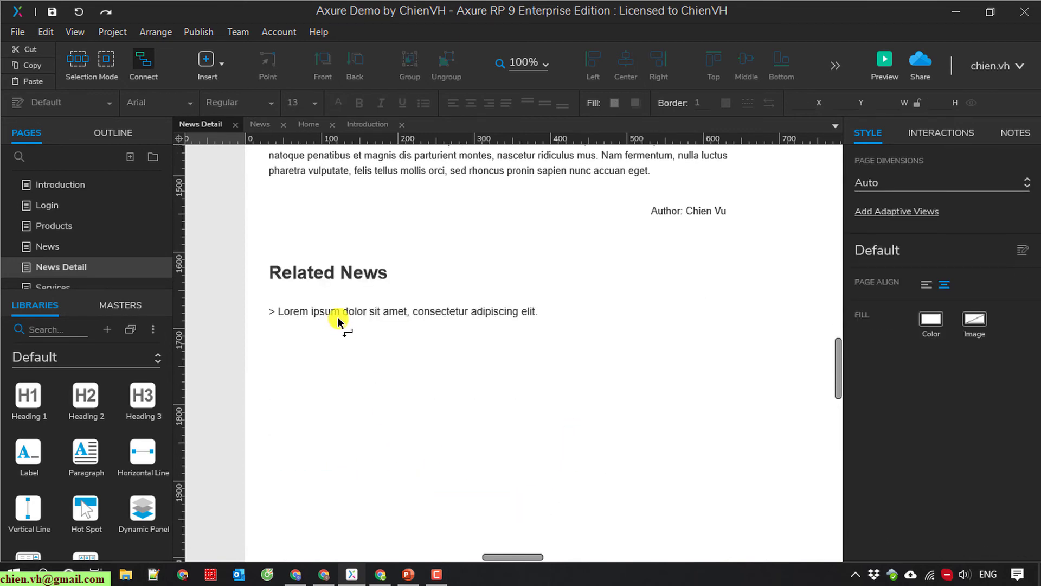
click(339, 316)
click(366, 385)
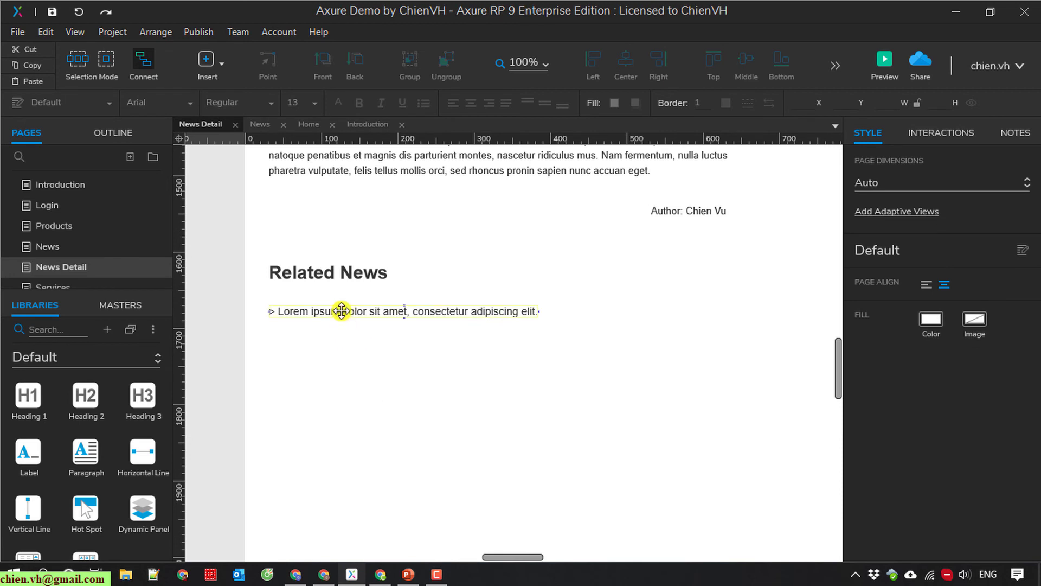
mouse_move(397, 315)
mouse_down()
mouse_move(405, 332)
mouse_move(387, 340)
mouse_up()
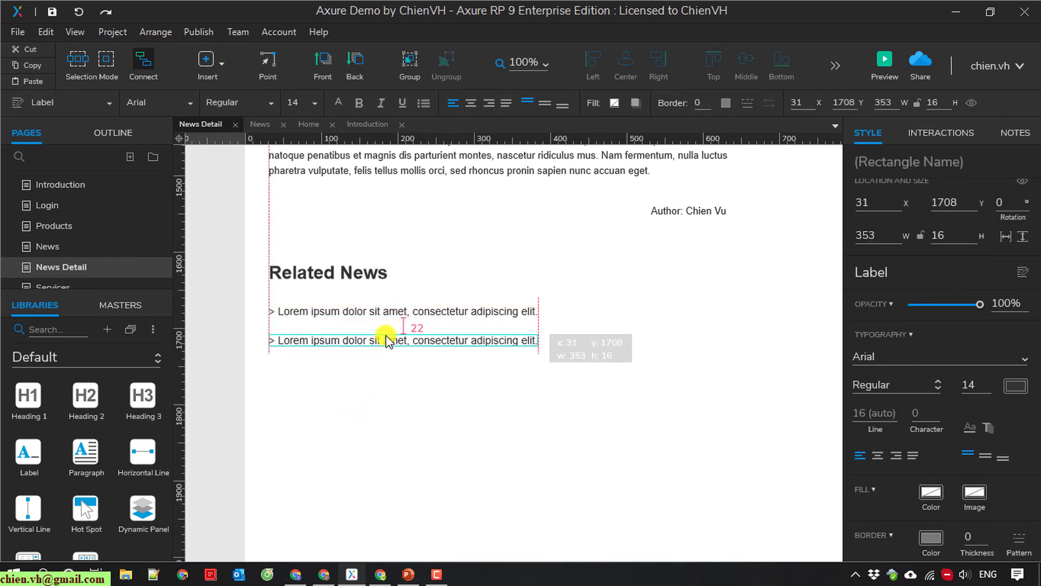
click(371, 403)
key(ctrl+v)
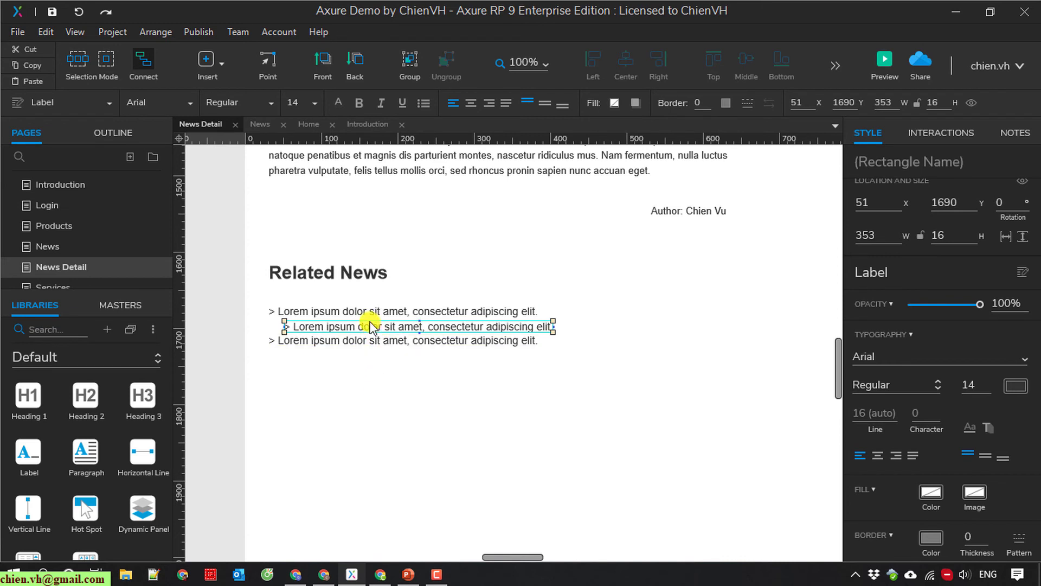
mouse_move(372, 320)
mouse_down()
mouse_move(358, 386)
mouse_move(356, 369)
mouse_move(362, 405)
mouse_up()
click(356, 426)
key(ctrl+v)
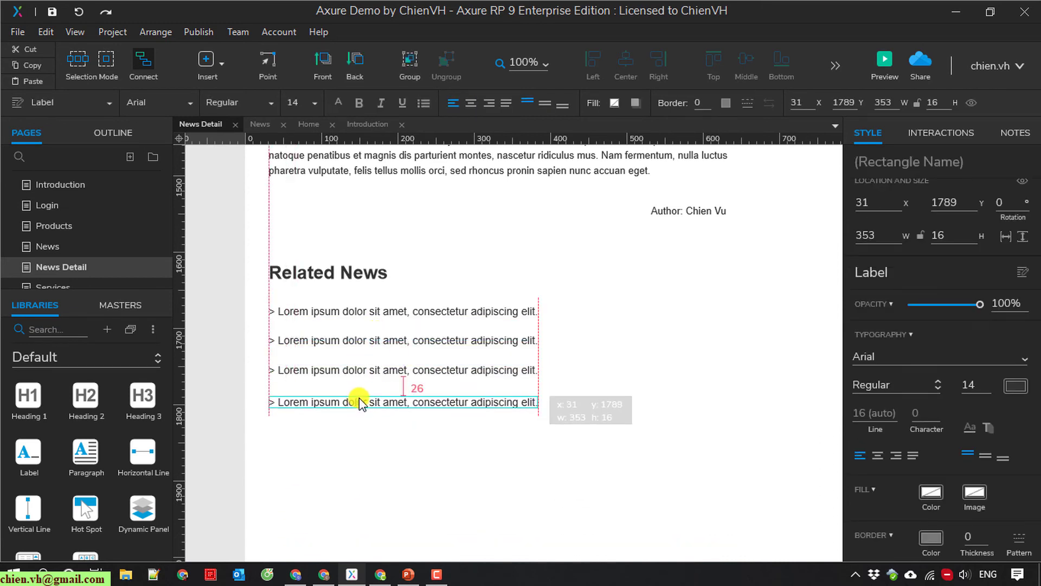
click(356, 448)
key(ctrl+v)
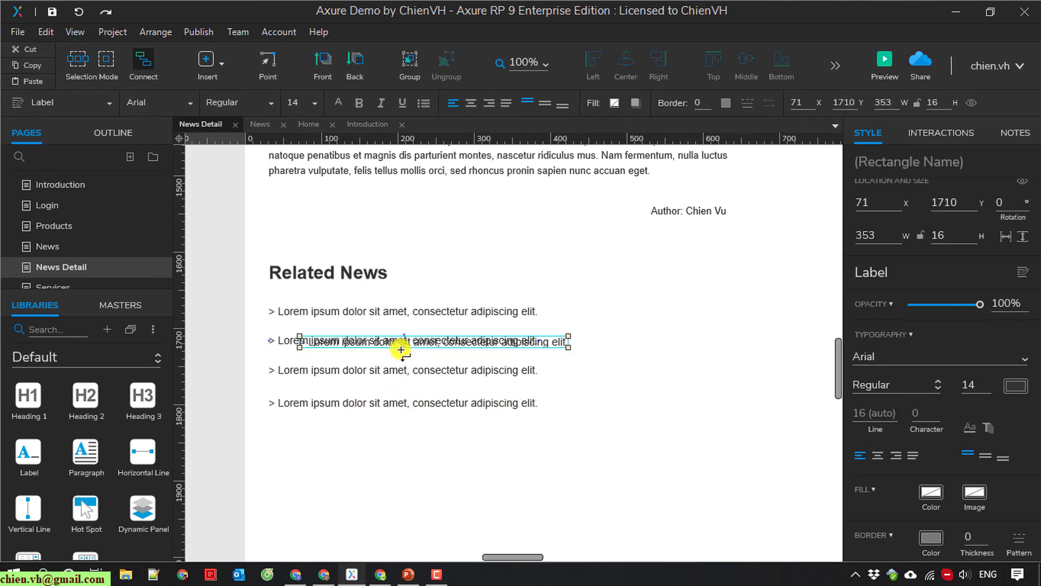
drag(394, 342, 372, 436)
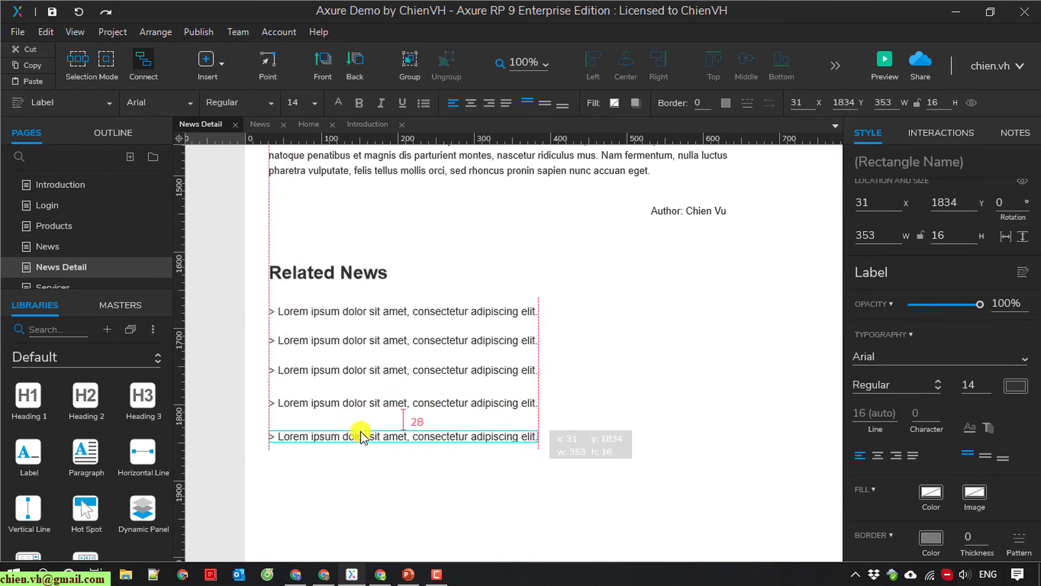
click(540, 480)
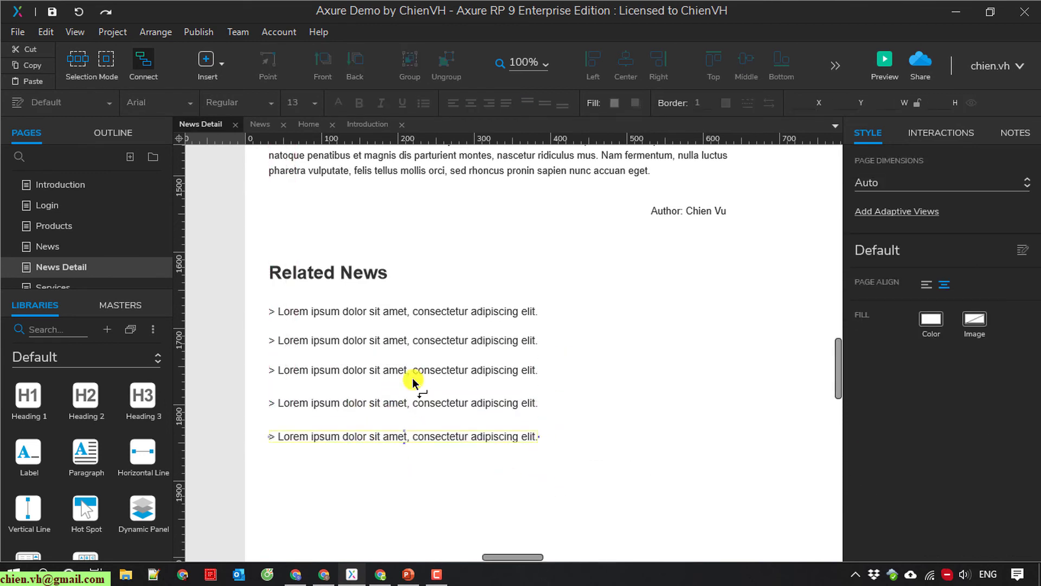
- Colour the five Related News lines dark blue (#000080)
click(313, 318)
ctrl+click(326, 343)
ctrl+click(340, 369)
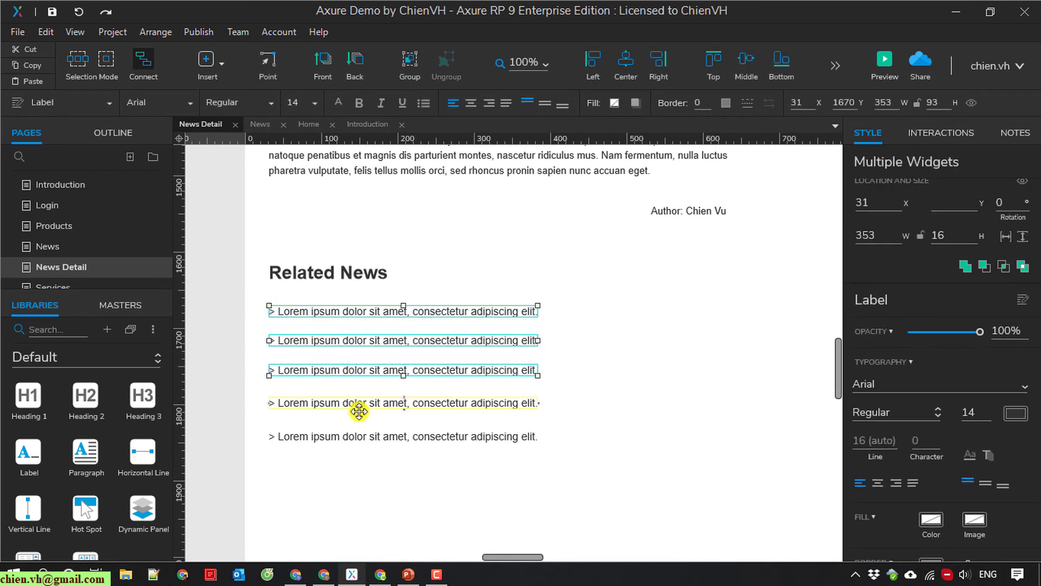
ctrl+click(360, 404)
ctrl+click(372, 436)
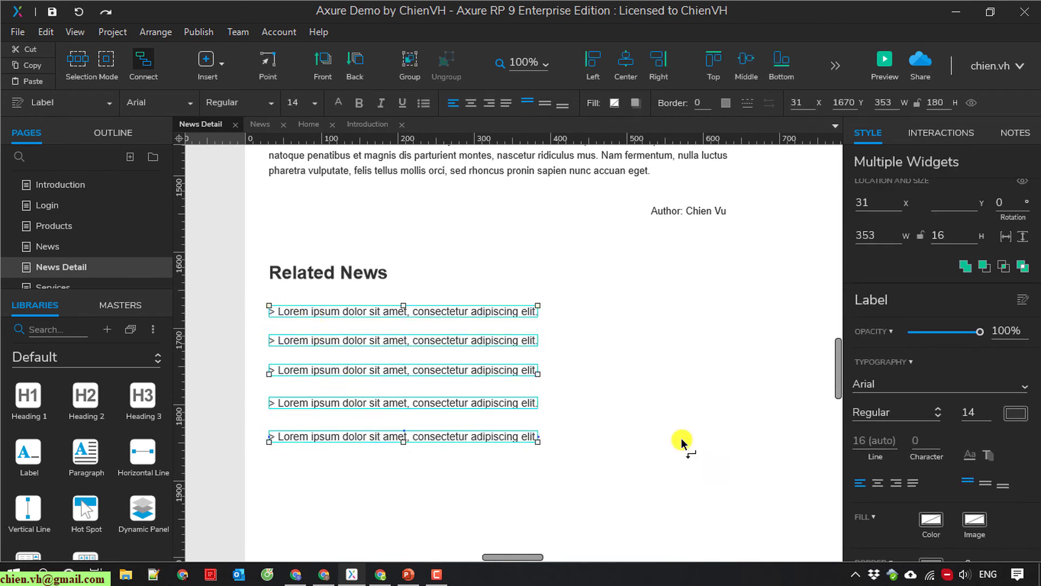
click(1015, 413)
click(1005, 415)
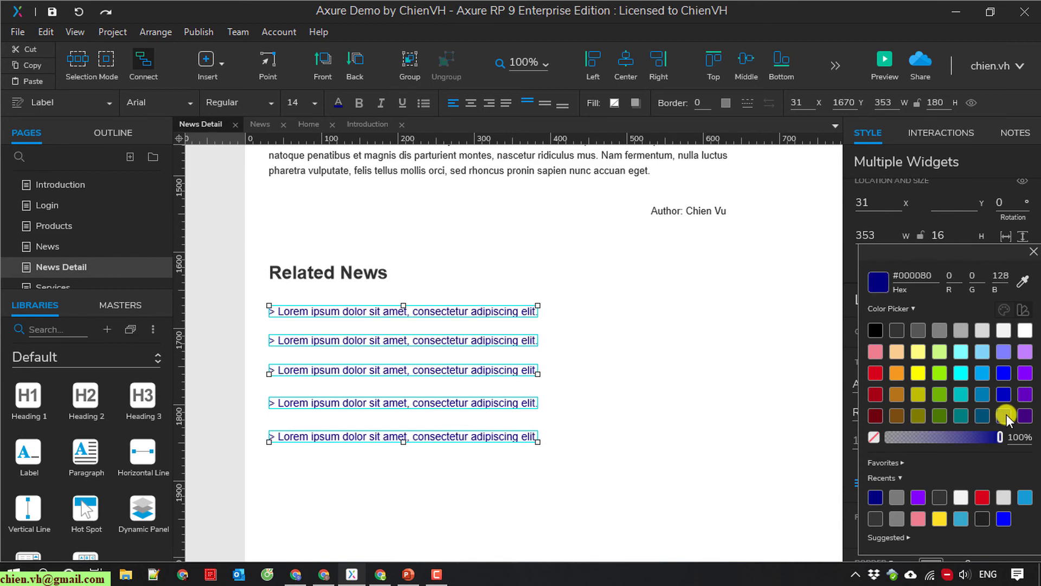
click(732, 442)
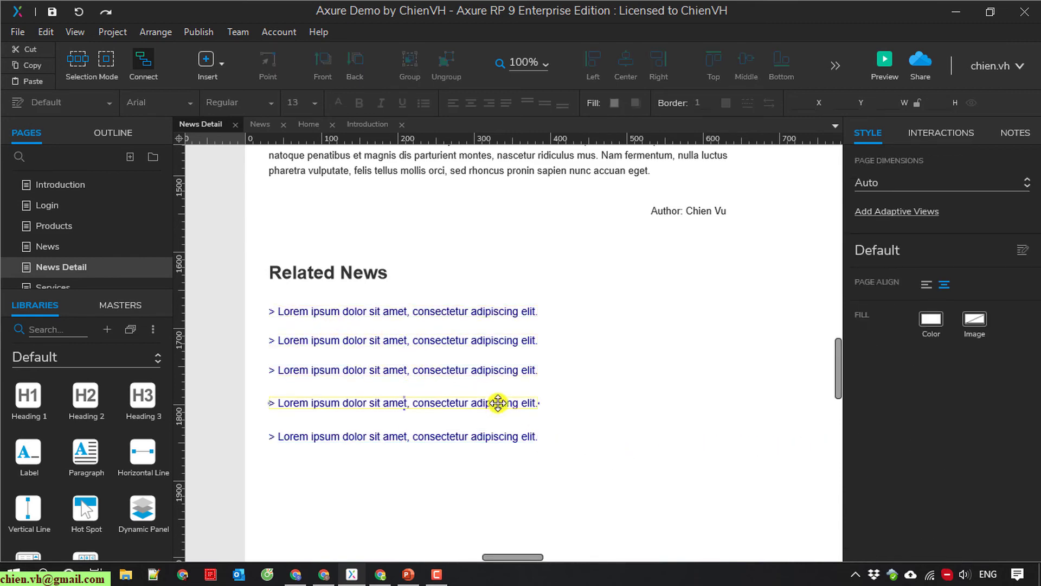
- Scroll back up the detail page and switch to editing the News page
scroll(495, 400, down, 2)
scroll(502, 462, up, 3)
scroll(501, 463, up, 5)
scroll(501, 463, up, 5)
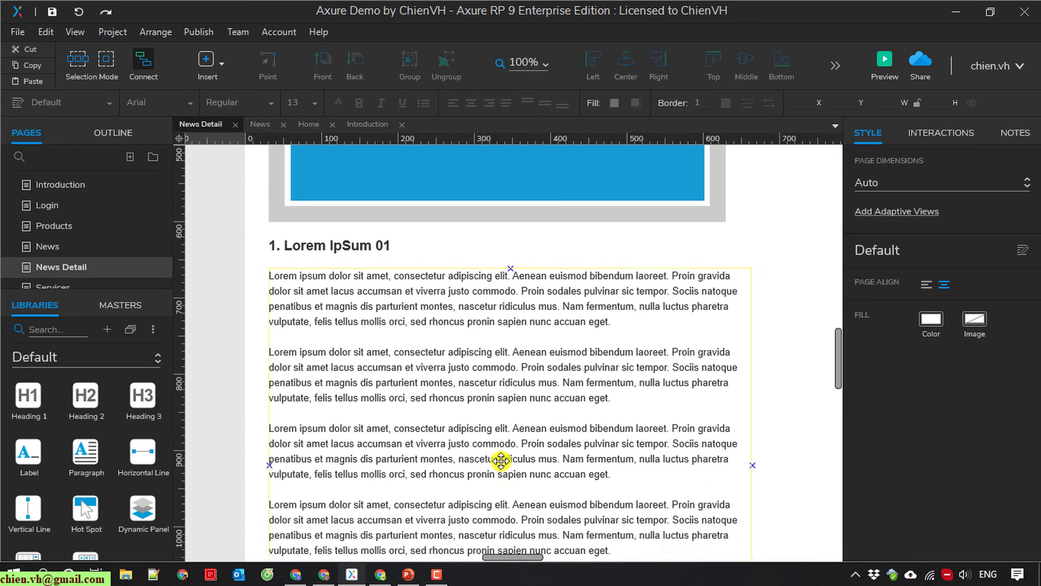
scroll(501, 462, up, 5)
scroll(502, 461, up, 4)
scroll(502, 461, down, 3)
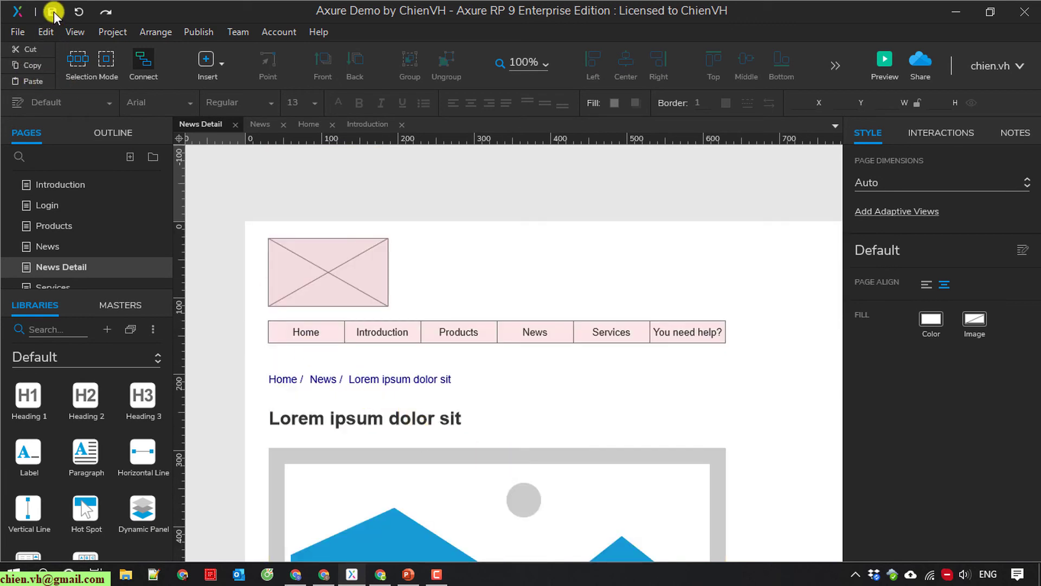
click(260, 123)
mouse_move(501, 557)
mouse_down()
mouse_move(514, 558)
mouse_move(501, 559)
mouse_up()
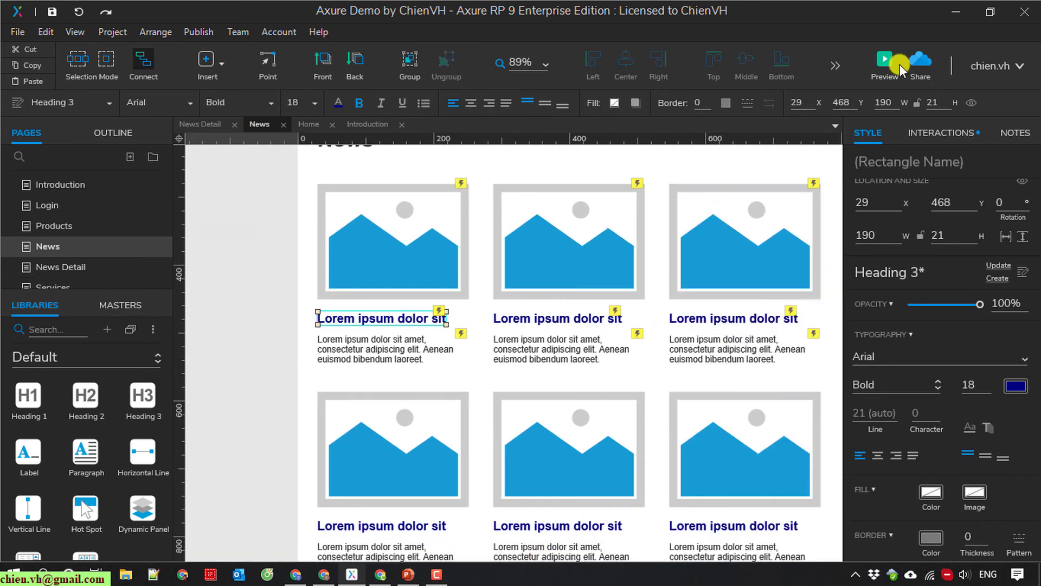
- Preview the News page in Chrome, dismissing the Translate popup
click(882, 60)
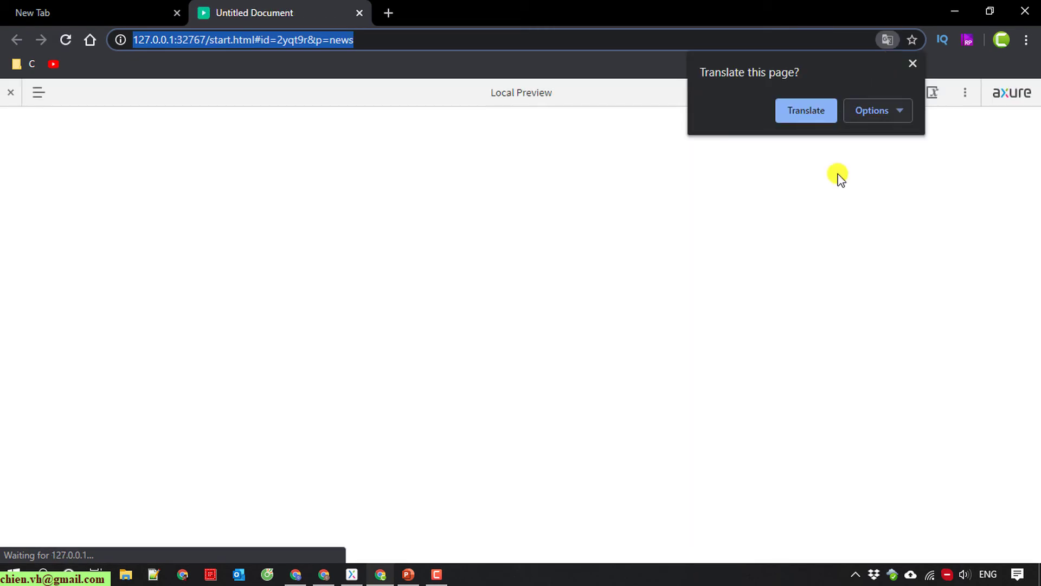
click(909, 67)
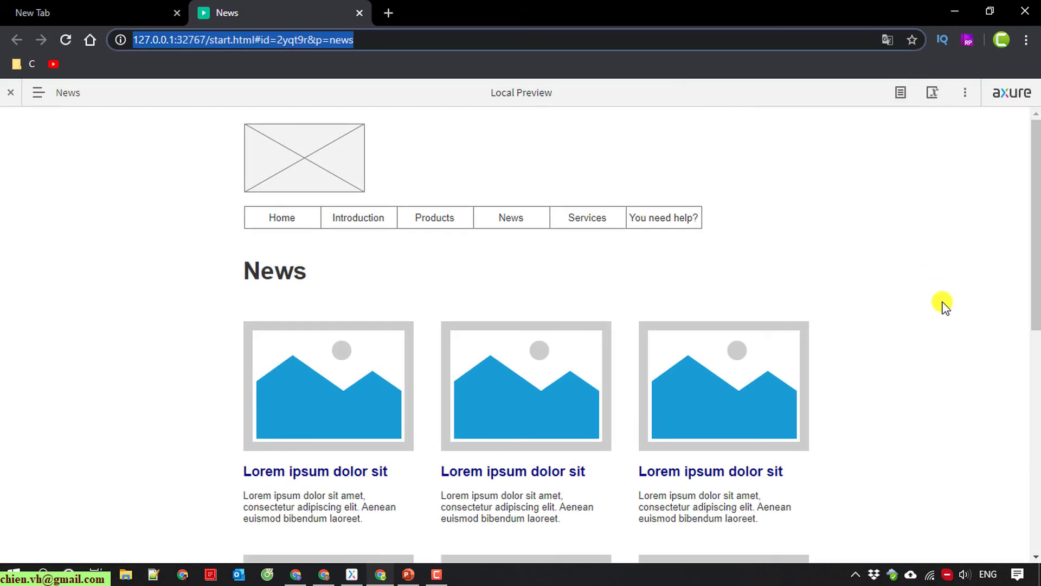
scroll(944, 305, down, 3)
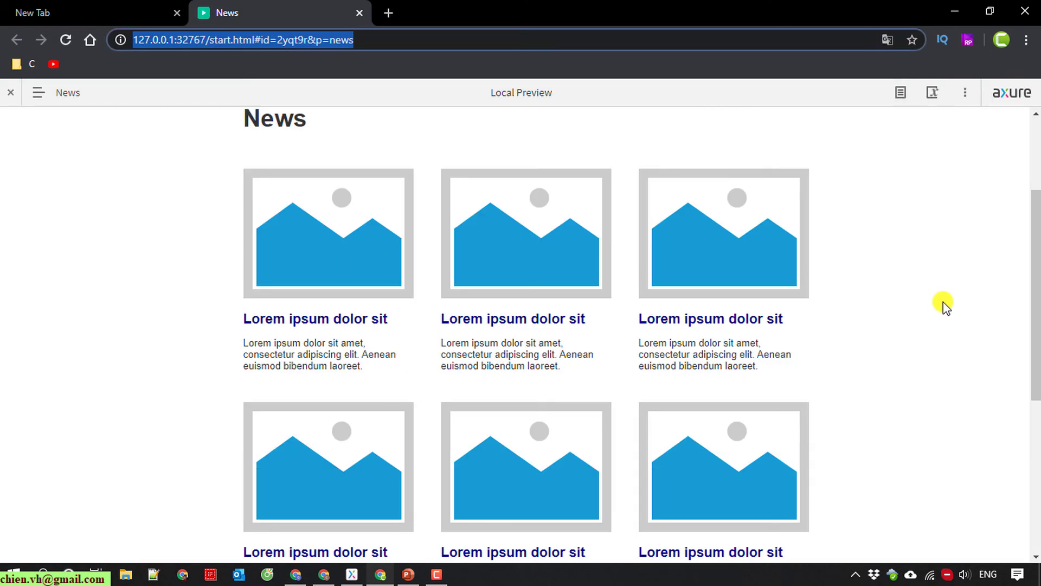
scroll(943, 305, down, 5)
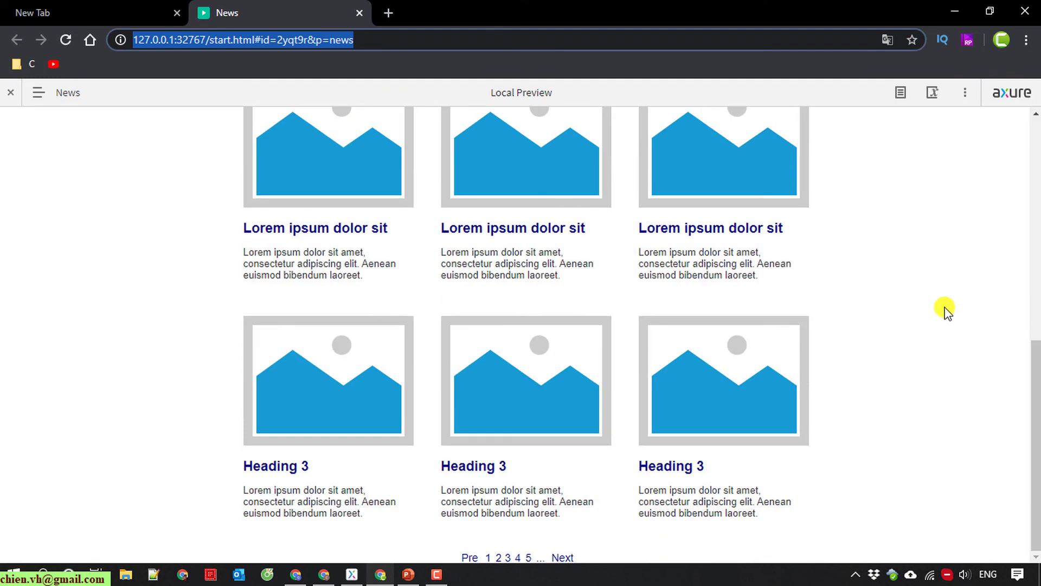
scroll(943, 310, up, 2)
scroll(756, 282, up, 3)
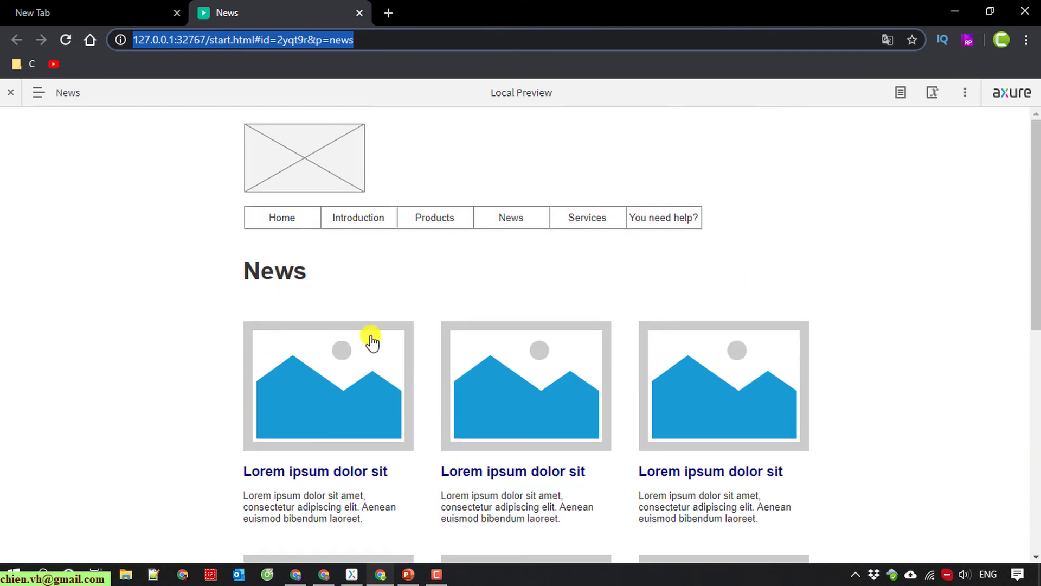
- Scroll through the news card grid down to the pagination and back up
scroll(153, 336, down, 1)
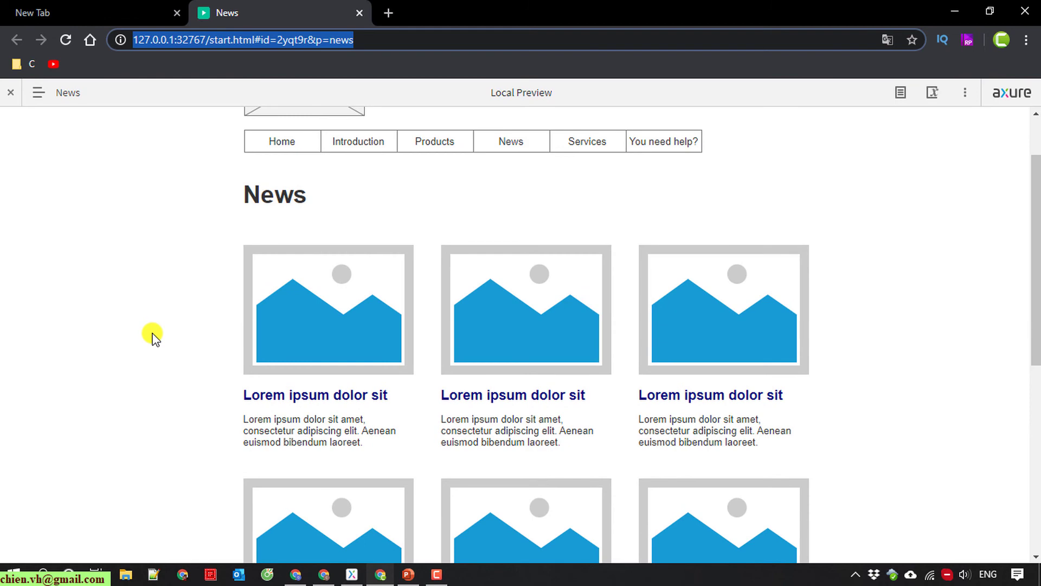
scroll(154, 336, down, 1)
scroll(154, 336, down, 2)
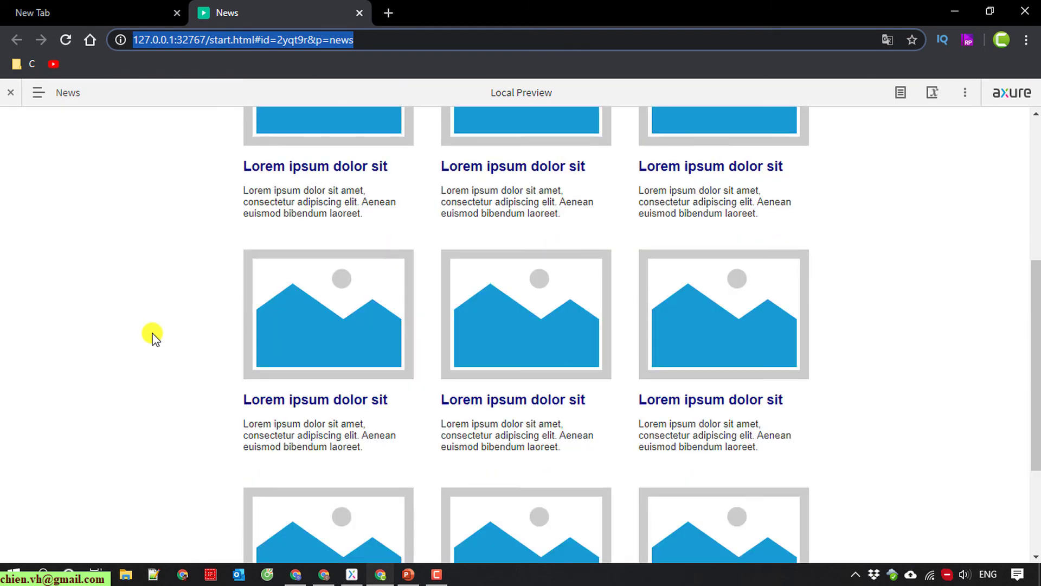
scroll(153, 336, down, 1)
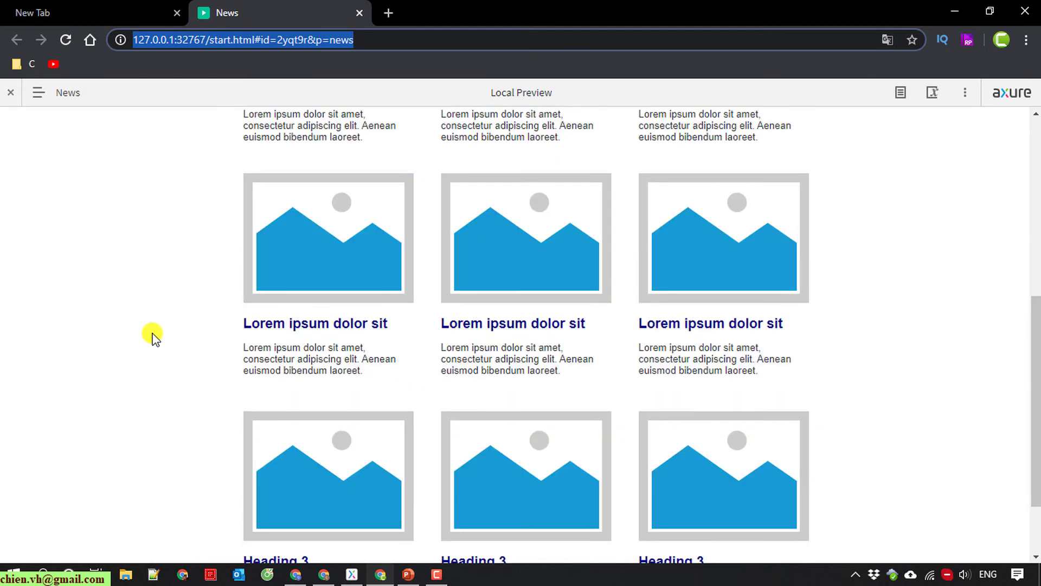
scroll(153, 336, down, 1)
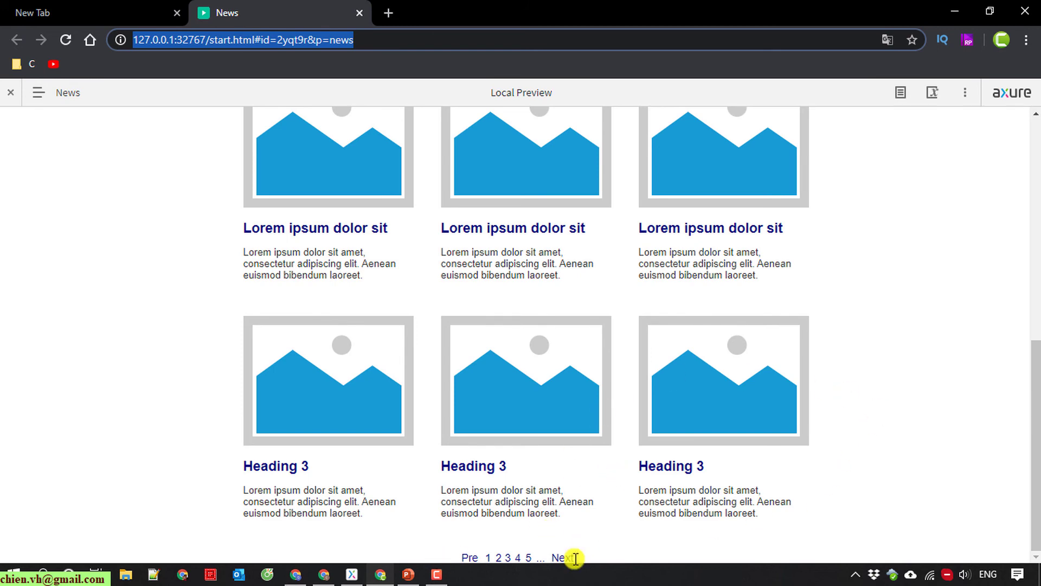
scroll(160, 462, up, 3)
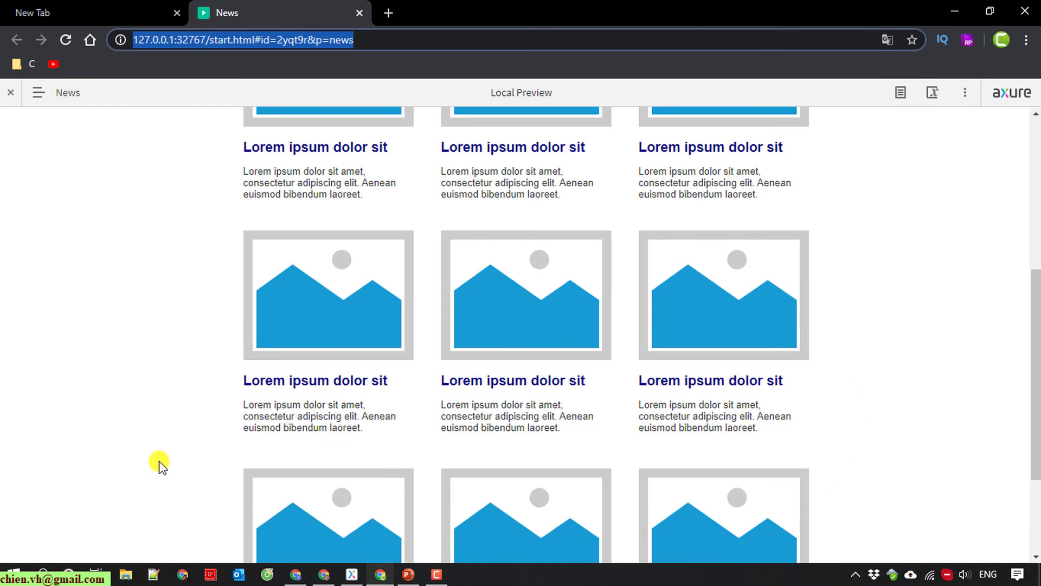
scroll(160, 462, up, 1)
scroll(160, 462, up, 3)
scroll(160, 462, up, 1)
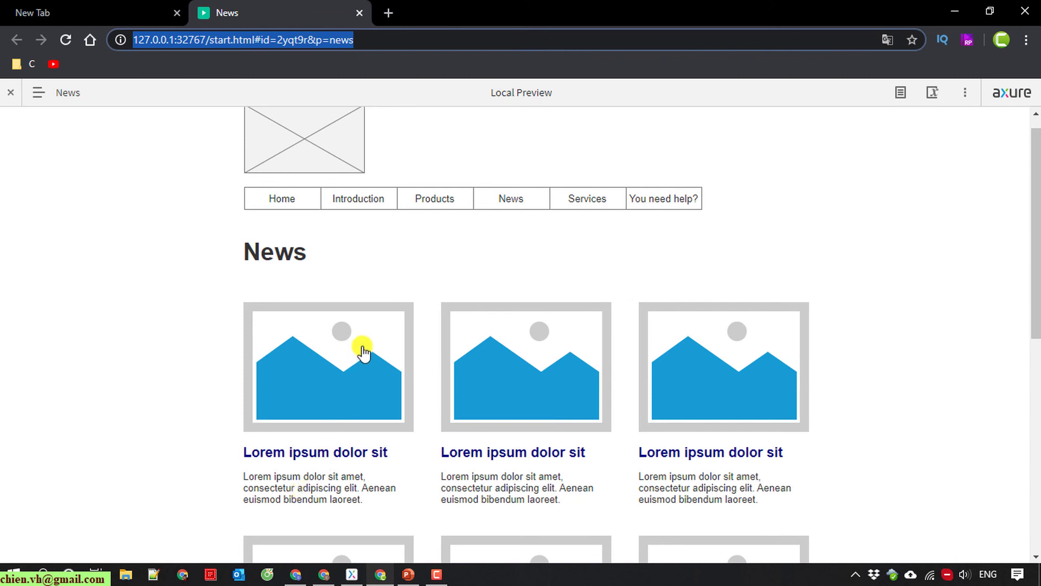
click(349, 459)
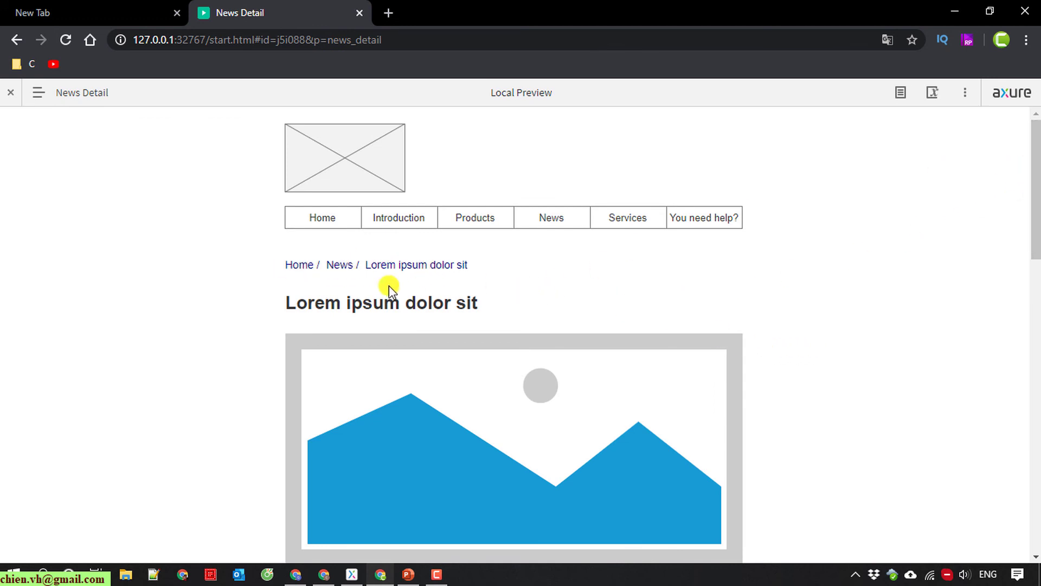
scroll(293, 305, down, 1)
scroll(442, 228, down, 1)
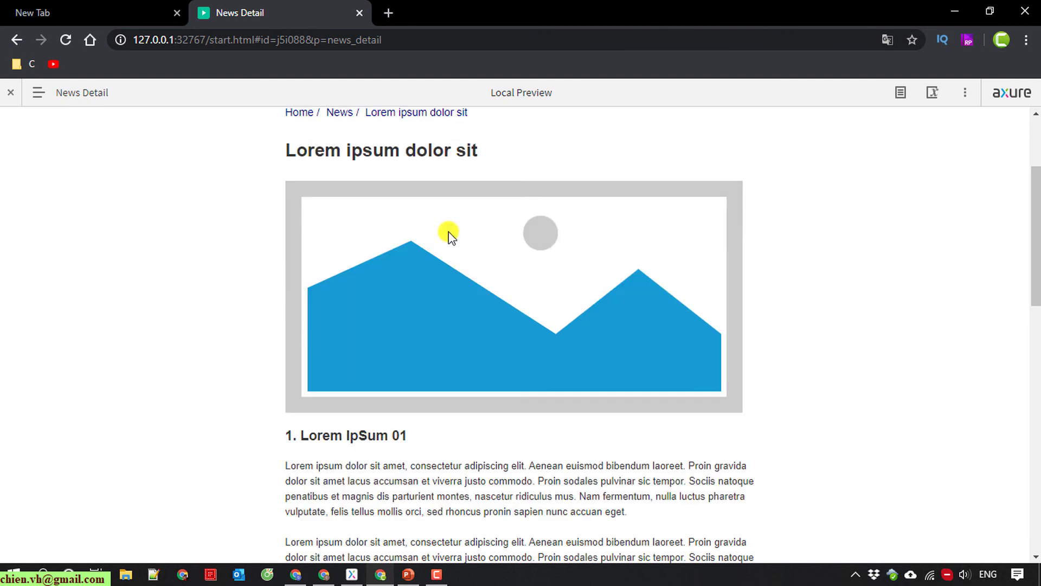
scroll(610, 295, down, 2)
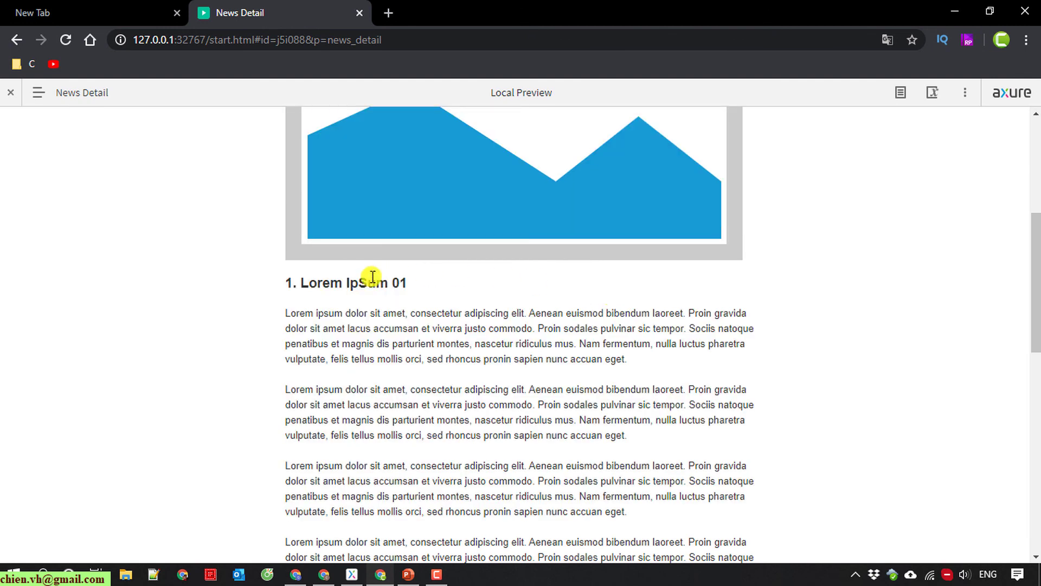
scroll(336, 271, down, 1)
scroll(293, 218, down, 1)
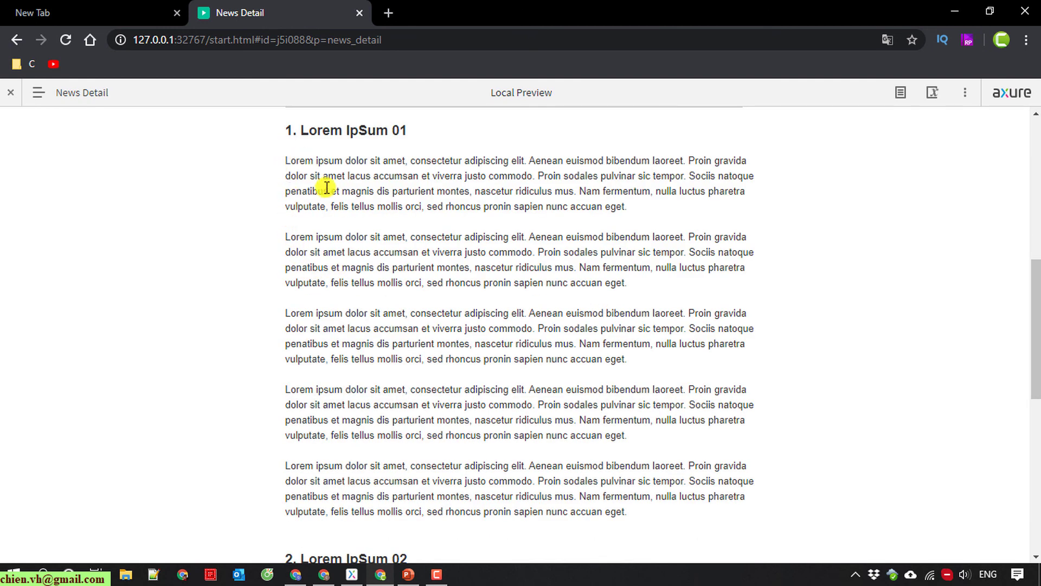
scroll(344, 240, down, 2)
scroll(346, 243, down, 1)
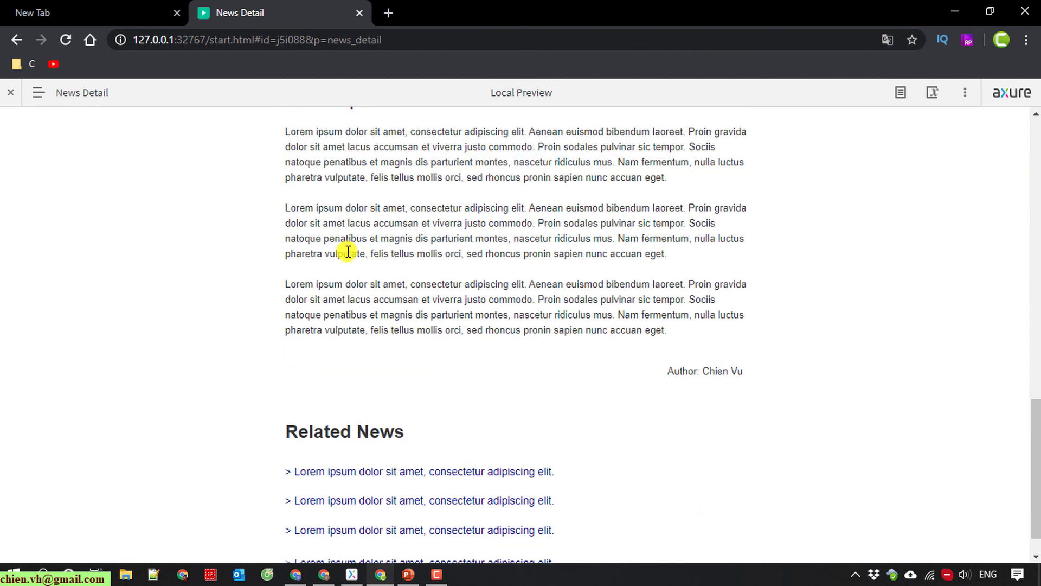
scroll(348, 252, down, 1)
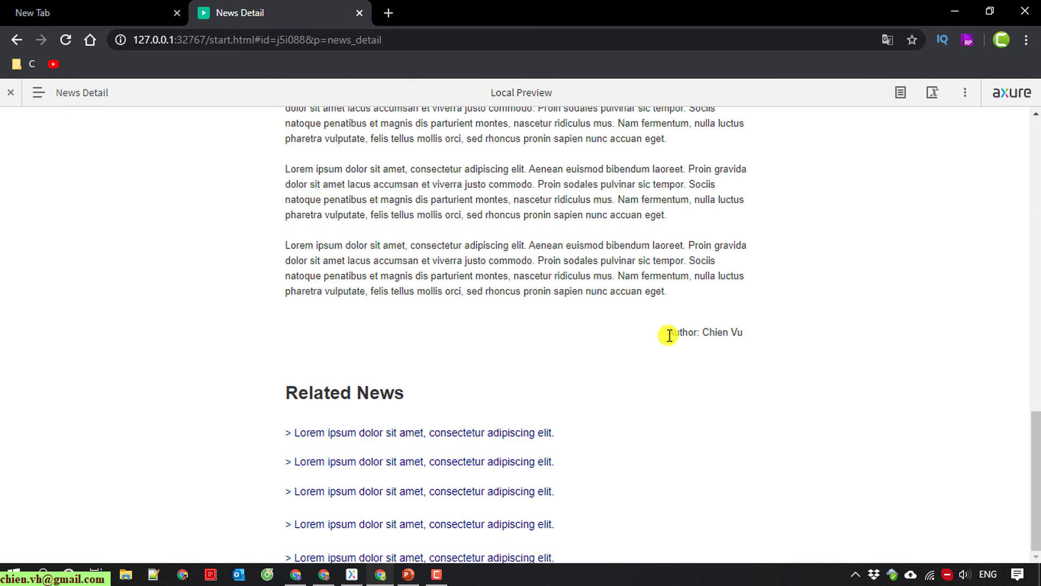
drag(670, 335, 779, 341)
click(772, 364)
scroll(374, 467, up, 2)
scroll(374, 468, up, 4)
scroll(374, 466, up, 5)
scroll(376, 469, up, 5)
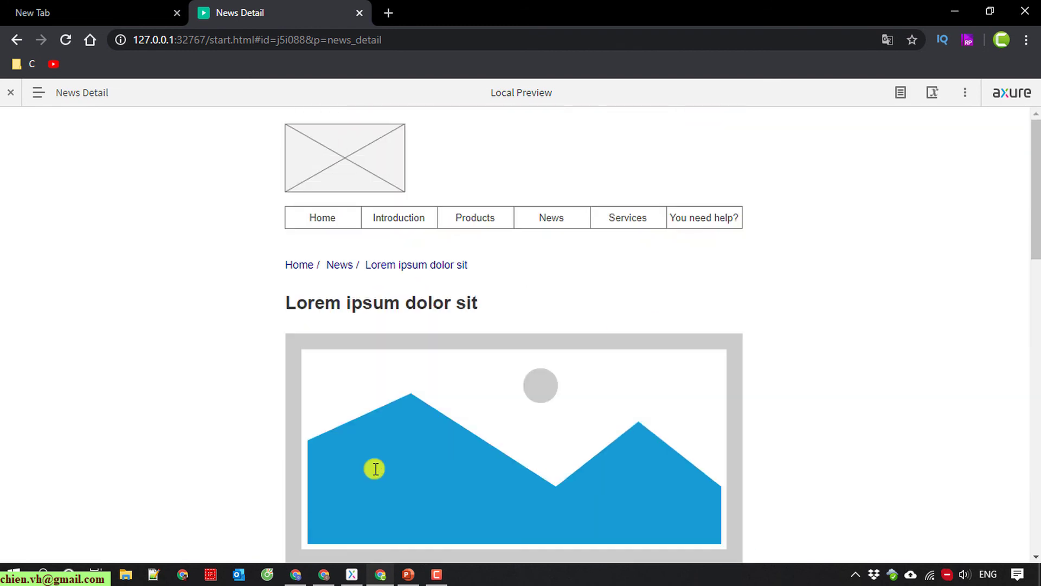
mouse_move(551, 217)
click(557, 219)
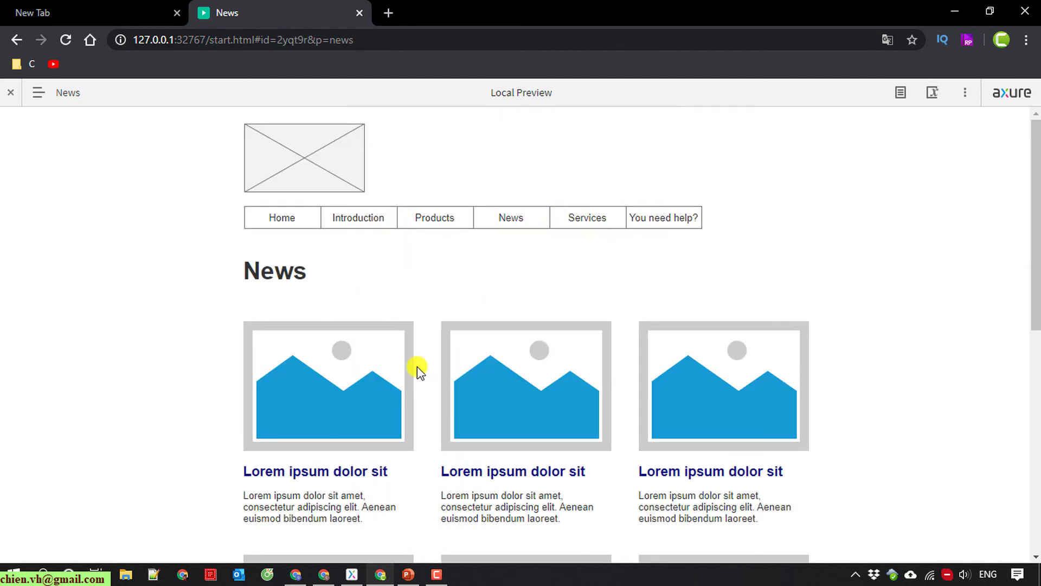
scroll(251, 401, down, 1)
scroll(430, 345, down, 1)
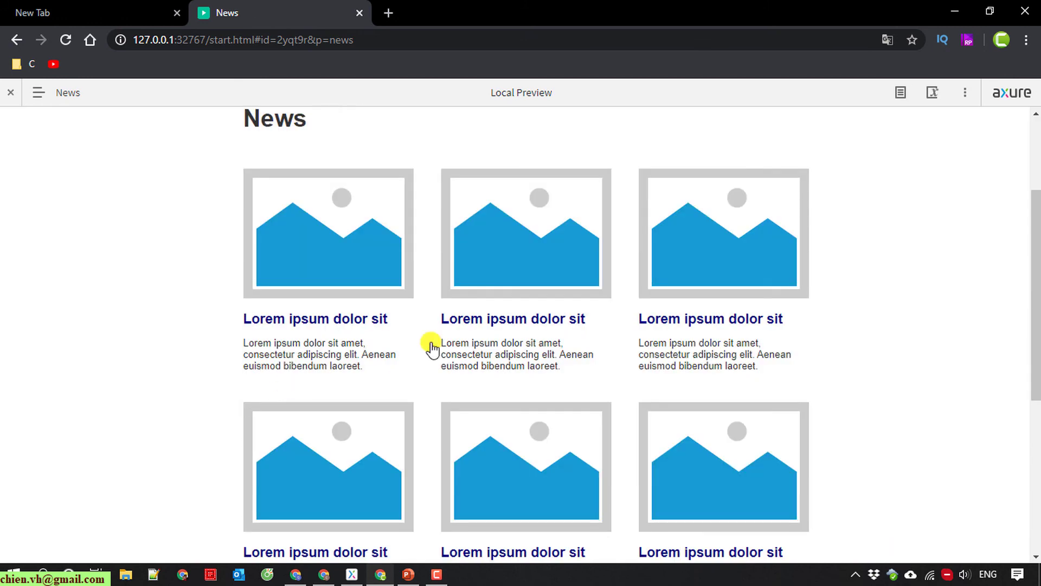
click(718, 217)
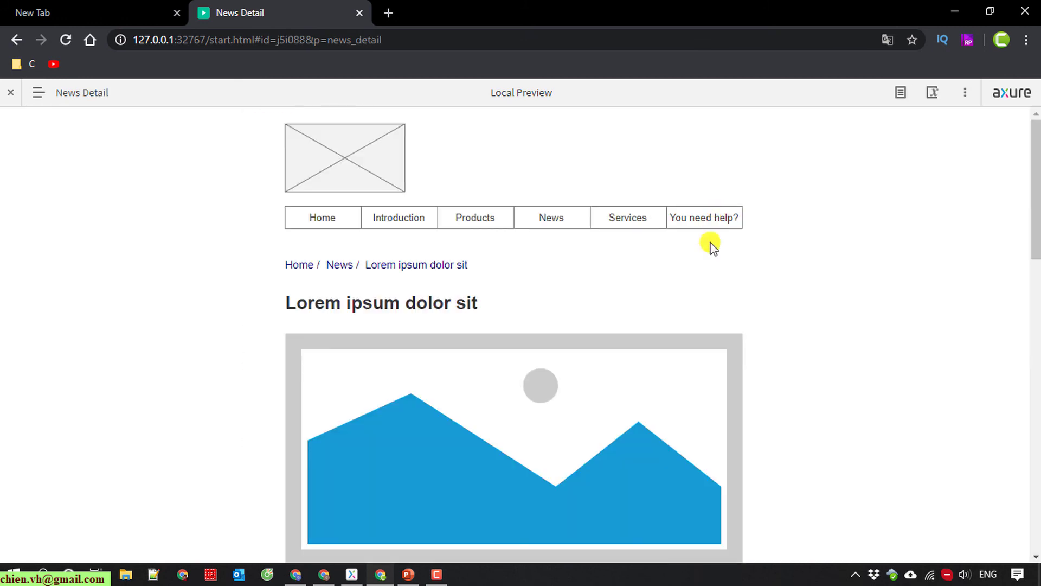
scroll(650, 276, down, 3)
scroll(596, 309, down, 5)
scroll(581, 310, down, 4)
scroll(570, 323, down, 8)
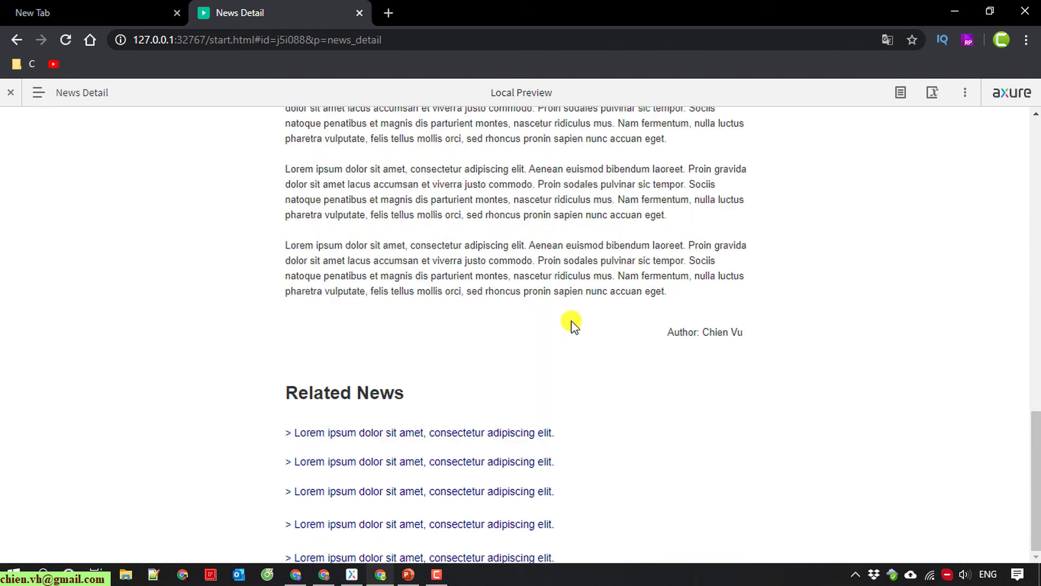
scroll(569, 327, up, 10)
scroll(570, 328, up, 10)
scroll(569, 331, up, 1)
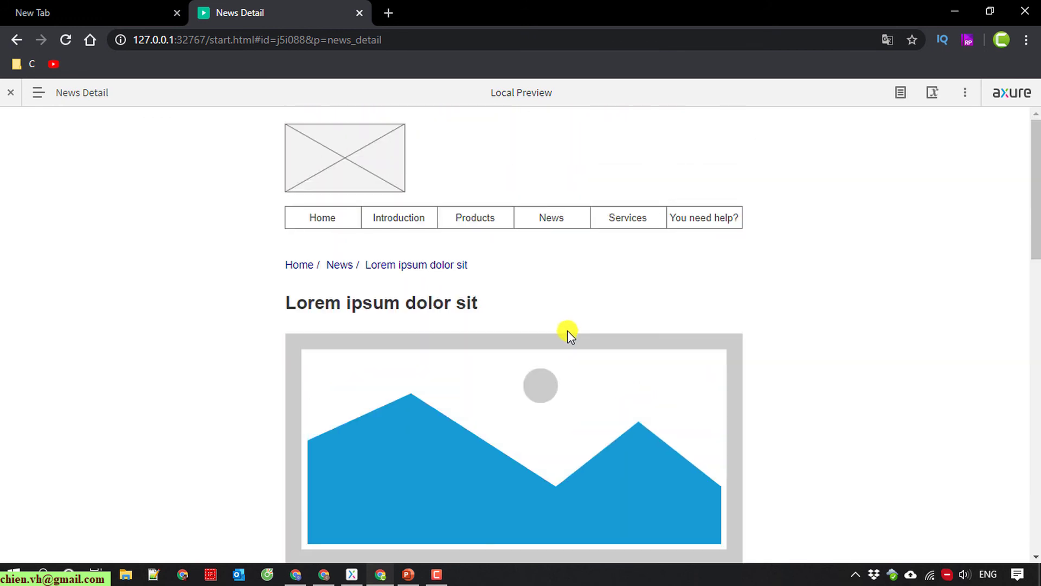
click(327, 219)
mouse_move(551, 218)
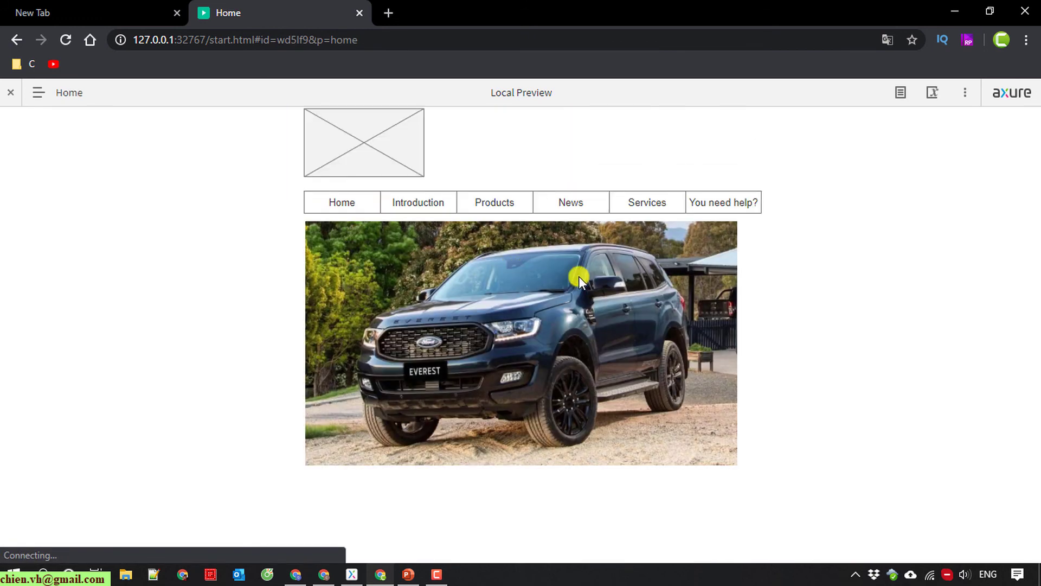
click(576, 204)
scroll(890, 320, down, 3)
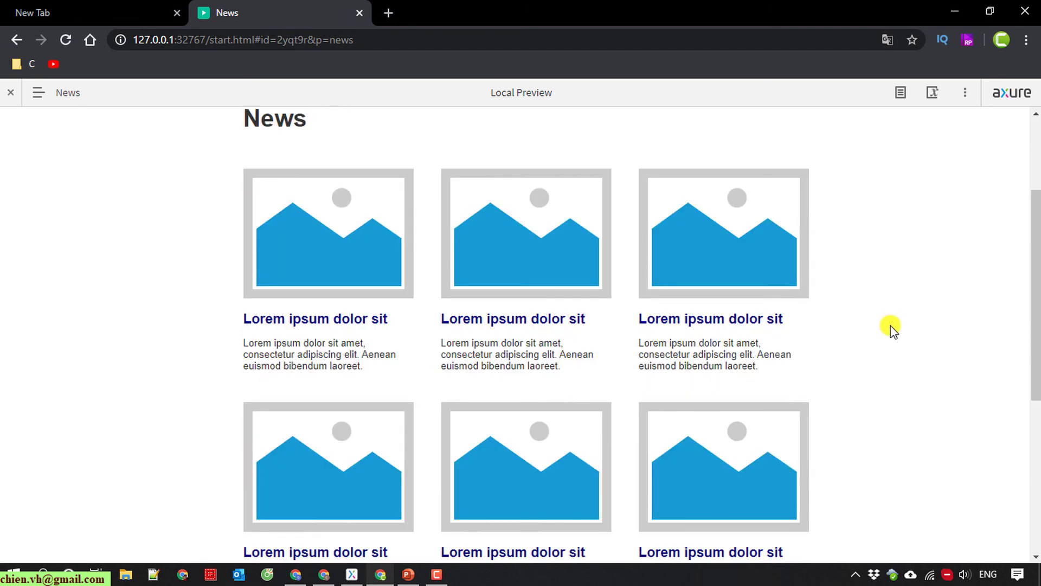
scroll(890, 328, down, 3)
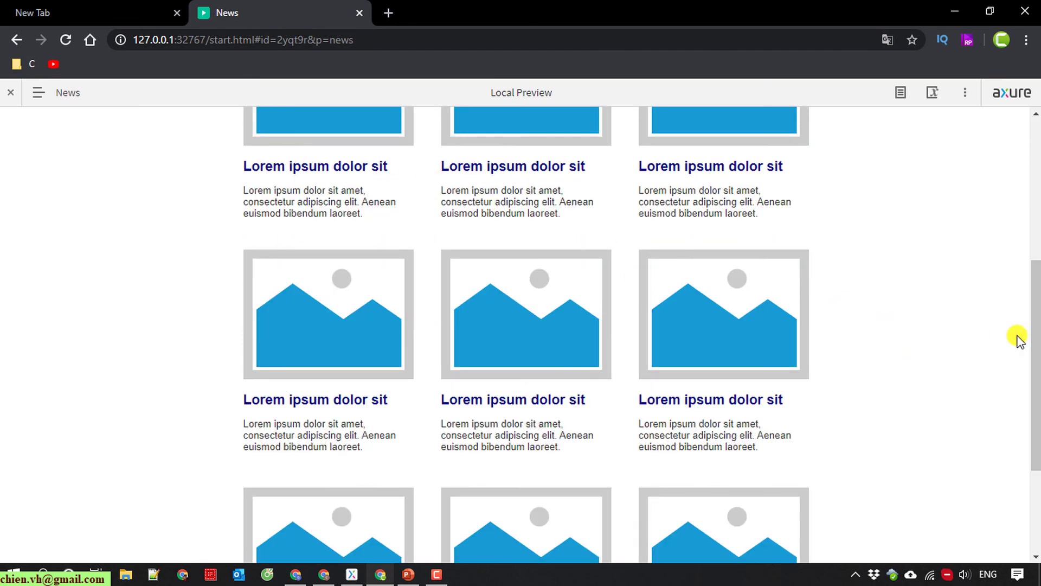
scroll(961, 368, down, 3)
scroll(962, 368, up, 3)
scroll(962, 369, up, 5)
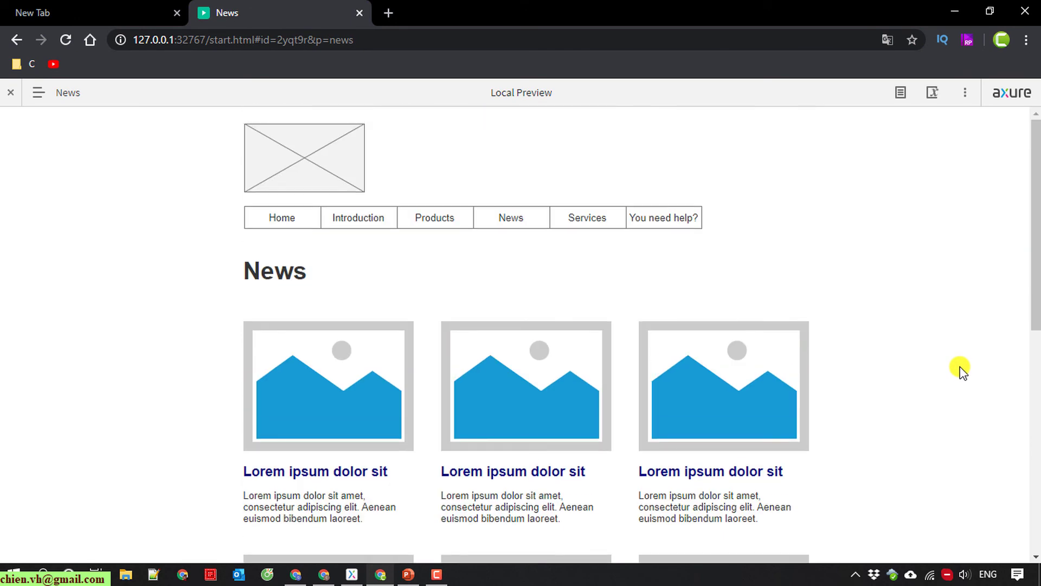